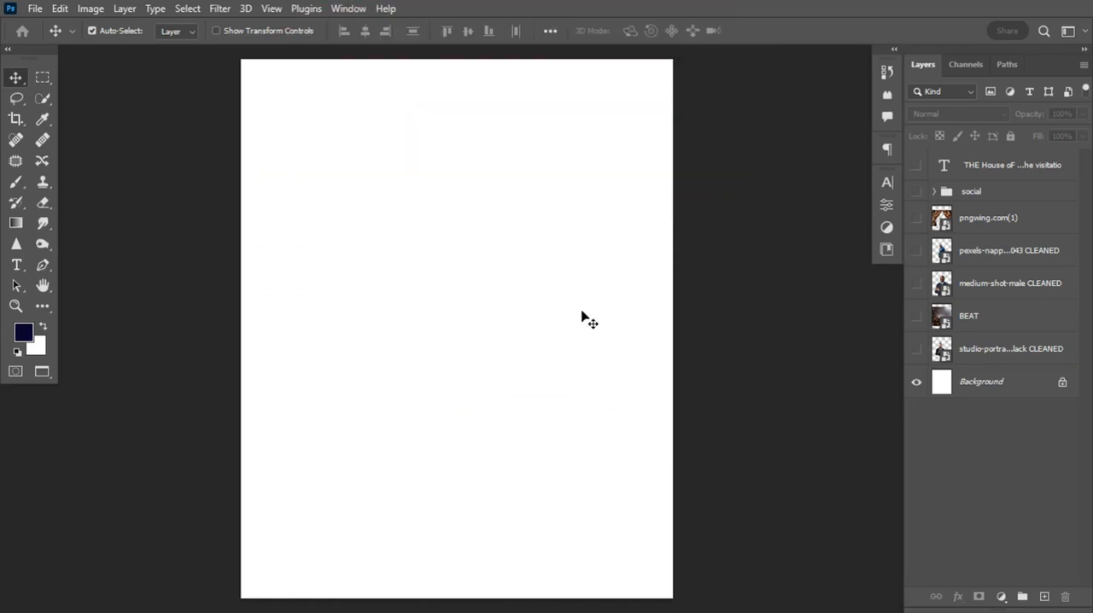
# Preview the hidden photo layers, from the studio portrait up to the blue-suit cutout, and hide them again
pyautogui.click(917, 349)
pyautogui.moveTo(918, 350); pyautogui.dragTo(919, 236)
pyautogui.click(916, 248)
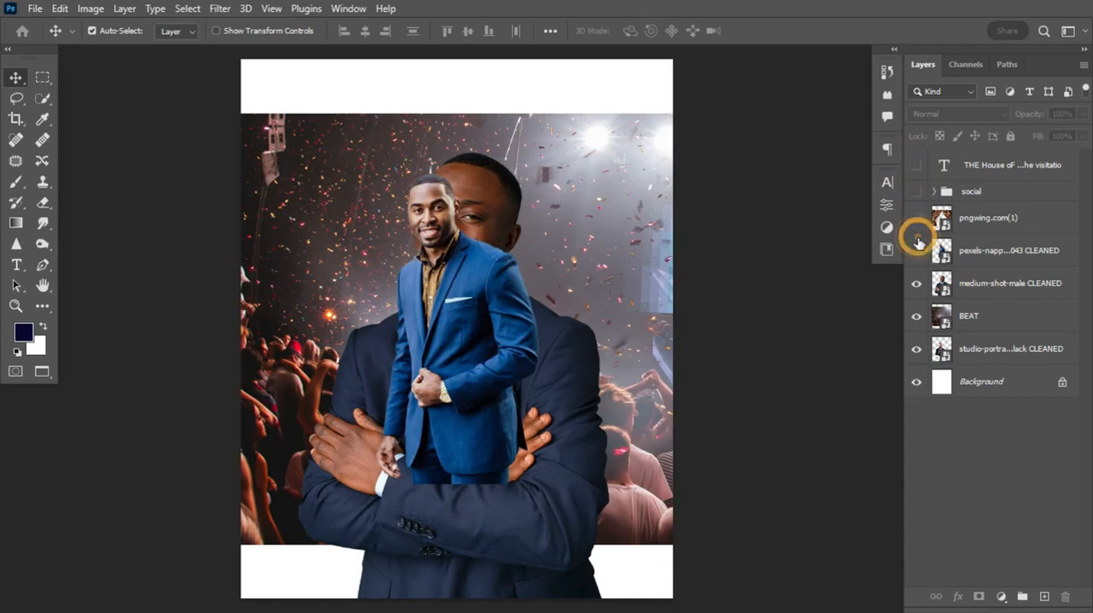
pyautogui.click(916, 280)
pyautogui.click(916, 316)
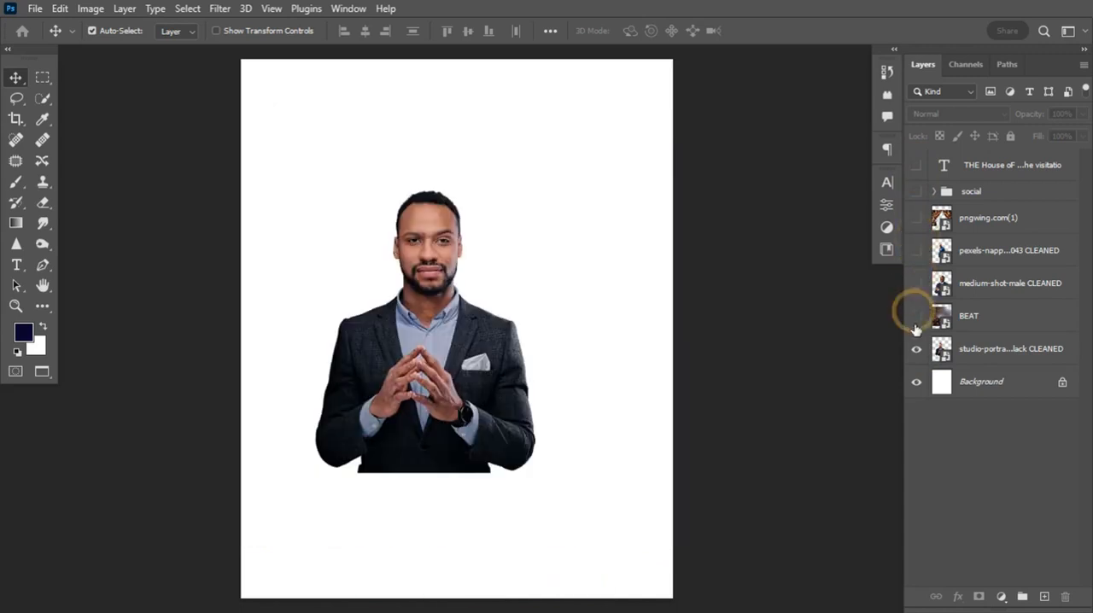
pyautogui.click(916, 349)
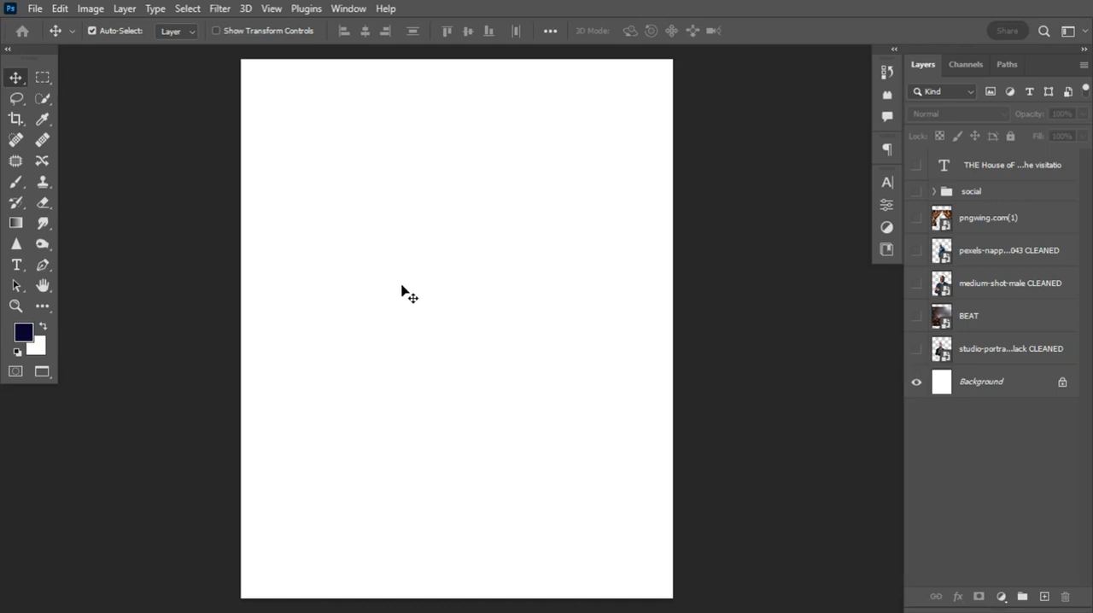
# Create a portrait document of 1080 × 1350 pixels at 300 pixels/inch in 8-bit RGB Color with a white background
pyautogui.click(36, 10)
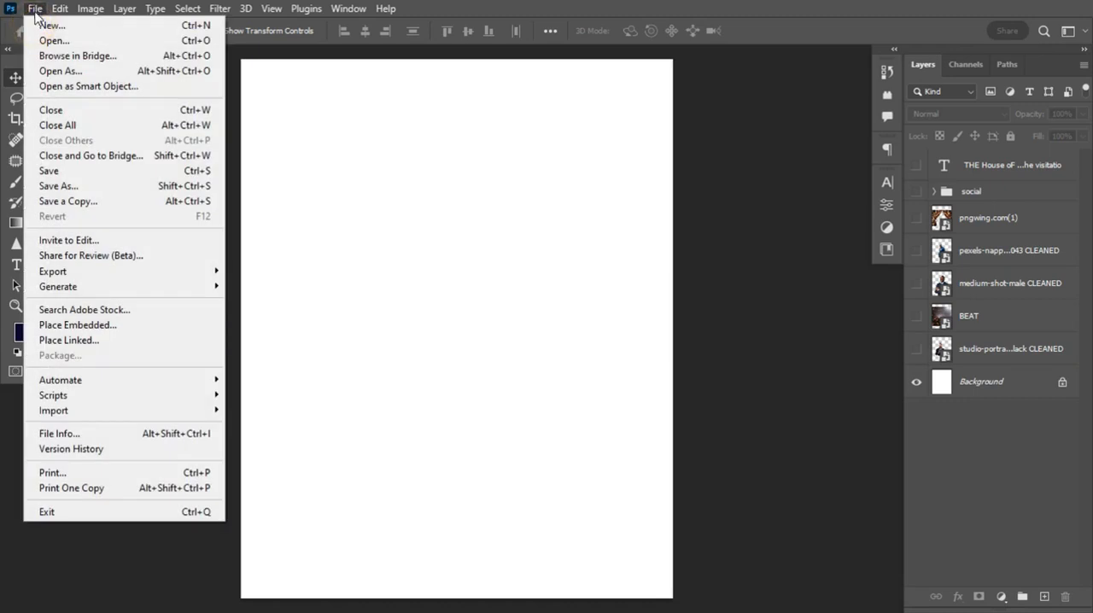
pyautogui.click(44, 25)
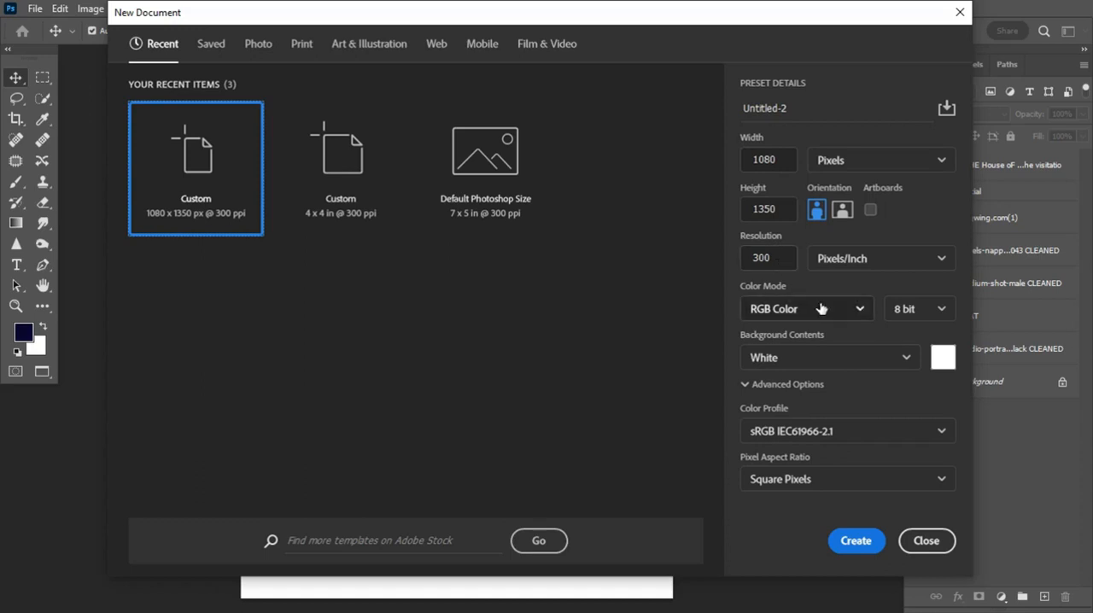
pyautogui.click(865, 542)
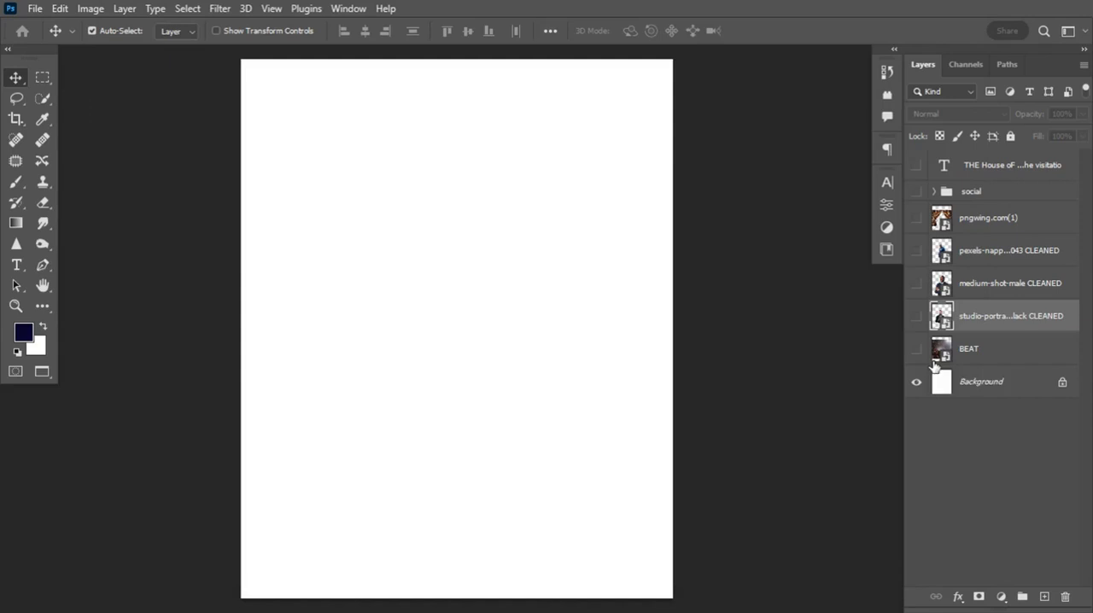
# Add a gradient fill layer directly above the Background and apply the custom dark-blue-to-magenta preset
pyautogui.click(984, 386)
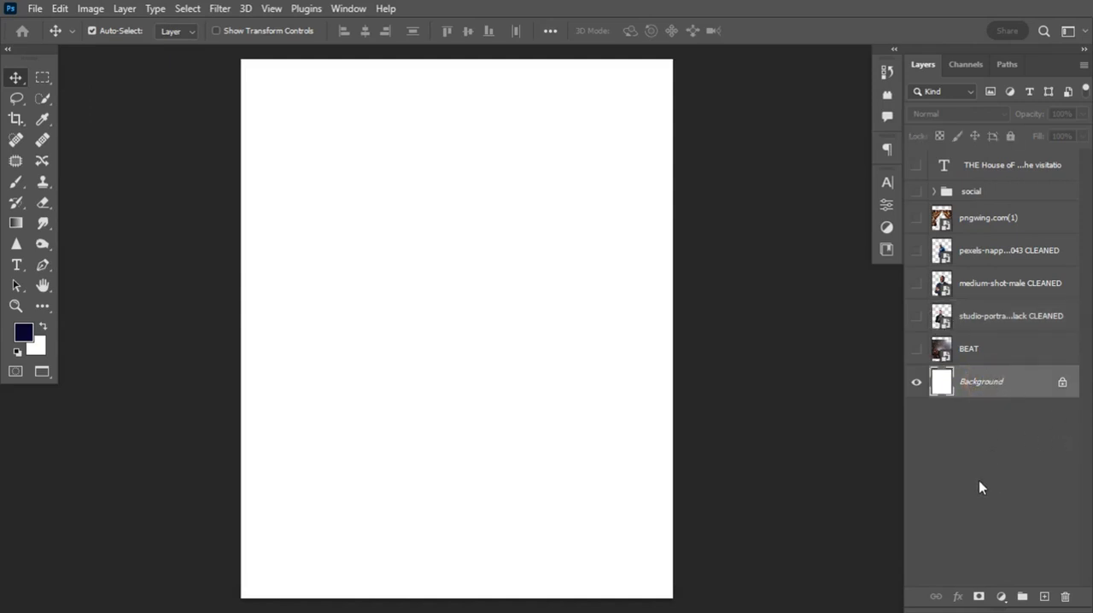
pyautogui.click(1000, 596)
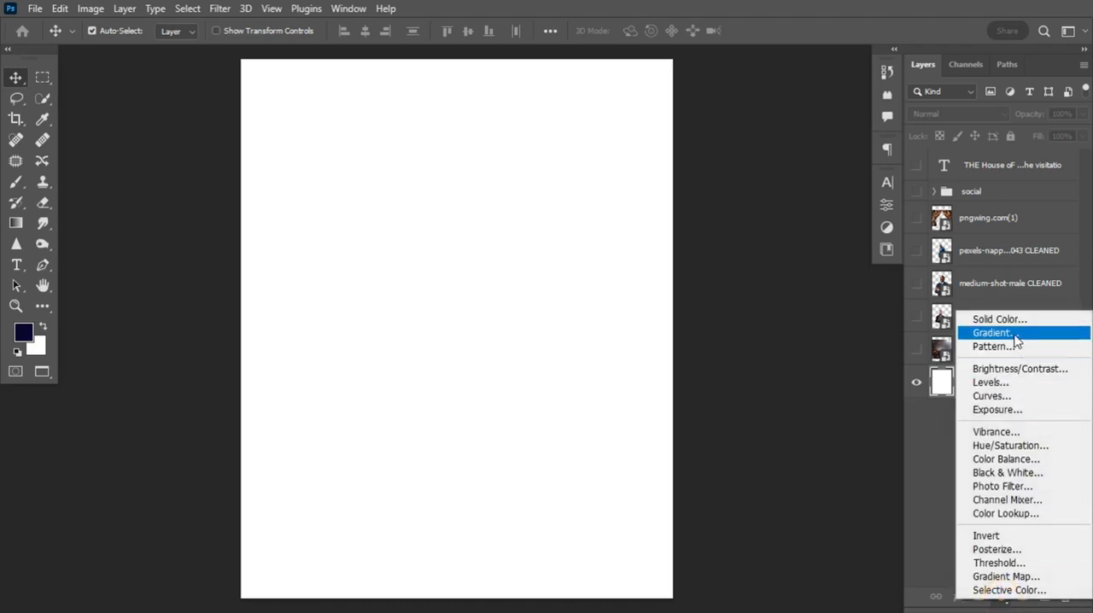
pyautogui.click(995, 333)
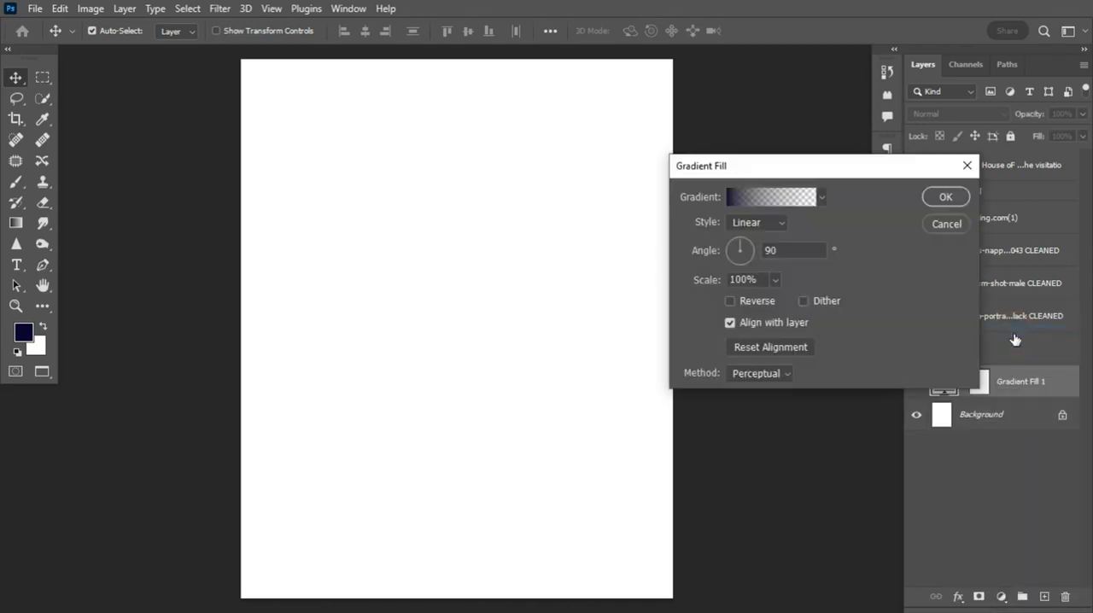
pyautogui.click(757, 196)
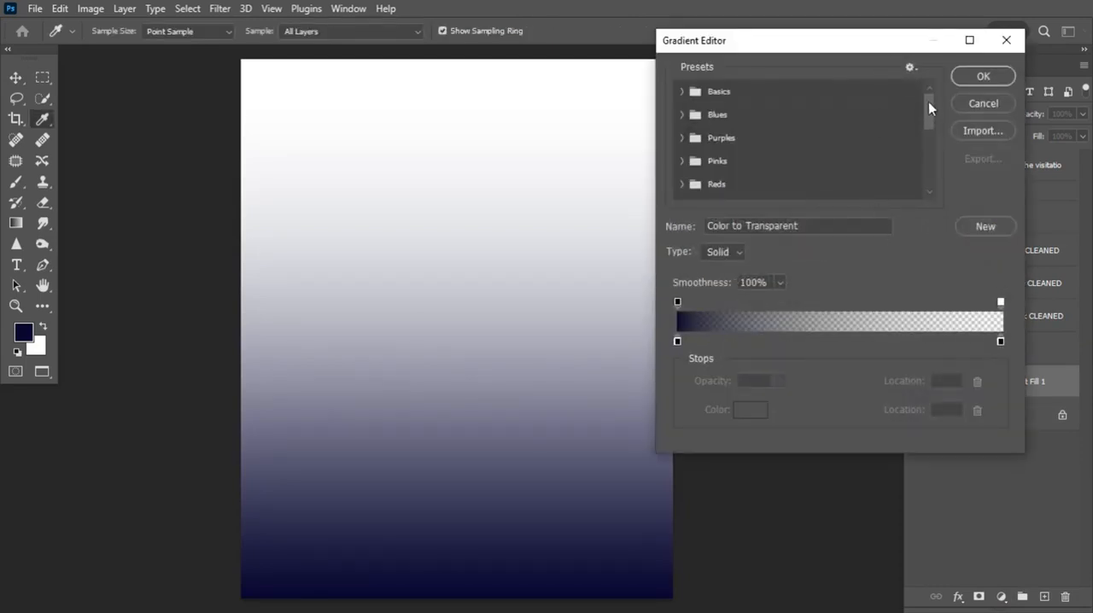
pyautogui.moveTo(928, 102); pyautogui.dragTo(933, 173)
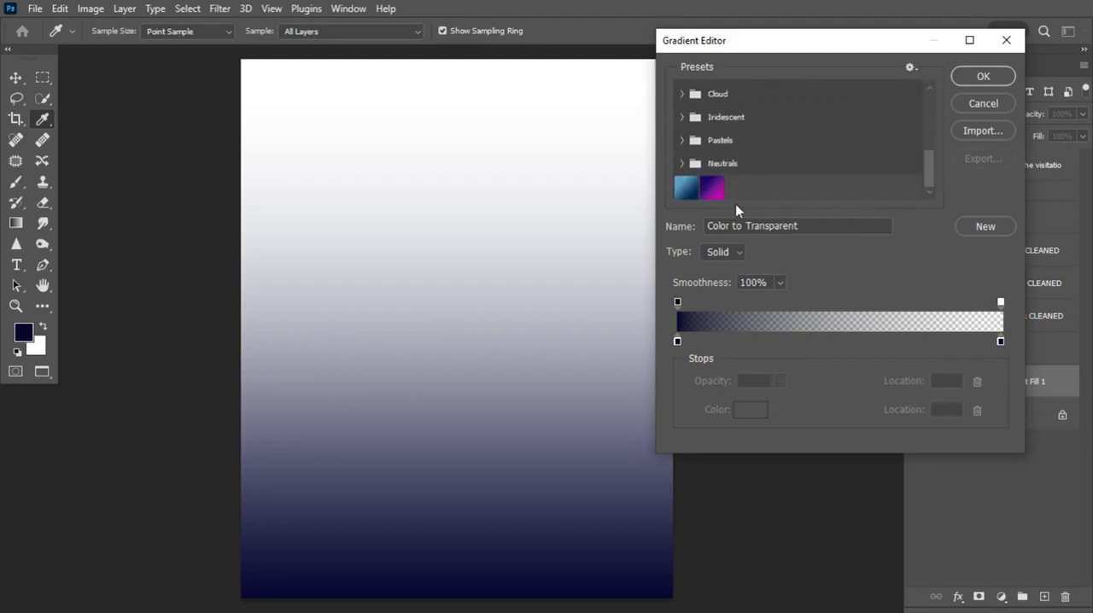
pyautogui.click(713, 187)
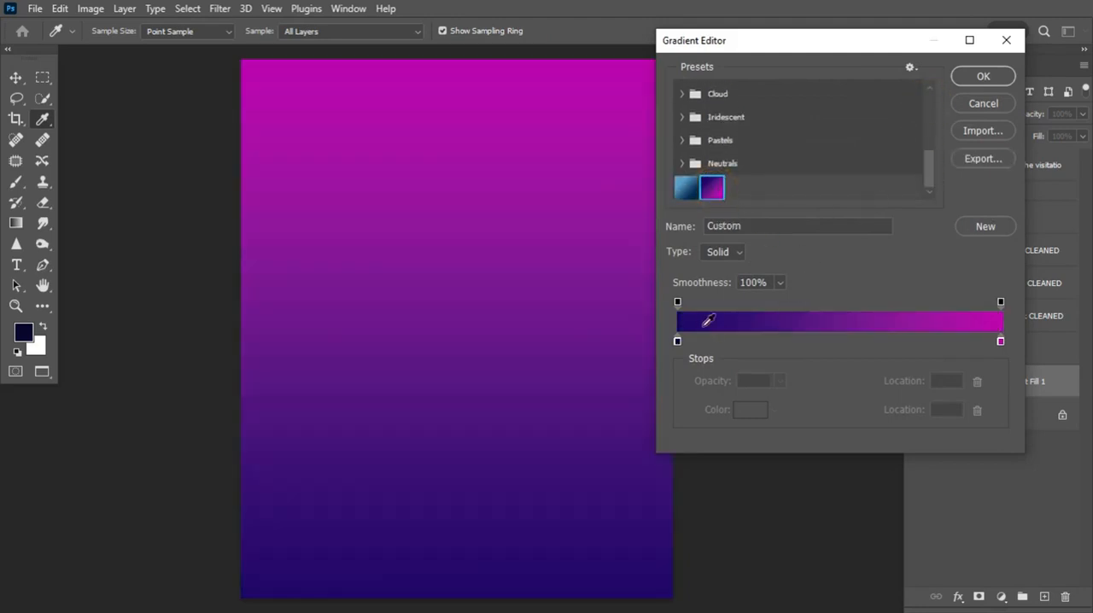
# Check the hex colour codes of the gradient's dark blue start stop and magenta end stop
pyautogui.click(677, 341)
pyautogui.click(750, 409)
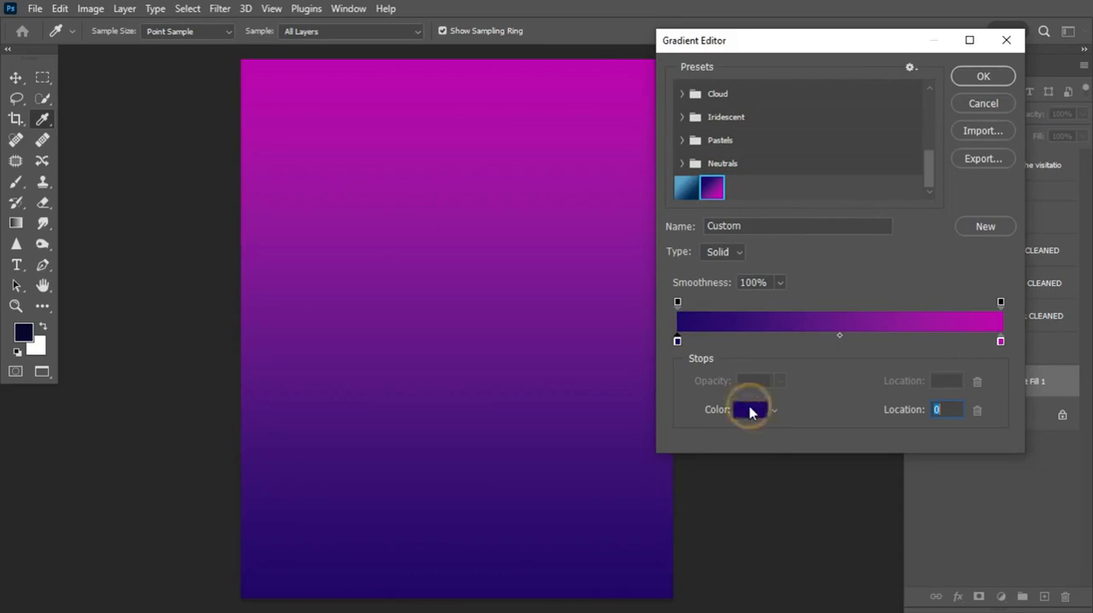
pyautogui.click(954, 459)
pyautogui.click(1022, 203)
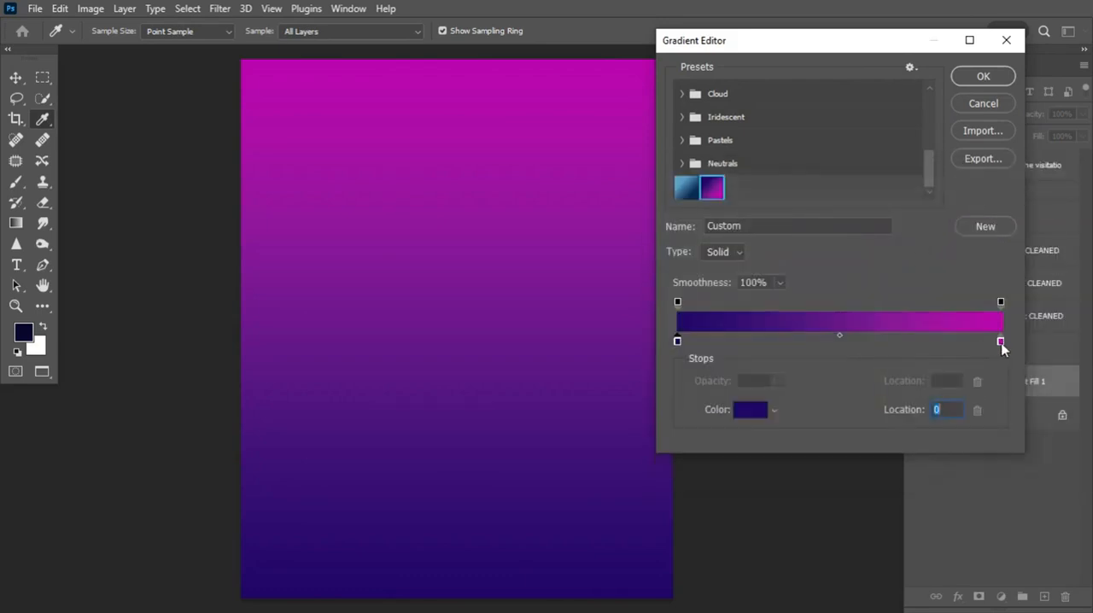
pyautogui.click(1001, 341)
pyautogui.click(751, 409)
pyautogui.click(962, 464)
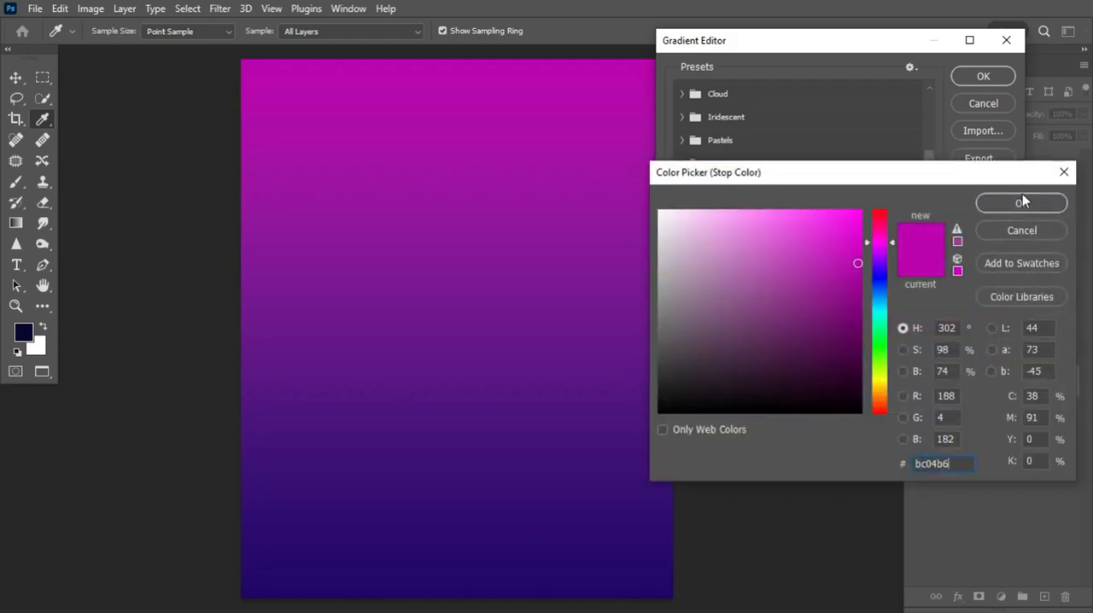
pyautogui.click(1022, 197)
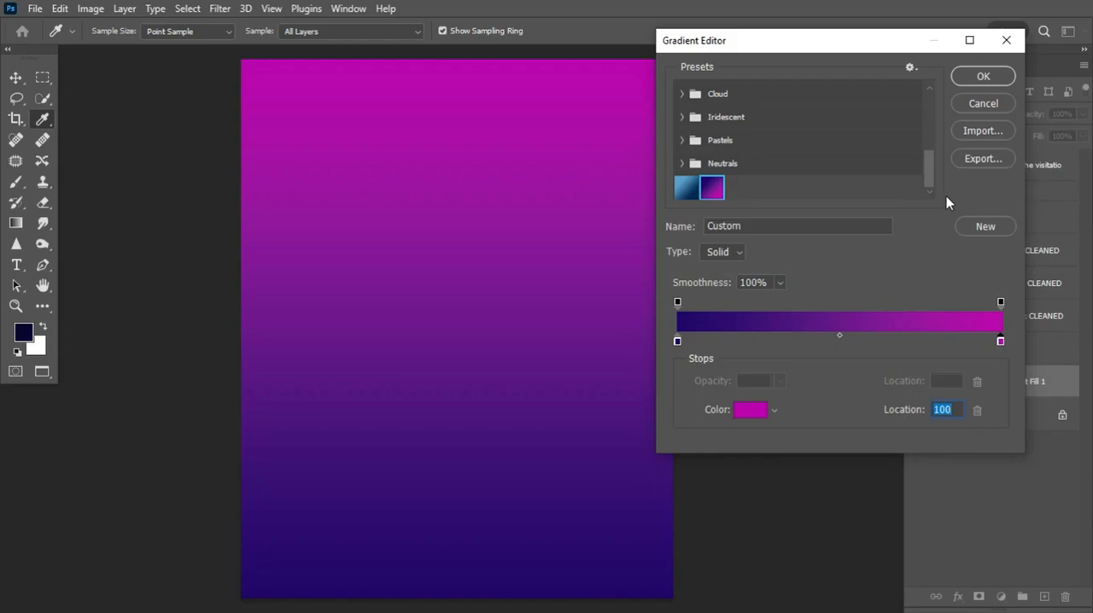
# Accept the gradient colours and make the fill Radial and reversed, with a scale of 147%
pyautogui.click(983, 77)
pyautogui.click(780, 222)
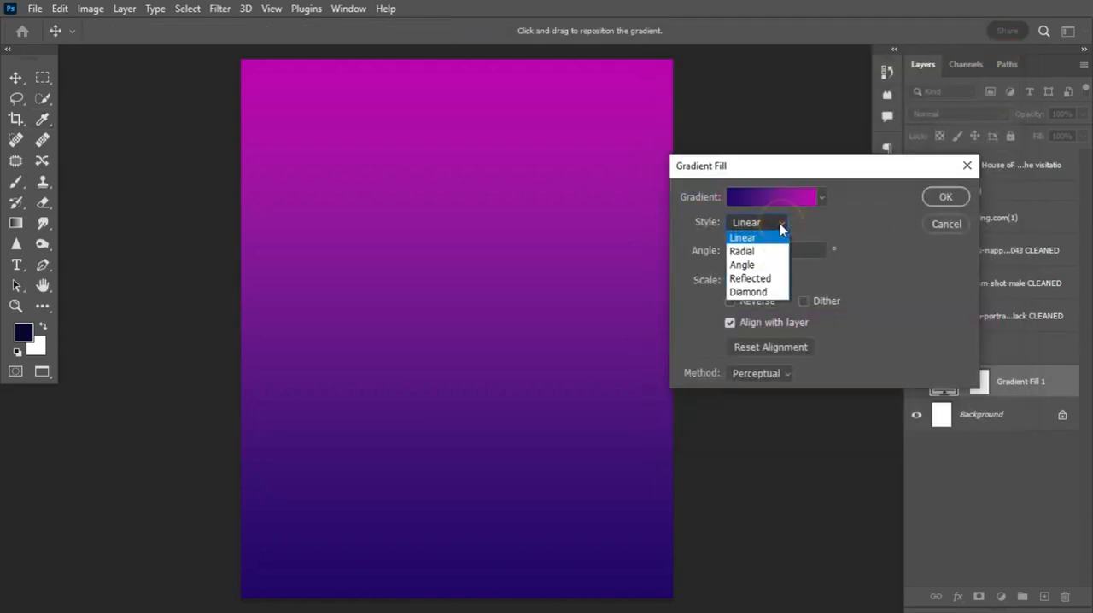
pyautogui.click(771, 251)
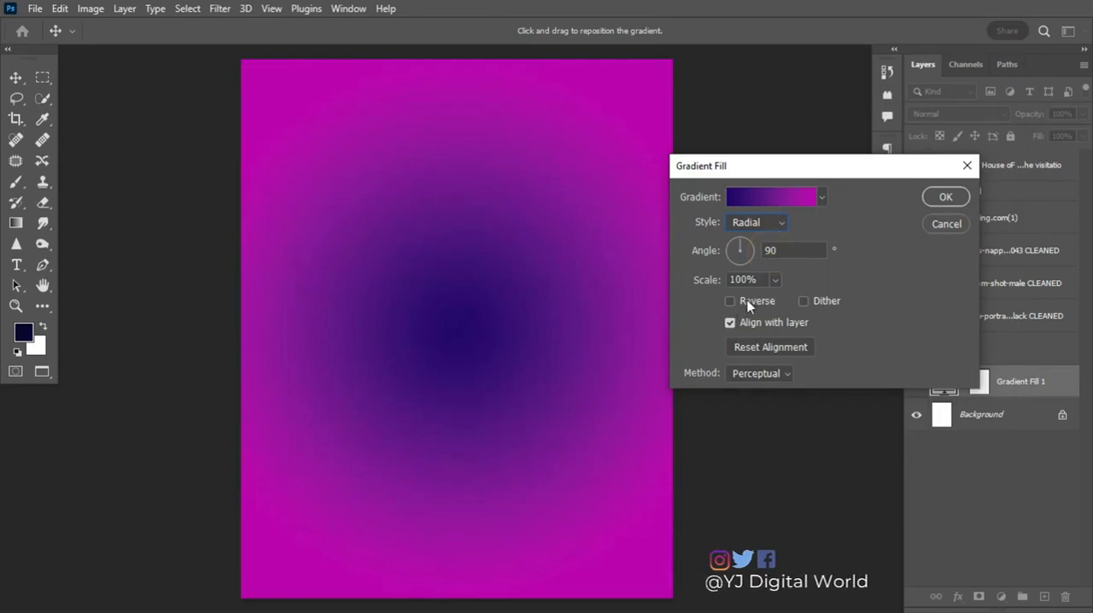
pyautogui.click(731, 302)
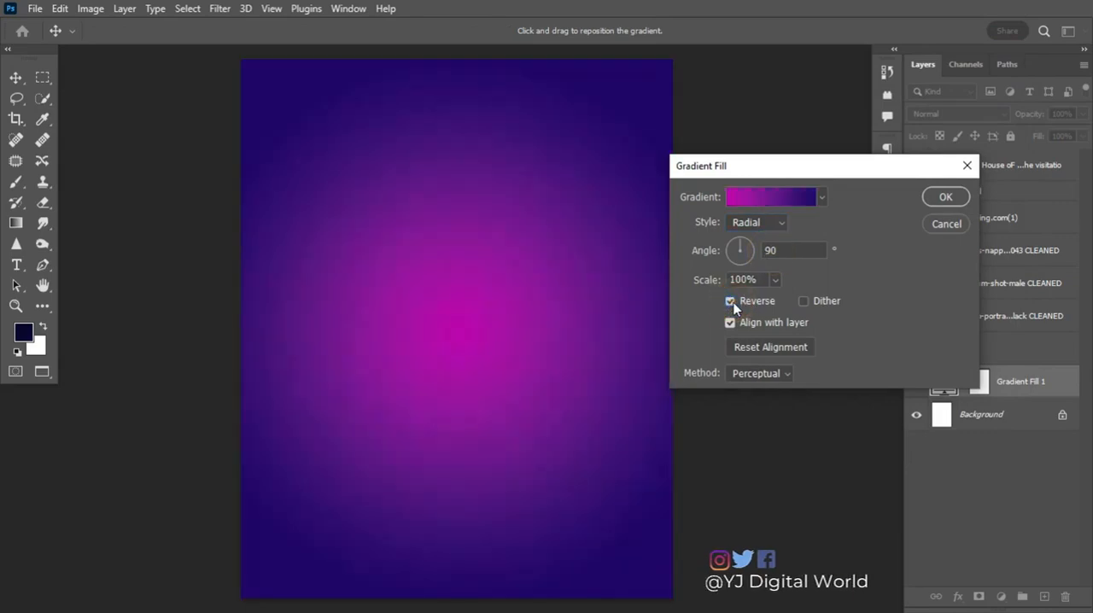
pyautogui.click(775, 279)
pyautogui.moveTo(775, 298); pyautogui.dragTo(781, 300)
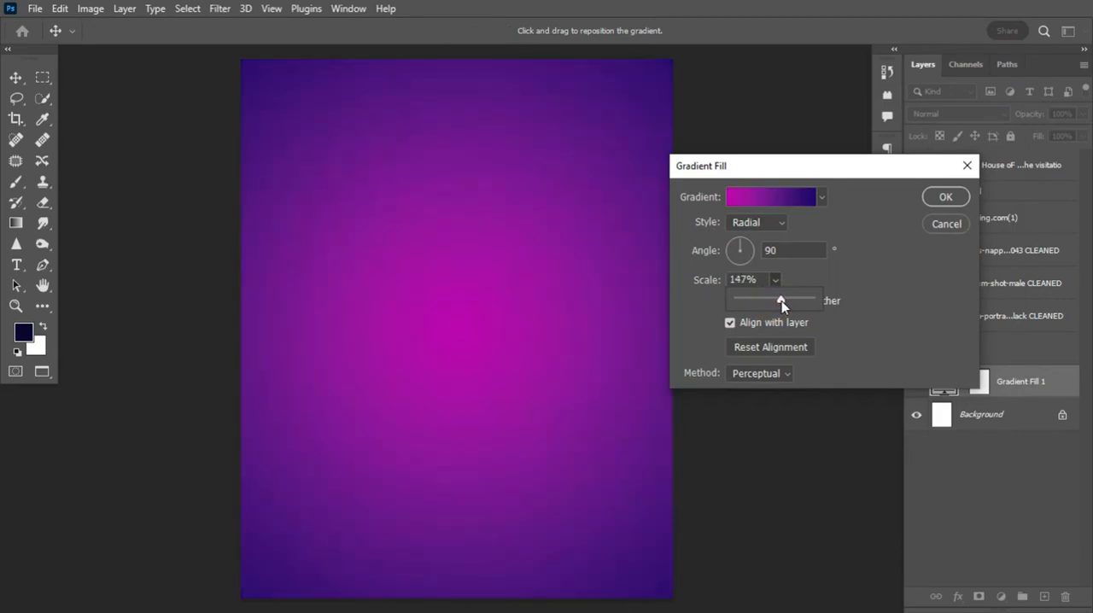
pyautogui.click(943, 197)
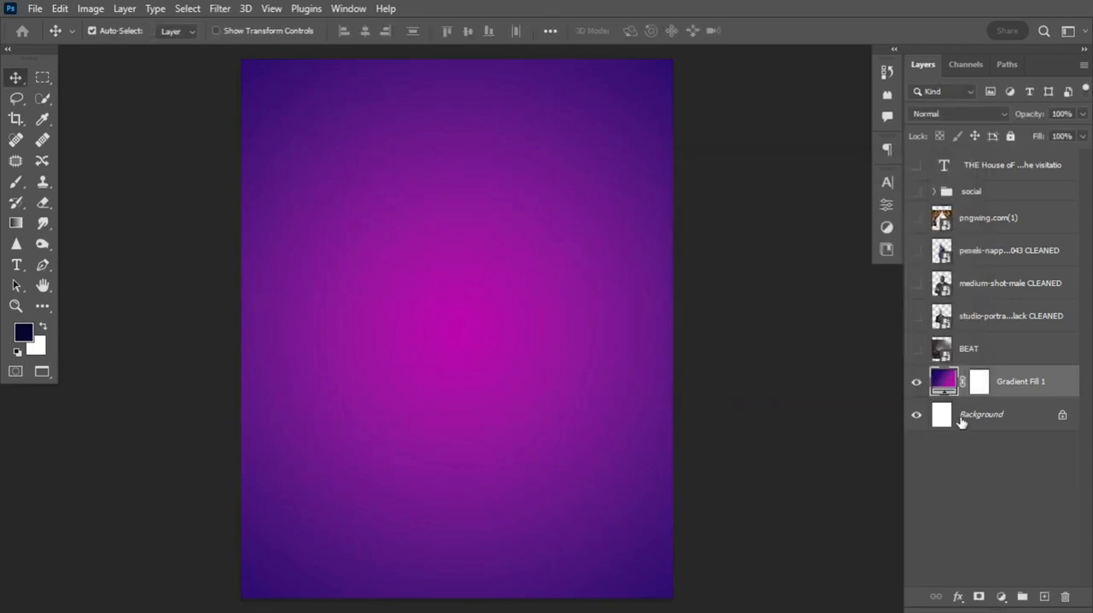
# Show the BEAT crowd photo layer and move it straight down to the canvas's lower edge
pyautogui.click(915, 351)
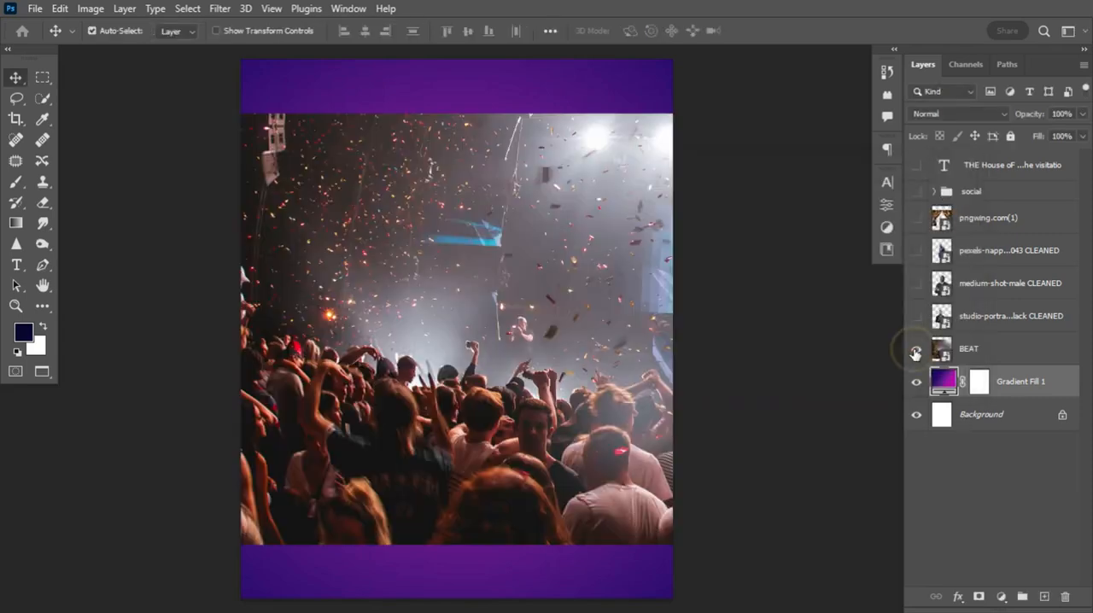
pyautogui.click(978, 352)
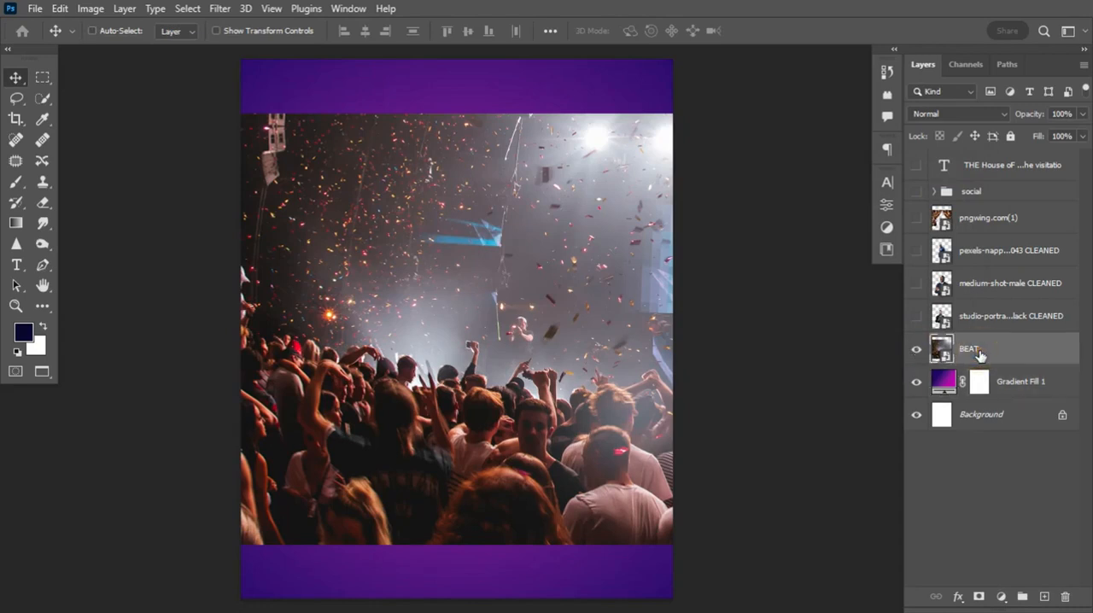
pyautogui.hotkey('ctrl', 't')
pyautogui.moveTo(564, 330); pyautogui.dragTo(572, 385)
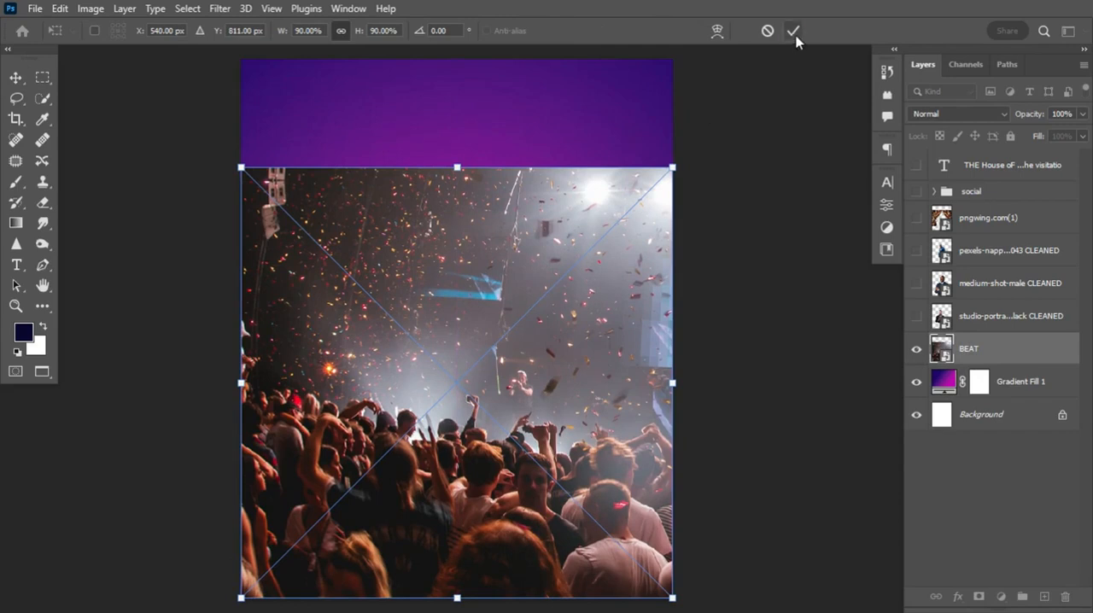
pyautogui.click(793, 31)
# Set the BEAT layer's blend mode to Screen and its opacity to 33%
pyautogui.click(975, 114)
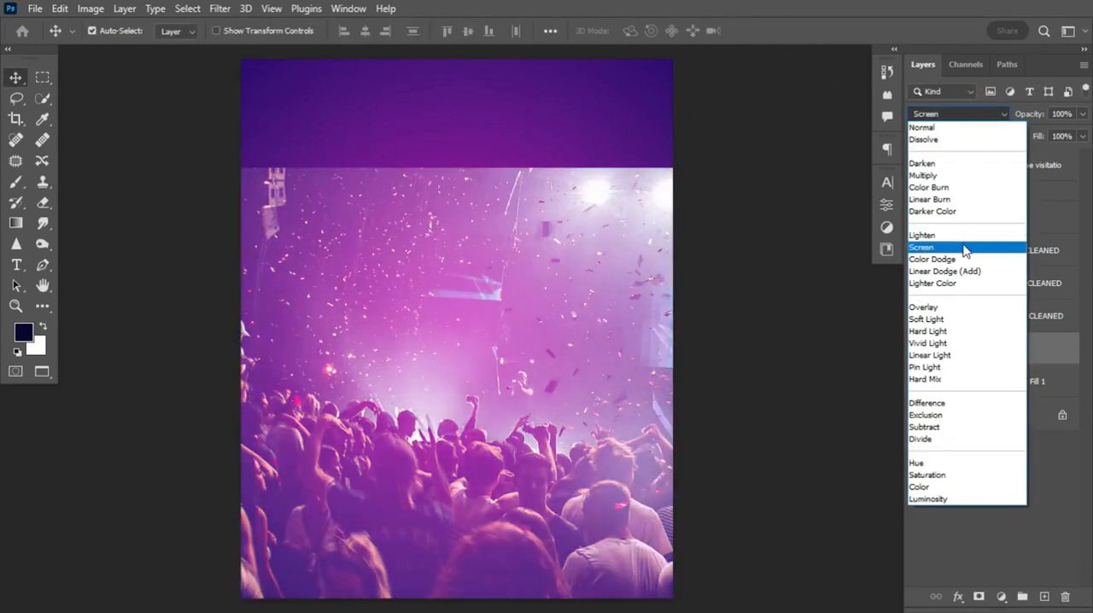
pyautogui.click(963, 248)
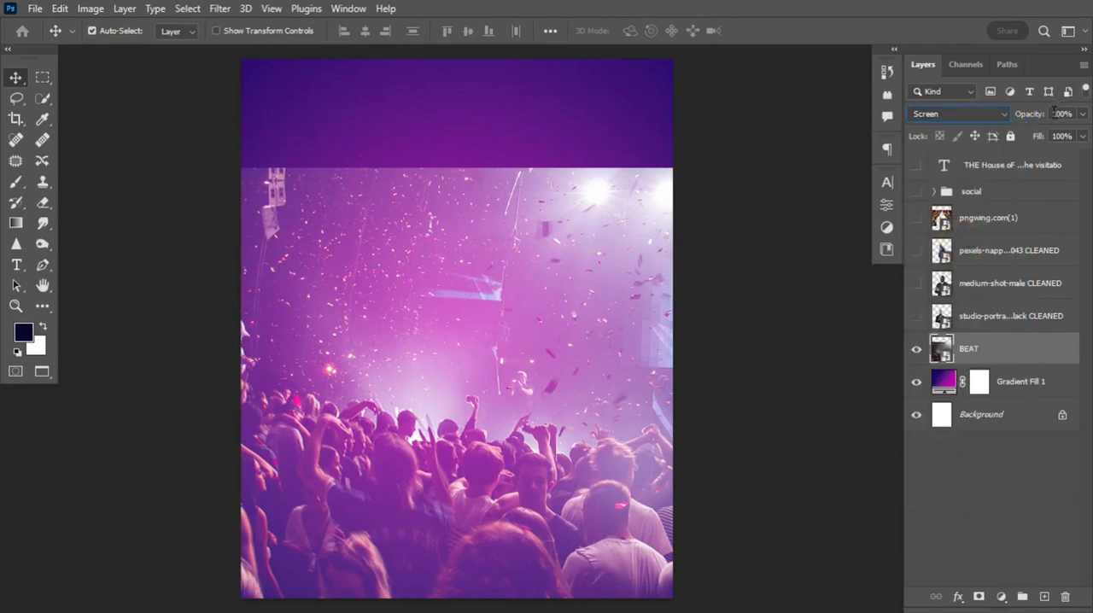
pyautogui.moveTo(1031, 114); pyautogui.dragTo(989, 128)
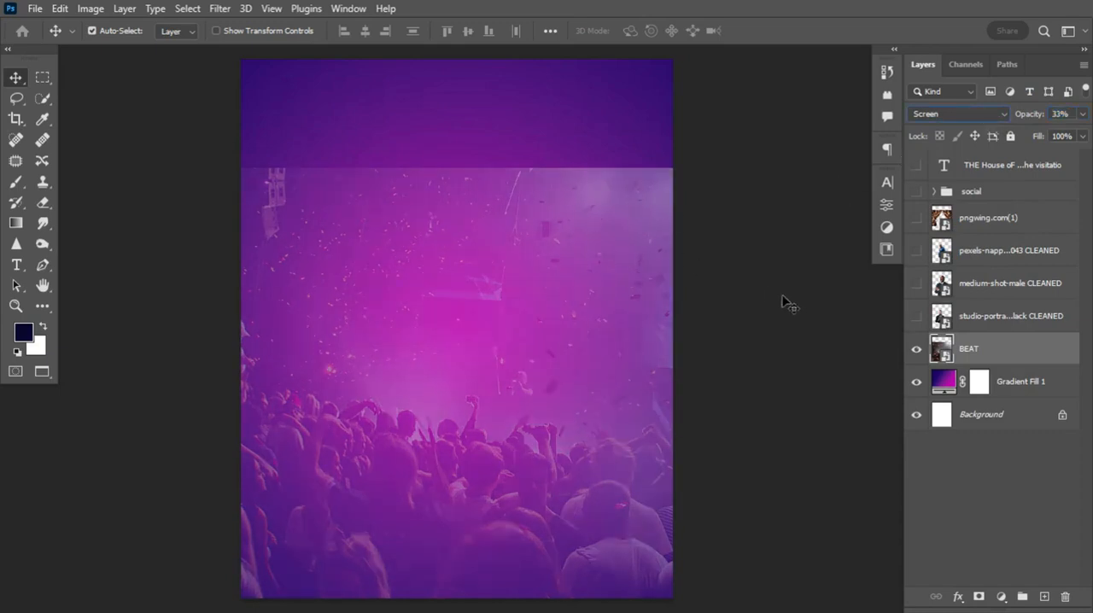
# Add a mask to the BEAT layer and fill it with a linear white-to-black Basics gradient from the photo's upper edge down to the crowd
pyautogui.click(980, 595)
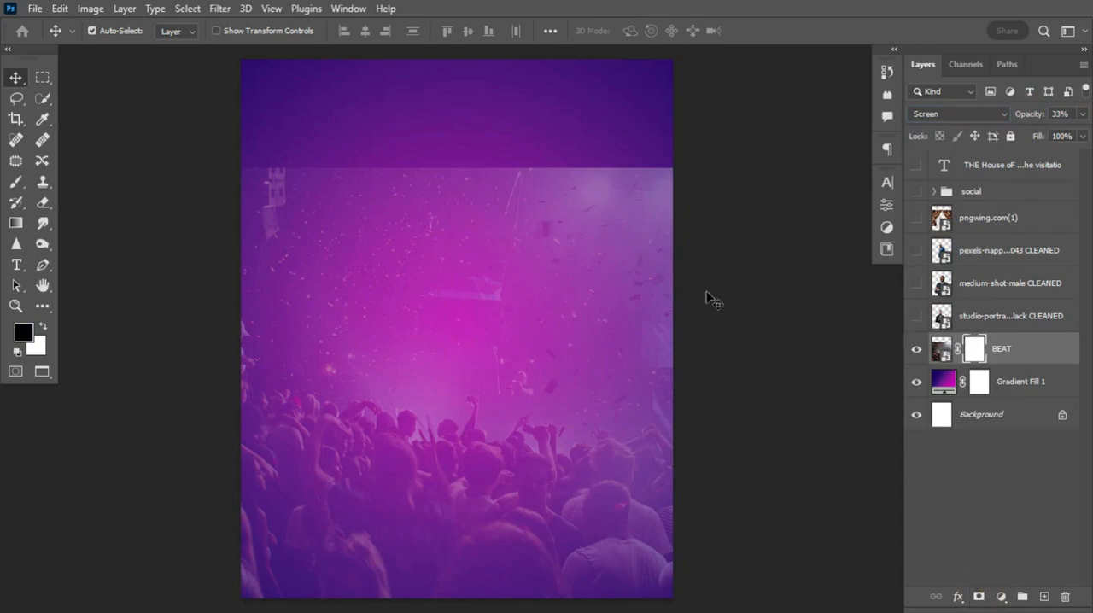
pyautogui.click(15, 224)
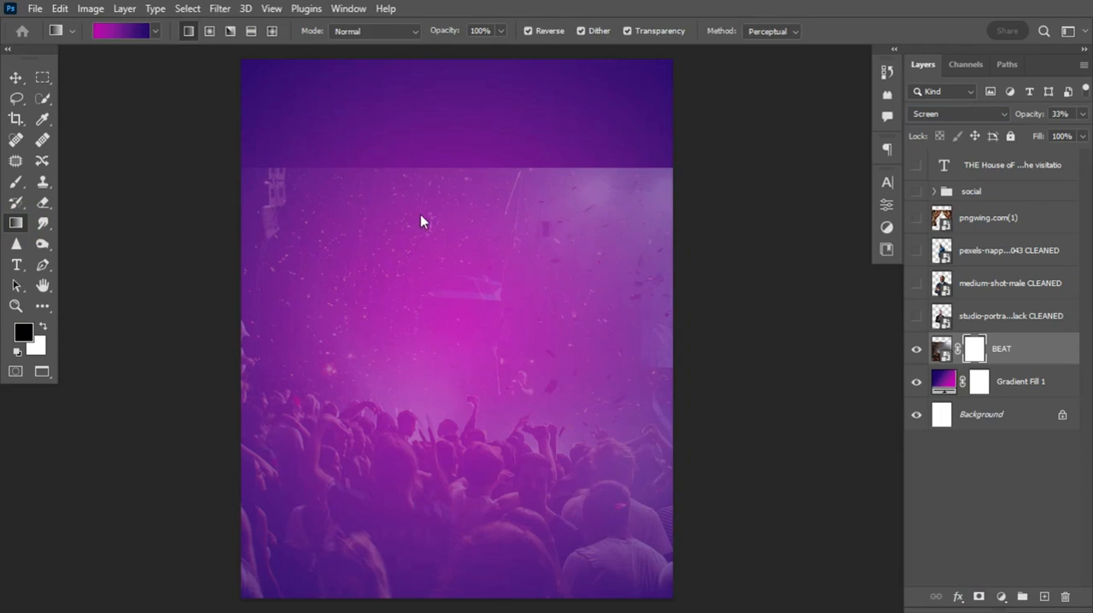
pyautogui.click(155, 32)
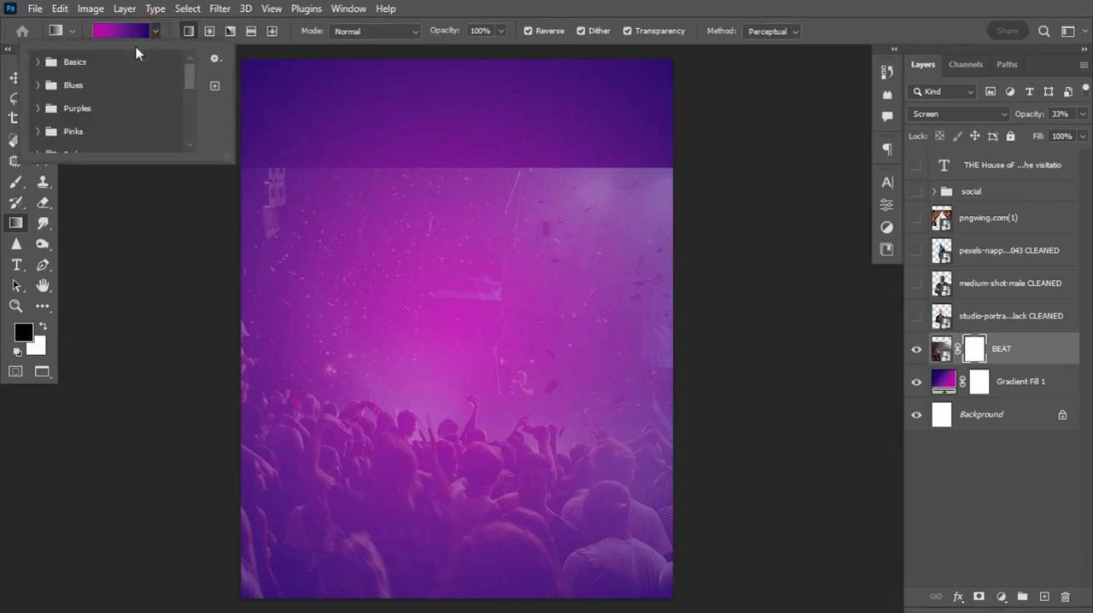
pyautogui.click(37, 61)
pyautogui.click(60, 89)
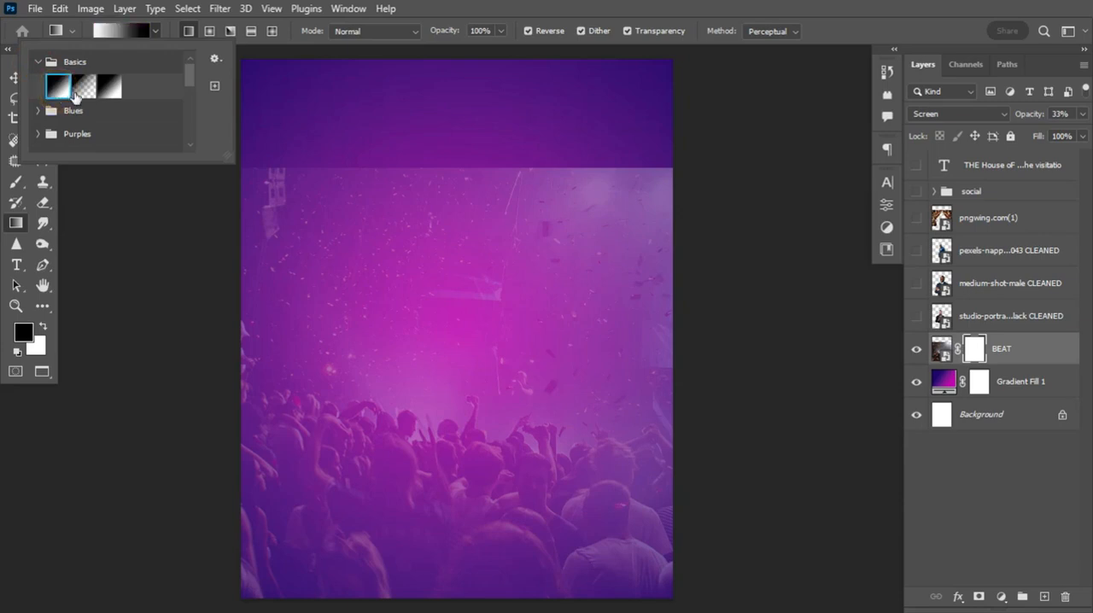
pyautogui.click(38, 62)
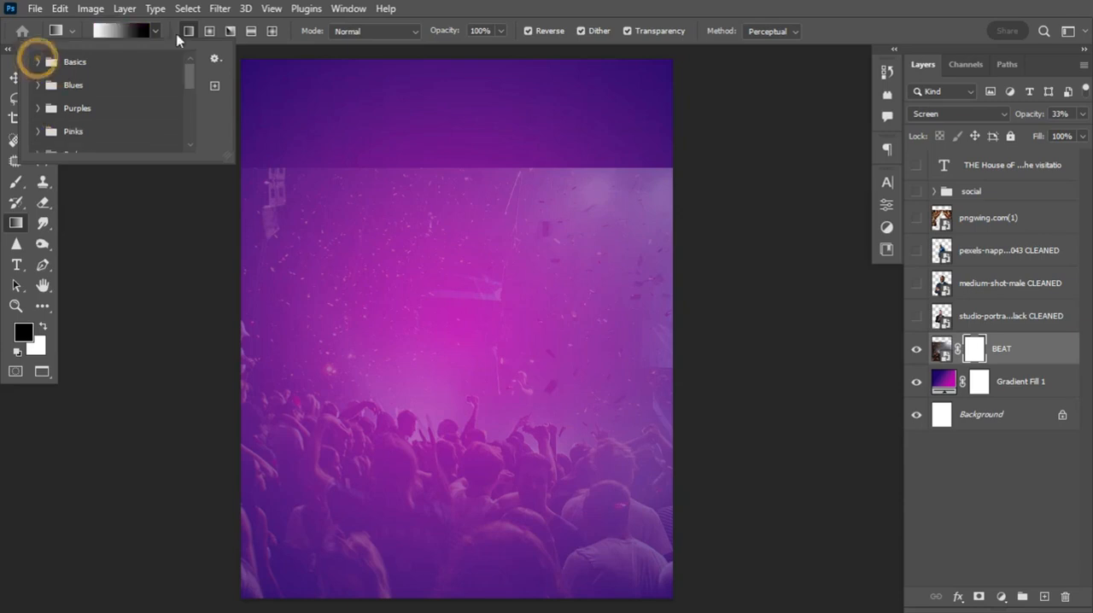
pyautogui.click(566, 24)
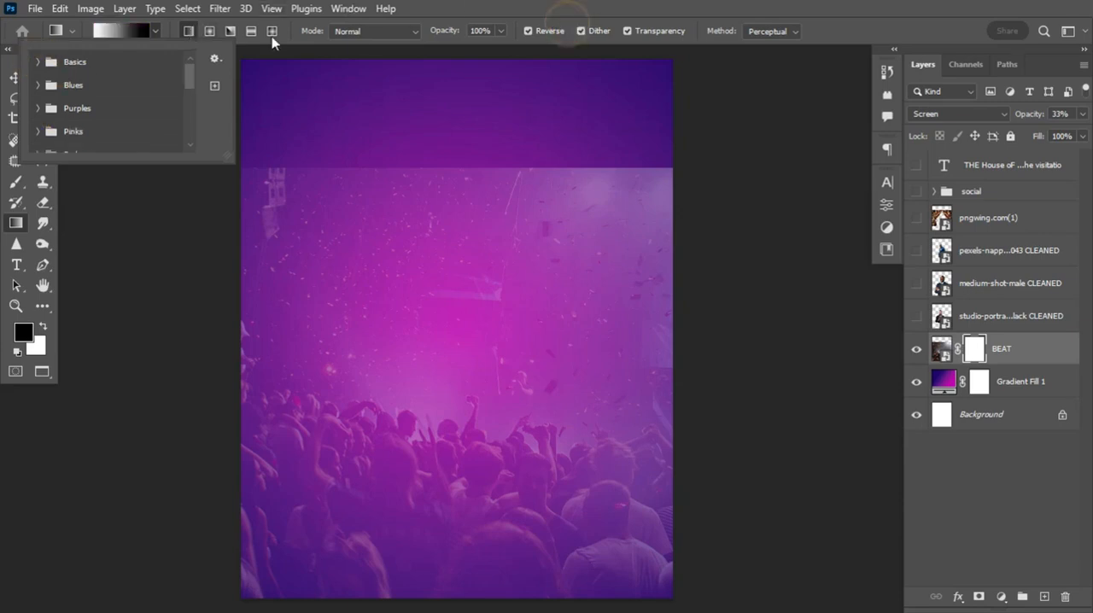
pyautogui.click(186, 33)
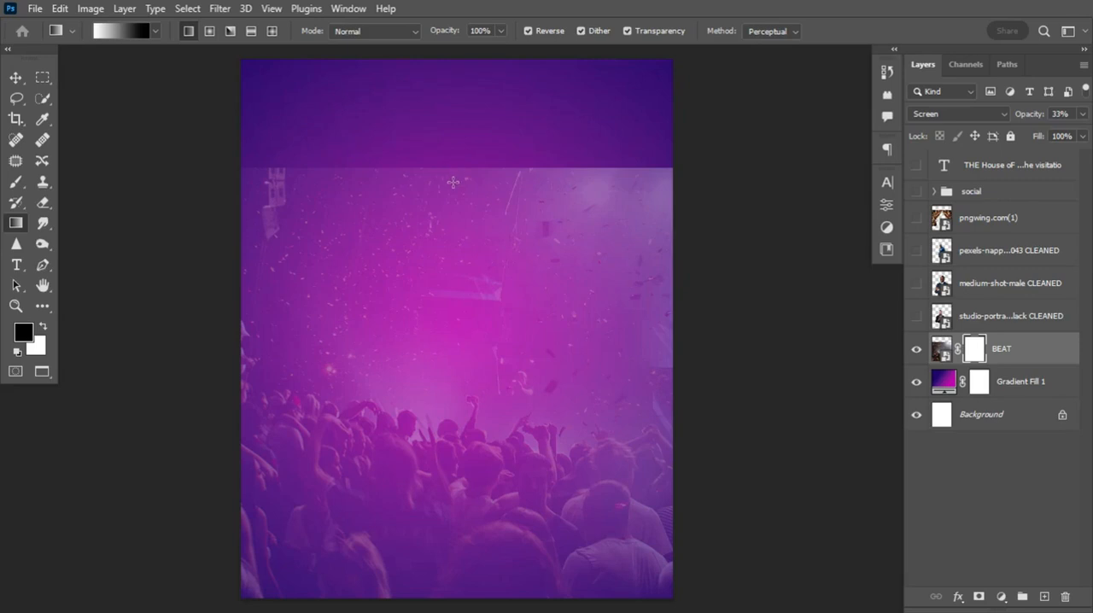
pyautogui.moveTo(452, 182); pyautogui.dragTo(455, 405)
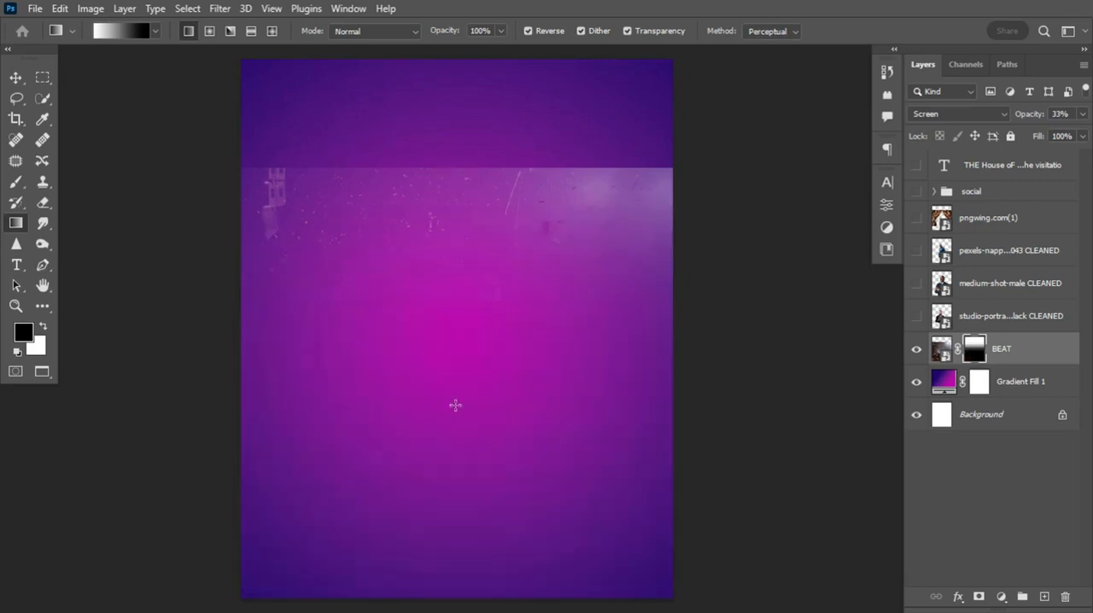
# Undo the BEAT mask gradient and redraw it unreversed, black to white from near the photo's upper edge down into the crowd
pyautogui.hotkey('ctrl', 'z')
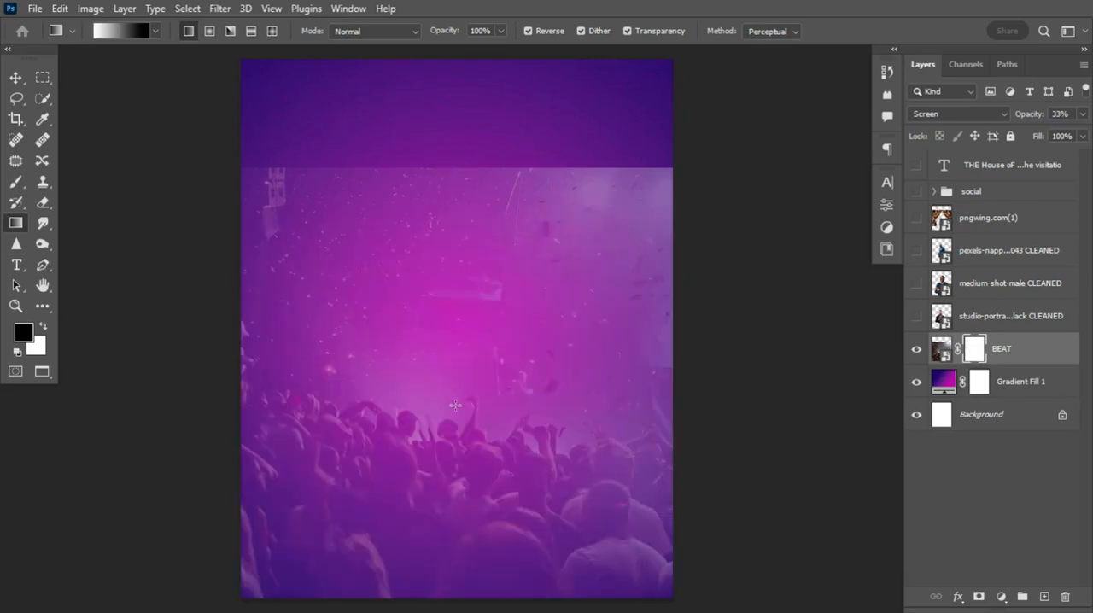
pyautogui.click(528, 31)
pyautogui.moveTo(449, 202); pyautogui.dragTo(473, 475)
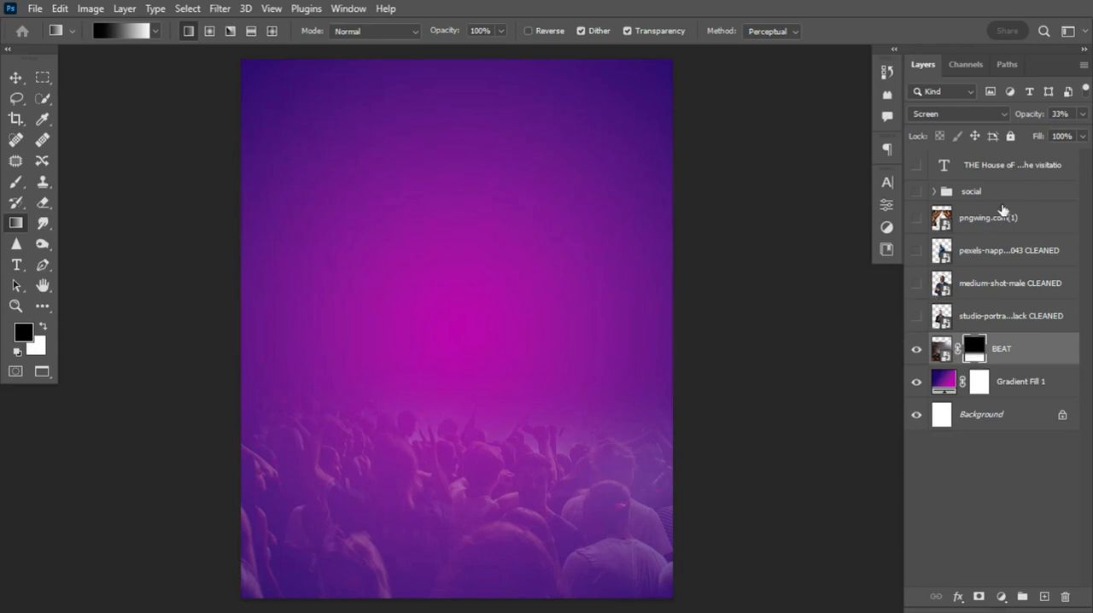
# Move the pngwing.com(1) curtain layer directly above BEAT, show it, scale it to 107.57% and raise it to Y 273 px
pyautogui.moveTo(1005, 226); pyautogui.dragTo(940, 338)
pyautogui.click(916, 316)
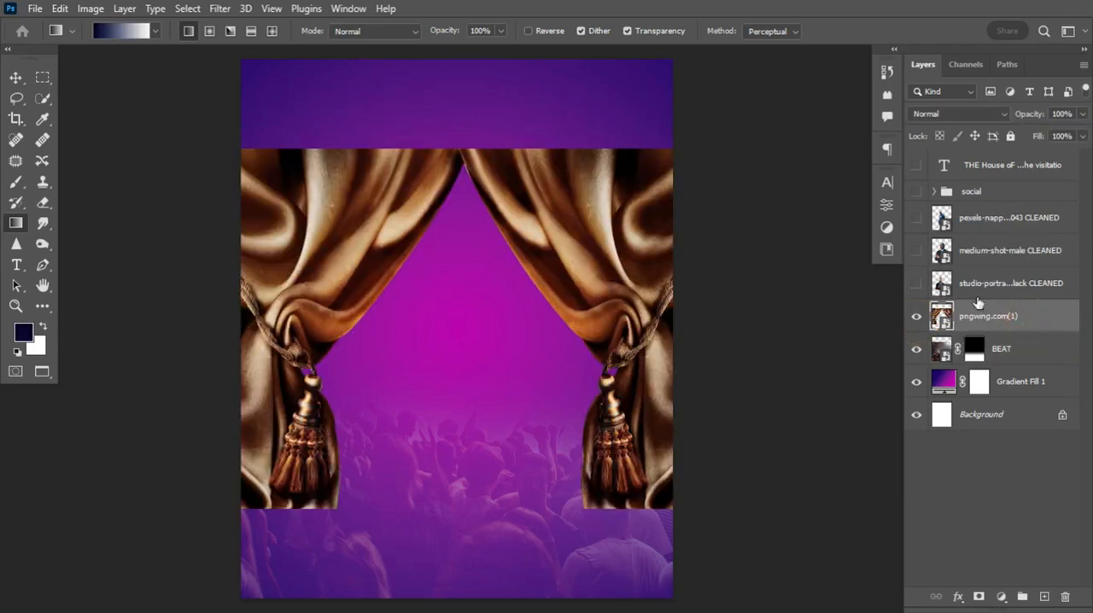
pyautogui.click(15, 79)
pyautogui.hotkey('ctrl', 't')
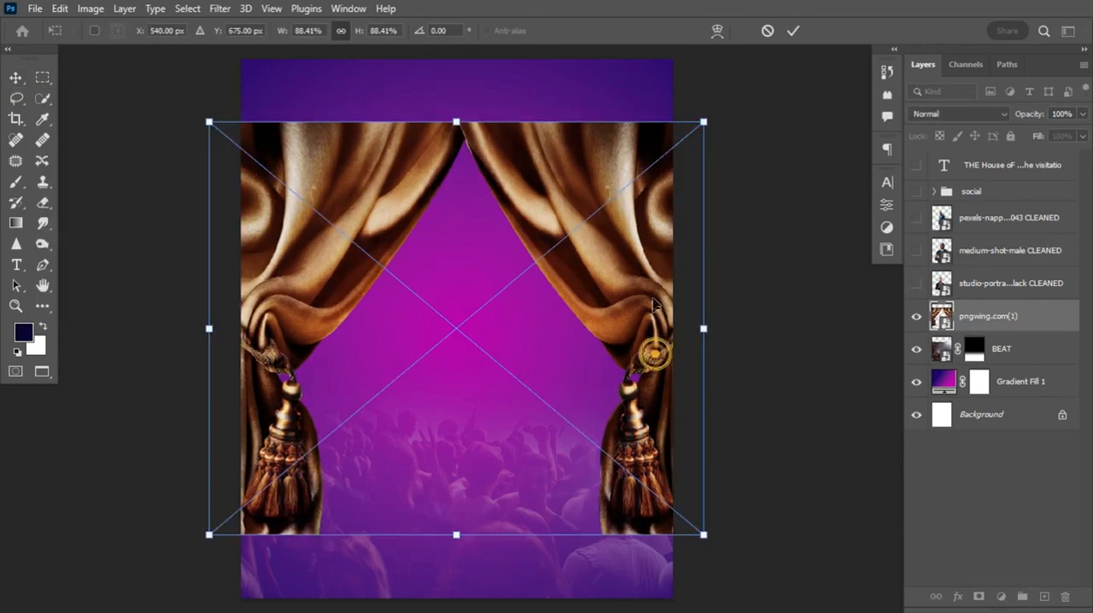
pyautogui.moveTo(654, 353); pyautogui.dragTo(757, 168)
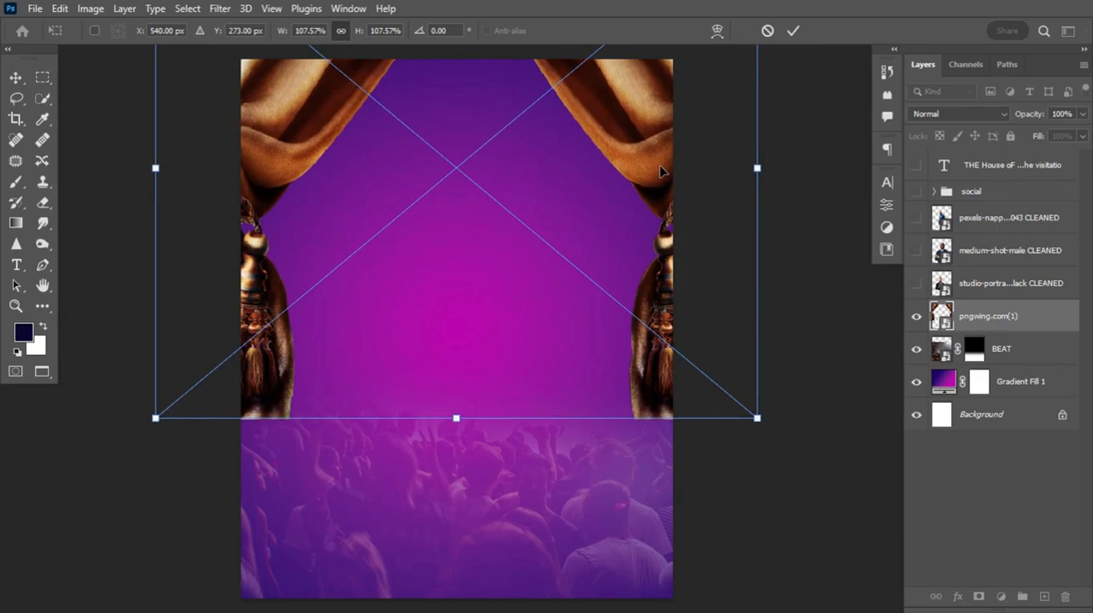
pyautogui.press('Return')
# Add a mask to the curtain layer and fade its lower end with a Basics black-to-white linear gradient drawn upward to the tassels
pyautogui.click(977, 595)
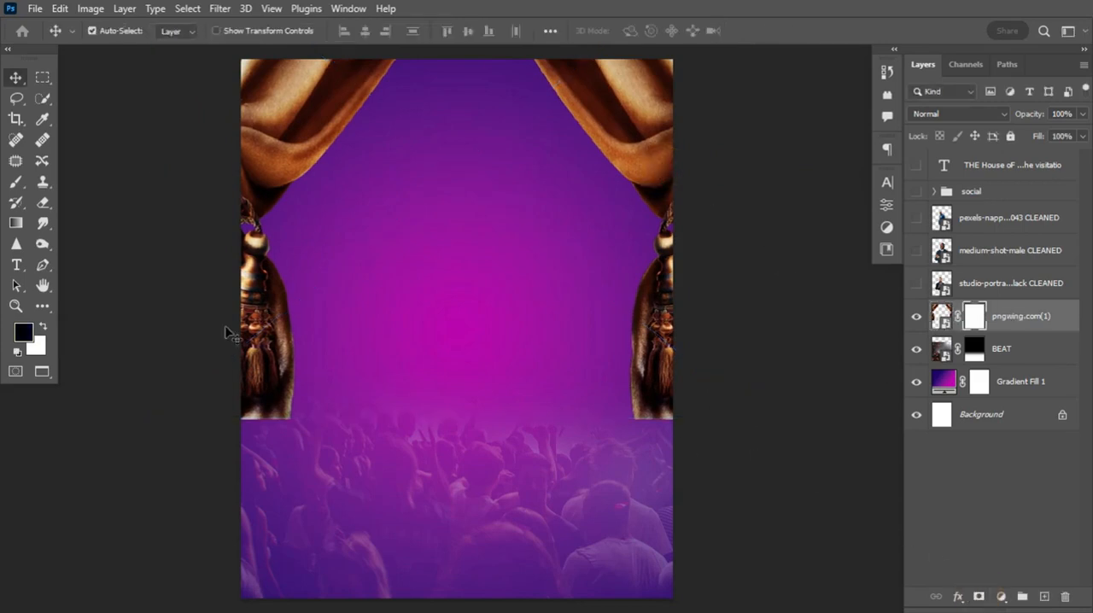
pyautogui.click(15, 222)
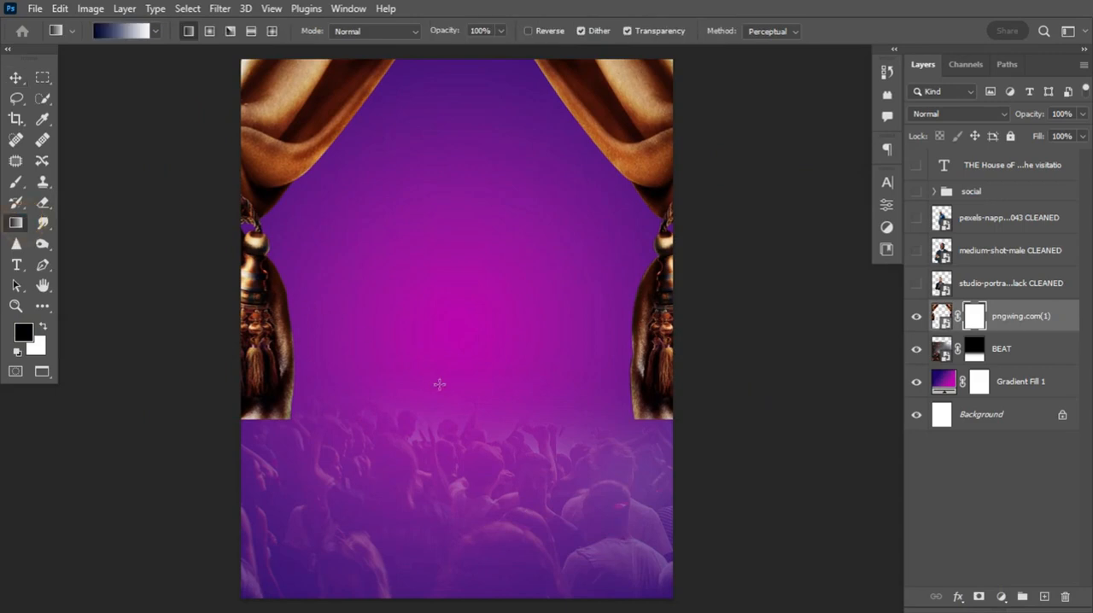
pyautogui.click(156, 32)
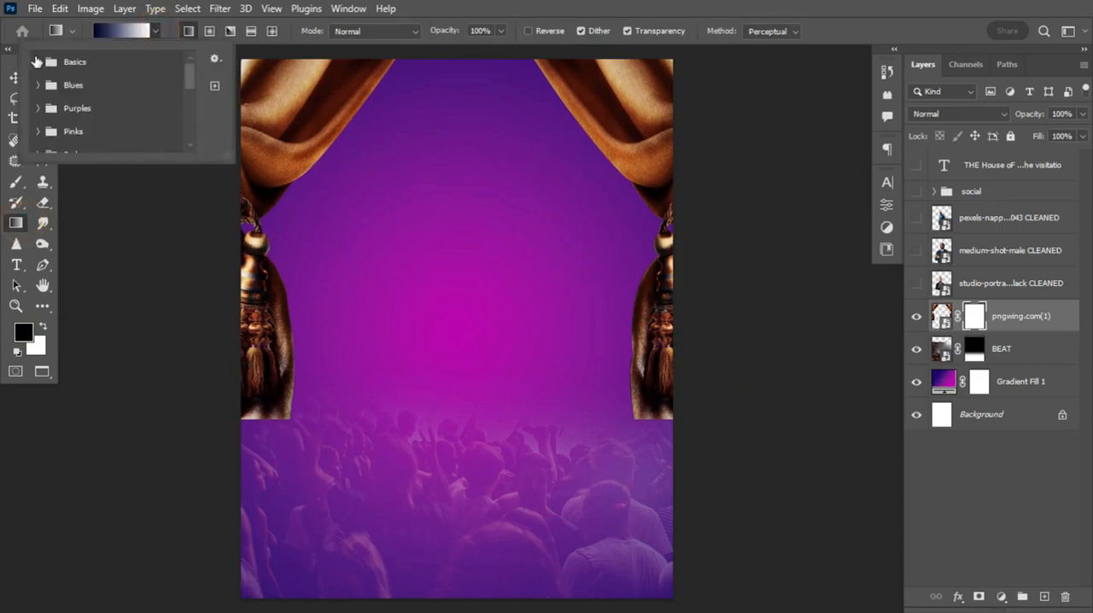
pyautogui.click(38, 61)
pyautogui.click(54, 81)
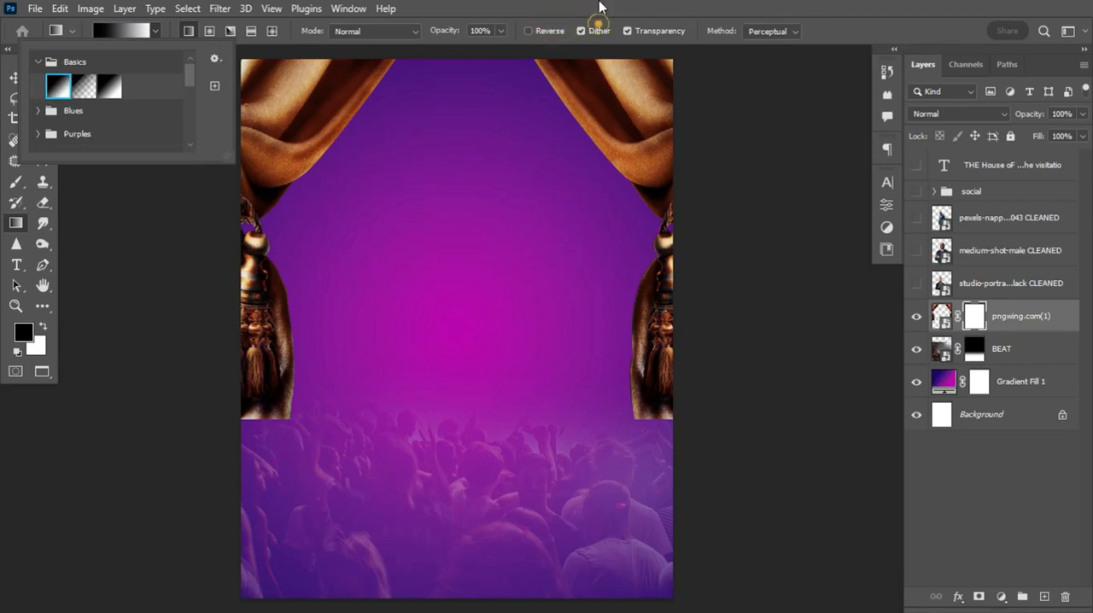
pyautogui.moveTo(470, 413); pyautogui.dragTo(469, 275)
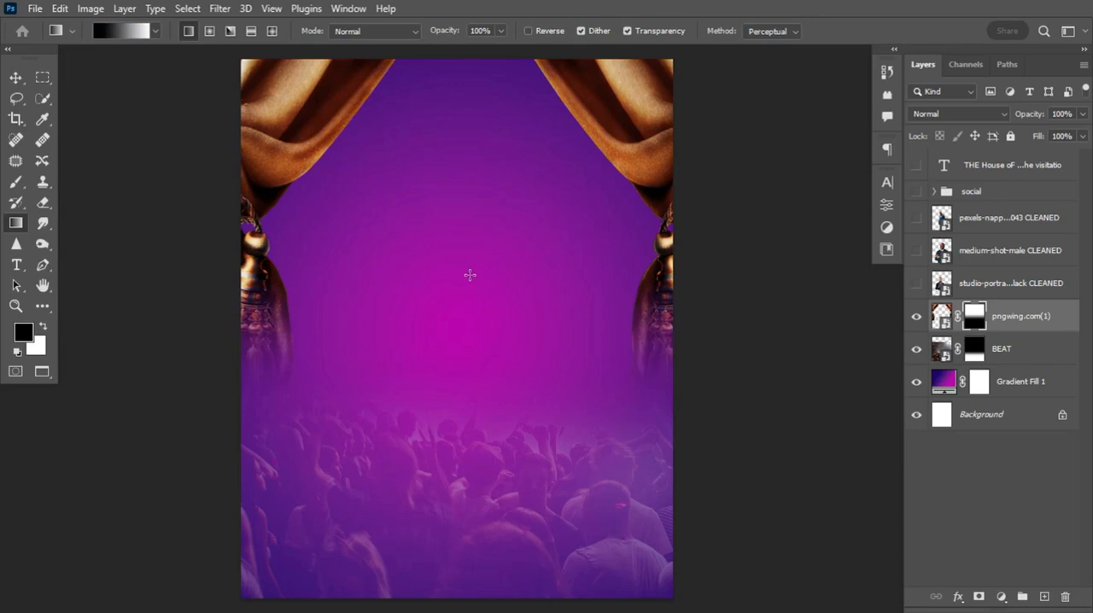
# Set the curtain layer's blend mode to Color Dodge
pyautogui.click(16, 77)
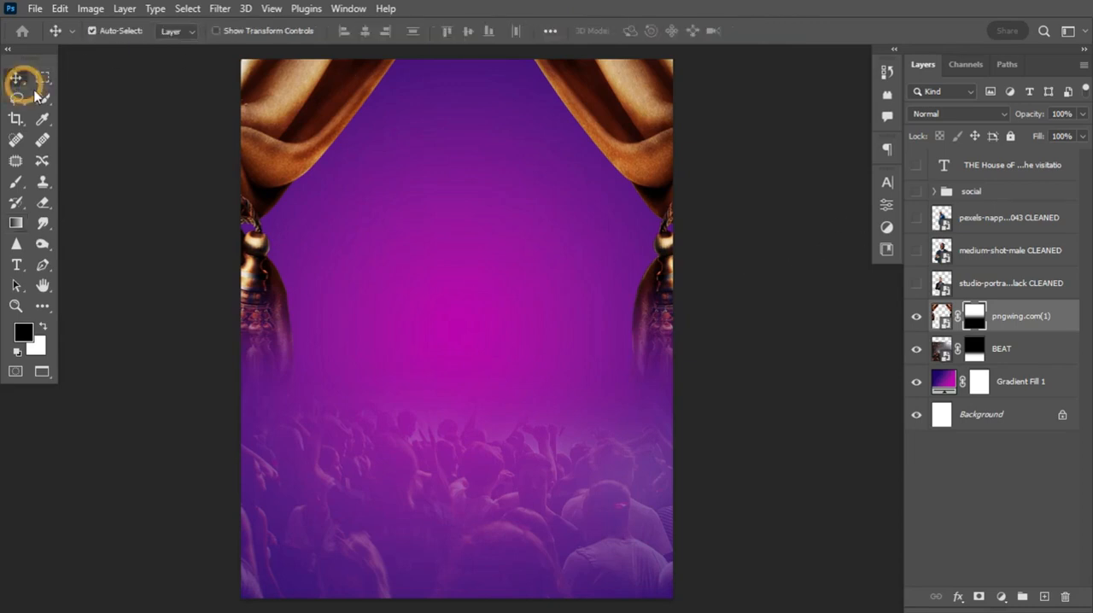
pyautogui.click(926, 118)
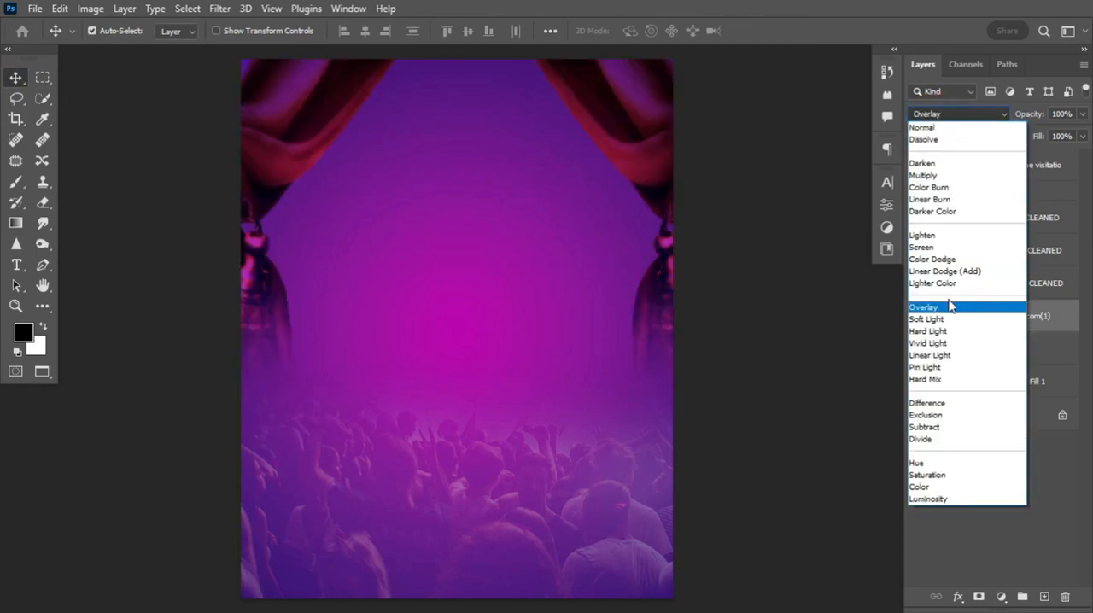
pyautogui.click(952, 260)
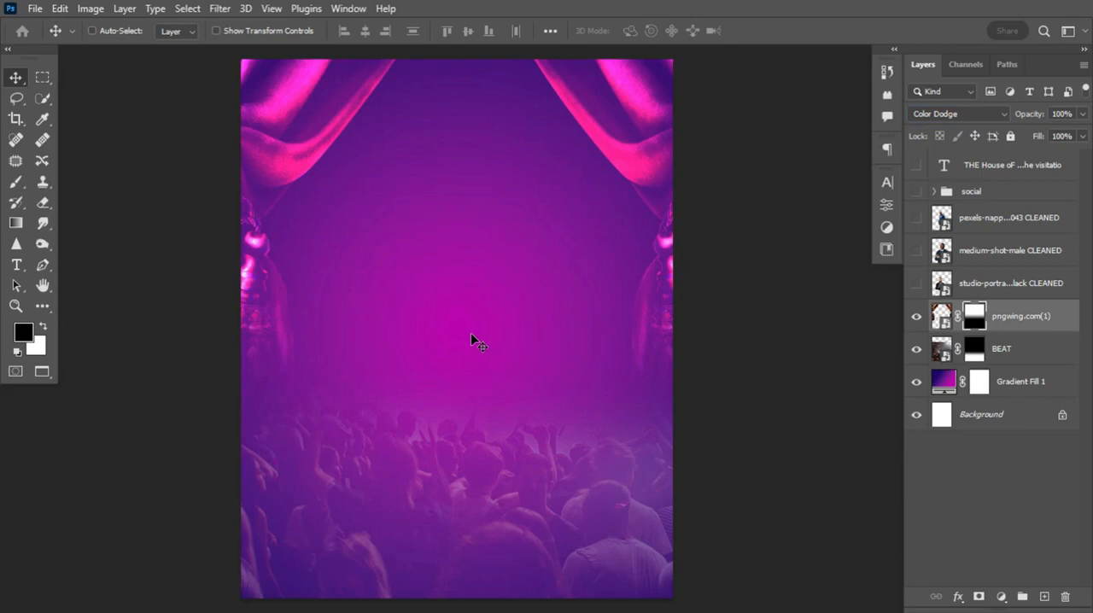
# Create a layer named noise above the curtains in Soft Light mode, filled with the 50% gray neutral color
pyautogui.hotkey('ctrl', 'shift', 'n')
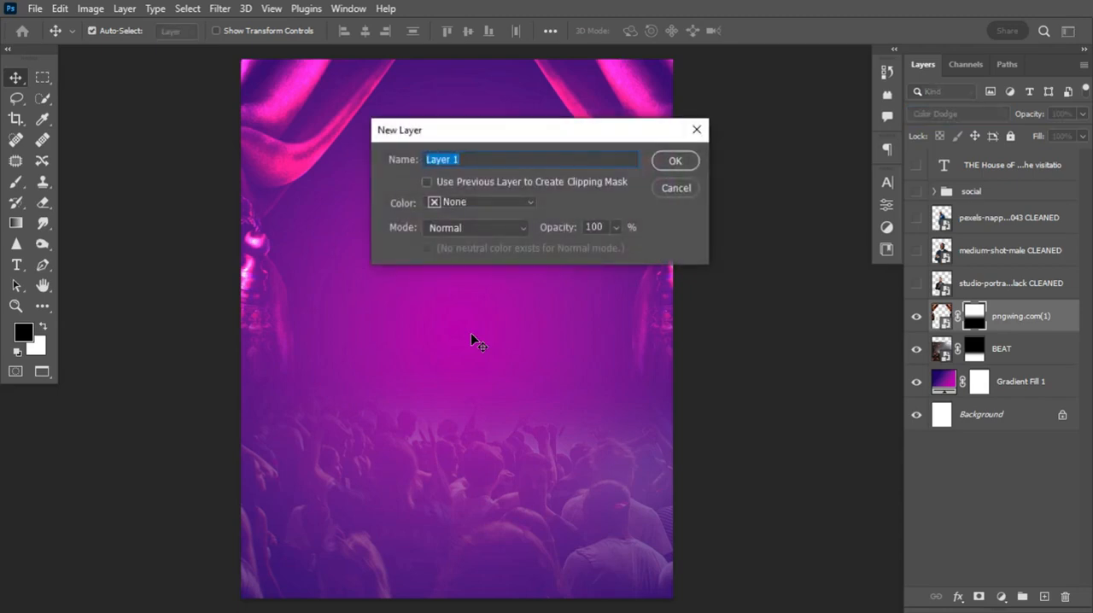
pyautogui.write('nou')
pyautogui.click(483, 227)
pyautogui.click(486, 362)
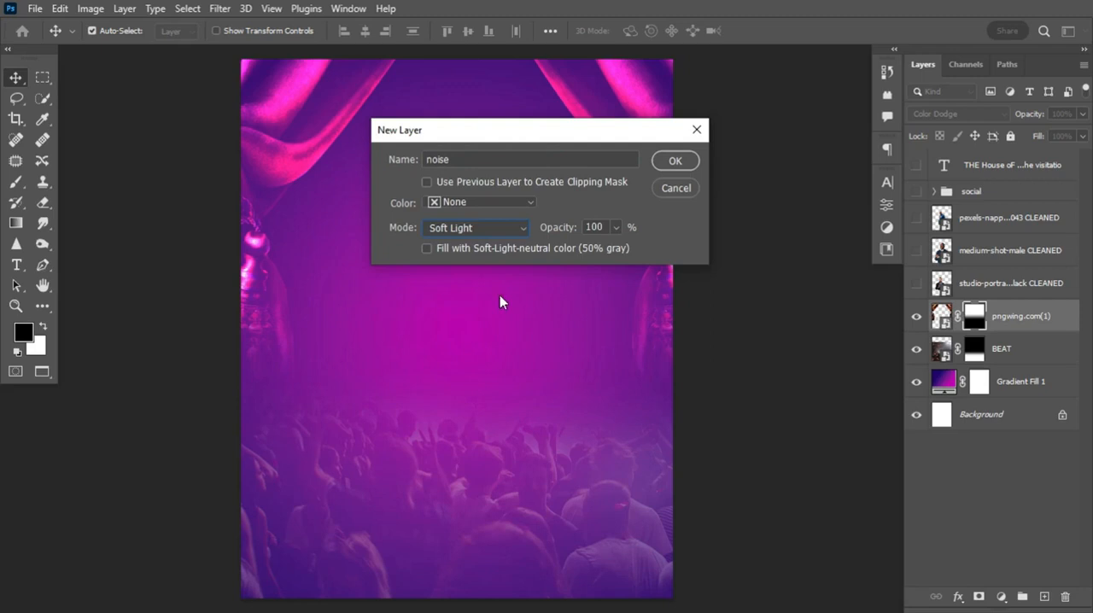
pyautogui.click(572, 251)
pyautogui.click(671, 168)
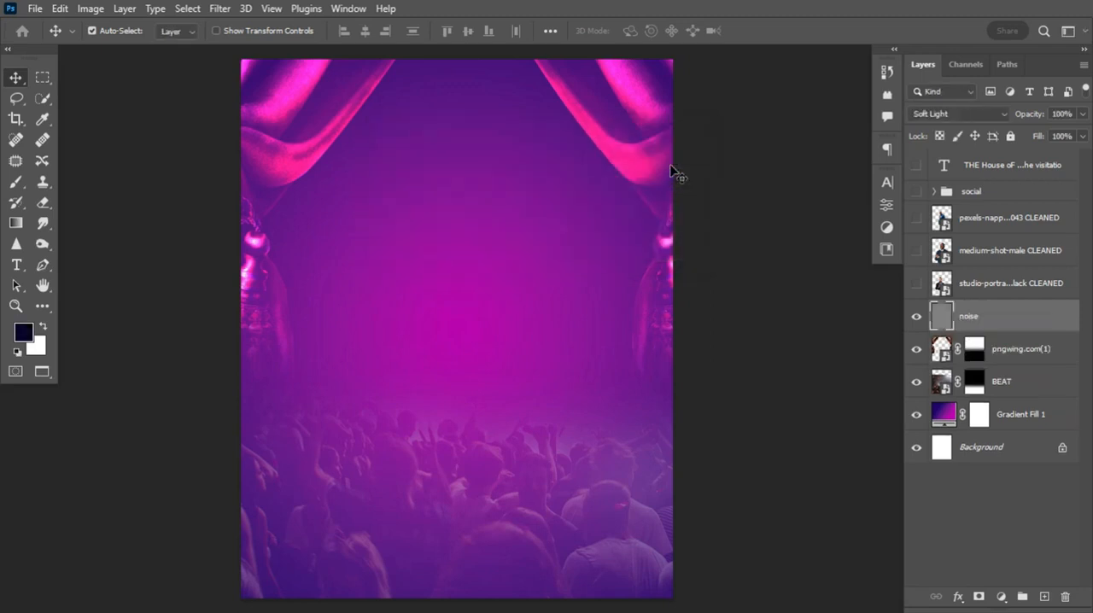
# Convert the noise layer to a smart object and apply Add Noise at 7.26%, Uniform and Monochromatic
pyautogui.rightClick(992, 324)
pyautogui.click(887, 243)
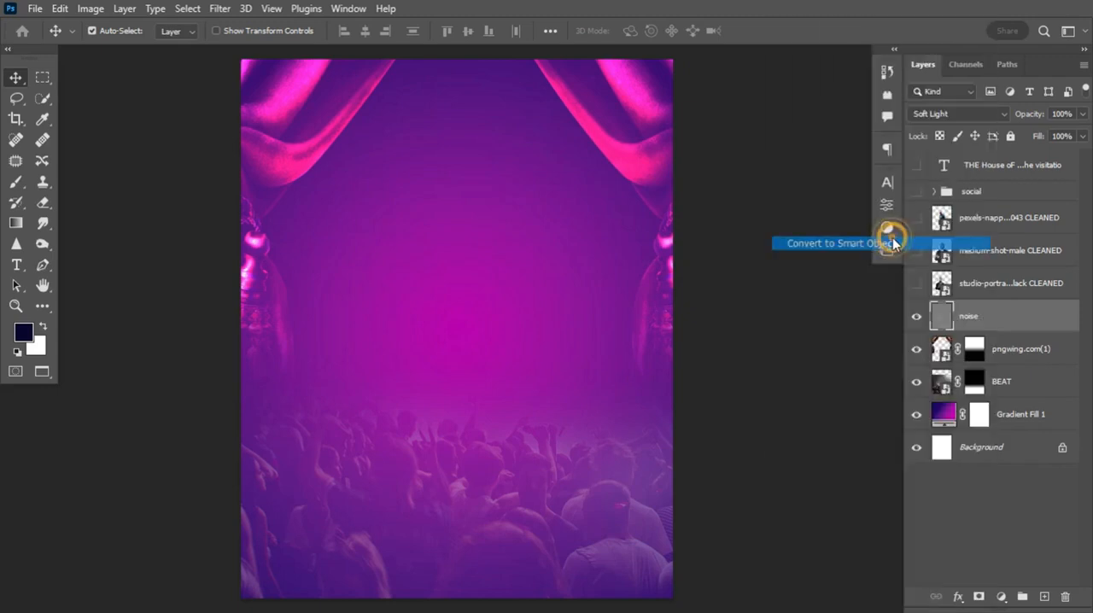
pyautogui.click(218, 9)
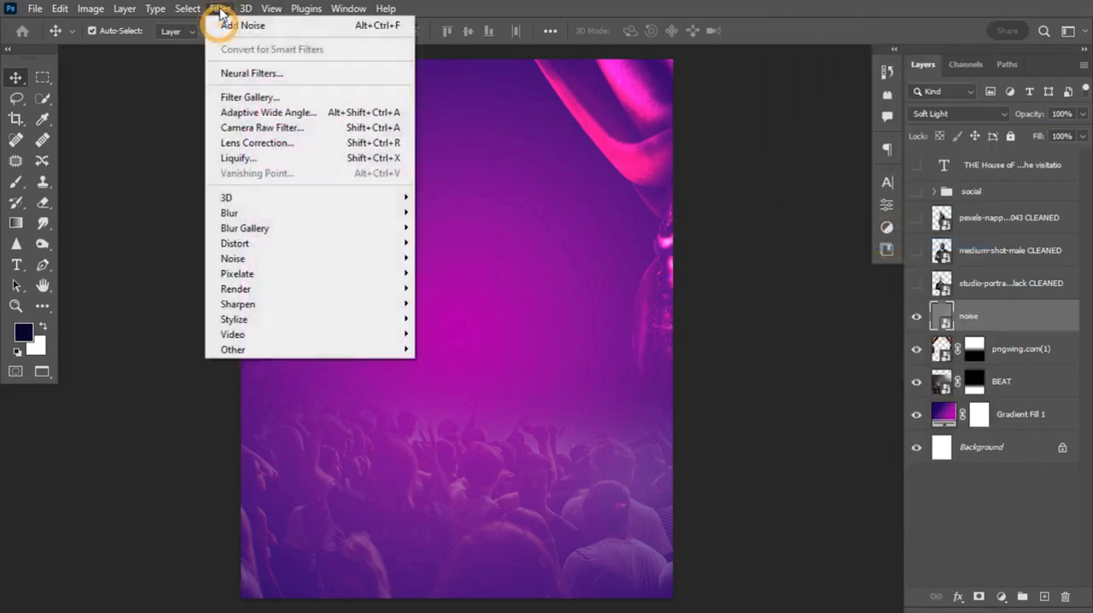
pyautogui.moveTo(283, 262)
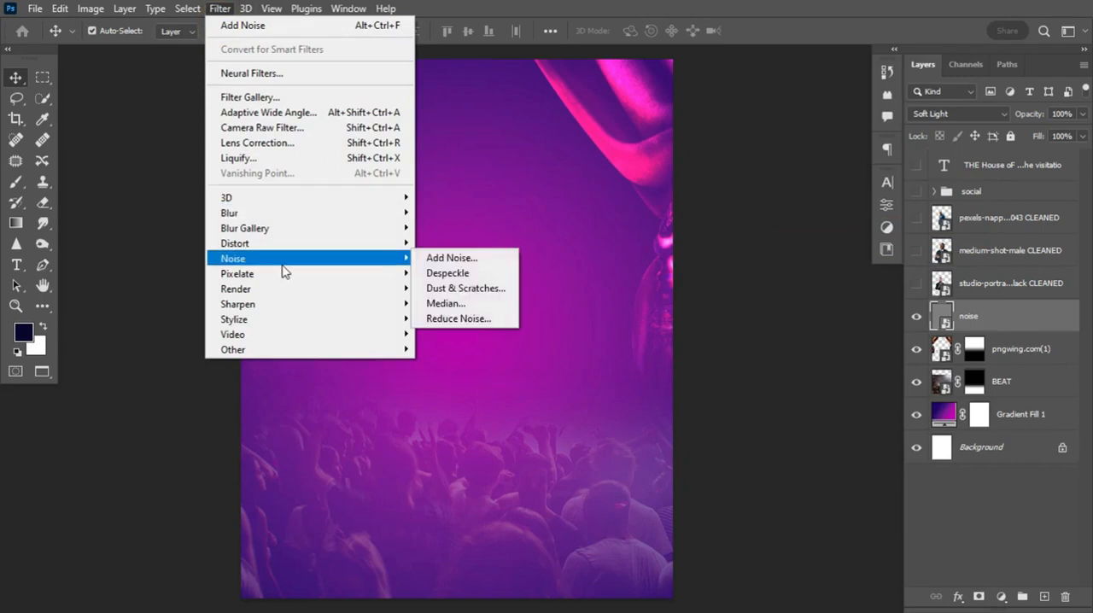
pyautogui.click(453, 259)
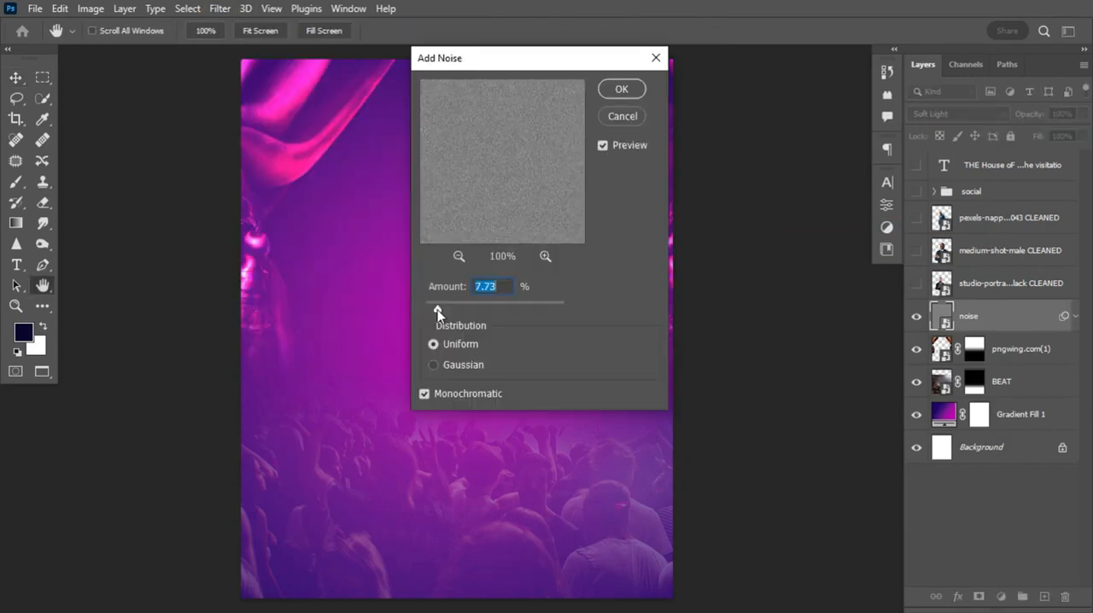
pyautogui.click(437, 309)
pyautogui.click(624, 89)
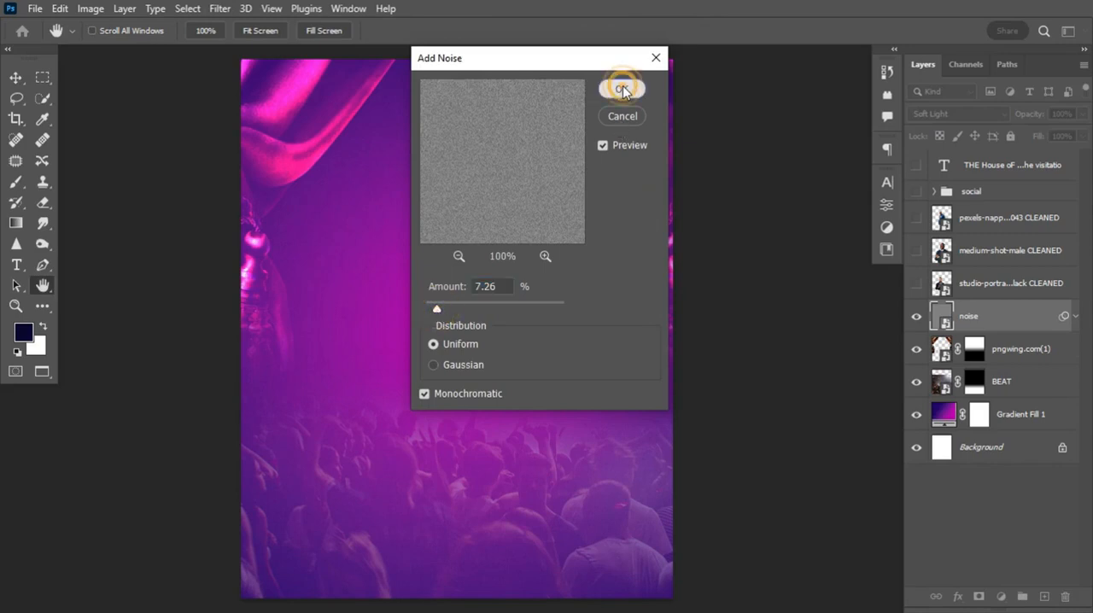
# Add a Levels adjustment layer directly above the curtain layer and set its midtones to 0.75
pyautogui.click(1010, 366)
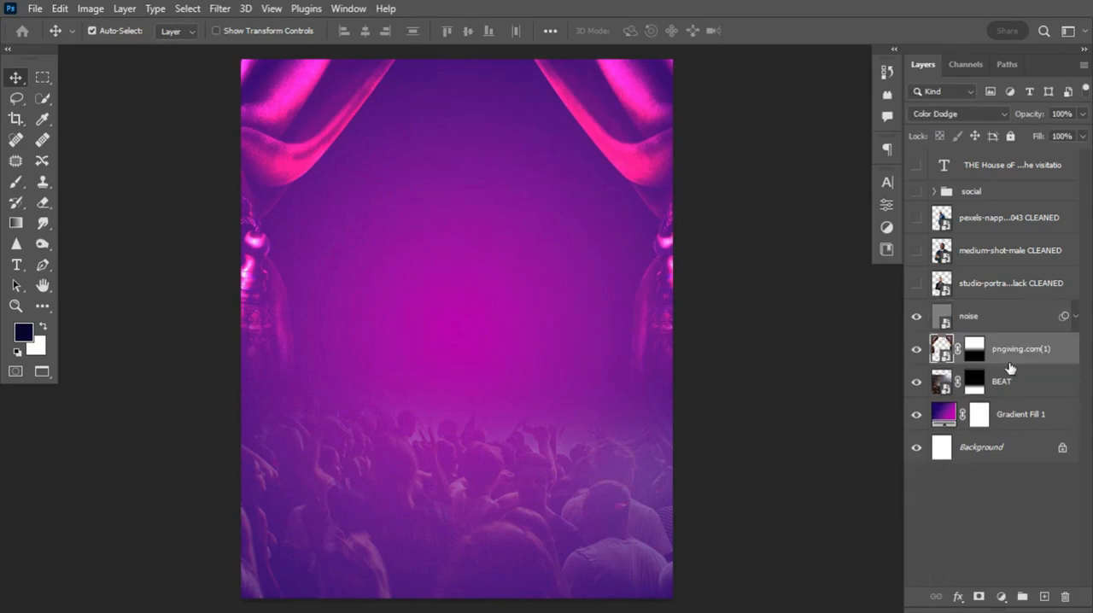
pyautogui.click(1067, 346)
pyautogui.click(1001, 597)
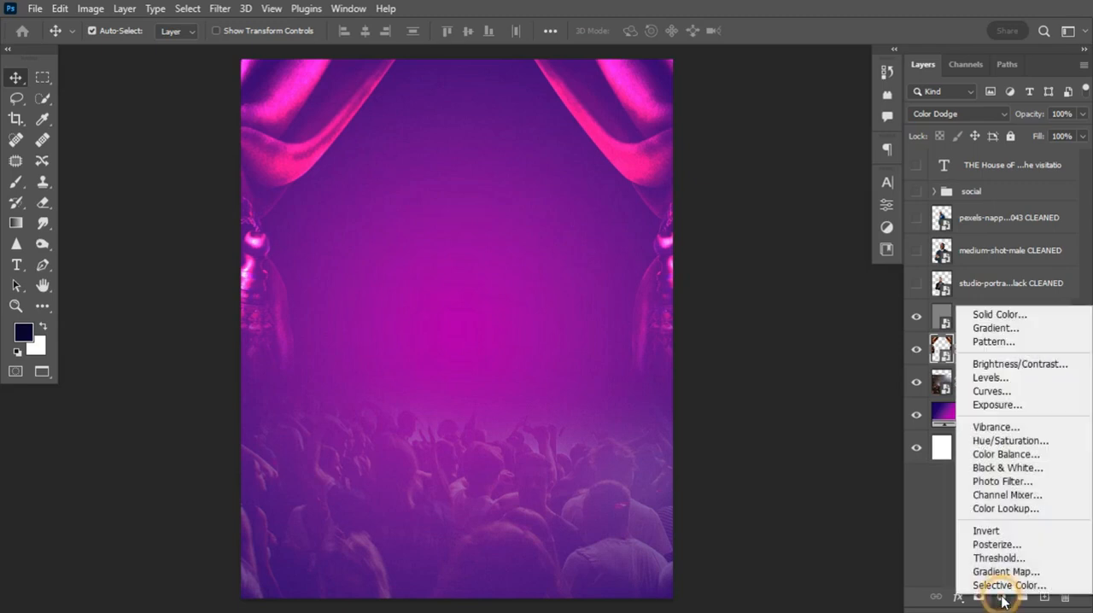
pyautogui.click(1020, 378)
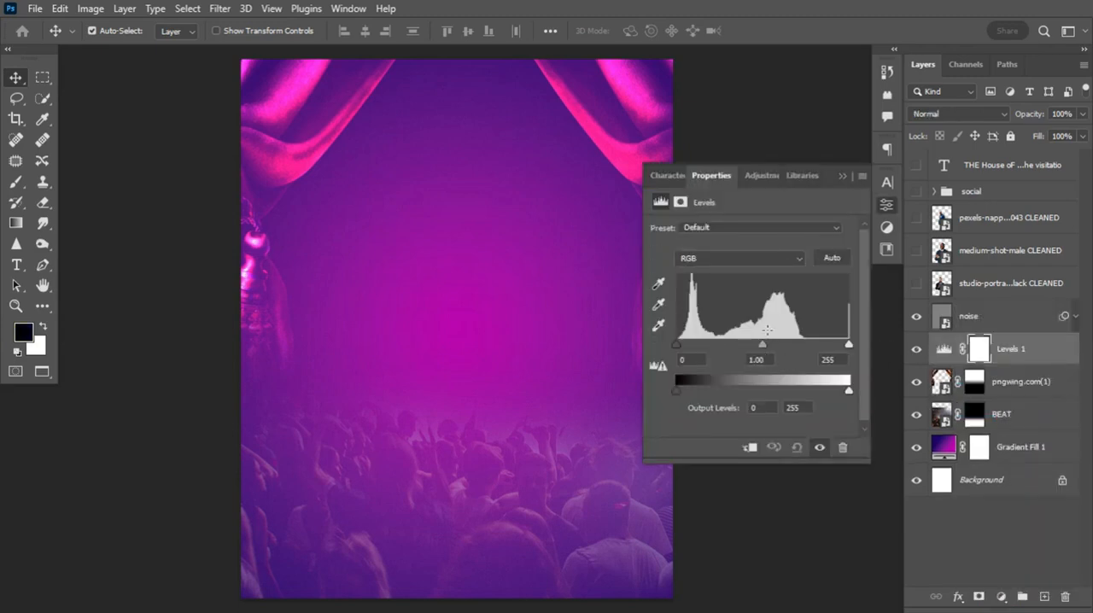
pyautogui.moveTo(763, 348); pyautogui.dragTo(779, 343)
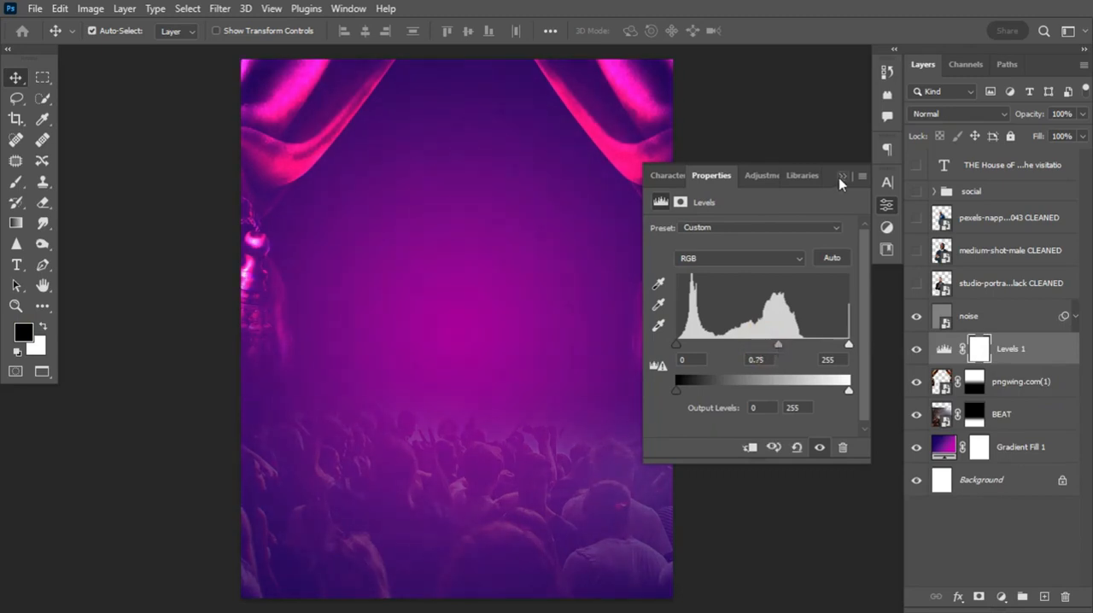
pyautogui.click(841, 177)
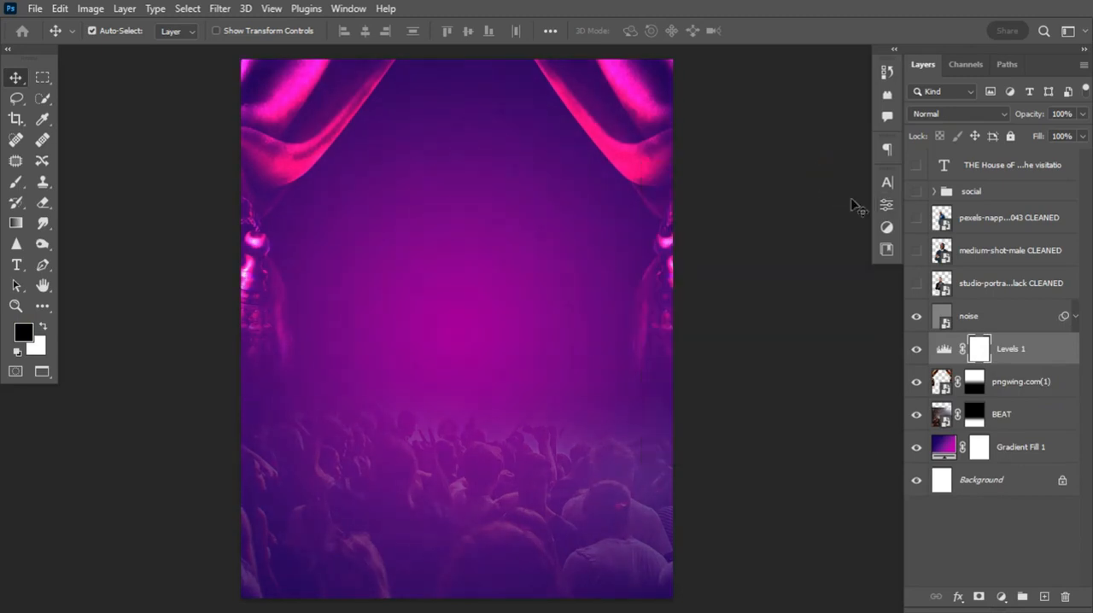
# Group the layers from noise down to Gradient Fill 1 and name the group BG
pyautogui.click(1010, 318)
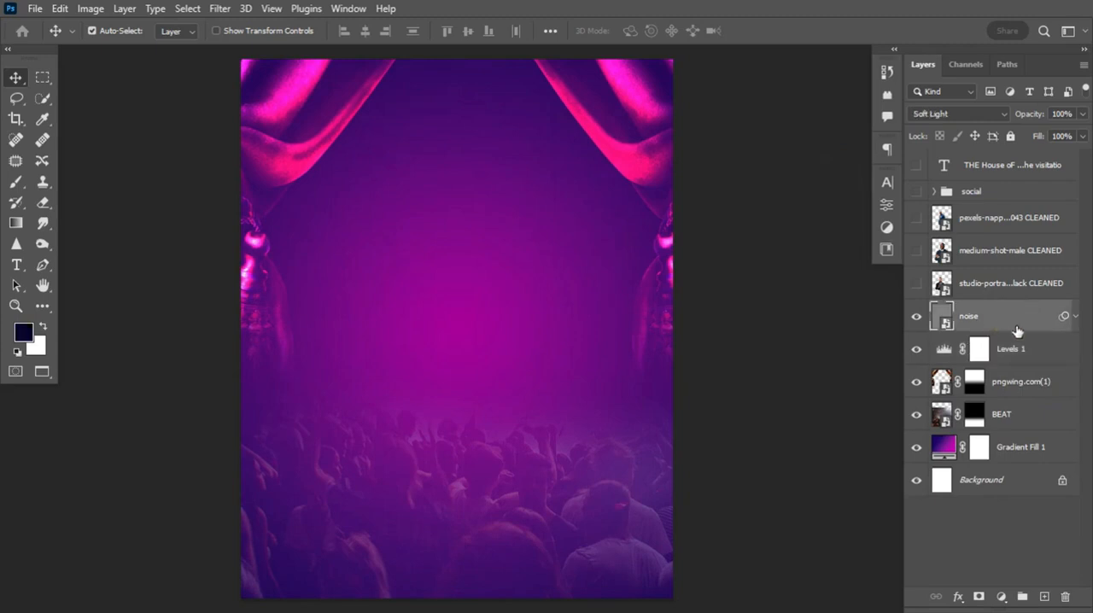
pyautogui.keyDown('shift'); pyautogui.click(1056, 449); pyautogui.keyUp('shift')
pyautogui.hotkey('ctrl', 'g')
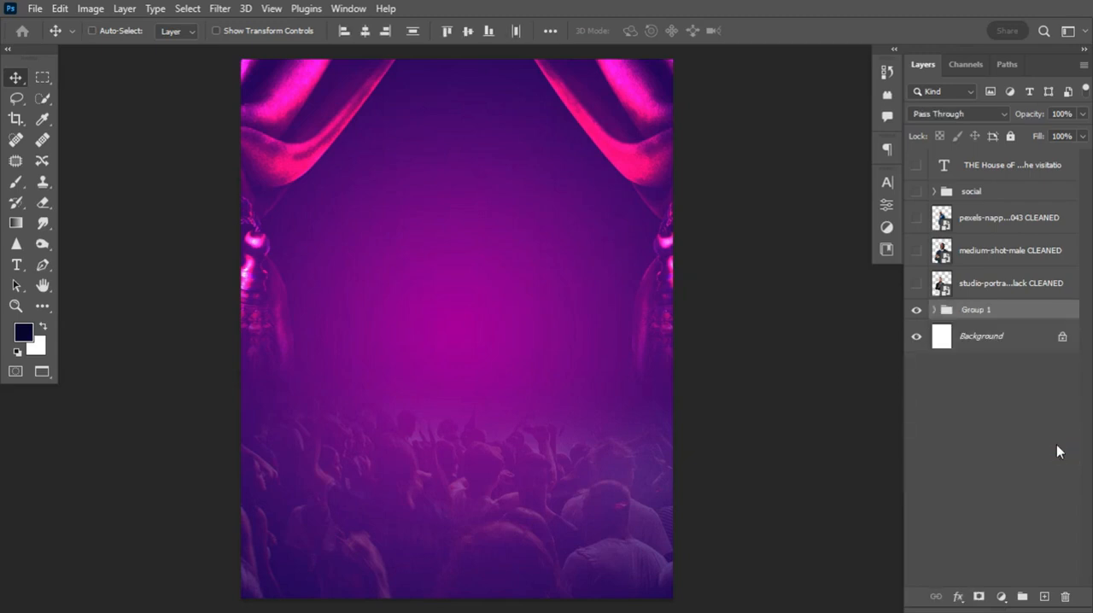
pyautogui.click(914, 309)
pyautogui.click(914, 309)
pyautogui.doubleClick(974, 308)
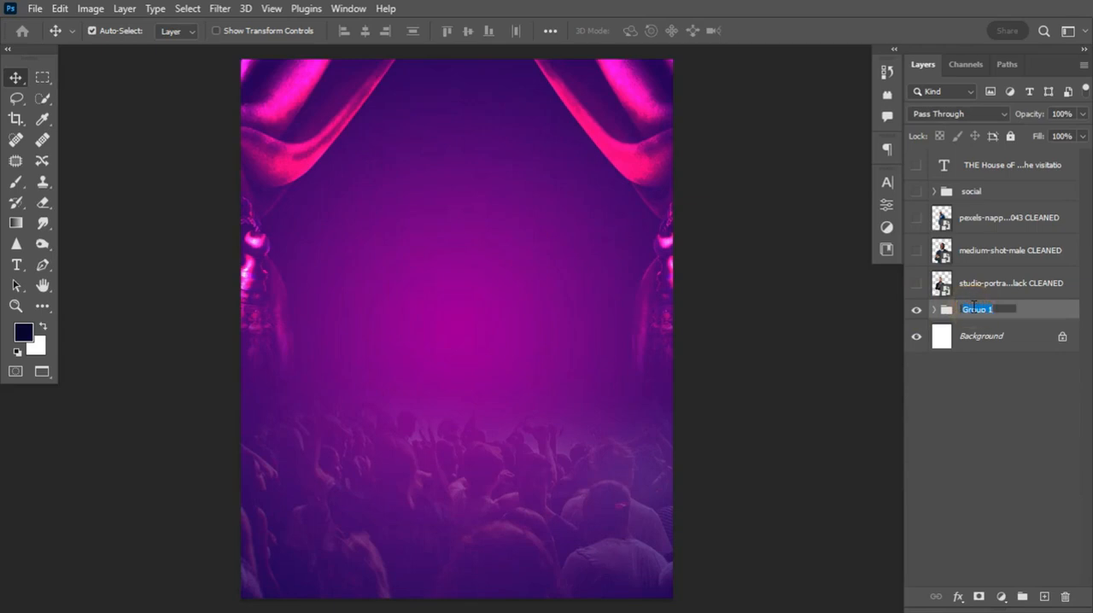
pyautogui.write('BG')
pyautogui.press('Return')
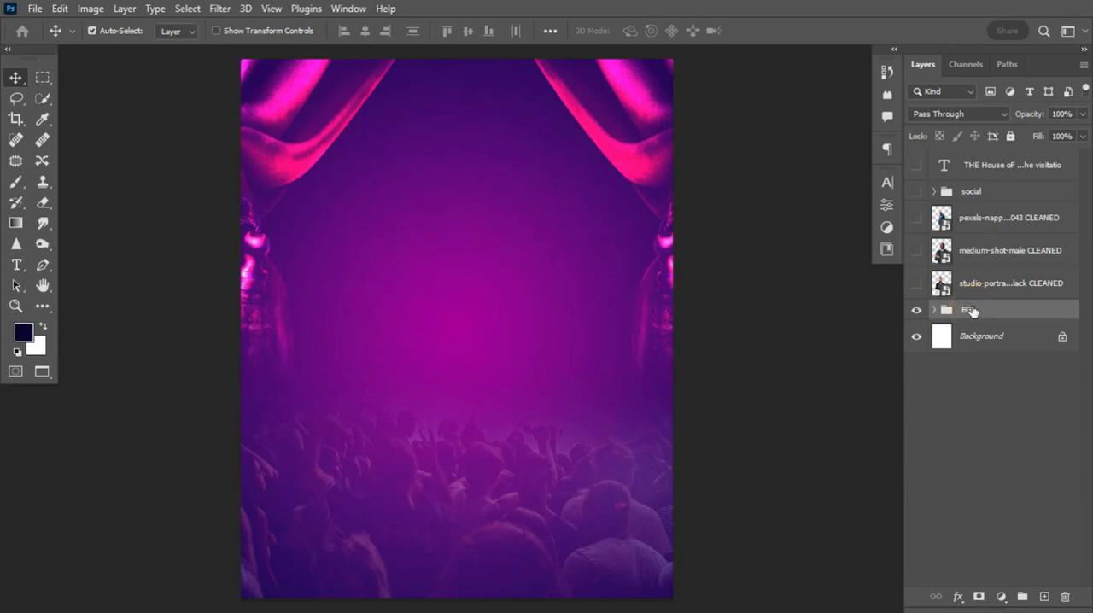
# Show the studio-portrait, medium-shot-male and pexels portrait layers
pyautogui.click(915, 284)
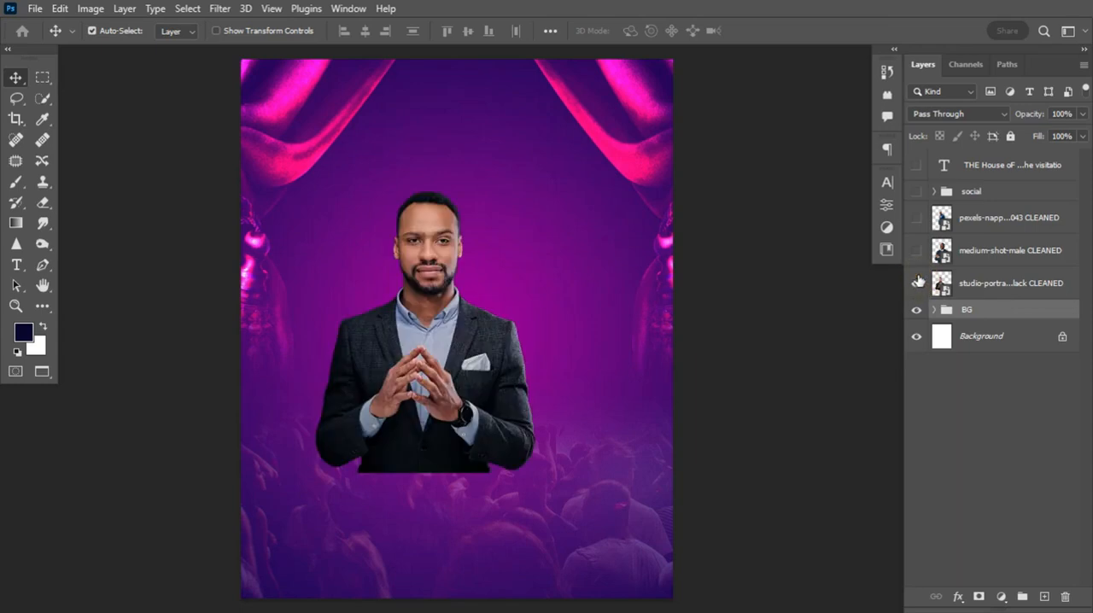
pyautogui.click(917, 249)
pyautogui.click(916, 218)
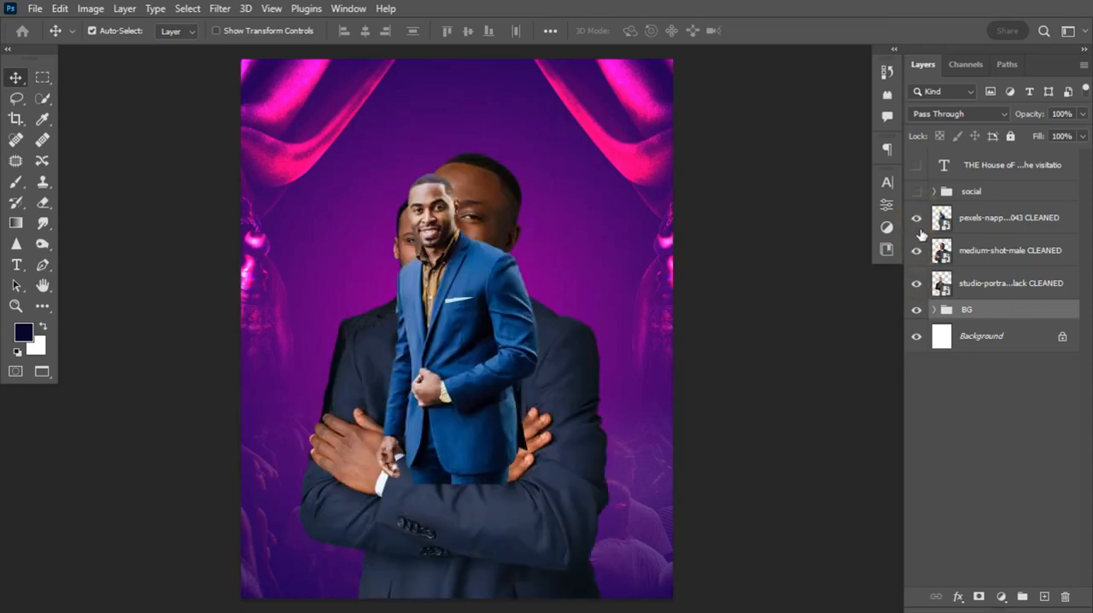
# Select the pexels portrait layer, show the rulers and place a horizontal guide slightly above the middle of the canvas
pyautogui.click(997, 217)
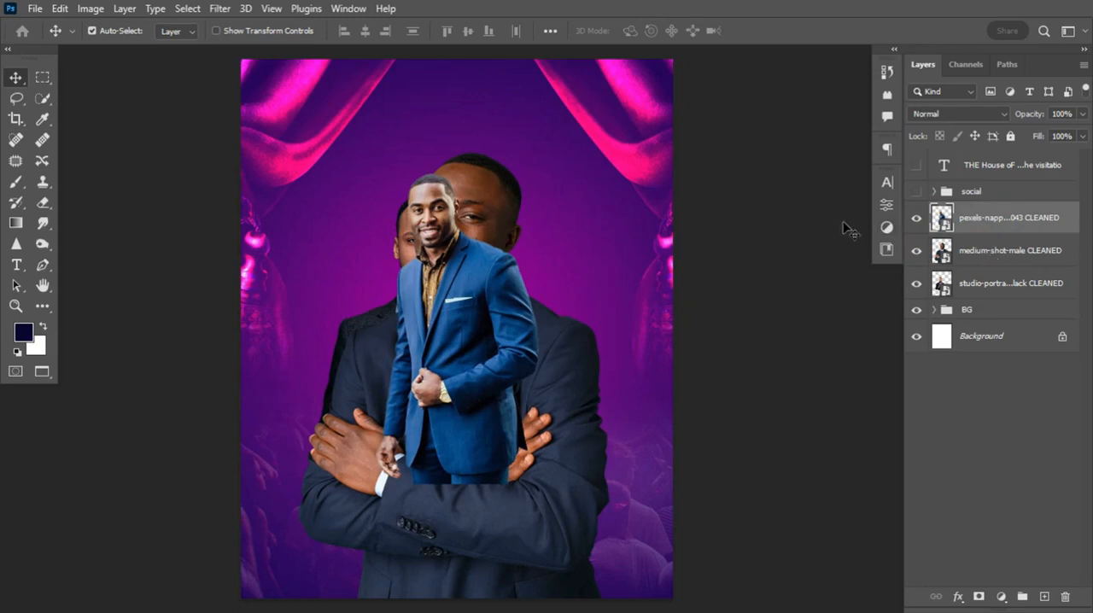
pyautogui.hotkey('ctrl', 'r')
pyautogui.moveTo(458, 52); pyautogui.dragTo(458, 300)
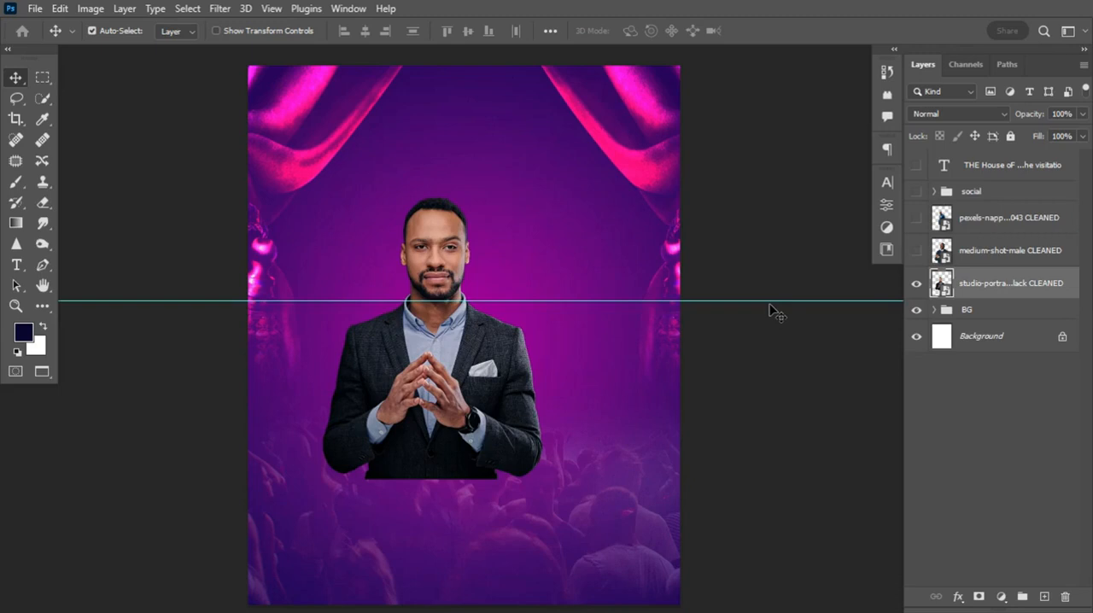
# Convert the studio-portrait layer to a smart object
pyautogui.rightClick(1025, 280)
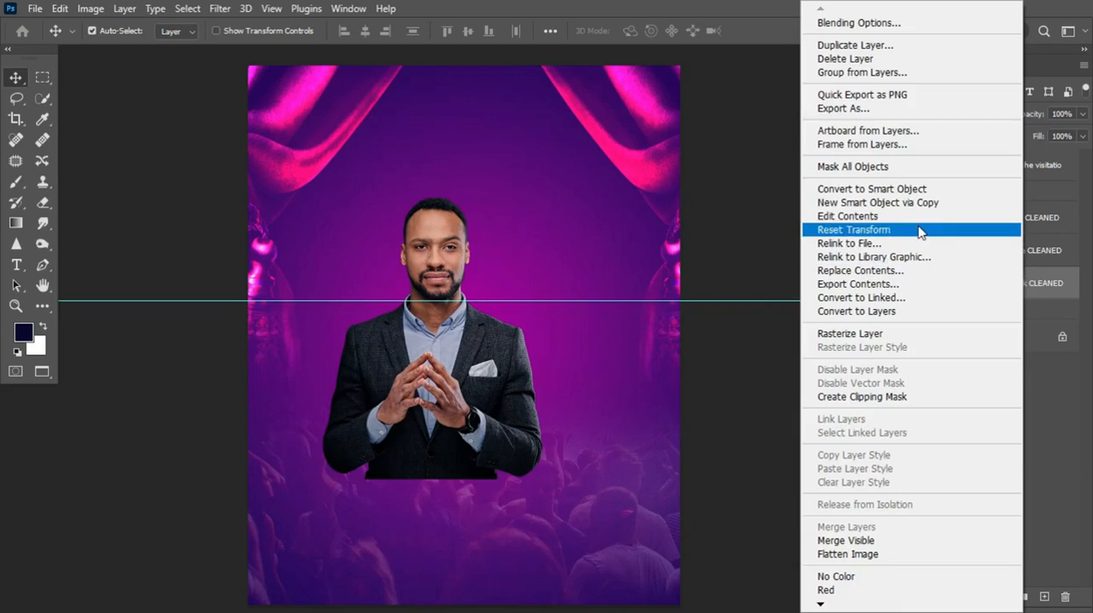
pyautogui.click(924, 195)
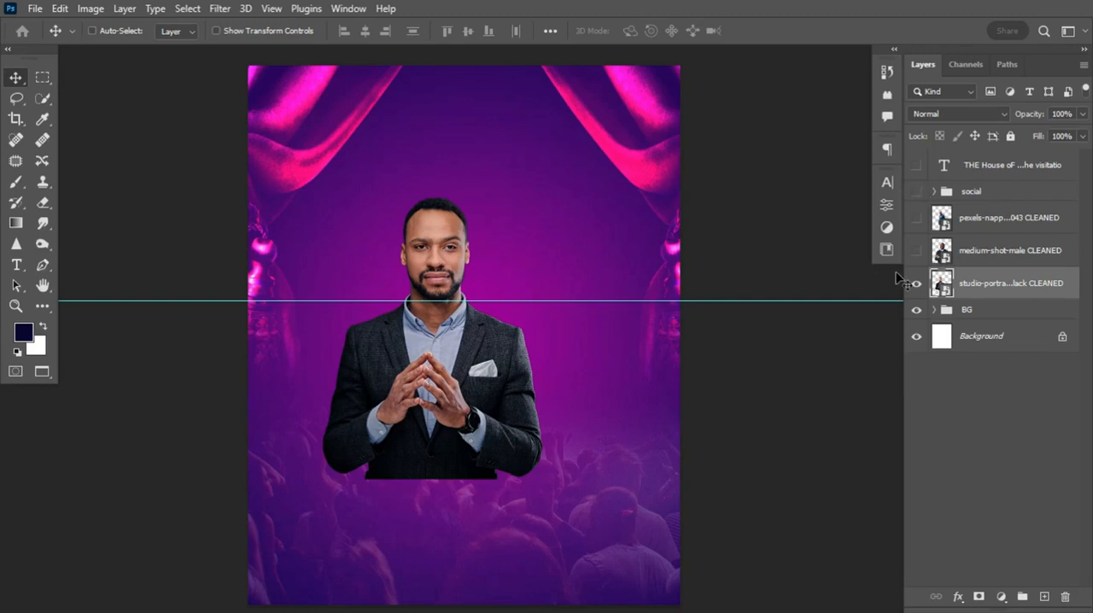
# Move the studio-portrait man down so the top of his head overlaps the guide, and centre him horizontally on the canvas
pyautogui.hotkey('ctrl', 't')
pyautogui.moveTo(462, 366); pyautogui.dragTo(495, 472)
pyautogui.moveTo(574, 422); pyautogui.dragTo(578, 424)
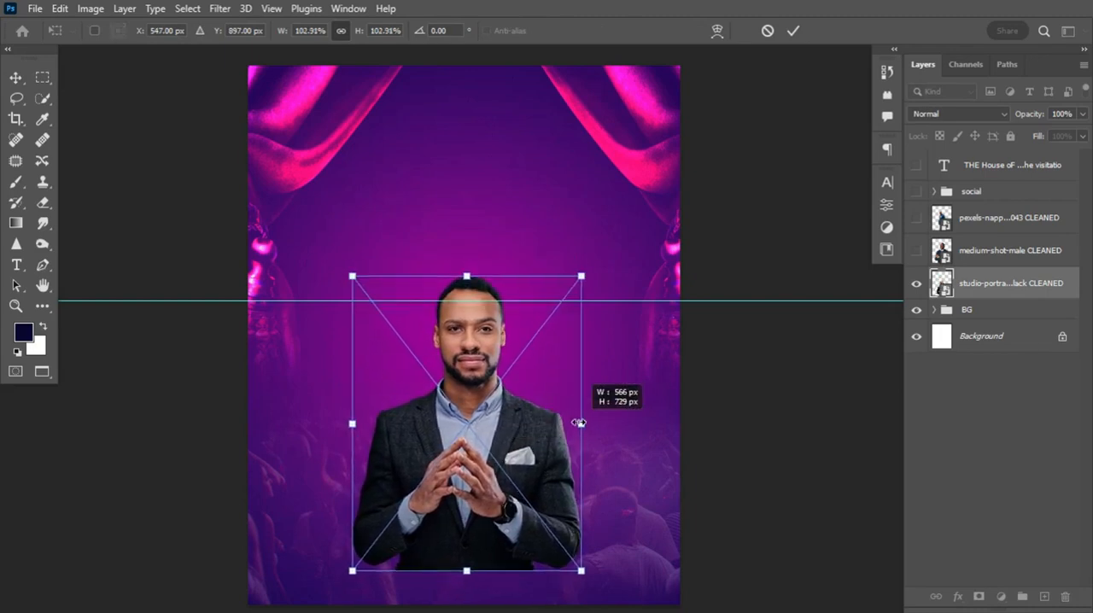
pyautogui.press('Return')
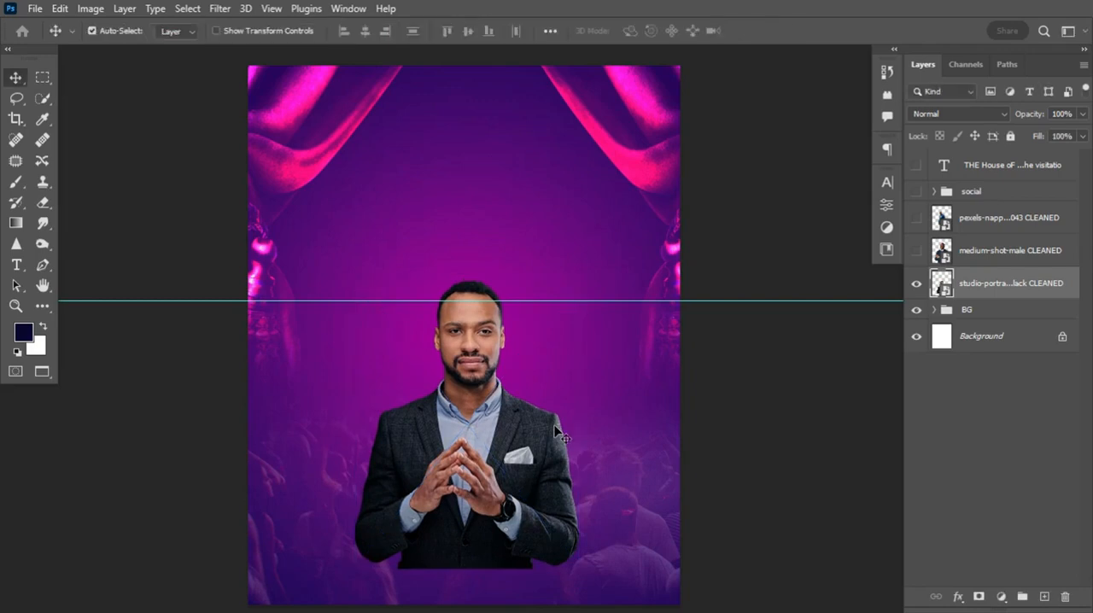
pyautogui.hotkey('ctrl', 'a')
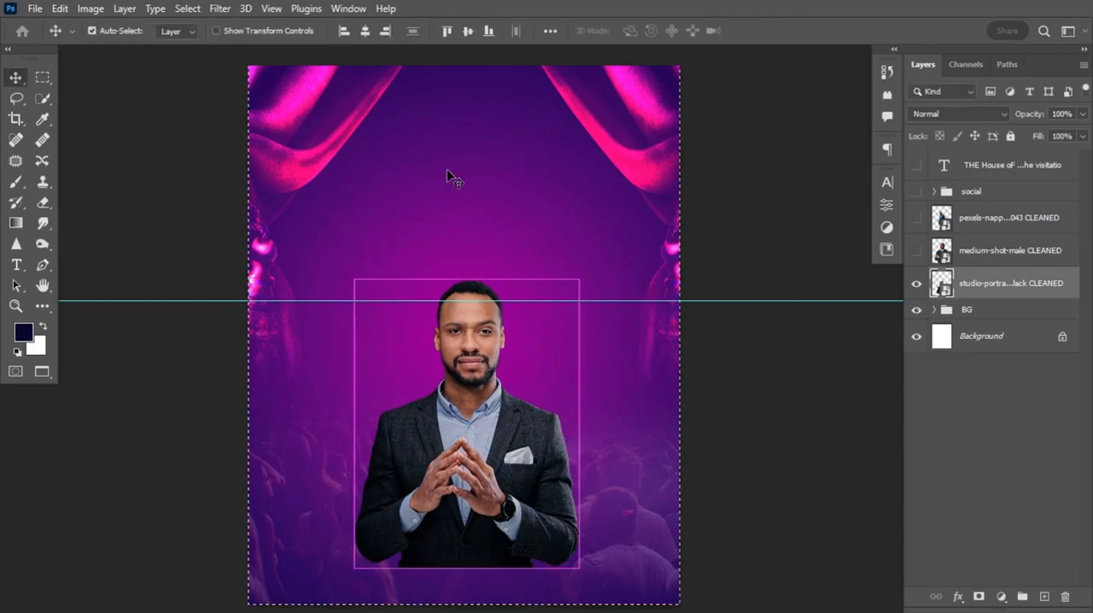
pyautogui.click(365, 34)
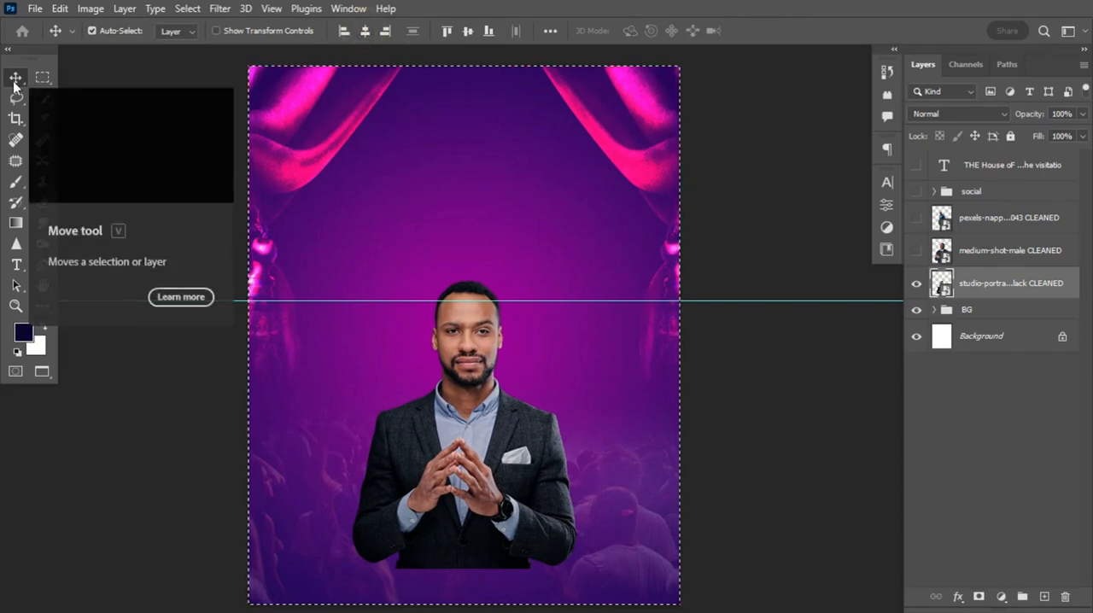
pyautogui.hotkey('ctrl', 'd')
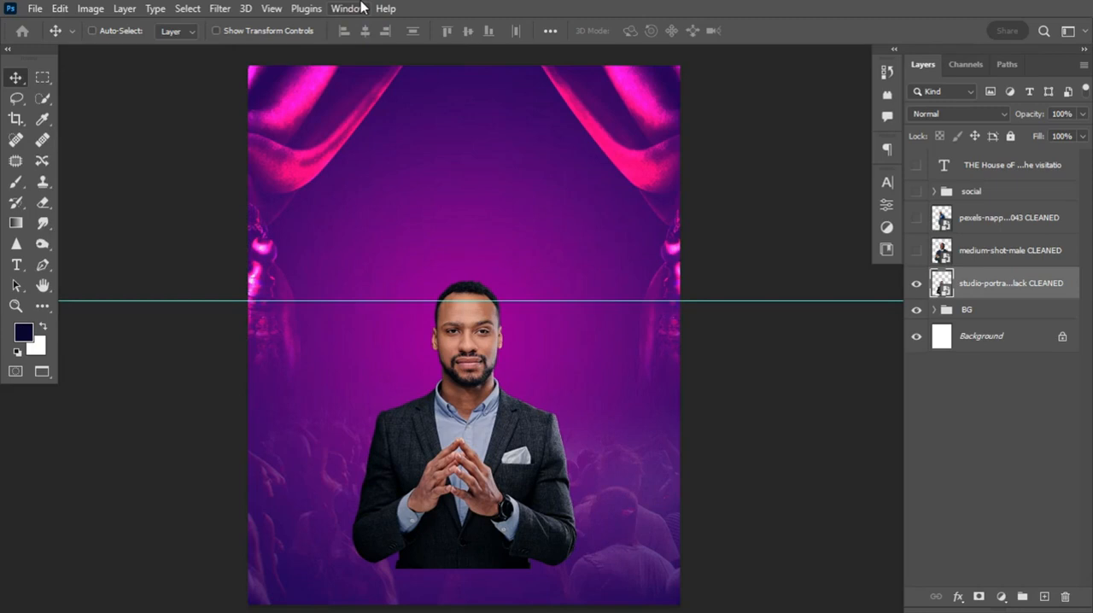
# Show the medium-shot-male and pexels portrait layers and move the studio-portrait layer above both of them
pyautogui.click(916, 250)
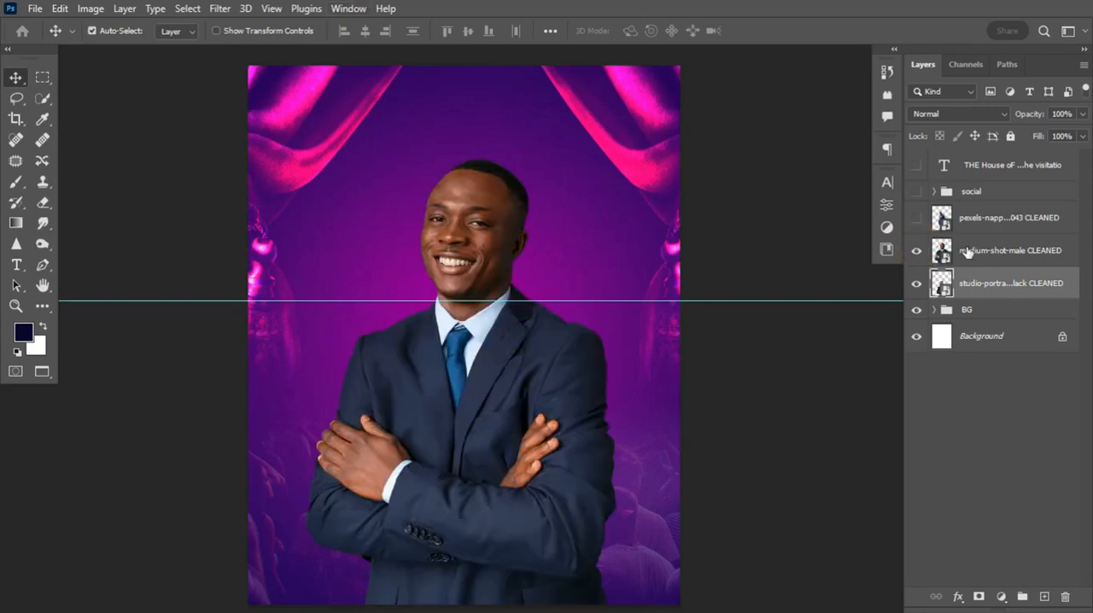
pyautogui.click(968, 252)
pyautogui.moveTo(990, 281); pyautogui.dragTo(978, 213)
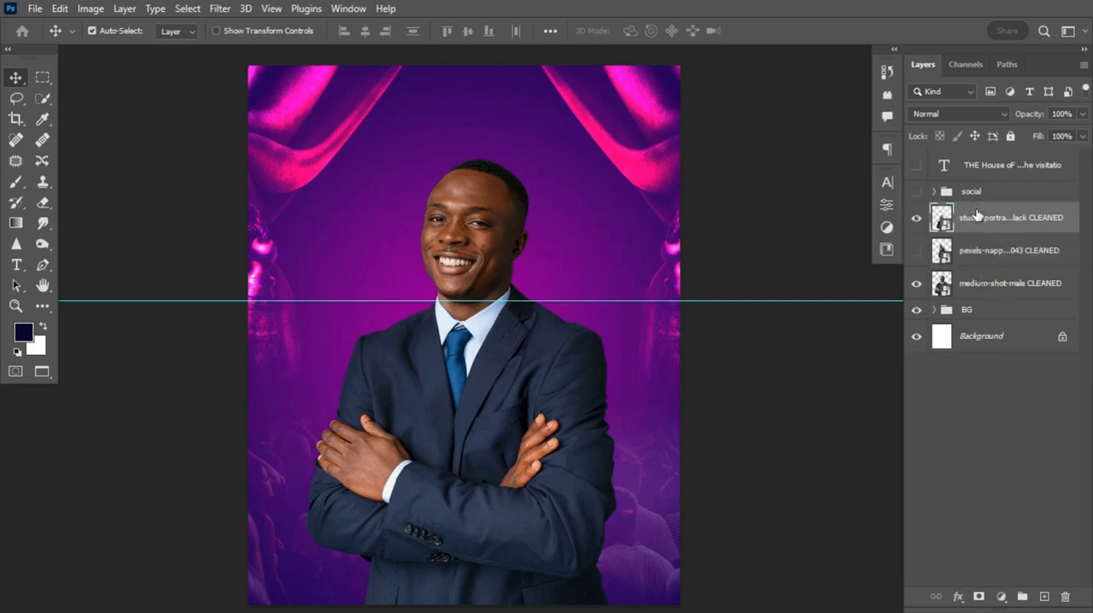
pyautogui.click(982, 255)
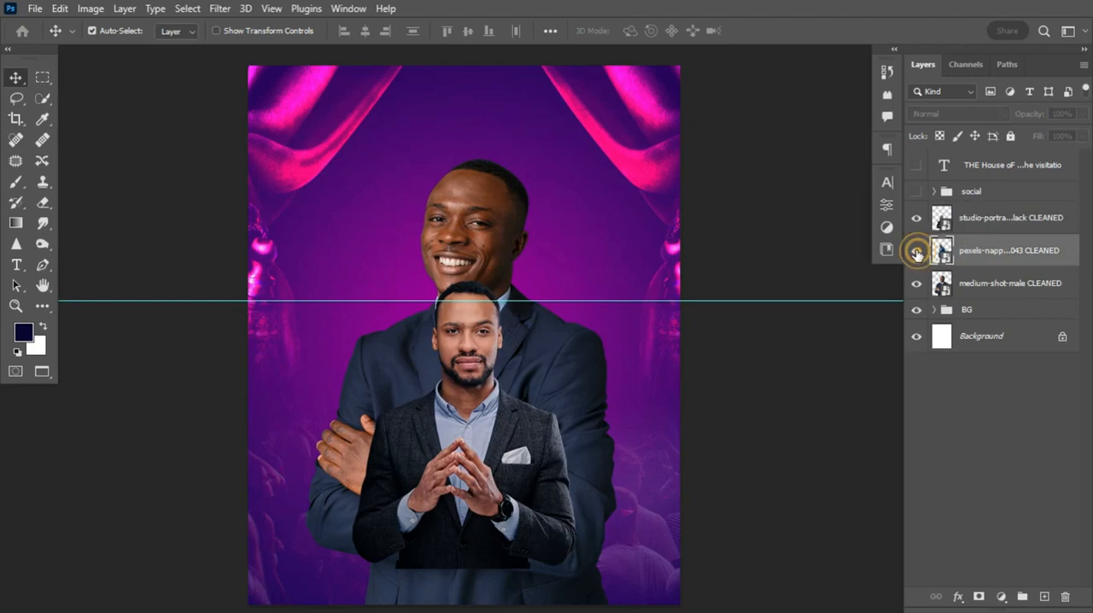
pyautogui.click(916, 250)
# Convert the medium-shot-male layer to a smart object
pyautogui.click(978, 291)
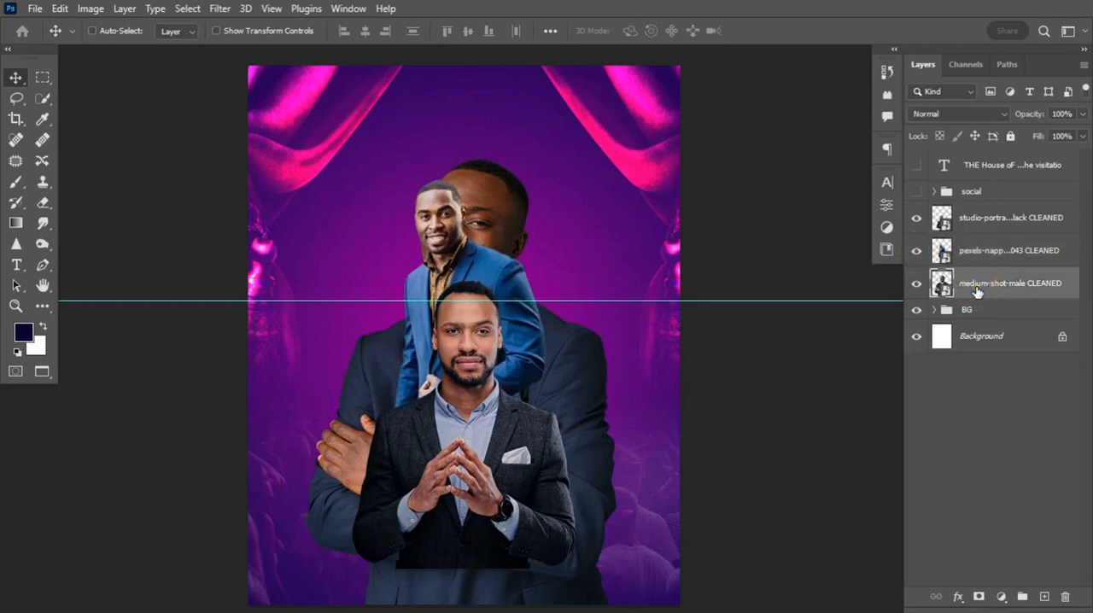
pyautogui.hotkey('ctrl', 't')
pyautogui.press('Escape')
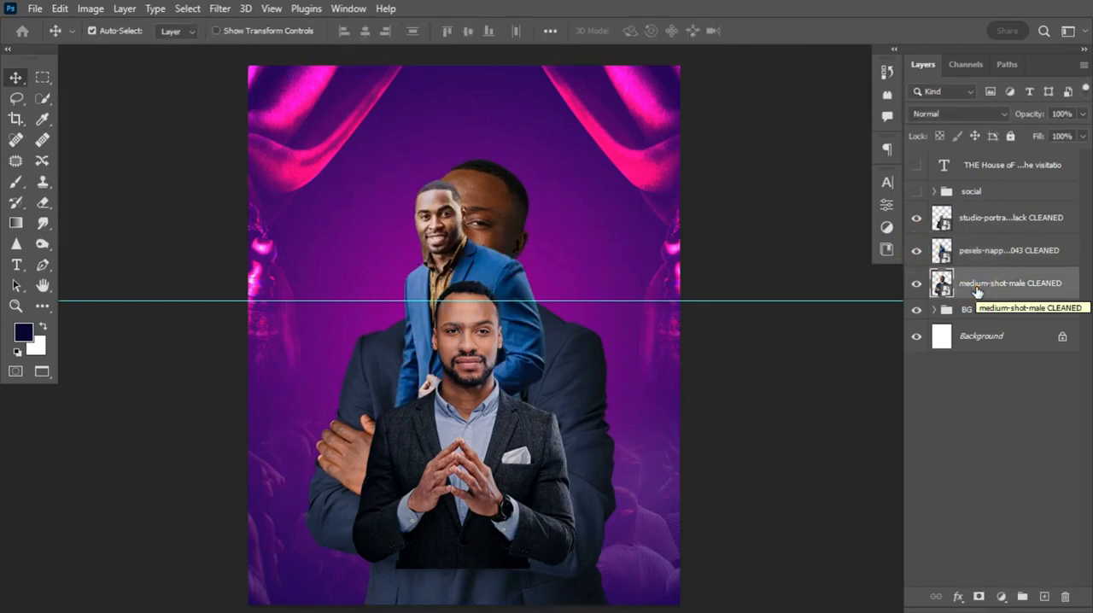
pyautogui.rightClick(1012, 285)
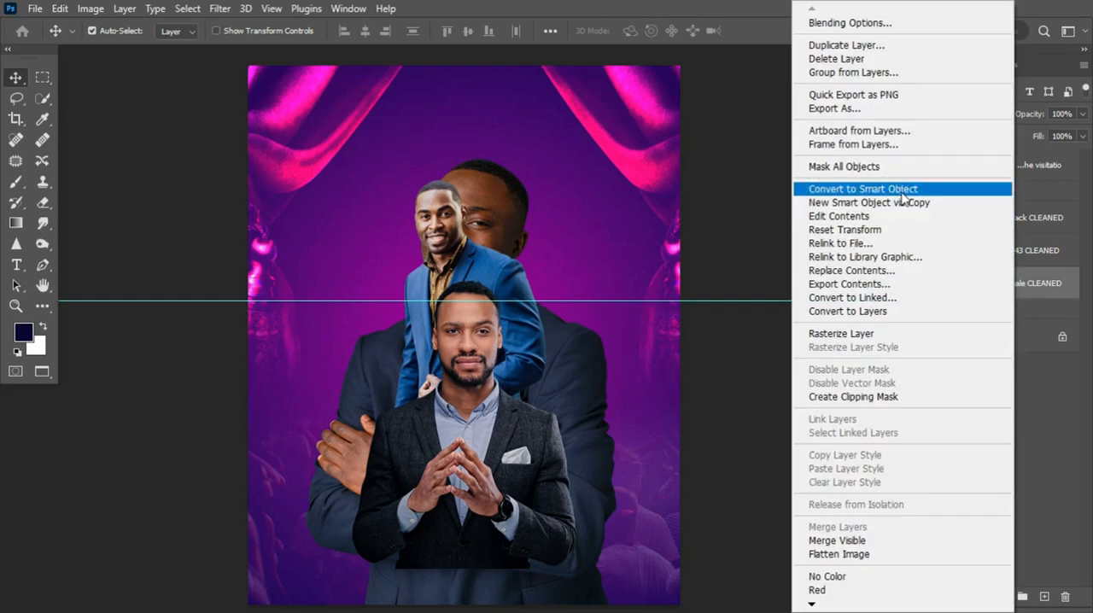
pyautogui.click(903, 190)
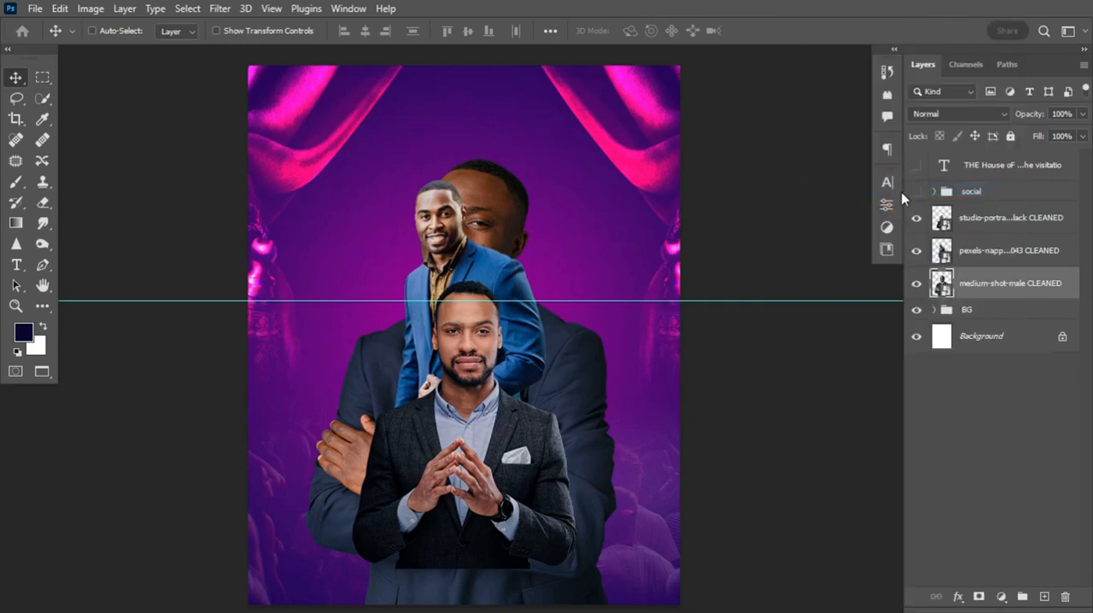
# Scale the medium-shot-male portrait down and place it behind the central man, on his left side of the canvas, with the head near the guide
pyautogui.hotkey('ctrl', 't')
pyautogui.moveTo(612, 153); pyautogui.dragTo(482, 342)
pyautogui.moveTo(385, 385); pyautogui.dragTo(367, 339)
pyautogui.press('Return')
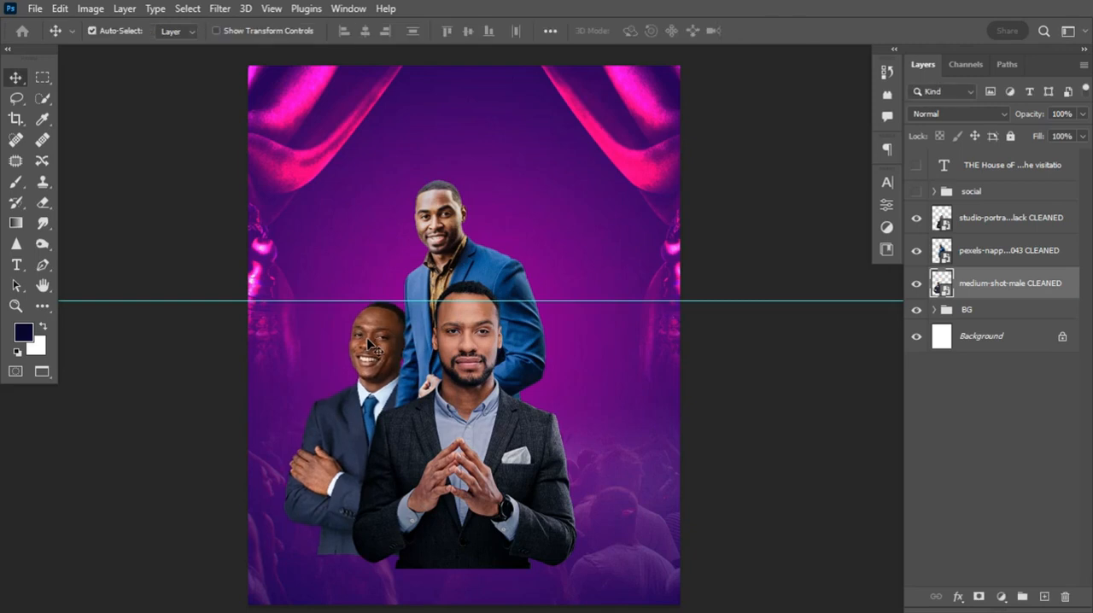
# Move the pexels portrait to the right of the central man and convert its layer to a smart object
pyautogui.click(457, 244)
pyautogui.moveTo(457, 244); pyautogui.dragTo(544, 339)
pyautogui.rightClick(1018, 250)
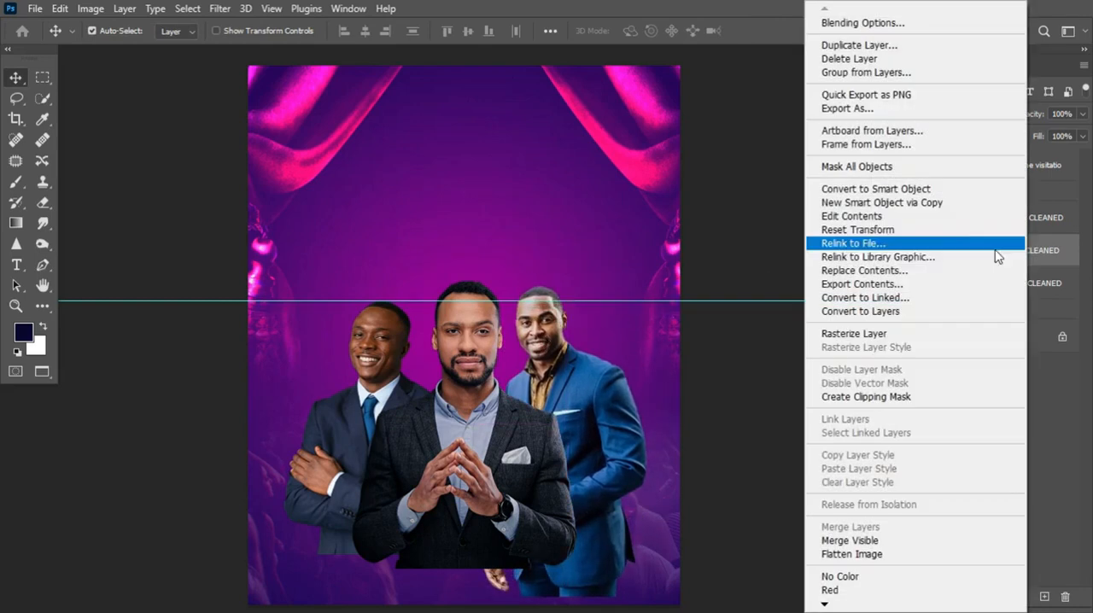
pyautogui.click(934, 189)
# Scale the pexels portrait down slightly and move it up so its head lines up with the guide
pyautogui.hotkey('ctrl', 't')
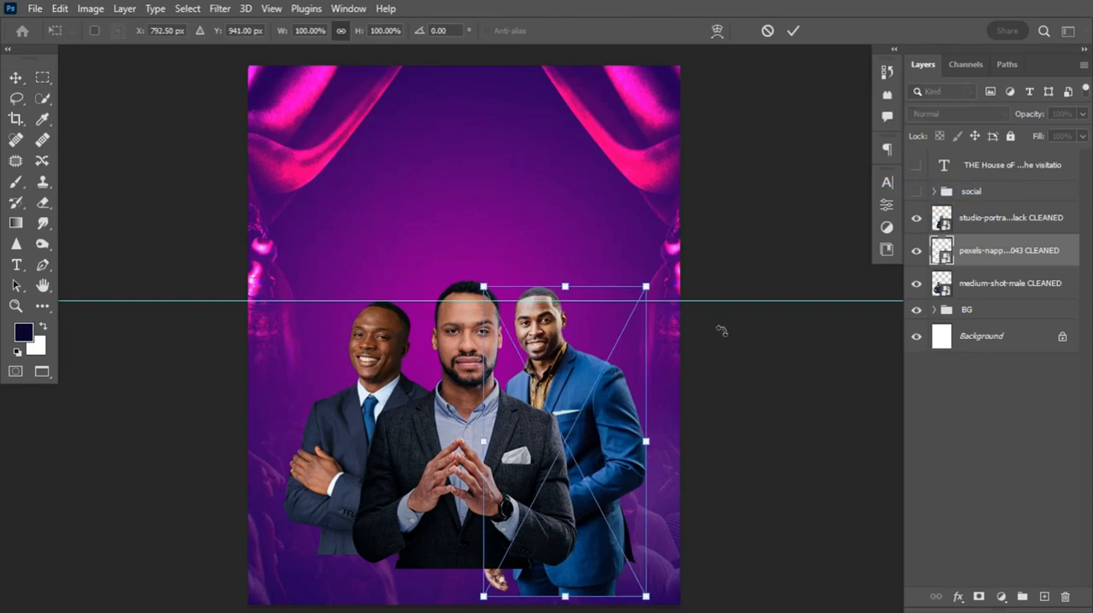
pyautogui.moveTo(646, 596); pyautogui.dragTo(619, 562)
pyautogui.moveTo(615, 509); pyautogui.dragTo(619, 452)
pyautogui.press('Return')
# Raise the medium-shot-male portrait to the guide and enlarge it slightly, to about 60.38% scale, to match the other men
pyautogui.moveTo(373, 335); pyautogui.dragTo(376, 317)
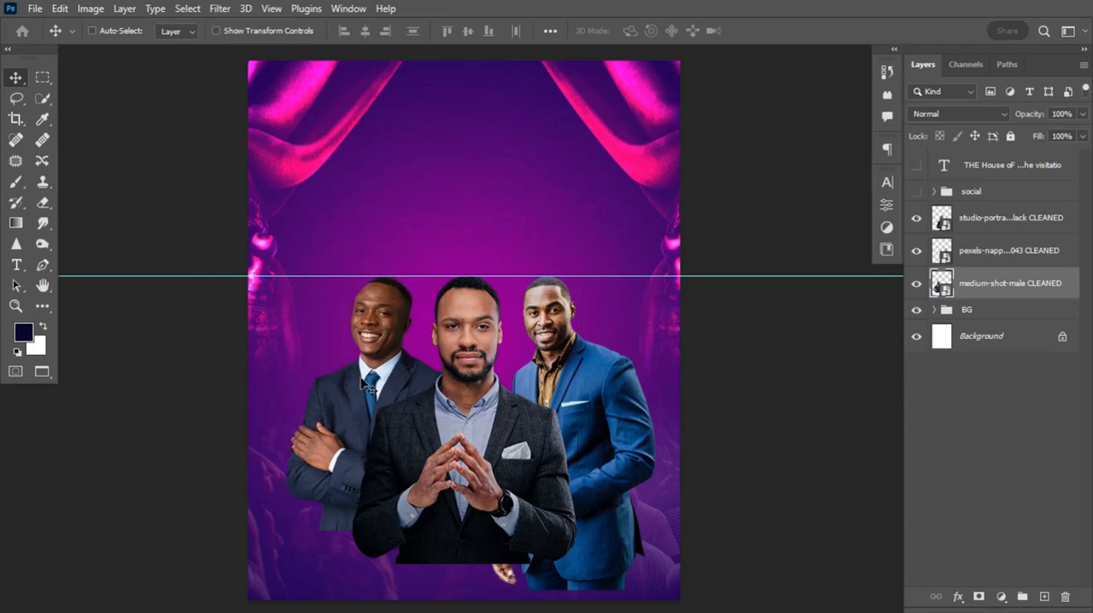
pyautogui.hotkey('ctrl', 't')
pyautogui.moveTo(284, 531); pyautogui.dragTo(274, 555)
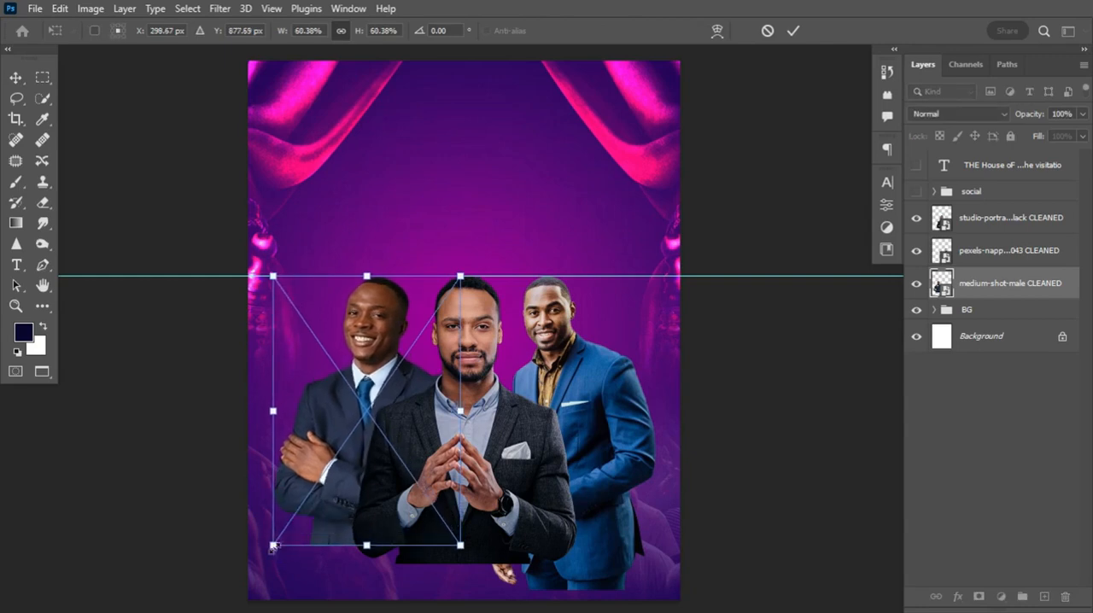
pyautogui.press('Return')
pyautogui.click(995, 286)
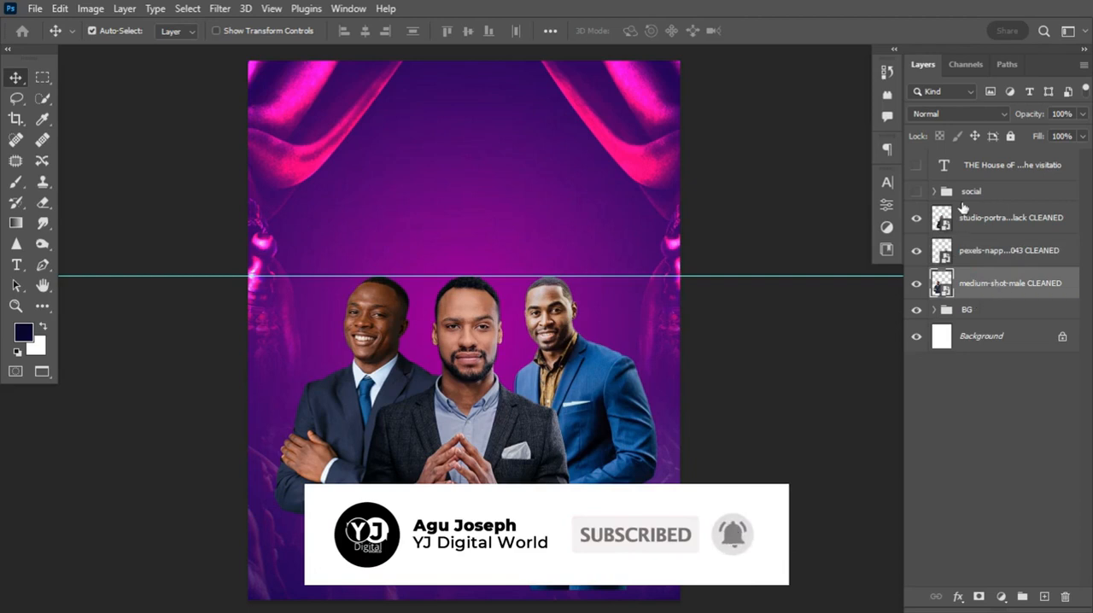
# Open the Camera Raw filter on the studio-portrait layer with a side-by-side before and after preview
pyautogui.click(986, 221)
pyautogui.click(916, 218)
pyautogui.click(916, 219)
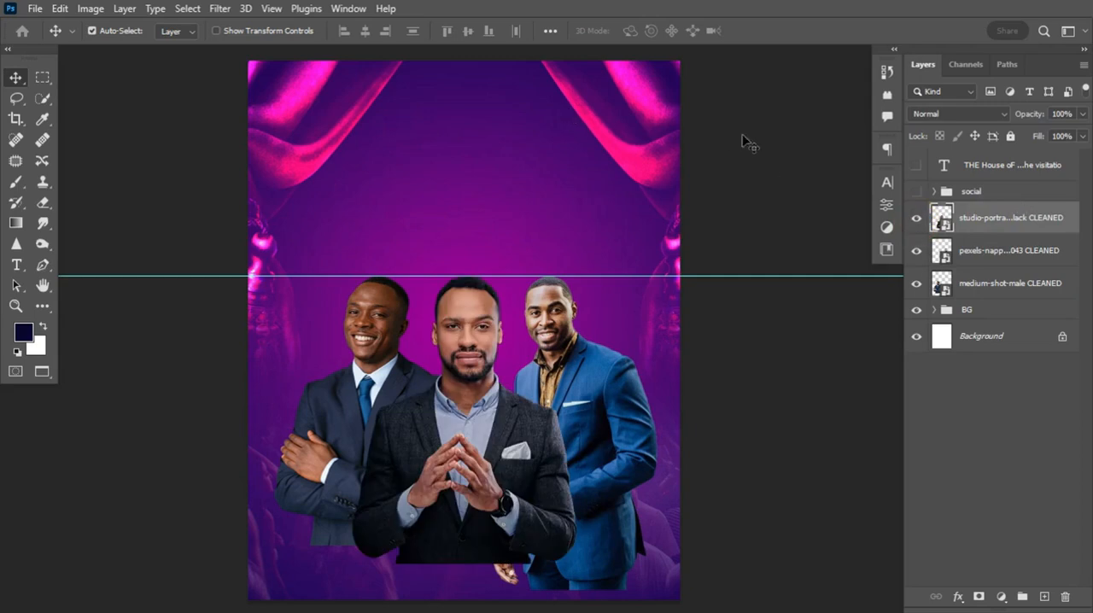
pyautogui.click(223, 10)
pyautogui.click(251, 128)
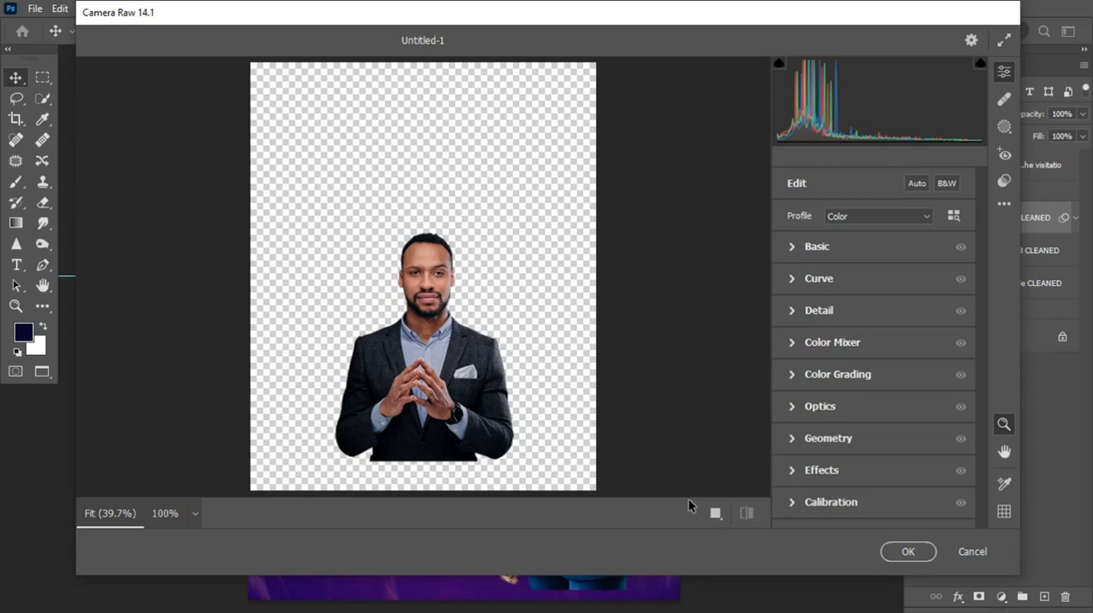
pyautogui.click(715, 513)
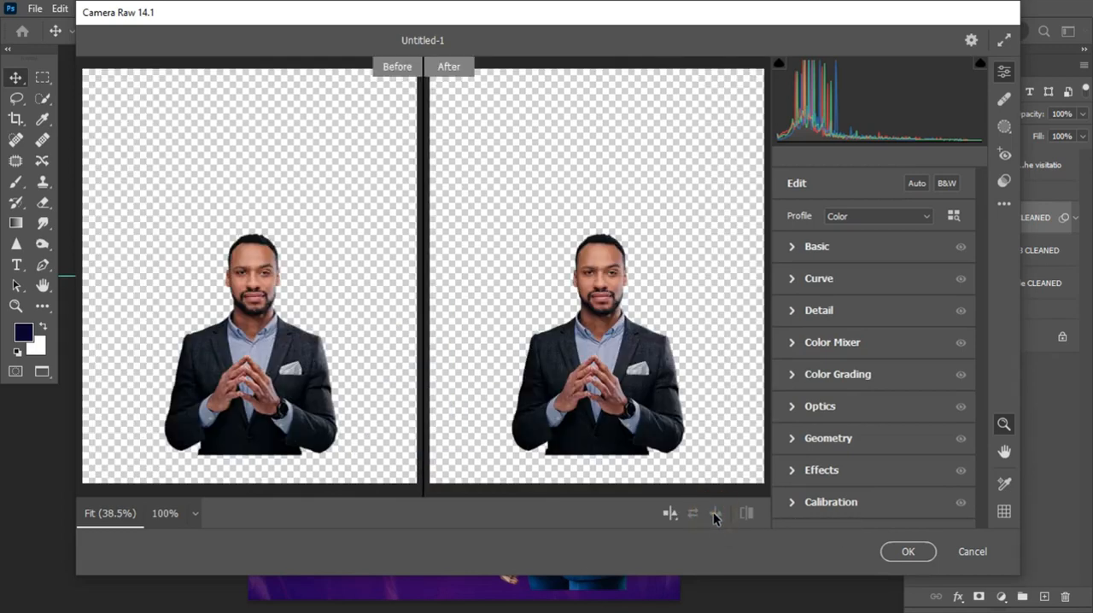
# Set the studio portrait's Texture to +41, Clarity to +72 and Dehaze to +4 in the Basic adjustments
pyautogui.click(792, 245)
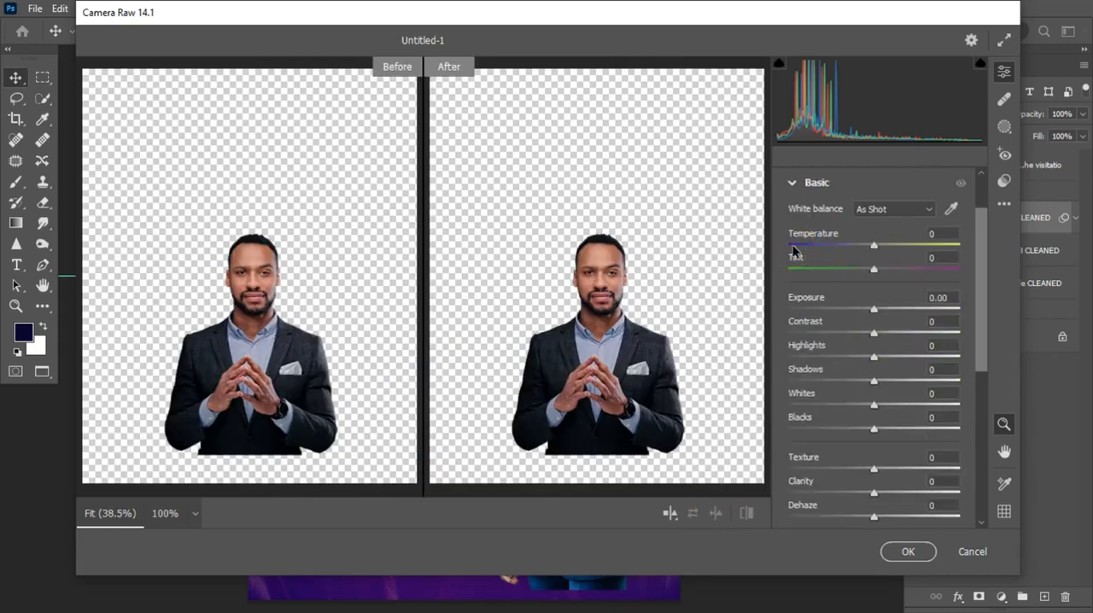
pyautogui.moveTo(732, 320); pyautogui.dragTo(745, 331)
pyautogui.click(745, 331)
pyautogui.click(744, 331)
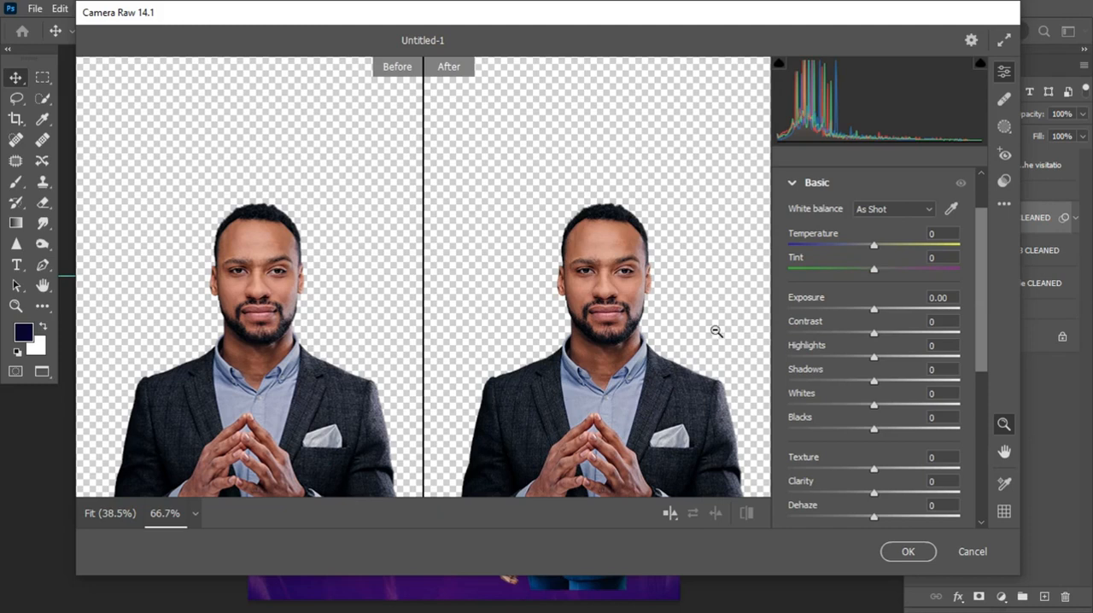
pyautogui.scroll(-3, 622, 354)
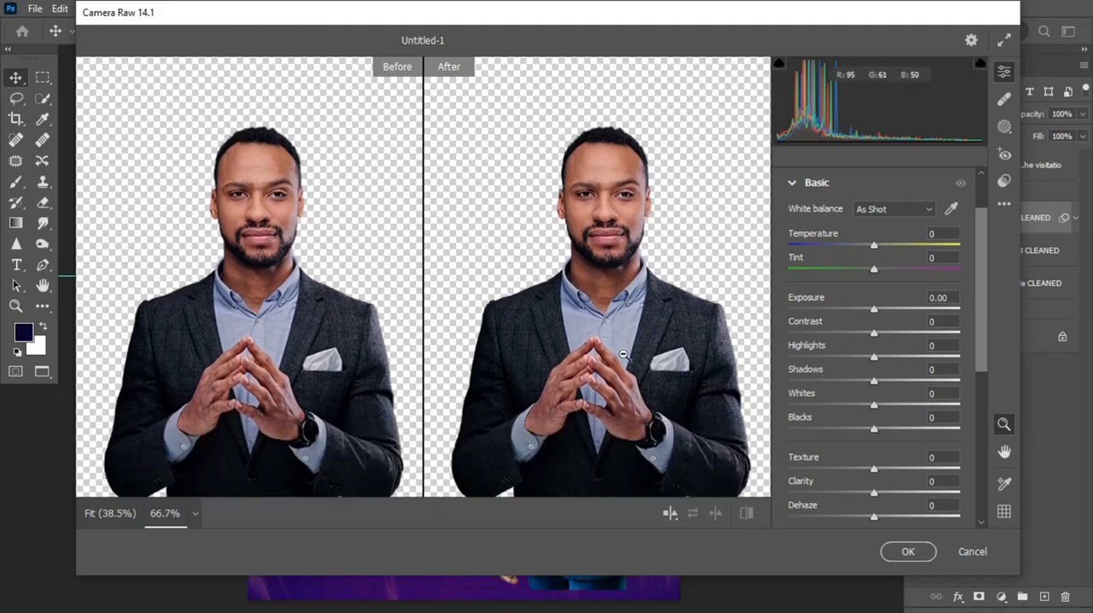
pyautogui.scroll(-2, 622, 353)
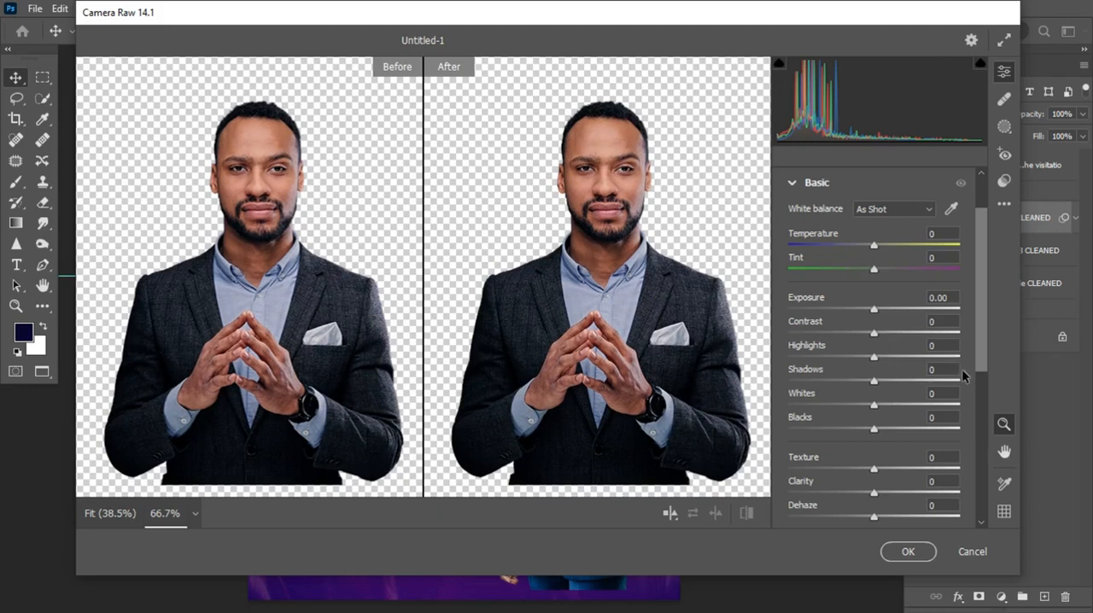
pyautogui.moveTo(981, 353); pyautogui.dragTo(979, 380)
pyautogui.click(876, 437)
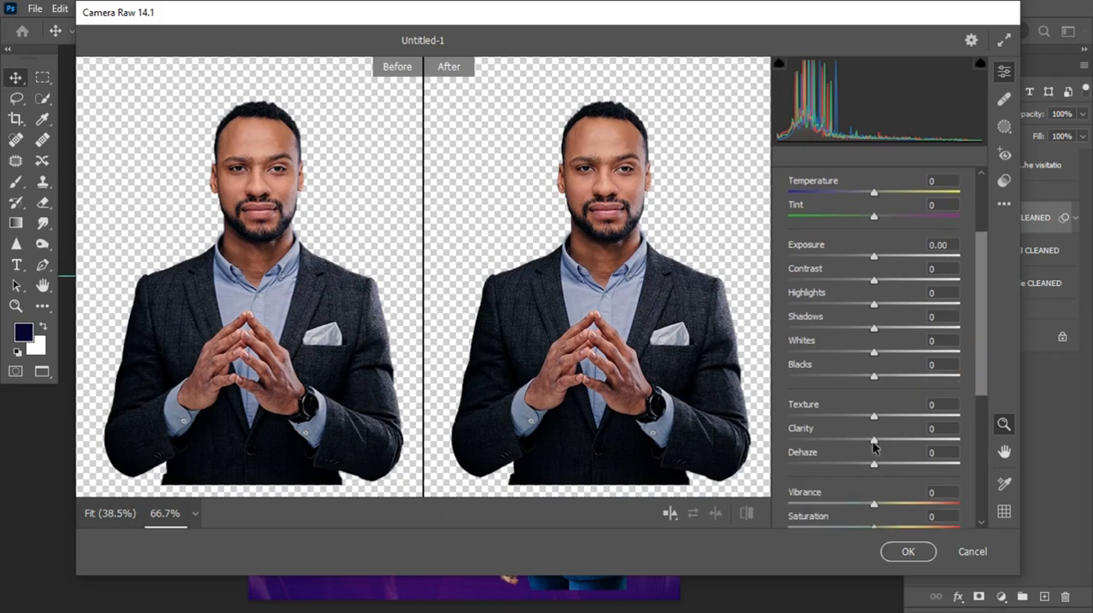
pyautogui.moveTo(876, 441); pyautogui.dragTo(930, 441)
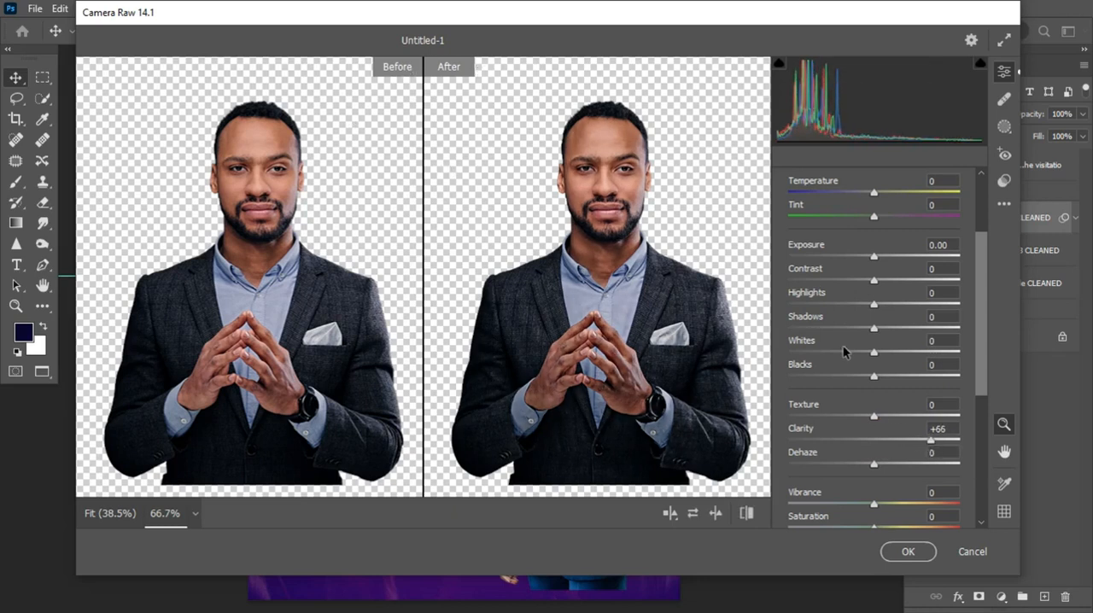
pyautogui.moveTo(877, 416); pyautogui.dragTo(937, 446)
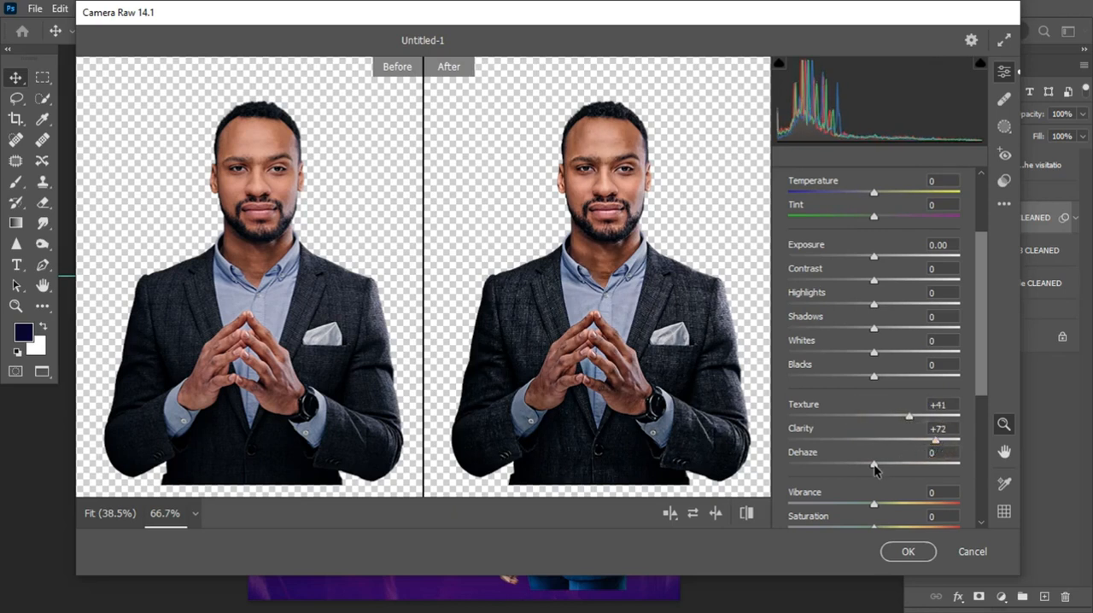
pyautogui.moveTo(877, 463); pyautogui.dragTo(878, 464)
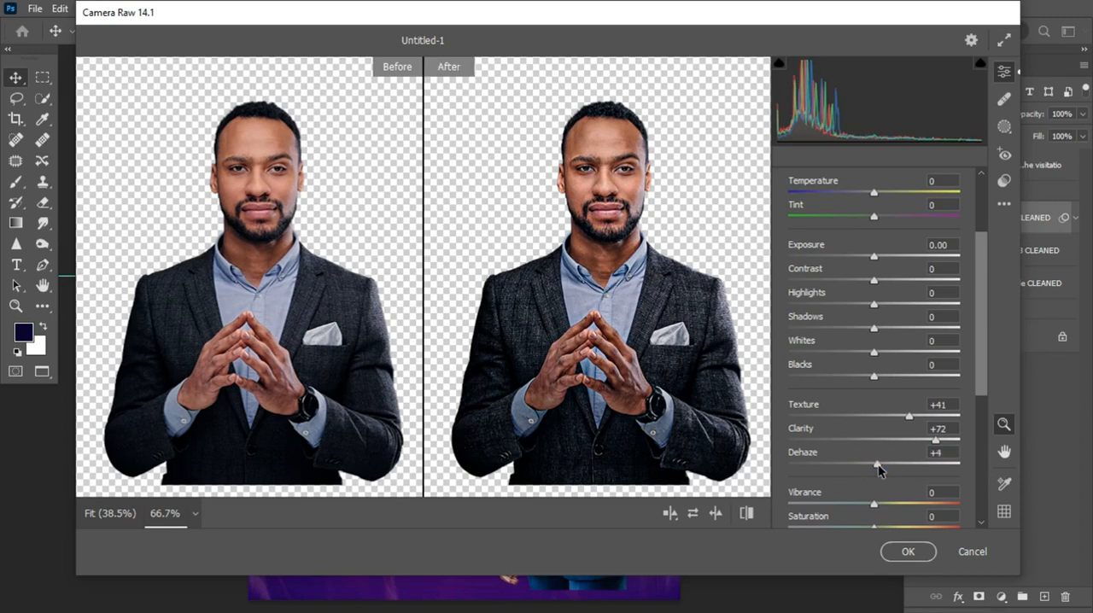
# Lower the studio portrait's Saturation and set its Exposure to +0.10
pyautogui.moveTo(980, 338); pyautogui.dragTo(982, 366)
pyautogui.moveTo(873, 484); pyautogui.dragTo(847, 483)
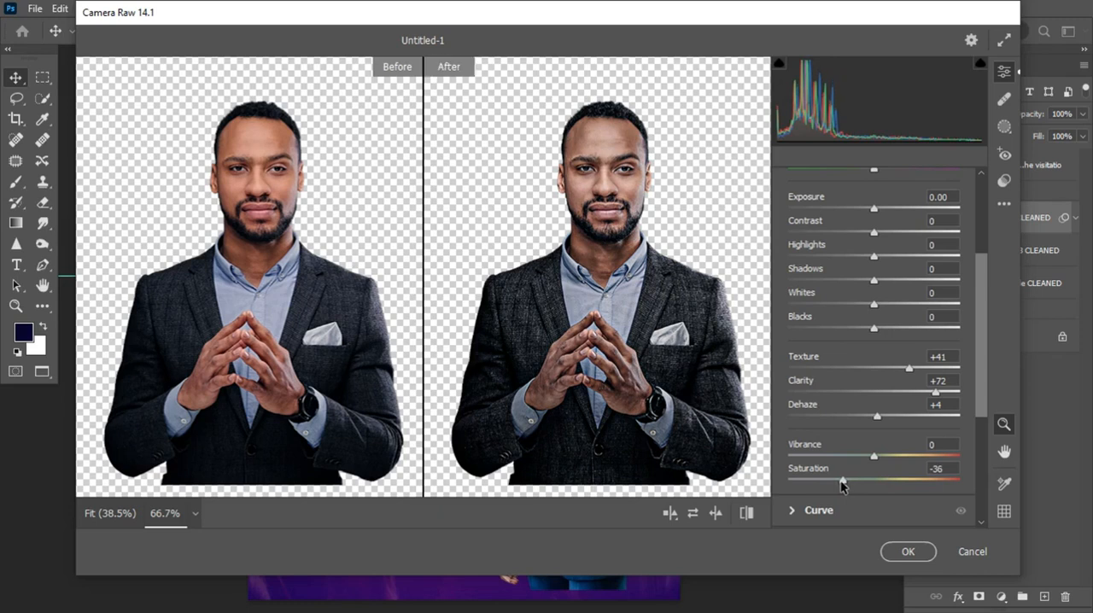
pyautogui.moveTo(842, 485); pyautogui.dragTo(845, 485)
pyautogui.moveTo(835, 484)
pyautogui.mouseDown()
pyautogui.moveTo(825, 484)
pyautogui.moveTo(846, 486)
pyautogui.mouseUp()
pyautogui.moveTo(983, 353); pyautogui.dragTo(981, 295)
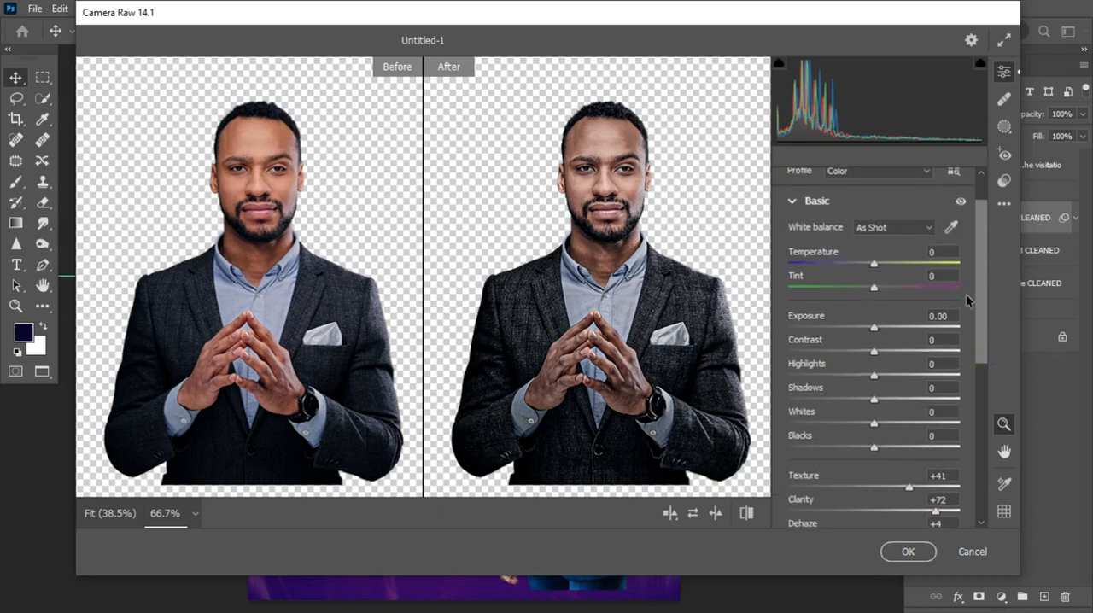
pyautogui.moveTo(874, 327); pyautogui.dragTo(876, 329)
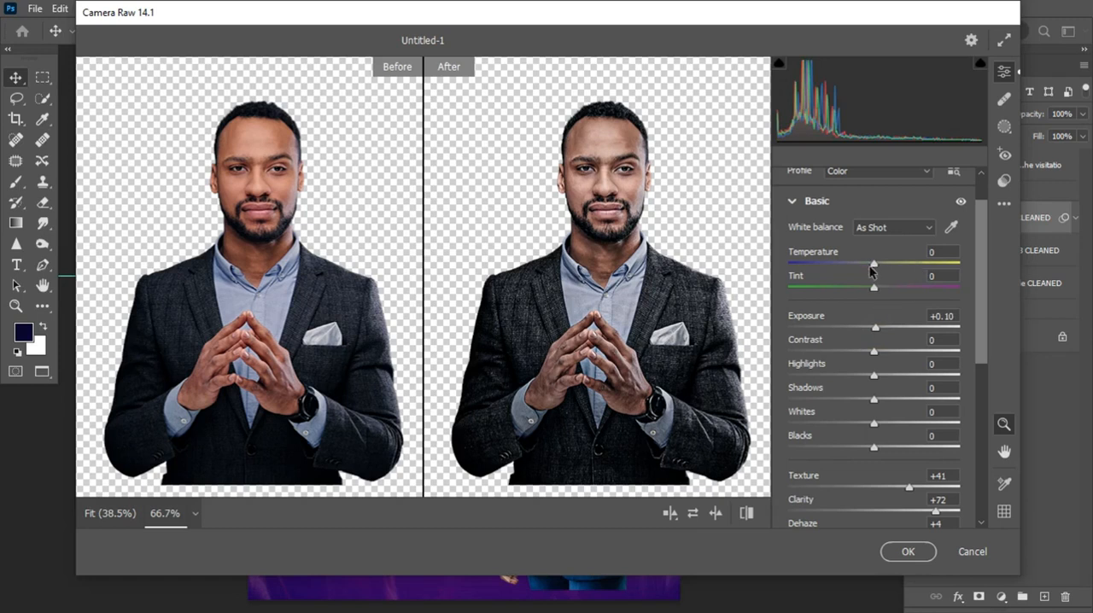
pyautogui.click(794, 204)
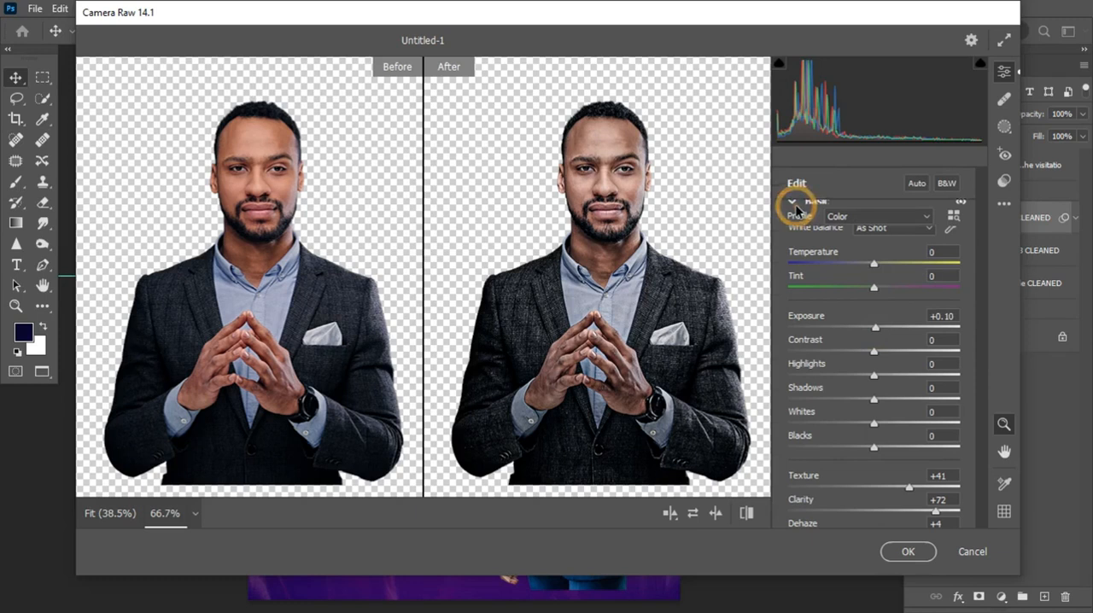
# Add a small amount of Sharpening to the studio portrait in the Detail adjustments
pyautogui.click(794, 312)
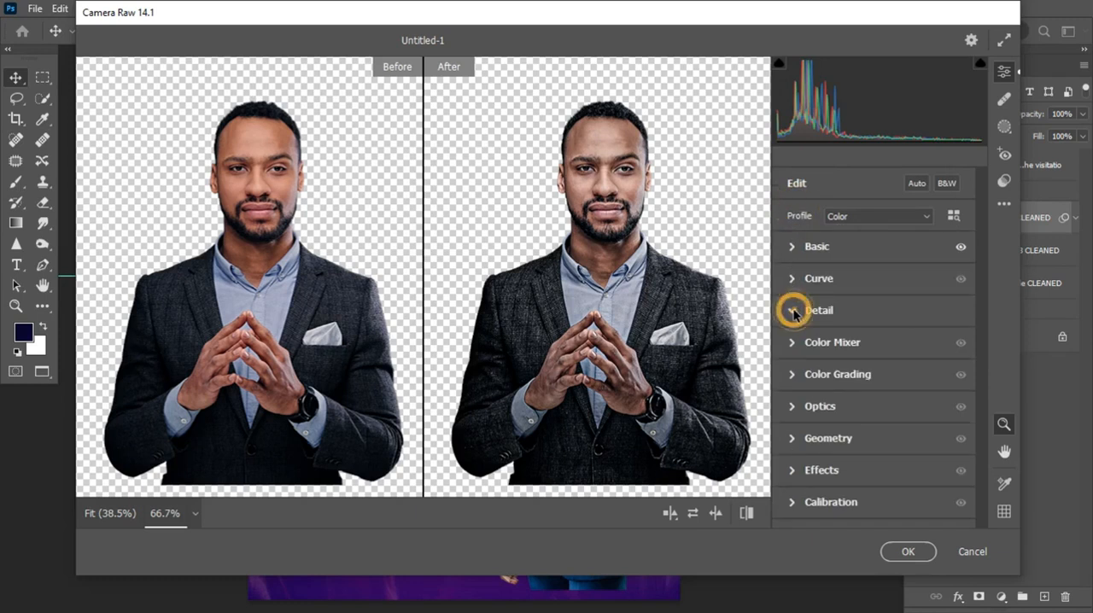
pyautogui.moveTo(792, 255); pyautogui.dragTo(803, 256)
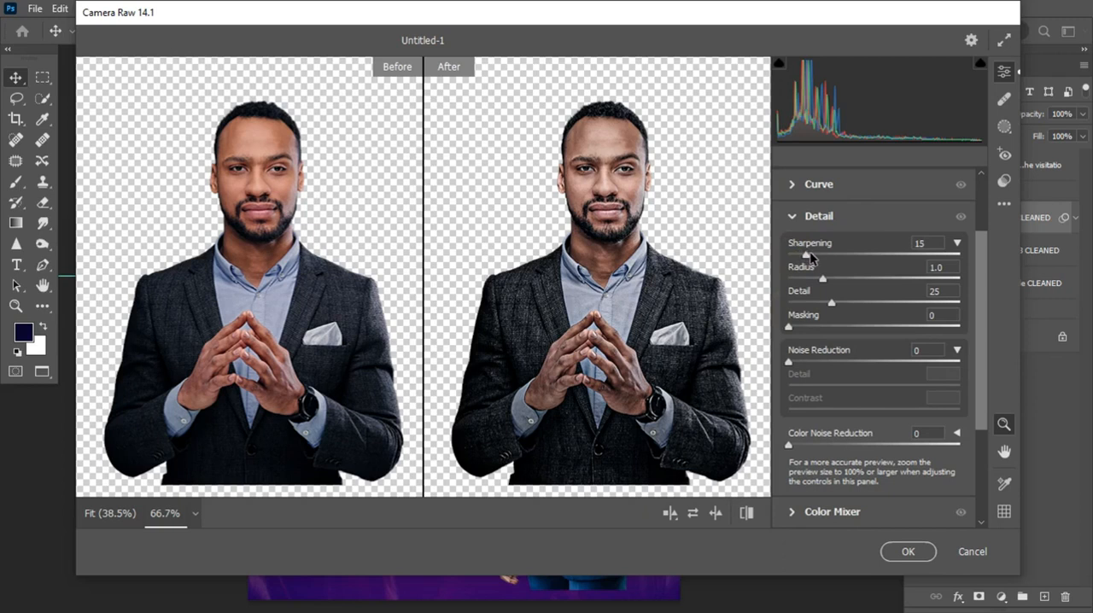
pyautogui.moveTo(812, 251); pyautogui.dragTo(811, 253)
pyautogui.click(792, 218)
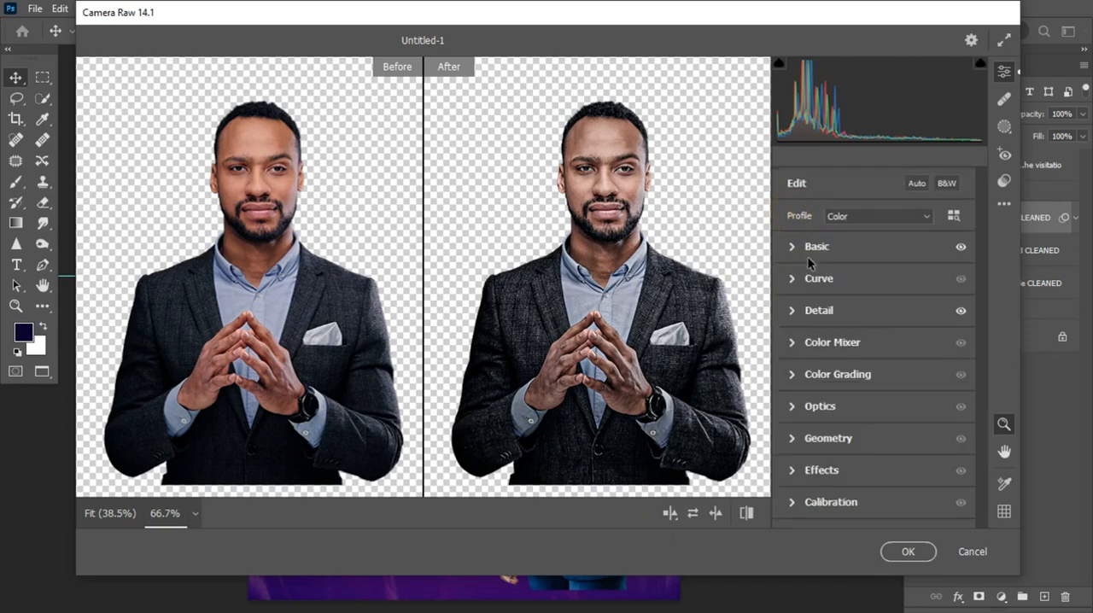
# Apply the Camera Raw adjustments to the studio portrait, check the filter's before and after effect, and collapse its smart filter list
pyautogui.click(916, 551)
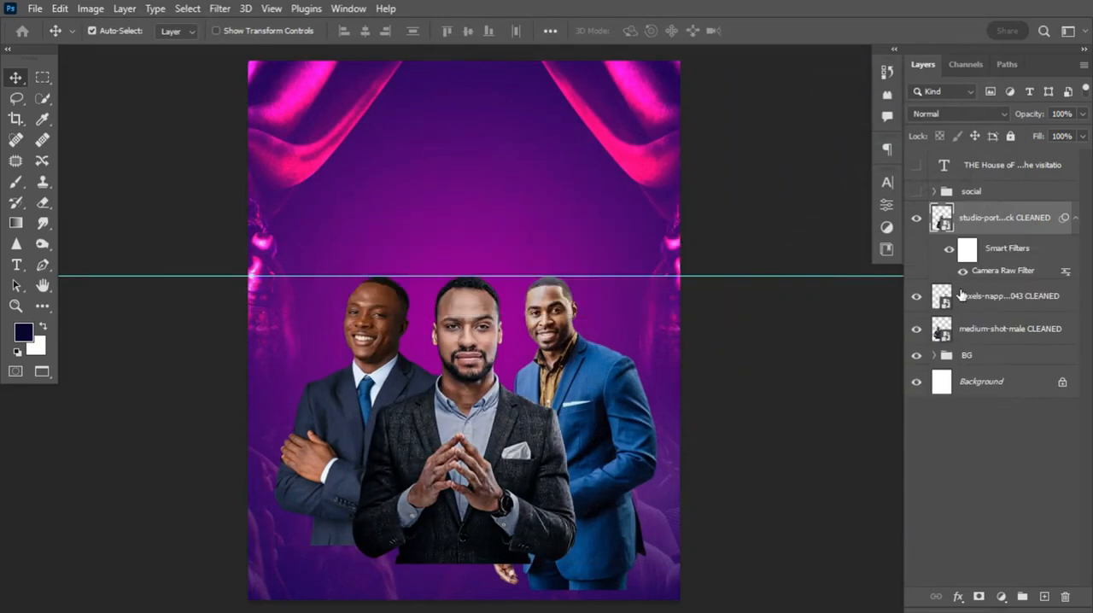
pyautogui.click(962, 272)
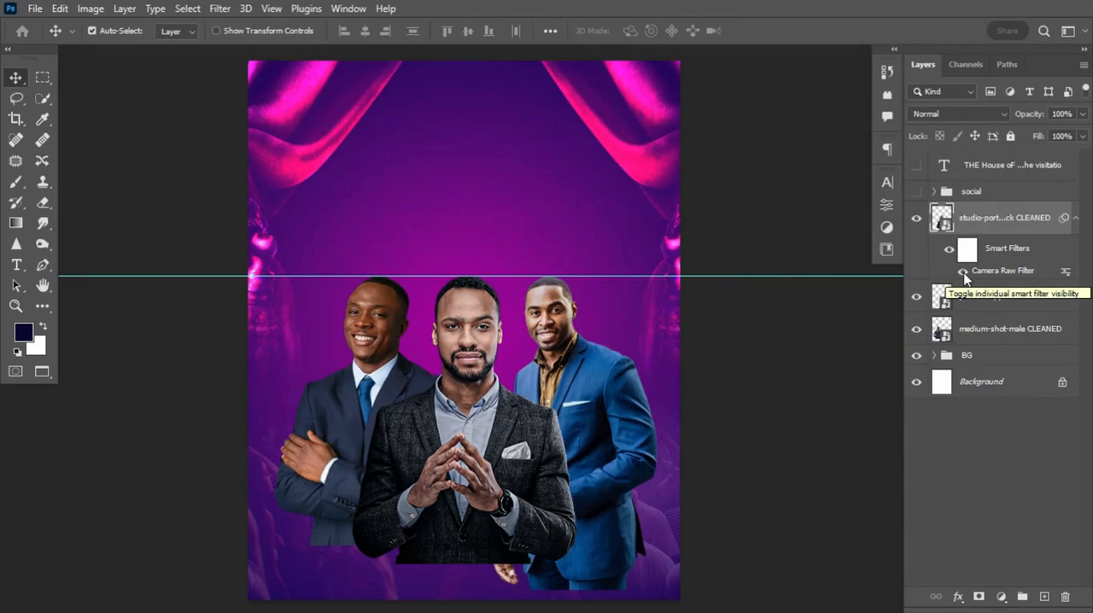
pyautogui.click(1074, 217)
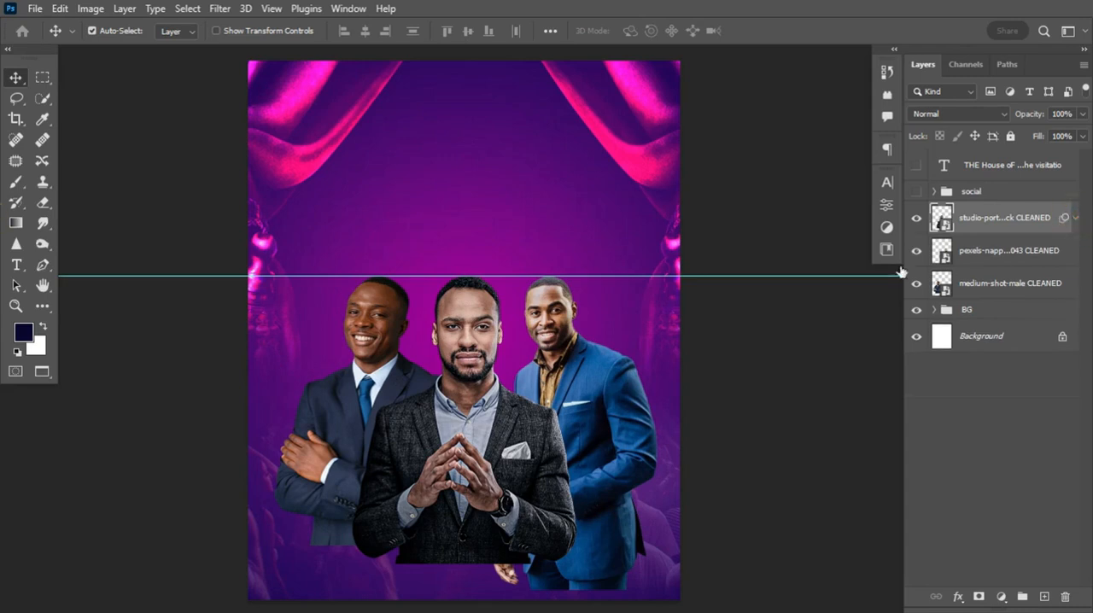
# Open the Camera Raw filter on the blue-suited man's portrait layer with a side-by-side before and after preview
pyautogui.click(958, 250)
pyautogui.click(221, 9)
pyautogui.click(273, 125)
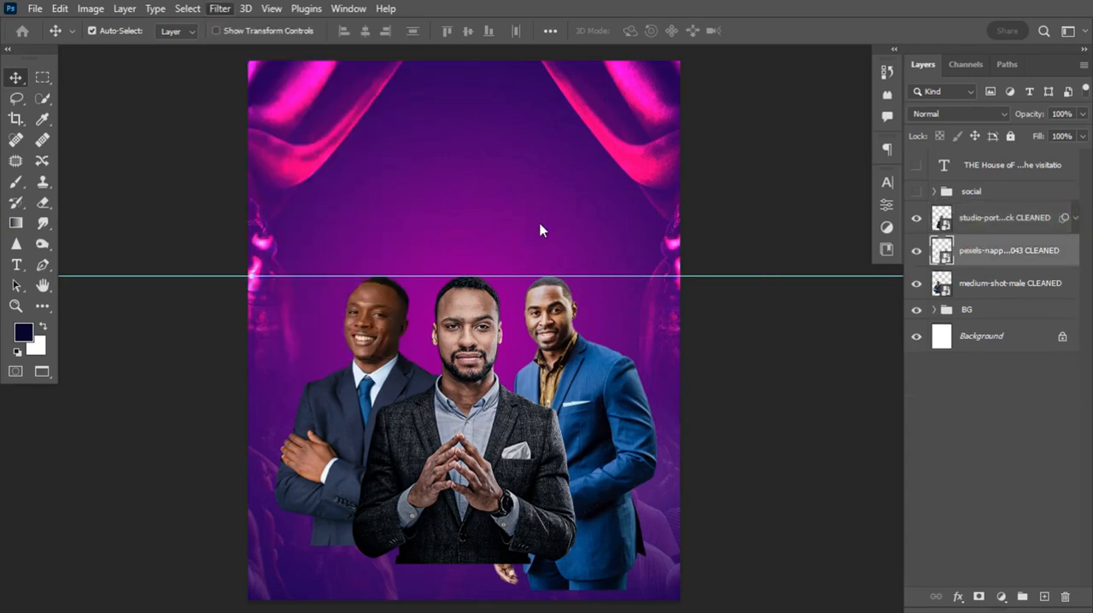
pyautogui.press('q')
pyautogui.click(665, 281)
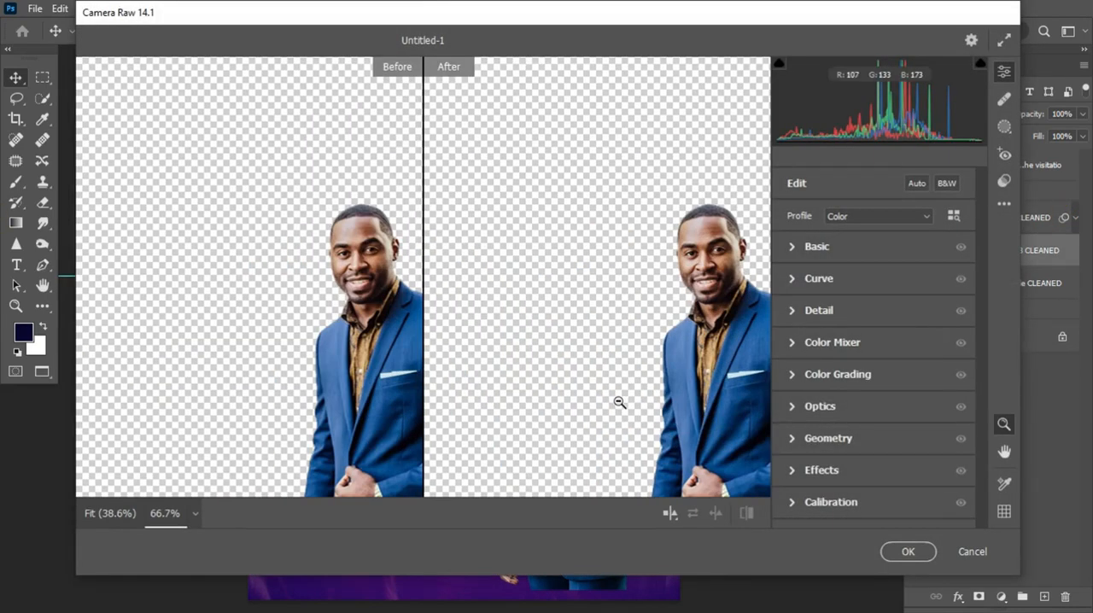
# Set the blue-suited portrait's Texture to +26, Clarity to +71, Dehaze to +9 and Saturation to -39 in the Basic adjustments
pyautogui.click(792, 248)
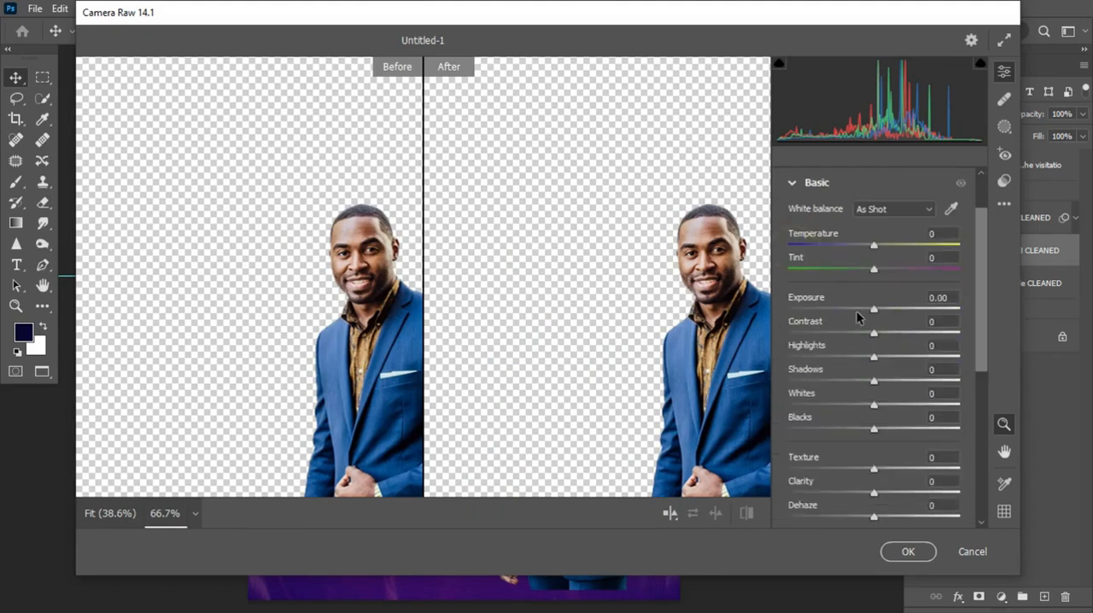
pyautogui.moveTo(982, 237); pyautogui.dragTo(981, 285)
pyautogui.moveTo(874, 362)
pyautogui.mouseDown()
pyautogui.moveTo(892, 365)
pyautogui.moveTo(874, 388)
pyautogui.moveTo(944, 390)
pyautogui.moveTo(893, 373)
pyautogui.mouseUp()
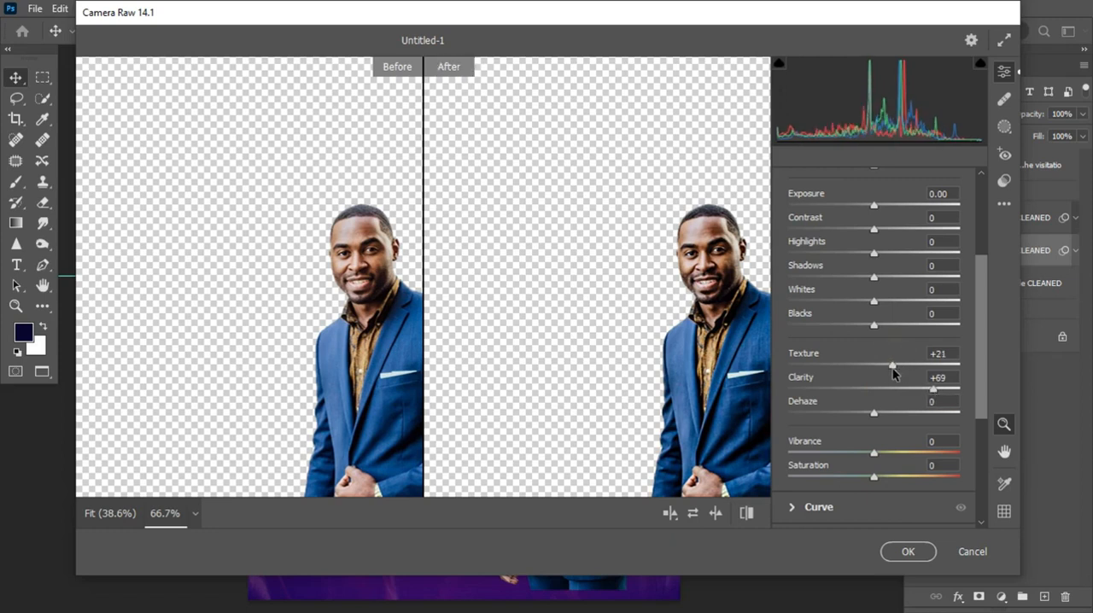
pyautogui.moveTo(873, 411)
pyautogui.mouseDown()
pyautogui.moveTo(893, 413)
pyautogui.moveTo(882, 417)
pyautogui.mouseUp()
pyautogui.moveTo(873, 476); pyautogui.dragTo(836, 483)
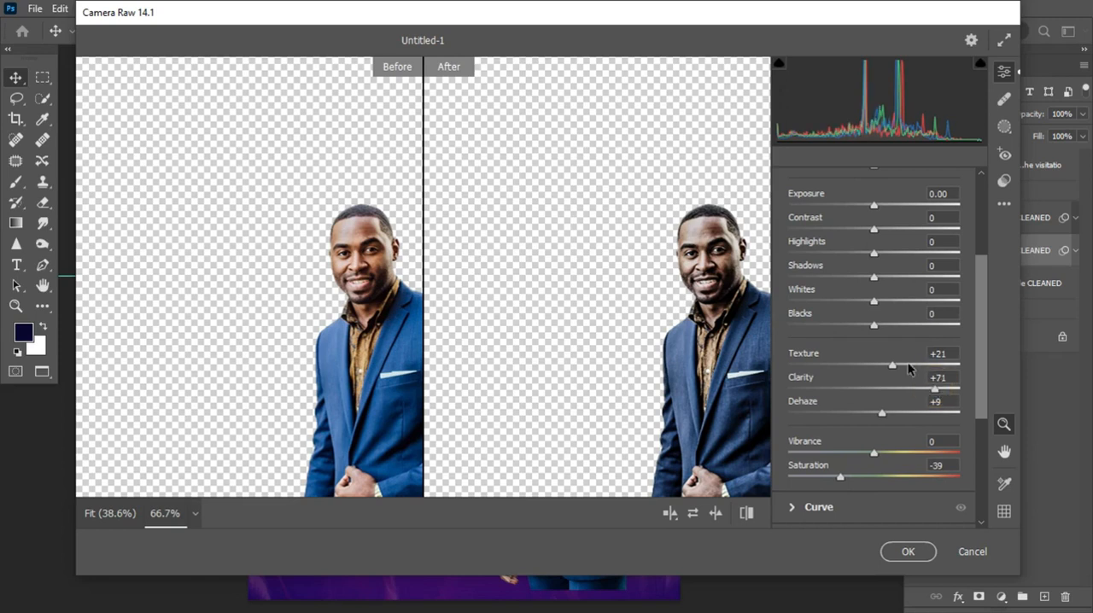
pyautogui.moveTo(893, 364); pyautogui.dragTo(898, 366)
pyautogui.moveTo(983, 281); pyautogui.dragTo(982, 207)
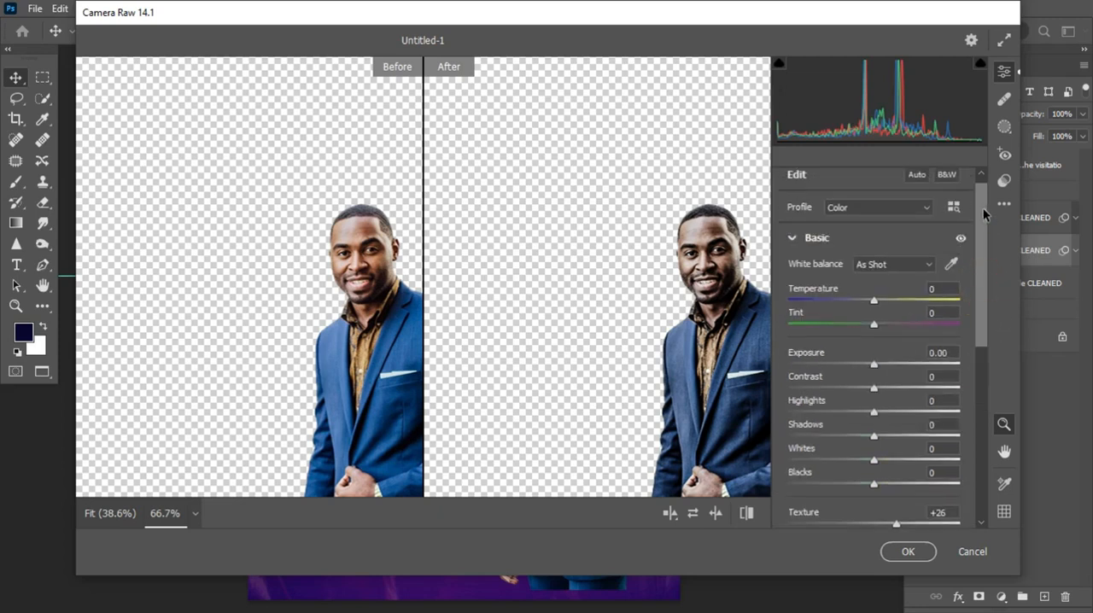
# Set the blue-suited portrait's Sharpening to 11 in the Detail adjustments and apply the Camera Raw filter
pyautogui.click(791, 238)
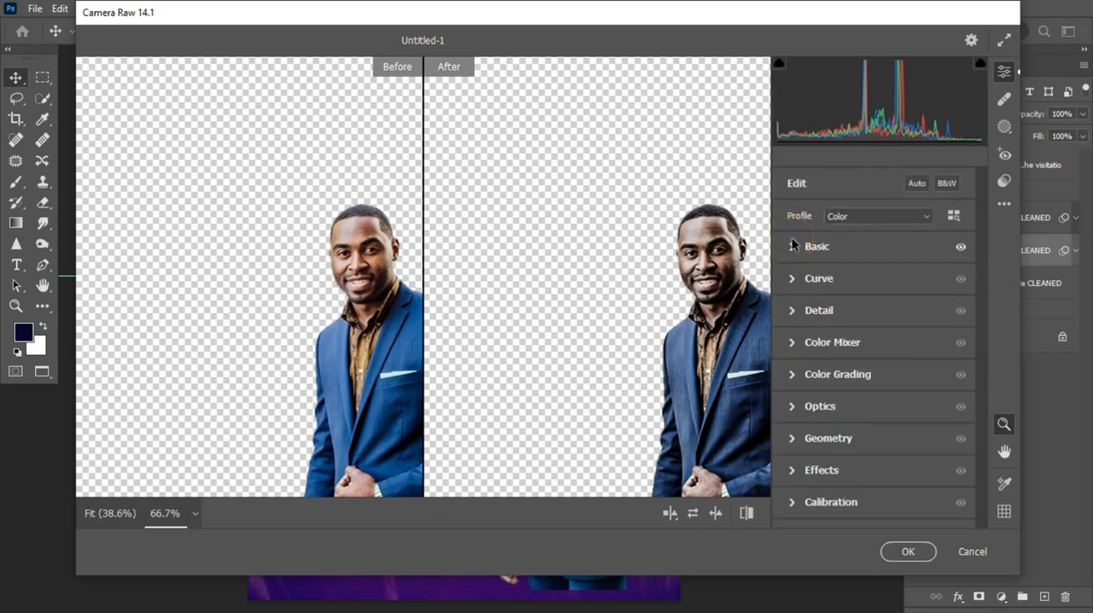
pyautogui.click(791, 310)
pyautogui.moveTo(794, 255); pyautogui.dragTo(800, 261)
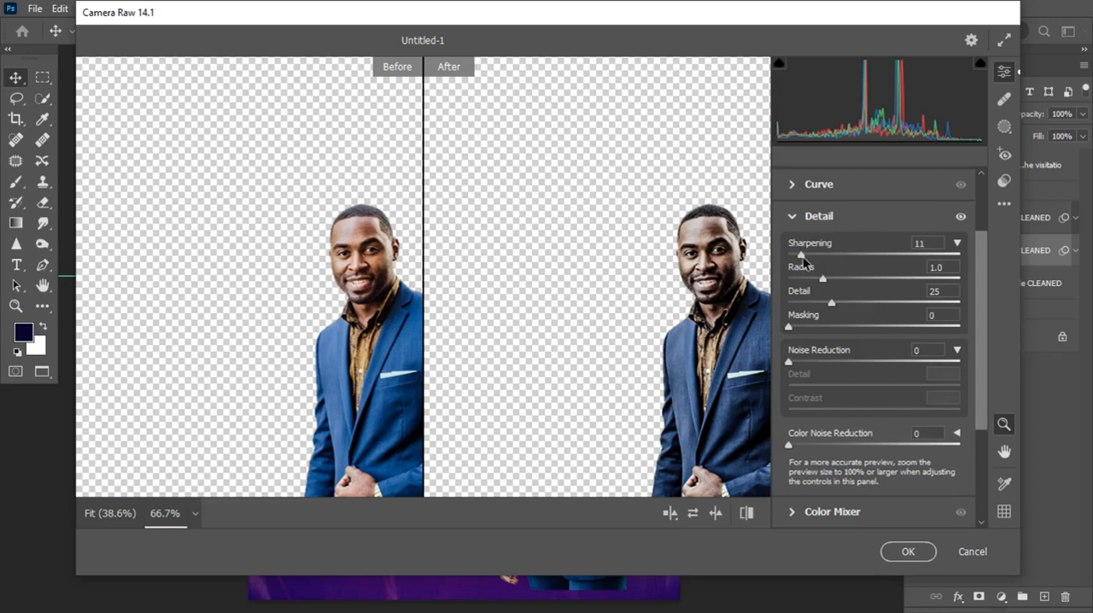
pyautogui.click(789, 216)
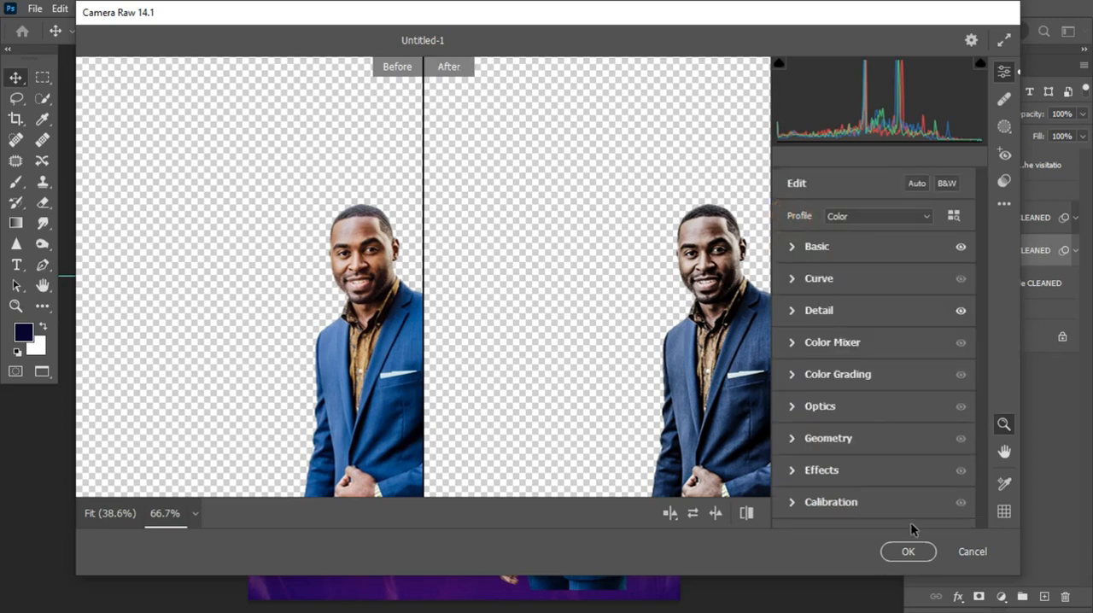
pyautogui.click(910, 551)
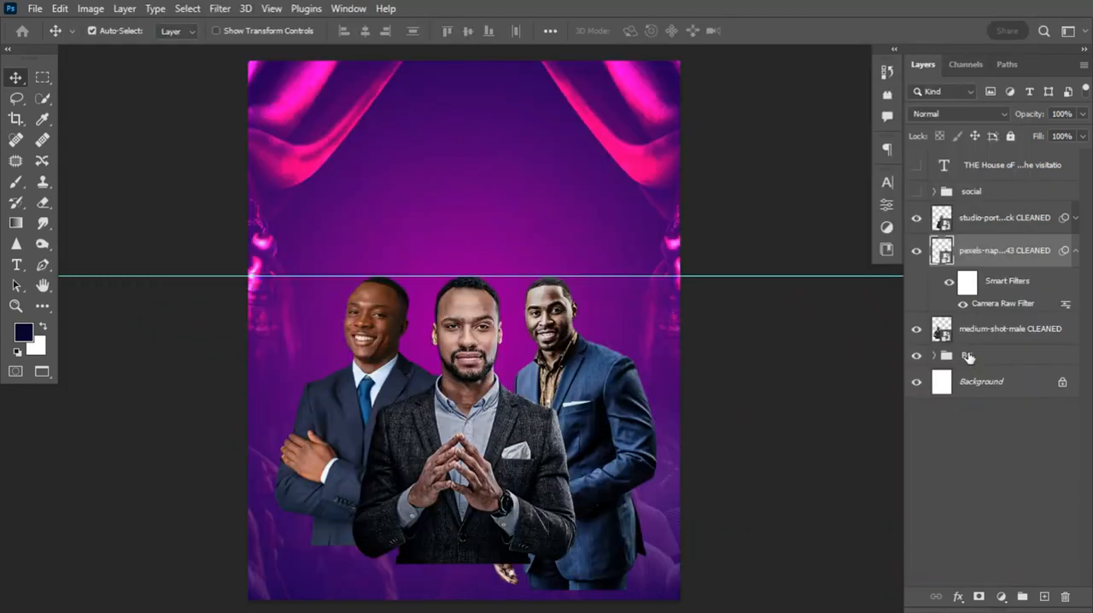
# Compare the blue-suited portrait with and without its Camera Raw filter, and collapse its smart filter list
pyautogui.click(963, 304)
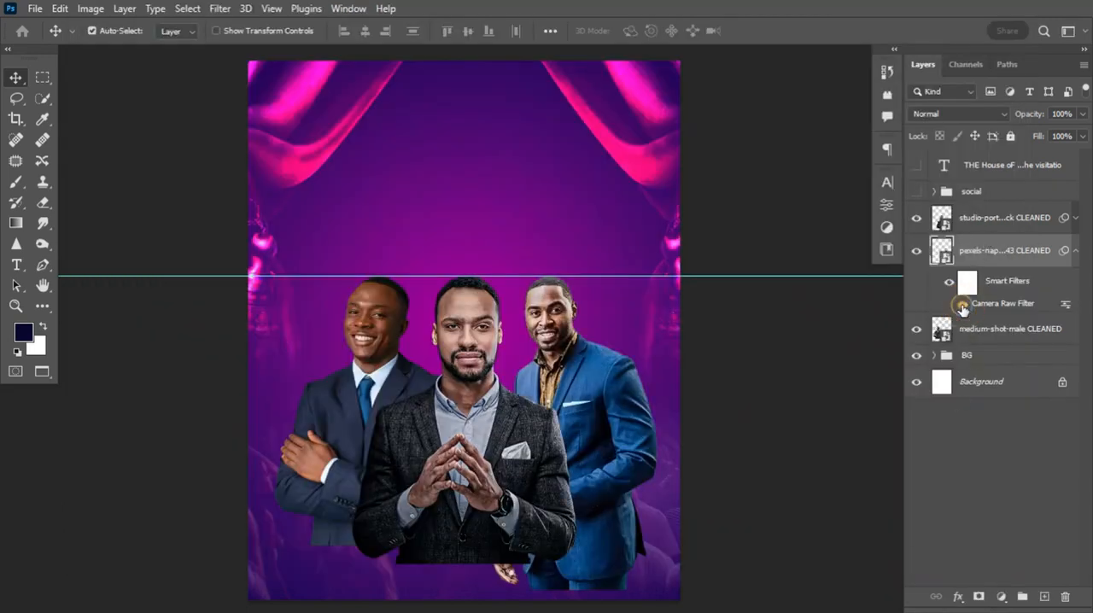
pyautogui.click(962, 304)
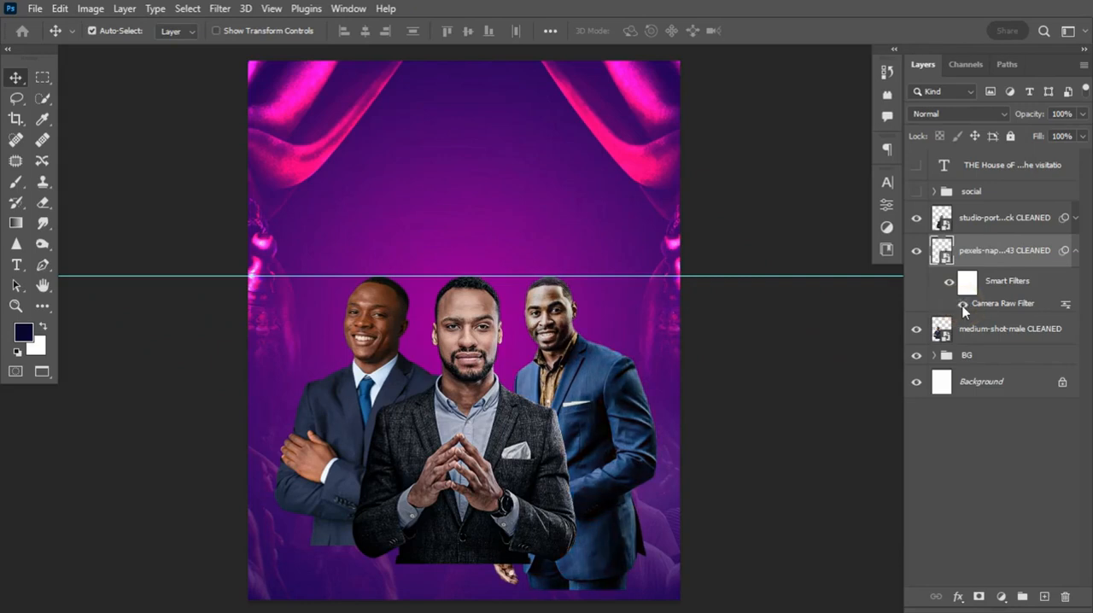
pyautogui.click(1075, 250)
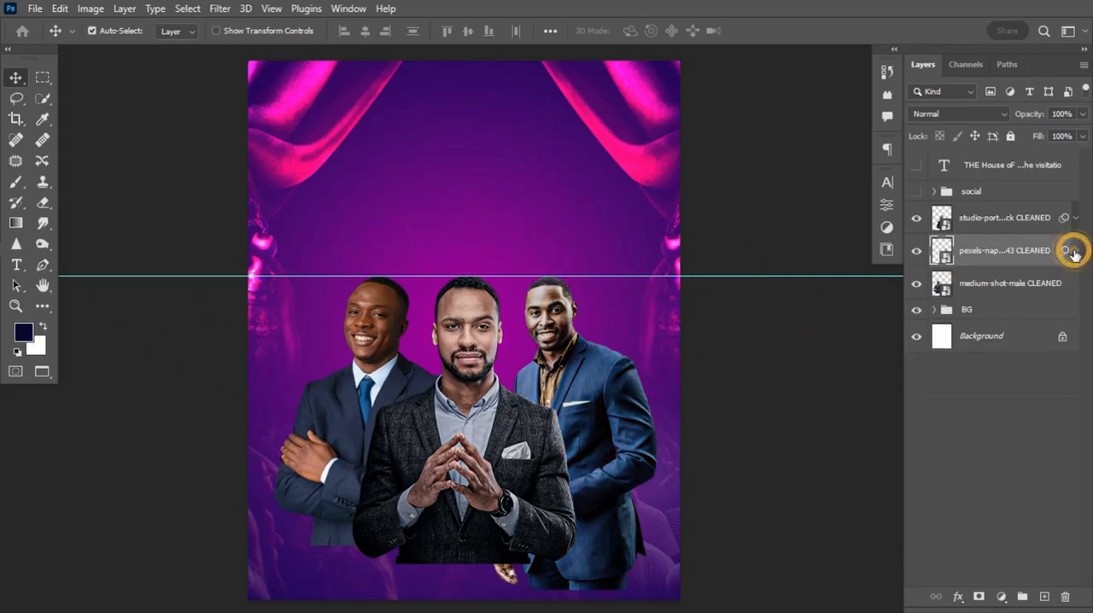
# Open the Camera Raw filter on the medium-shot-male layer with a side-by-side before and after preview
pyautogui.click(986, 288)
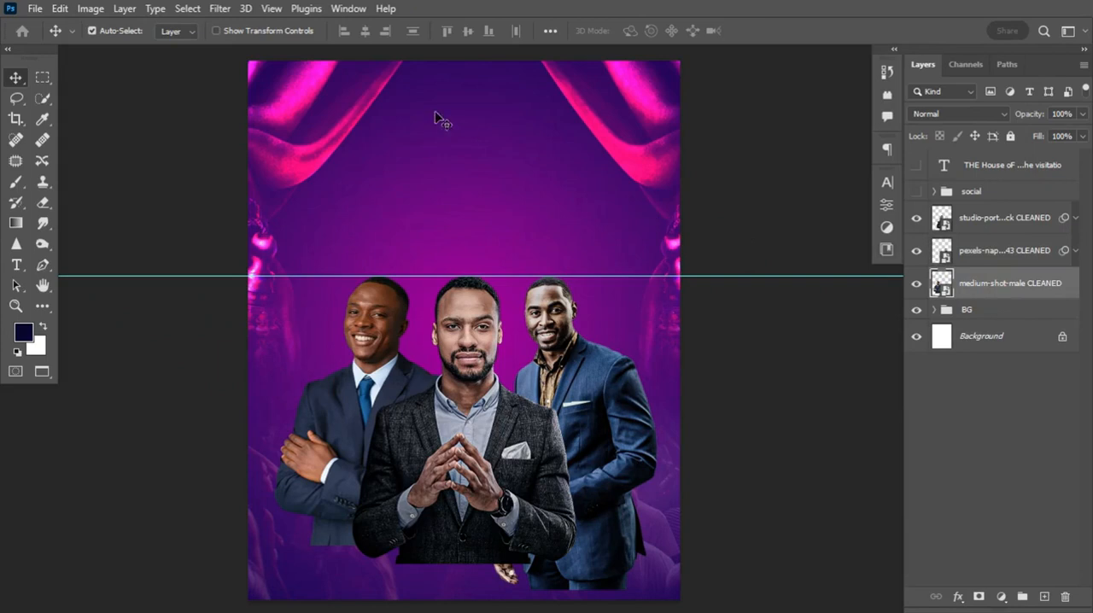
pyautogui.click(222, 9)
pyautogui.click(226, 27)
pyautogui.click(716, 513)
pyautogui.click(725, 217)
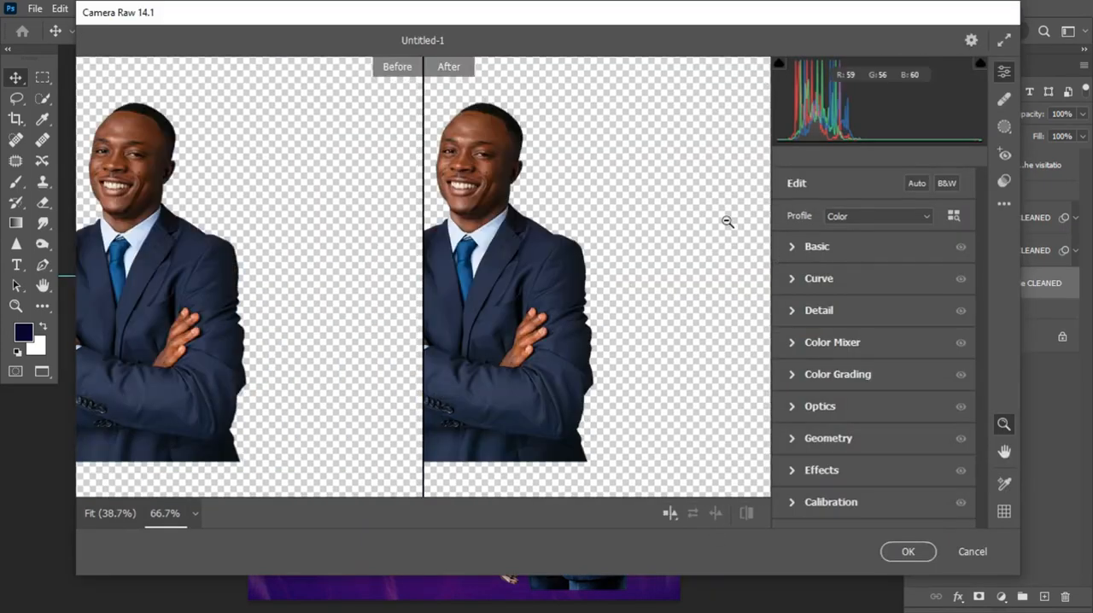
# Set the medium-shot-male portrait's Texture to +27, Clarity to +65 and Dehaze to -3, and lower its Saturation
pyautogui.click(791, 247)
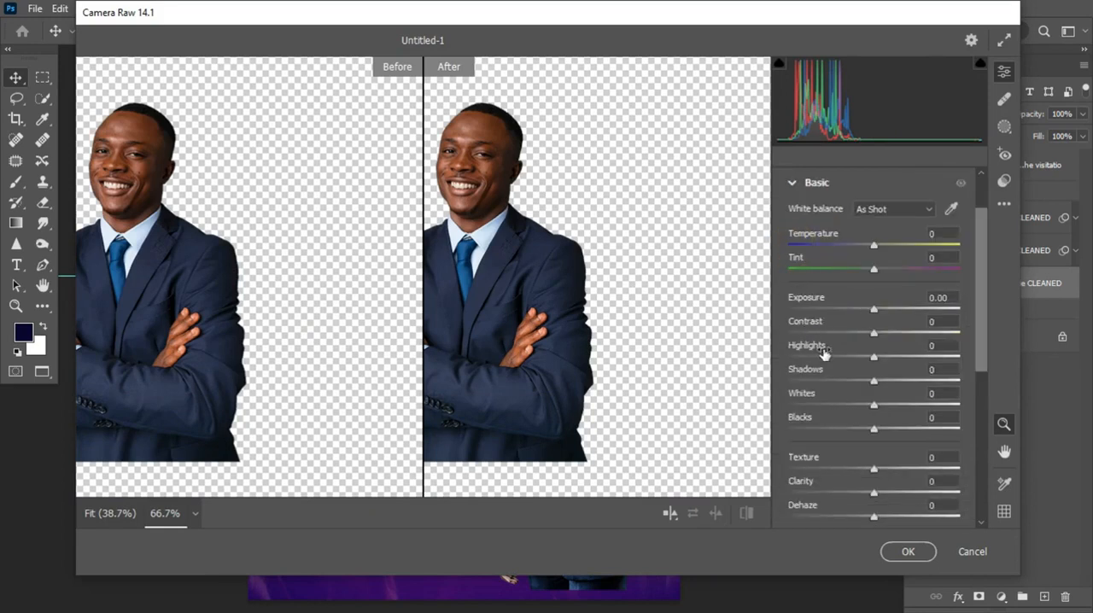
pyautogui.moveTo(873, 468); pyautogui.dragTo(897, 471)
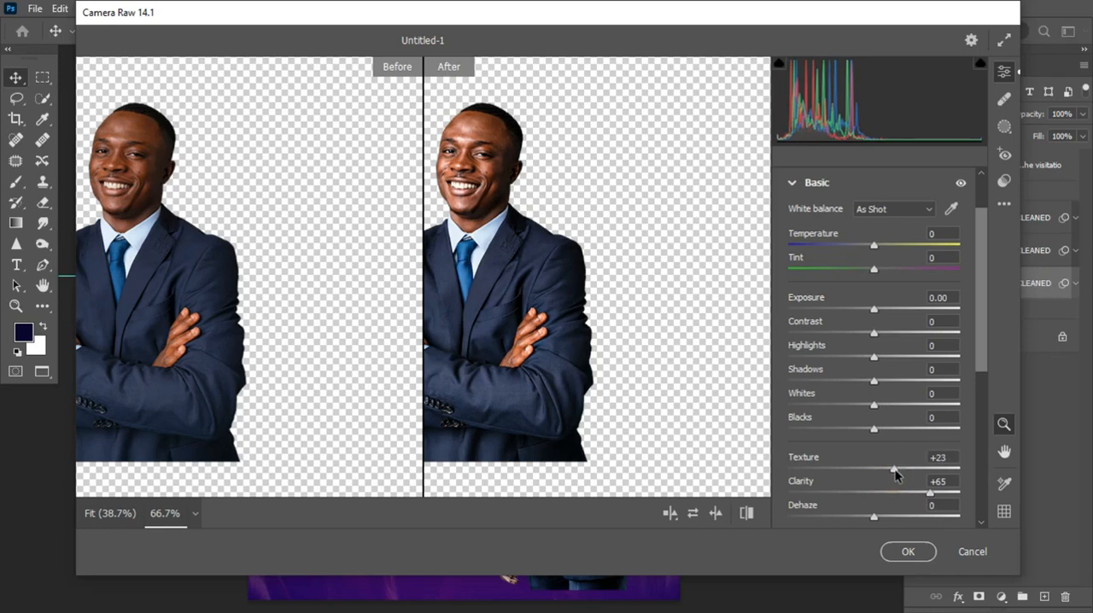
pyautogui.moveTo(875, 520)
pyautogui.mouseDown()
pyautogui.moveTo(892, 519)
pyautogui.moveTo(837, 520)
pyautogui.moveTo(872, 519)
pyautogui.mouseUp()
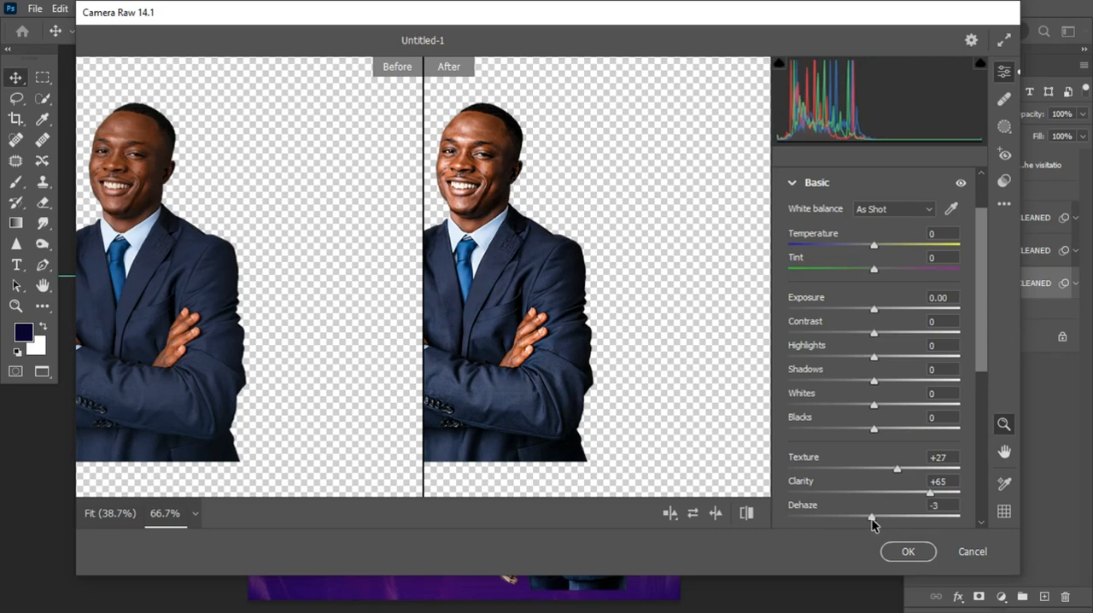
pyautogui.moveTo(983, 329); pyautogui.dragTo(983, 386)
pyautogui.moveTo(872, 441); pyautogui.dragTo(849, 447)
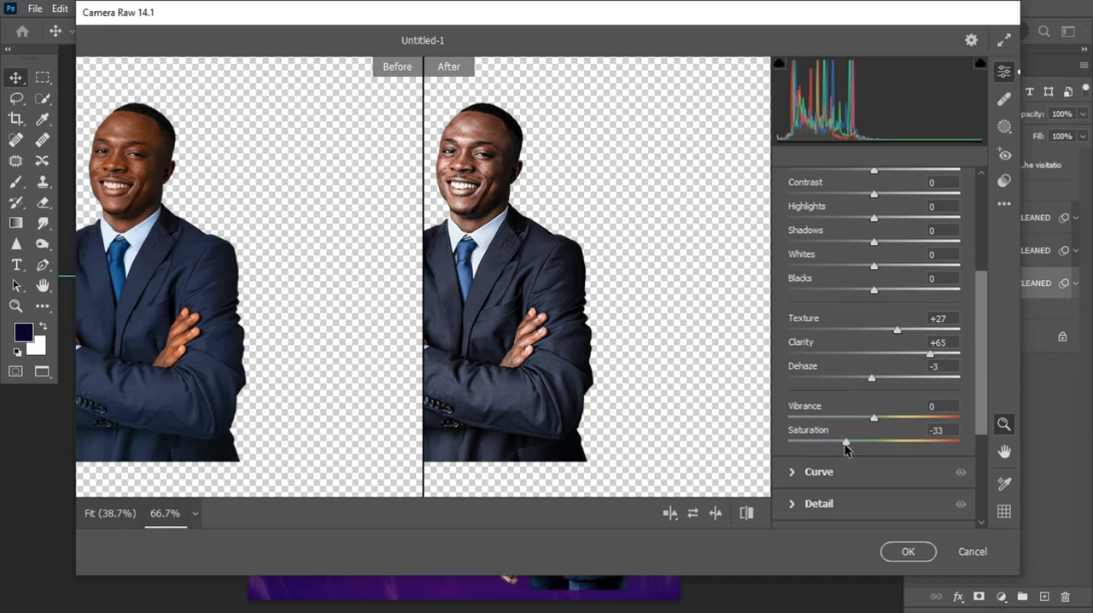
pyautogui.moveTo(849, 443); pyautogui.dragTo(849, 450)
# Set the medium-shot-male portrait's Exposure to +0.15, Contrast to -16 and Whites to -18 in the Basic adjustments
pyautogui.moveTo(975, 396); pyautogui.dragTo(843, 218)
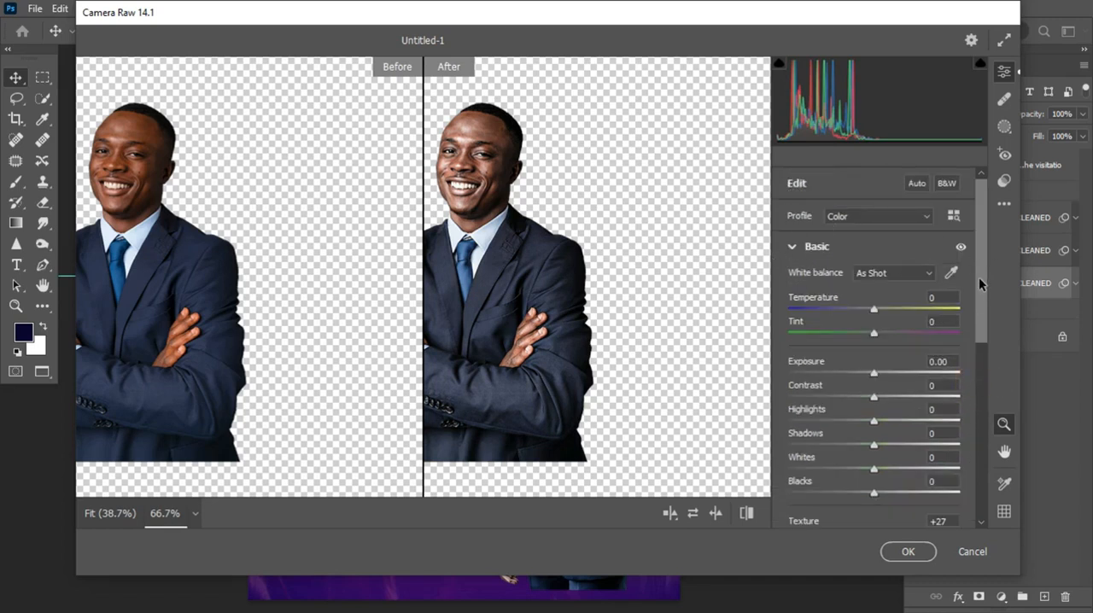
pyautogui.scroll(-1, 980, 284)
pyautogui.moveTo(875, 355)
pyautogui.mouseDown()
pyautogui.moveTo(888, 352)
pyautogui.moveTo(877, 356)
pyautogui.mouseUp()
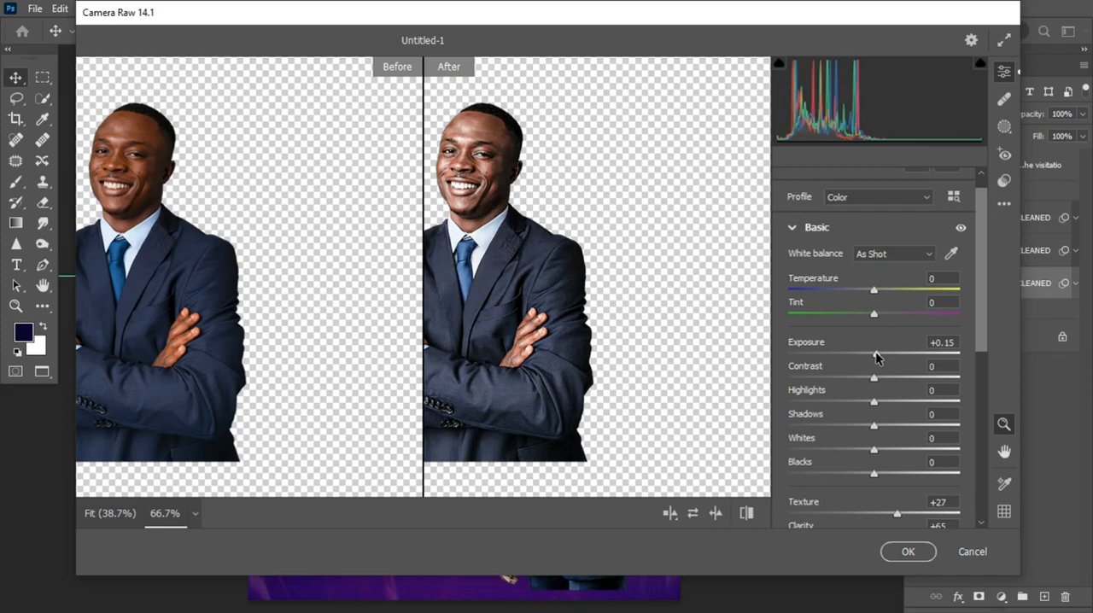
pyautogui.moveTo(875, 375); pyautogui.dragTo(863, 378)
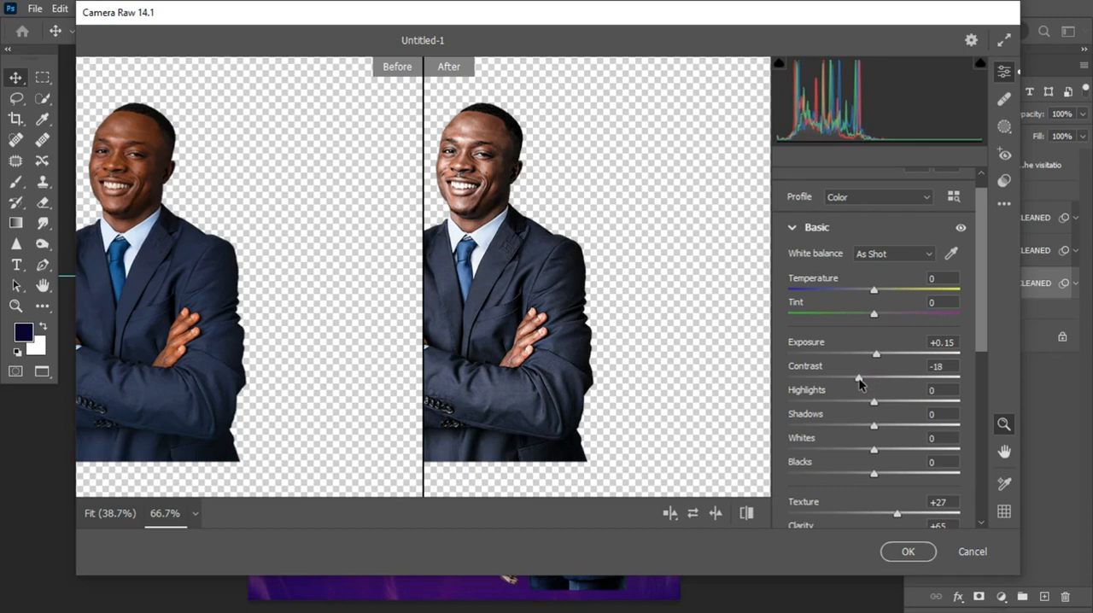
pyautogui.moveTo(985, 297); pyautogui.dragTo(985, 321)
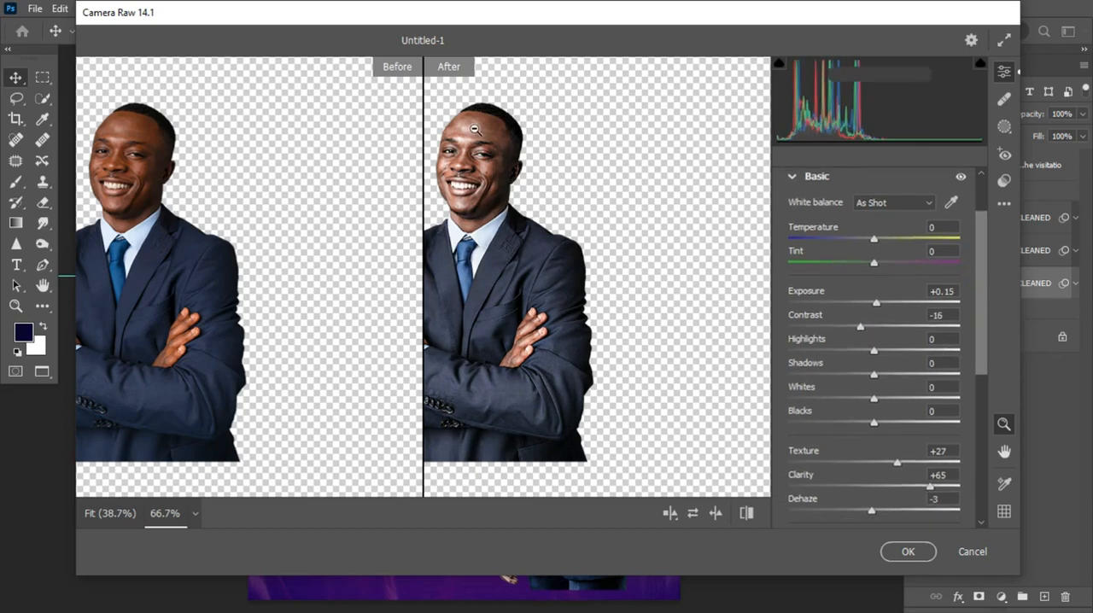
pyautogui.moveTo(873, 398); pyautogui.dragTo(858, 398)
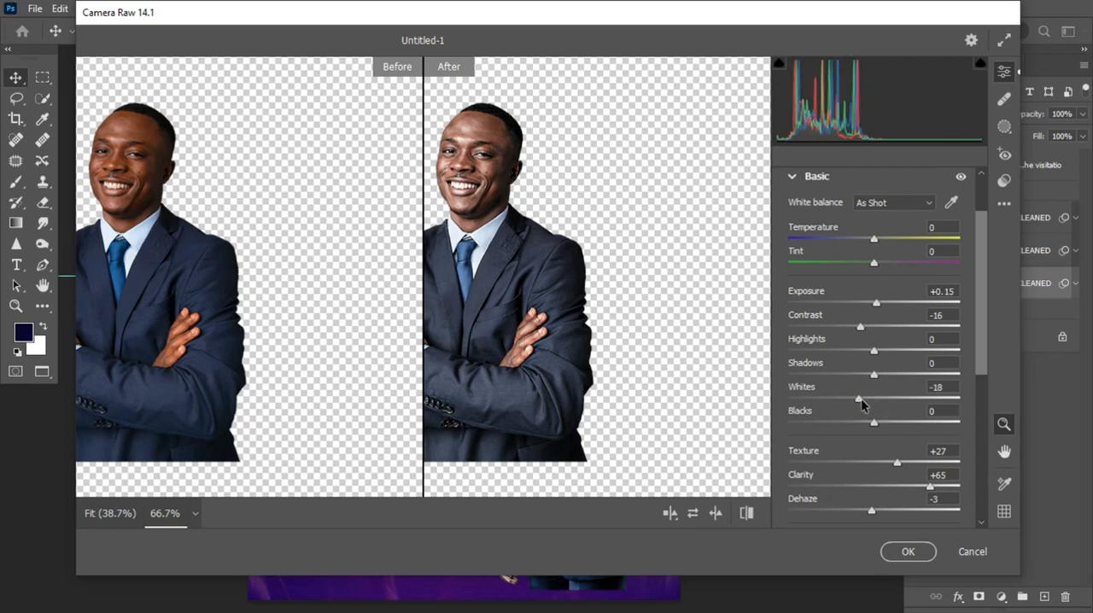
# Add a small amount of Sharpening to the medium-shot-male portrait, apply the Camera Raw filter, and collapse its smart filter list
pyautogui.click(797, 176)
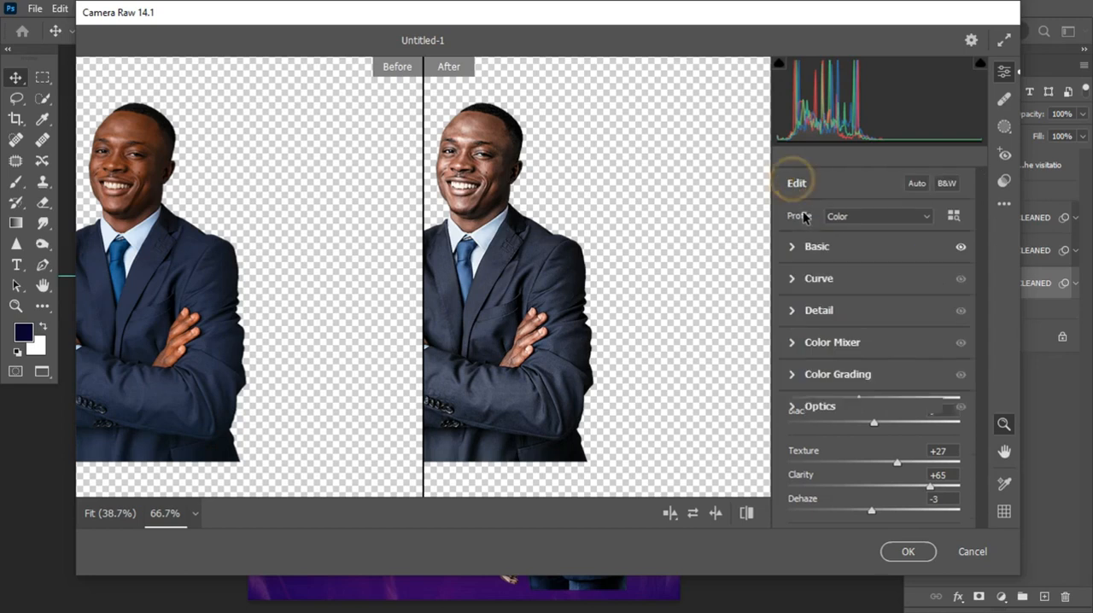
pyautogui.click(794, 310)
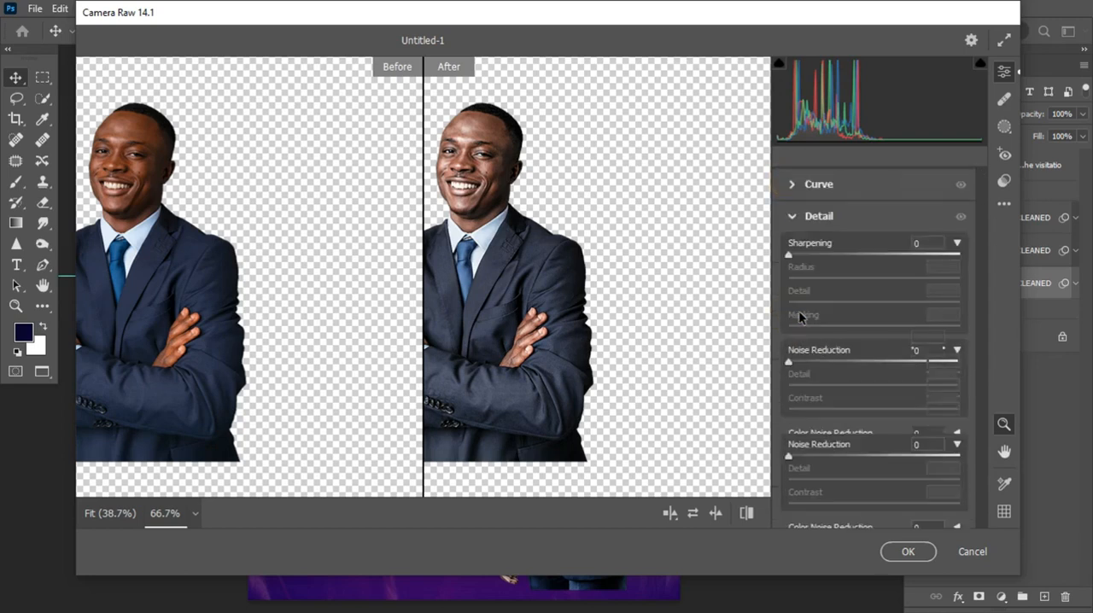
pyautogui.moveTo(794, 256); pyautogui.dragTo(802, 258)
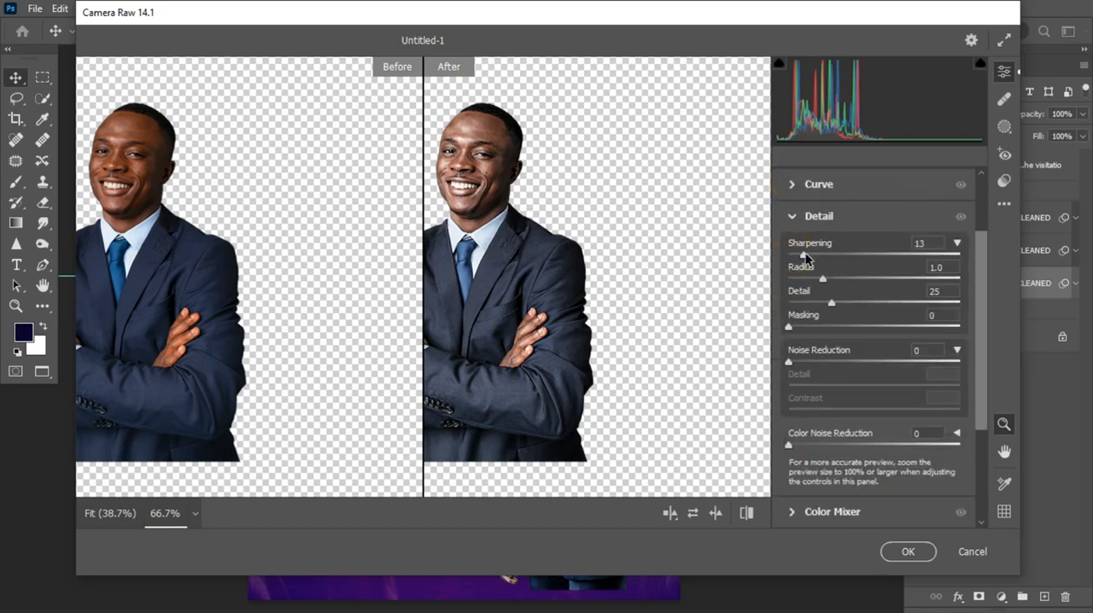
pyautogui.moveTo(806, 258); pyautogui.dragTo(811, 257)
pyautogui.click(904, 552)
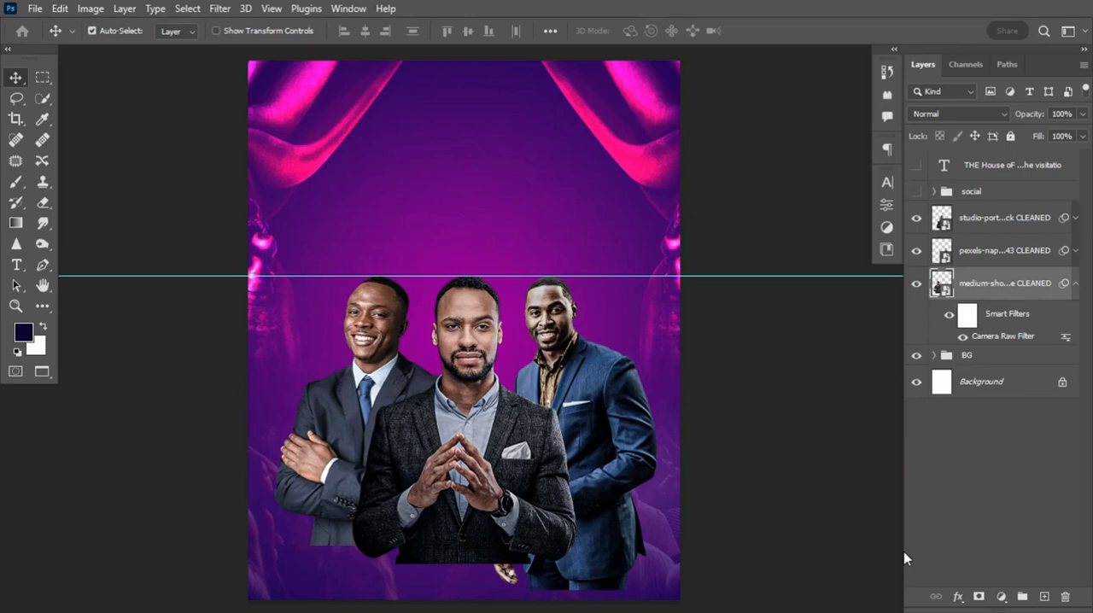
pyautogui.click(1076, 283)
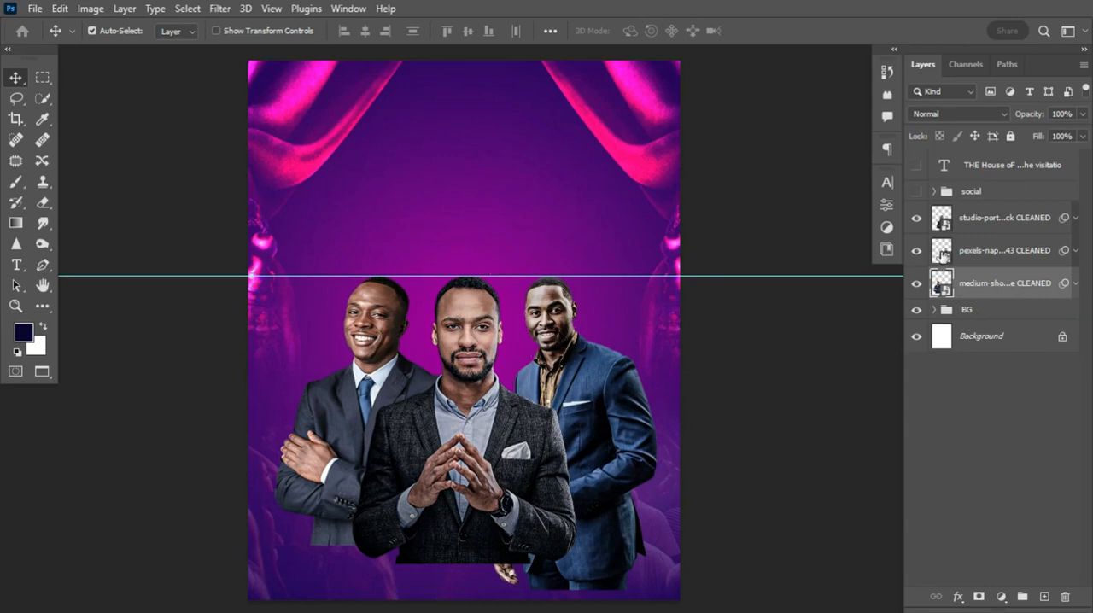
# Add a Curves adjustment layer above the medium-shot-male portrait and clip it to that layer
pyautogui.click(990, 288)
pyautogui.click(1002, 598)
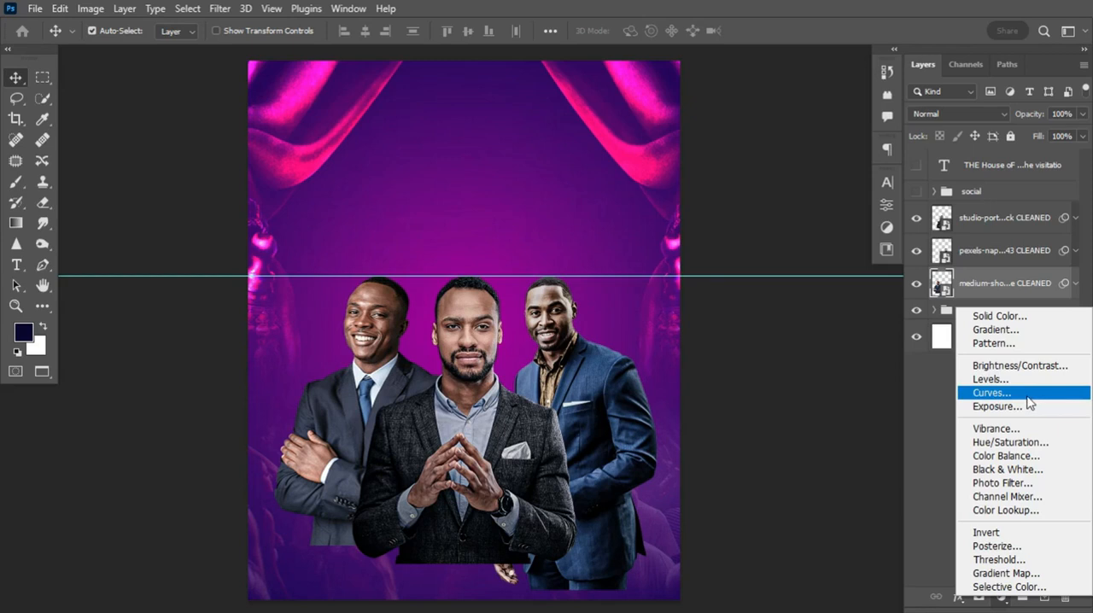
pyautogui.click(1016, 394)
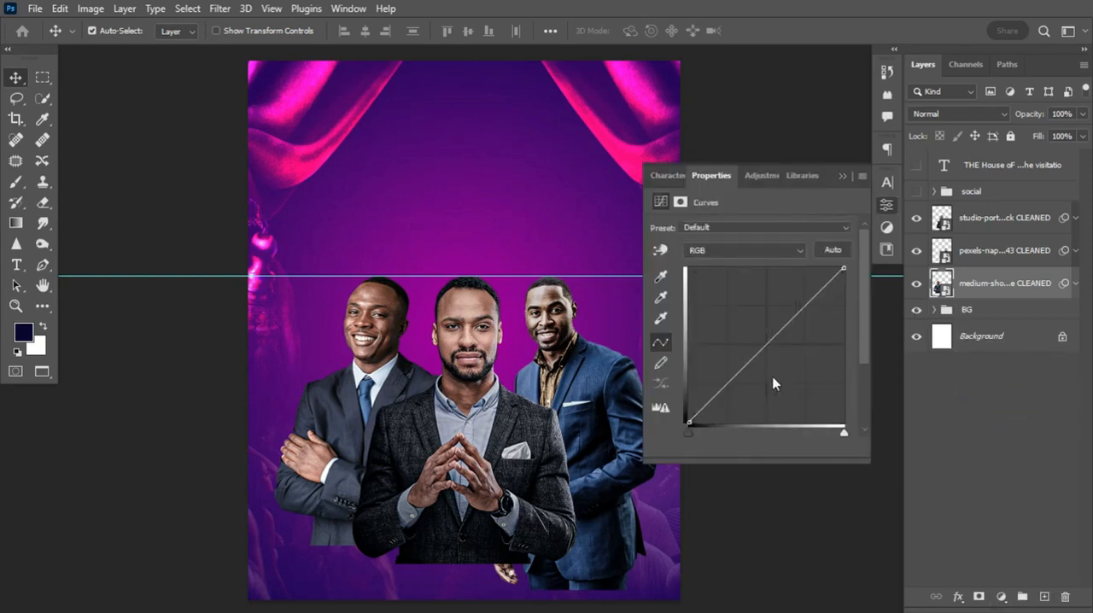
pyautogui.click(747, 445)
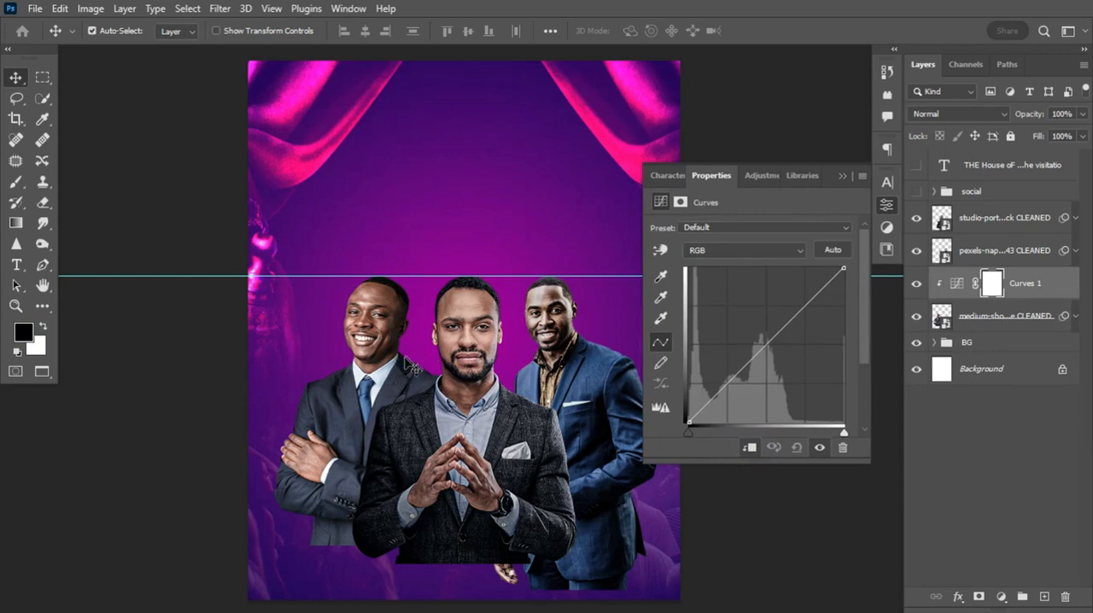
# Raise the upper part of the medium-shot-male portrait's Curves 1 curve and invert that layer's mask to black
pyautogui.moveTo(795, 313); pyautogui.dragTo(788, 301)
pyautogui.keyDown('ctrl'); pyautogui.click(787, 300); pyautogui.keyUp('ctrl')
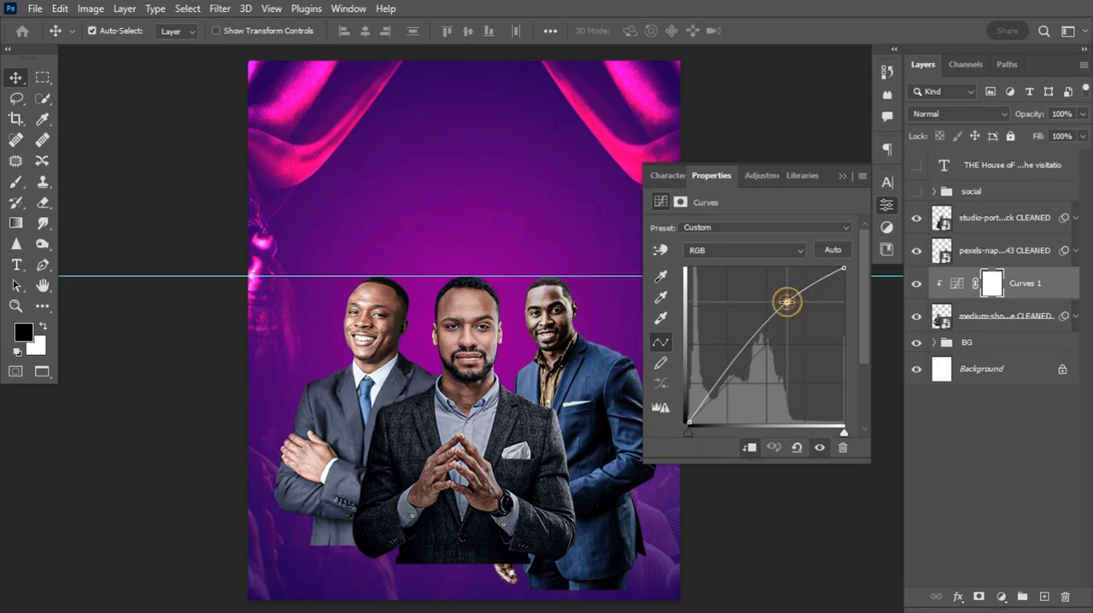
pyautogui.hotkey('ctrl', 'i')
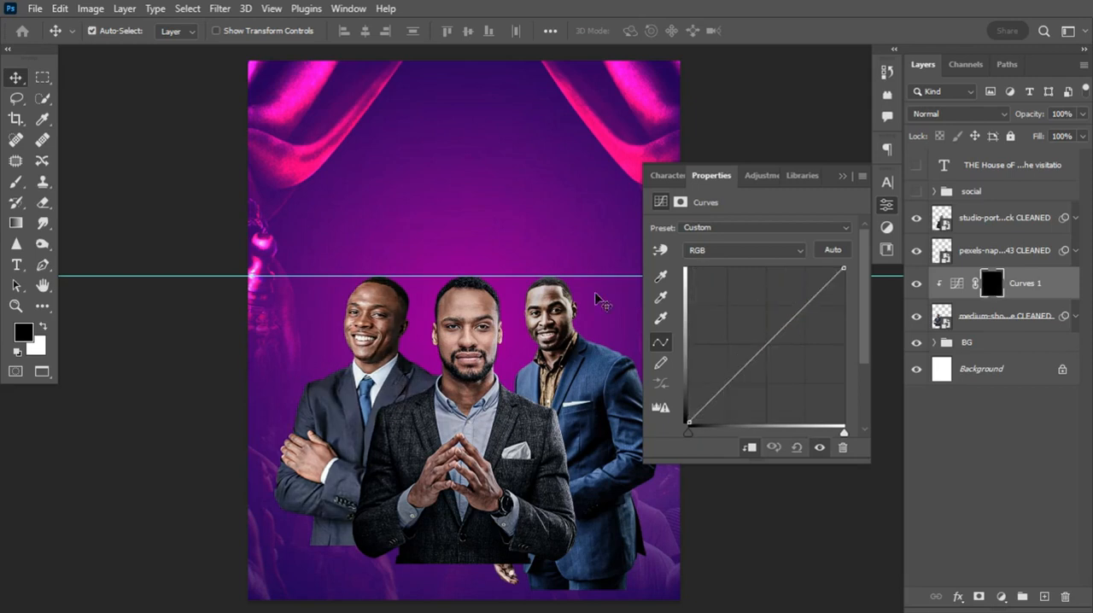
# Paint the Curves 1 mask along the inner side of the left man's face with a white 50 px Soft Round brush at 11% flow
pyautogui.click(16, 181)
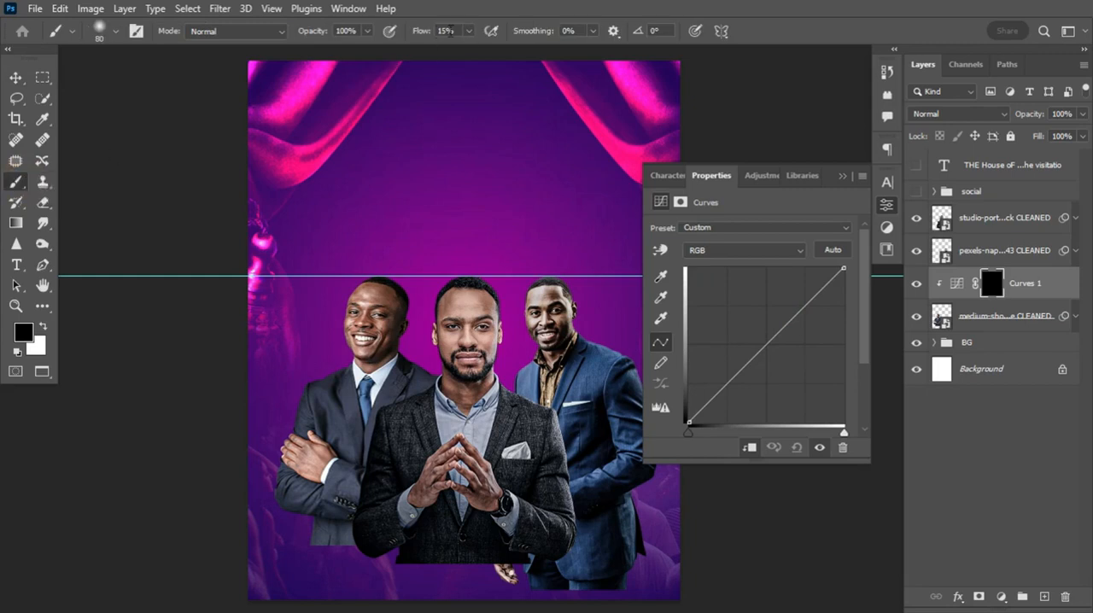
pyautogui.moveTo(426, 34); pyautogui.dragTo(422, 35)
pyautogui.click(43, 326)
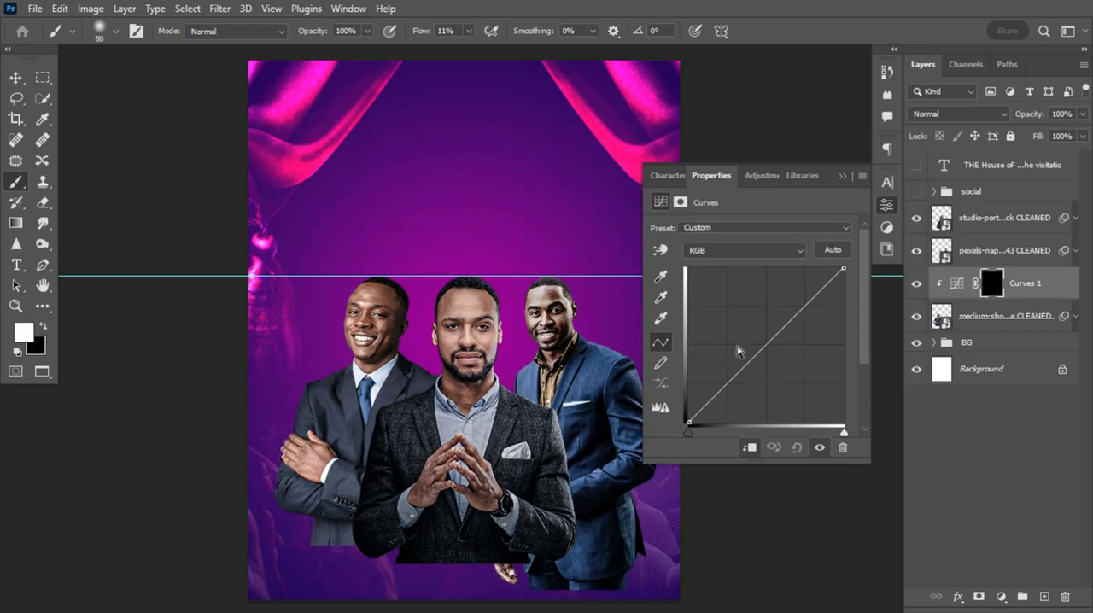
pyautogui.rightClick(441, 288)
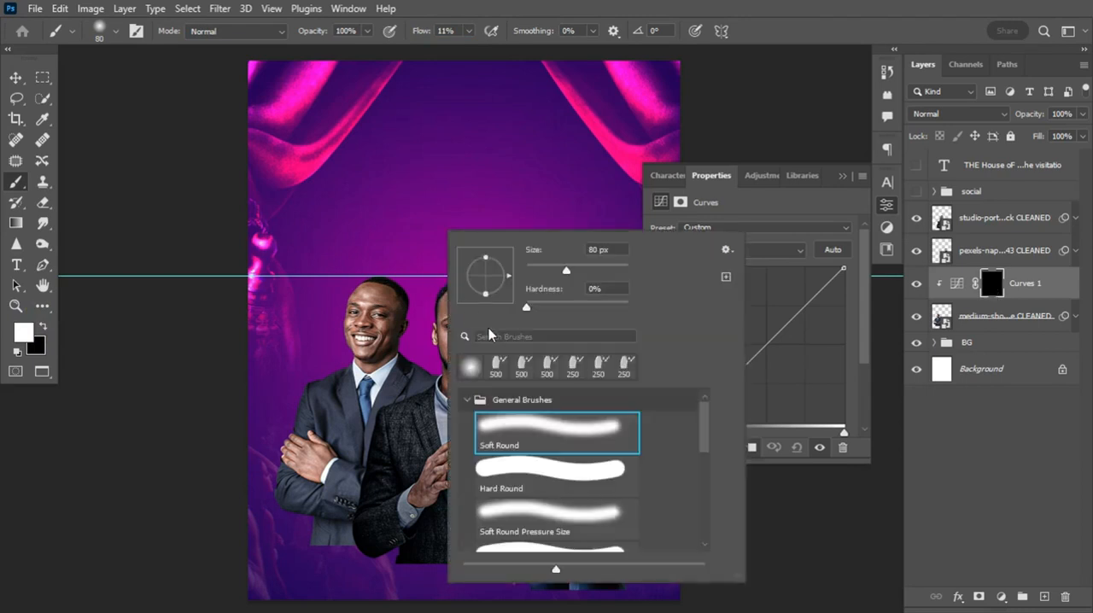
pyautogui.click(562, 442)
pyautogui.click(716, 6)
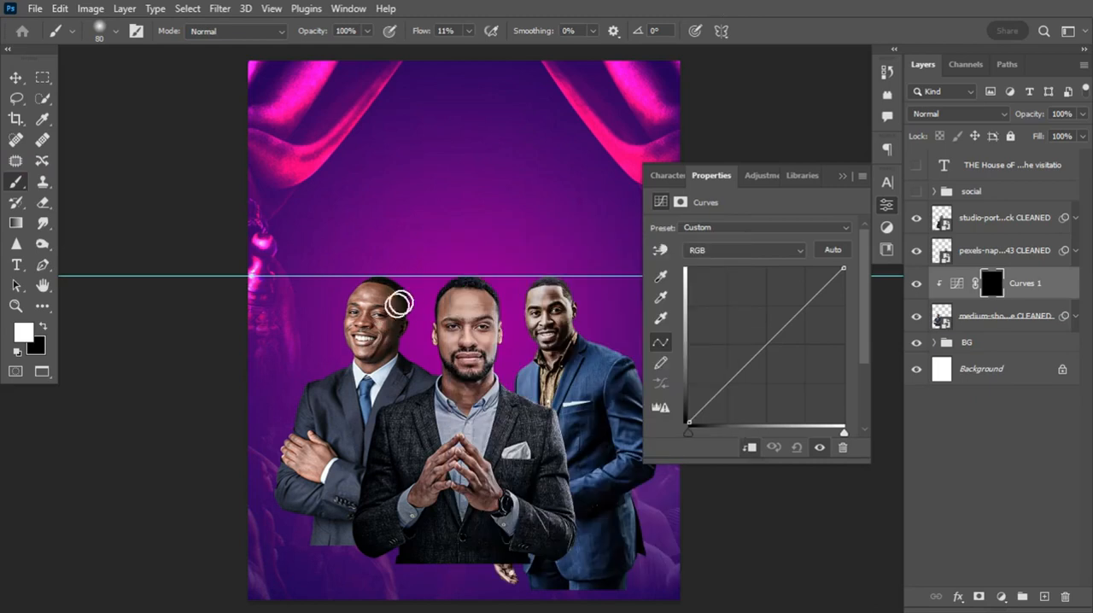
pyautogui.press('[')
pyautogui.press('[')
pyautogui.press('[')
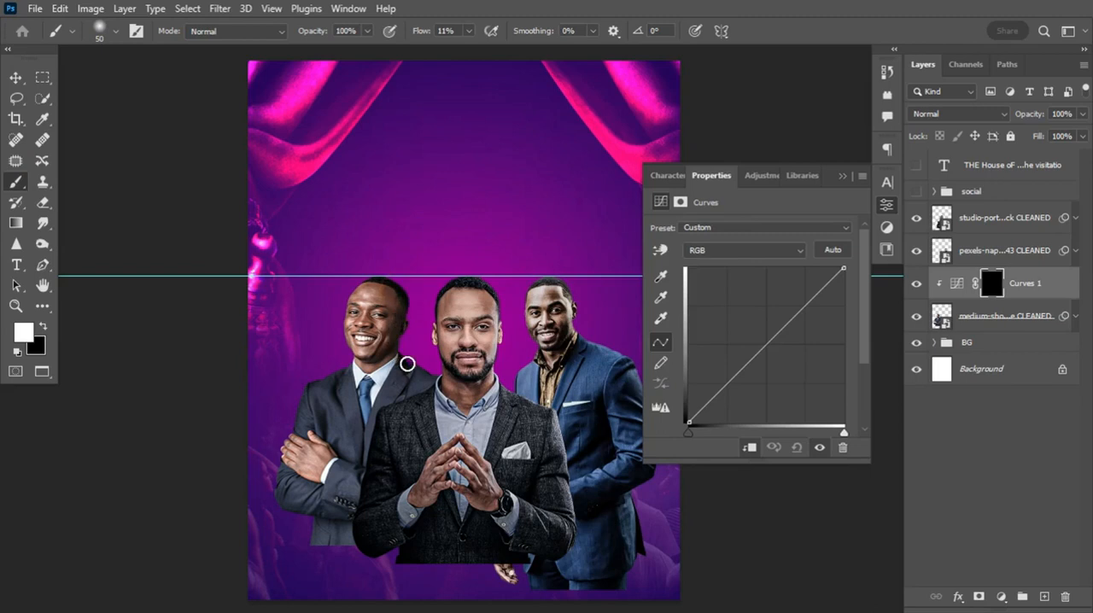
# Lift the Curves 1 curve strongly to brighten the area painted on its mask, and switch to the Move tool
pyautogui.click(953, 284)
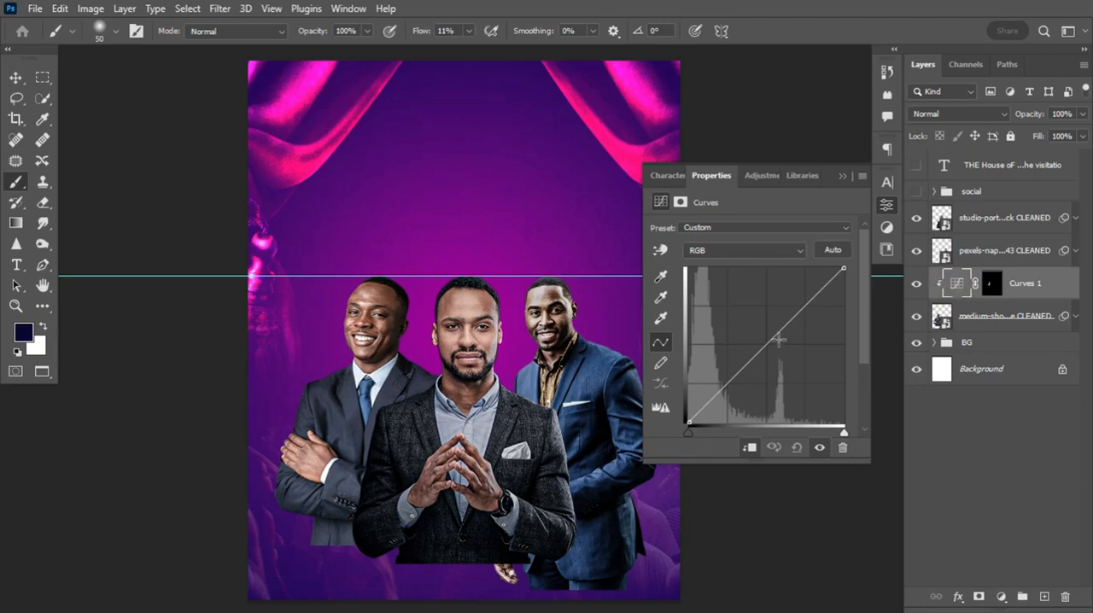
pyautogui.moveTo(784, 325); pyautogui.dragTo(769, 291)
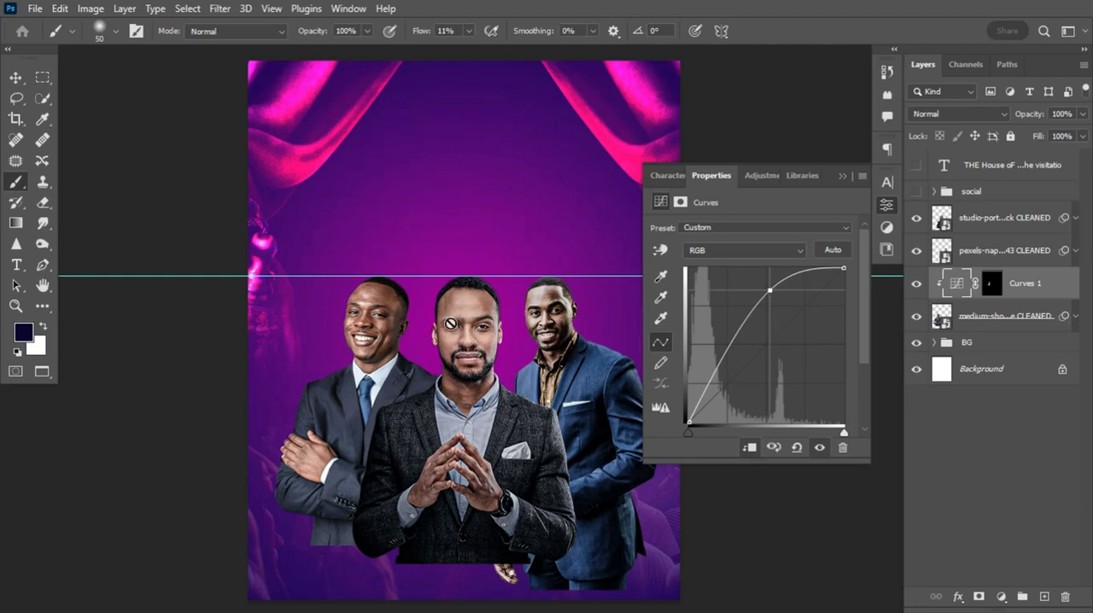
pyautogui.click(15, 78)
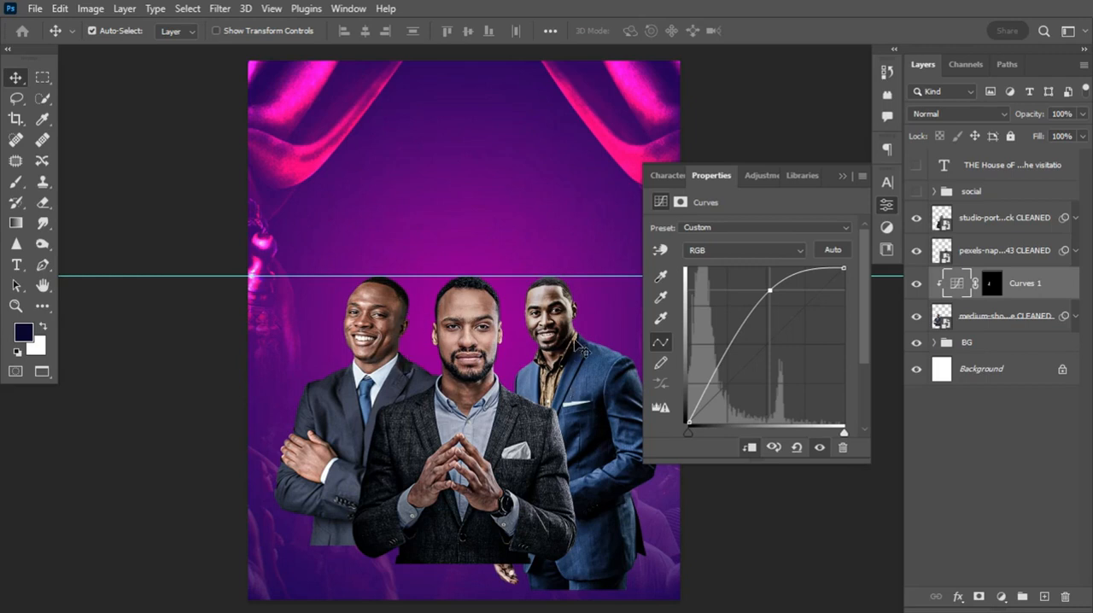
# Add a Curves adjustment layer above the pexels-nappy portrait and clip it to that layer
pyautogui.click(980, 220)
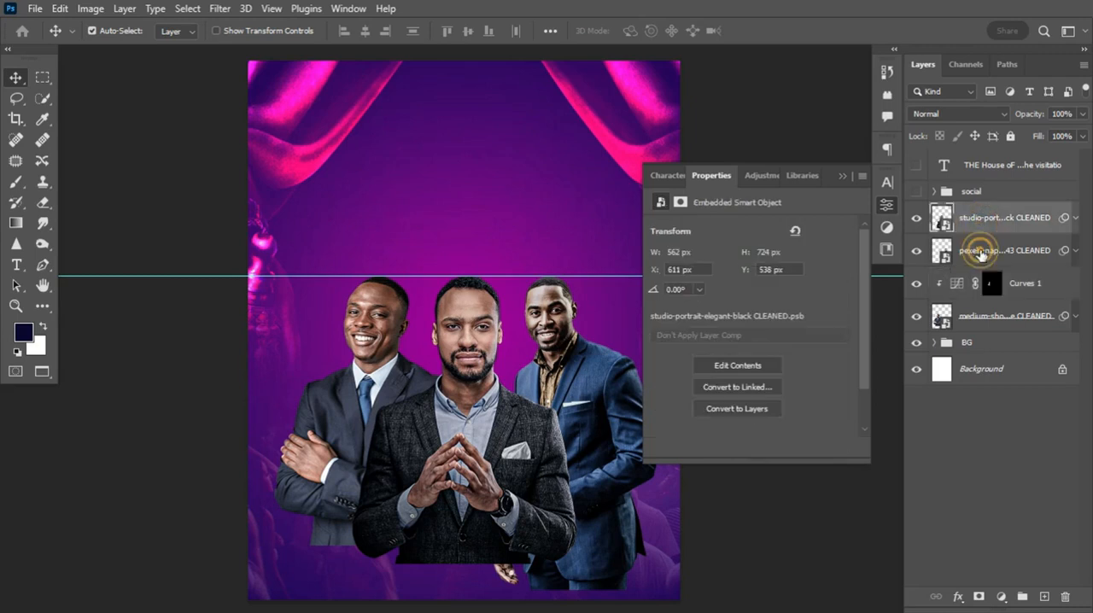
pyautogui.click(978, 248)
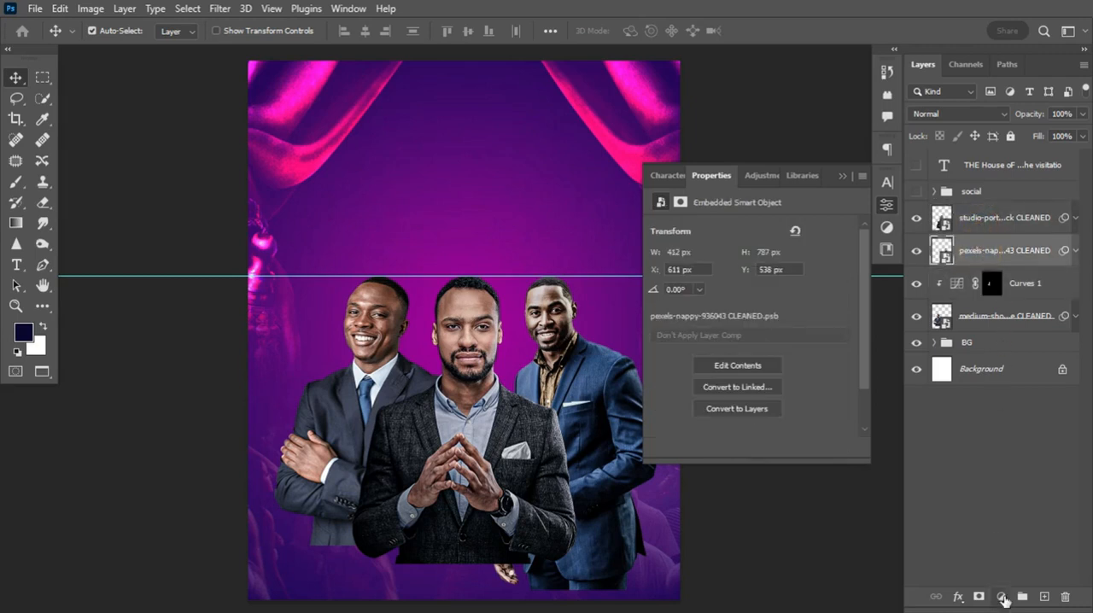
pyautogui.click(1000, 597)
pyautogui.click(1005, 391)
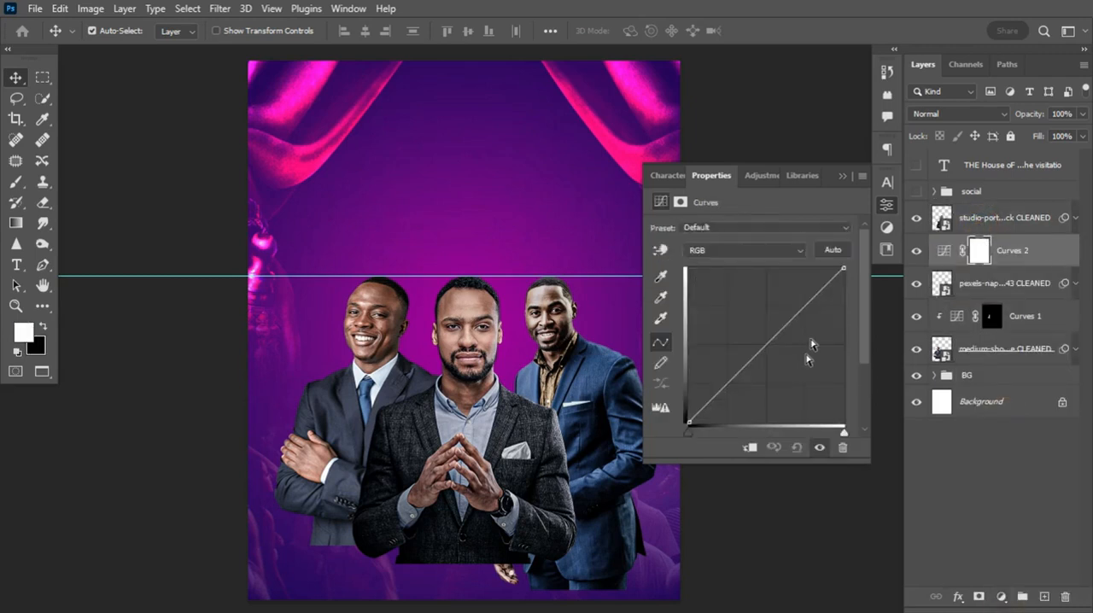
pyautogui.click(749, 451)
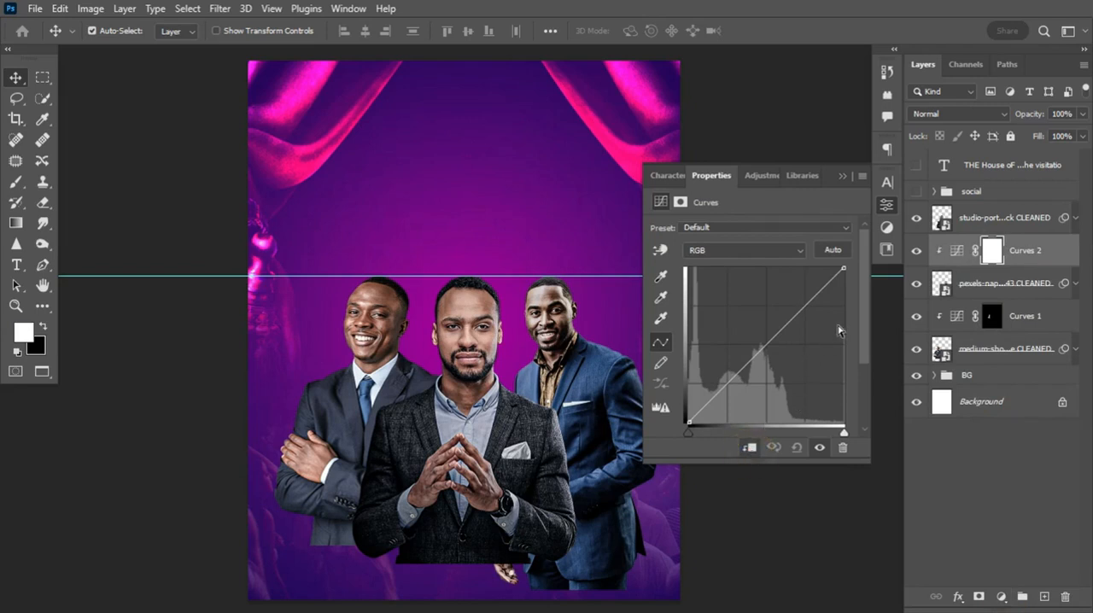
# Raise the upper part of the Curves 2 curve and invert that layer's mask to black
pyautogui.click(808, 301)
pyautogui.moveTo(801, 298); pyautogui.dragTo(791, 293)
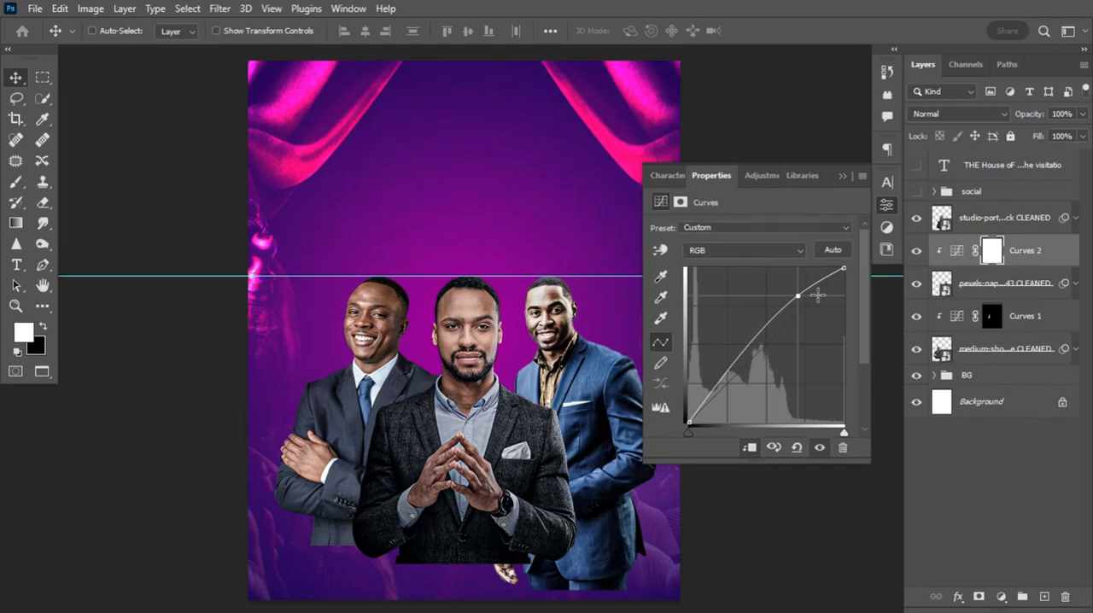
pyautogui.hotkey('ctrl', 'i')
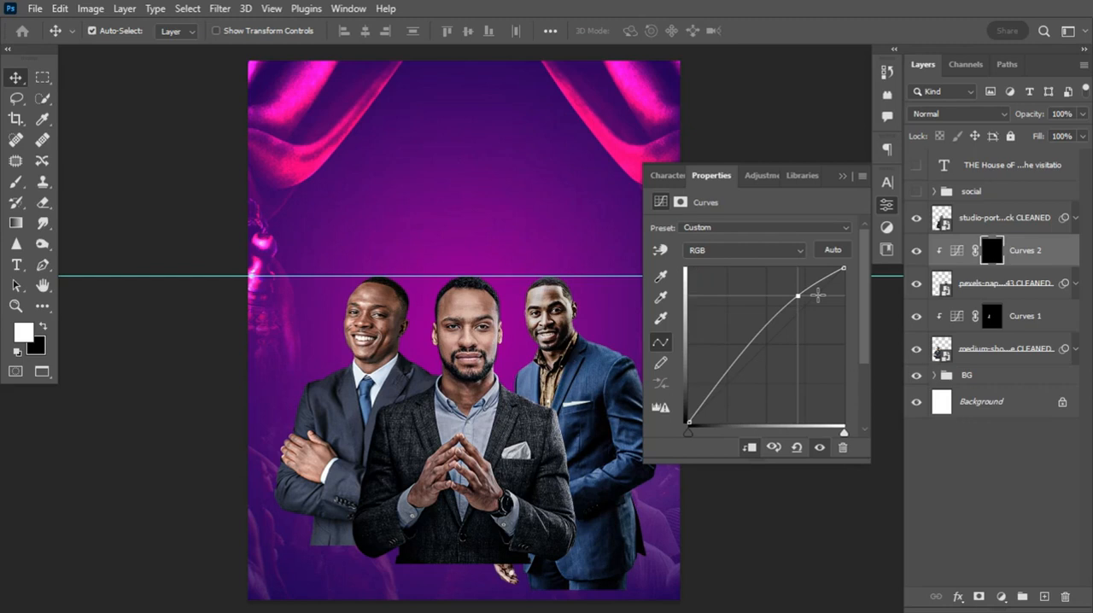
# Brush white onto the Curves 2 mask along the inner side of the right man's face, and compare with the layer hidden
pyautogui.click(15, 181)
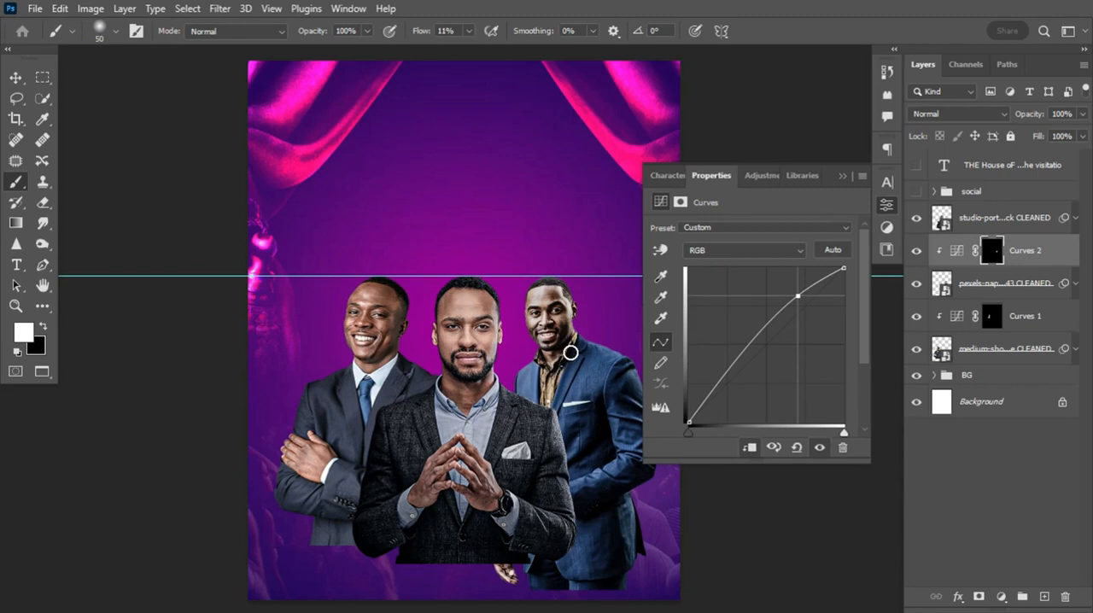
pyautogui.click(916, 251)
pyautogui.click(916, 251)
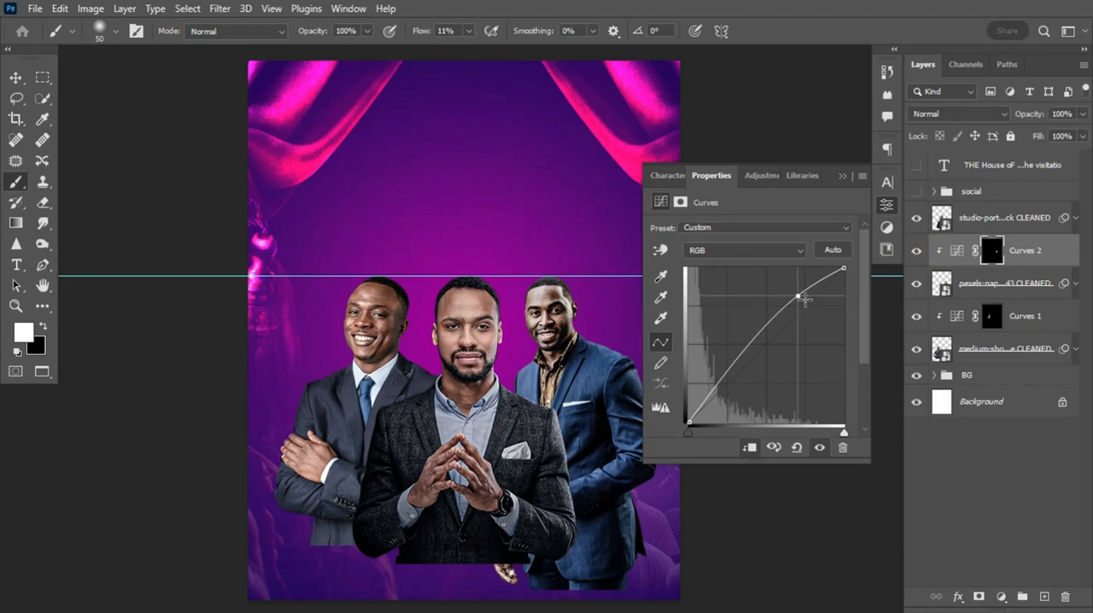
# Raise the Curves 2 curve further to strengthen the face highlight, compare with the layer hidden, and collapse the adjustment settings
pyautogui.moveTo(797, 297)
pyautogui.mouseDown()
pyautogui.moveTo(808, 324)
pyautogui.moveTo(782, 291)
pyautogui.mouseUp()
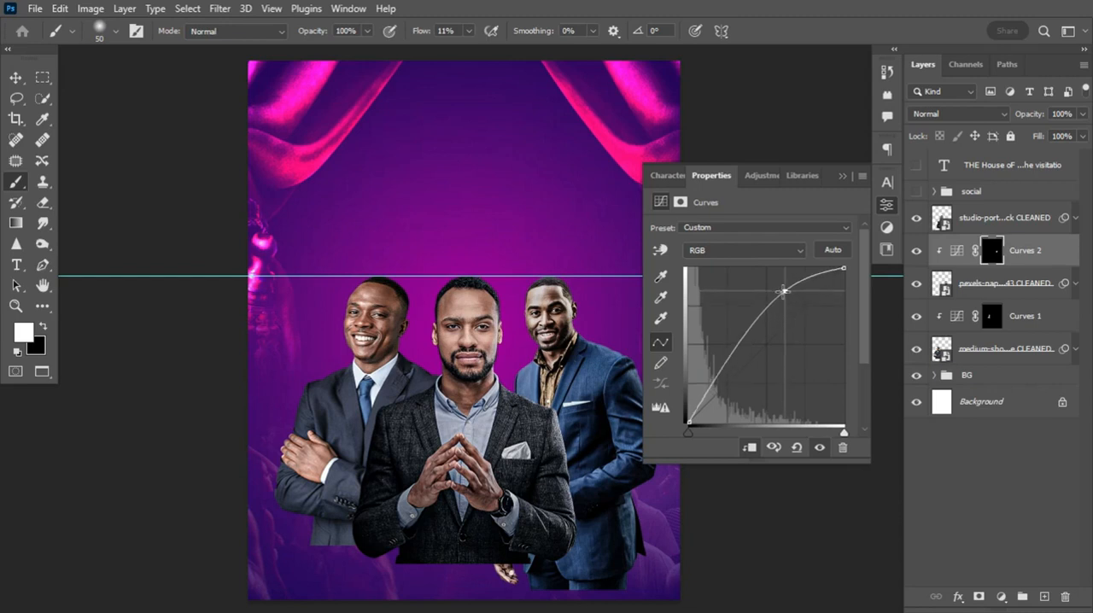
pyautogui.click(917, 250)
pyautogui.click(918, 250)
pyautogui.click(919, 250)
pyautogui.click(920, 250)
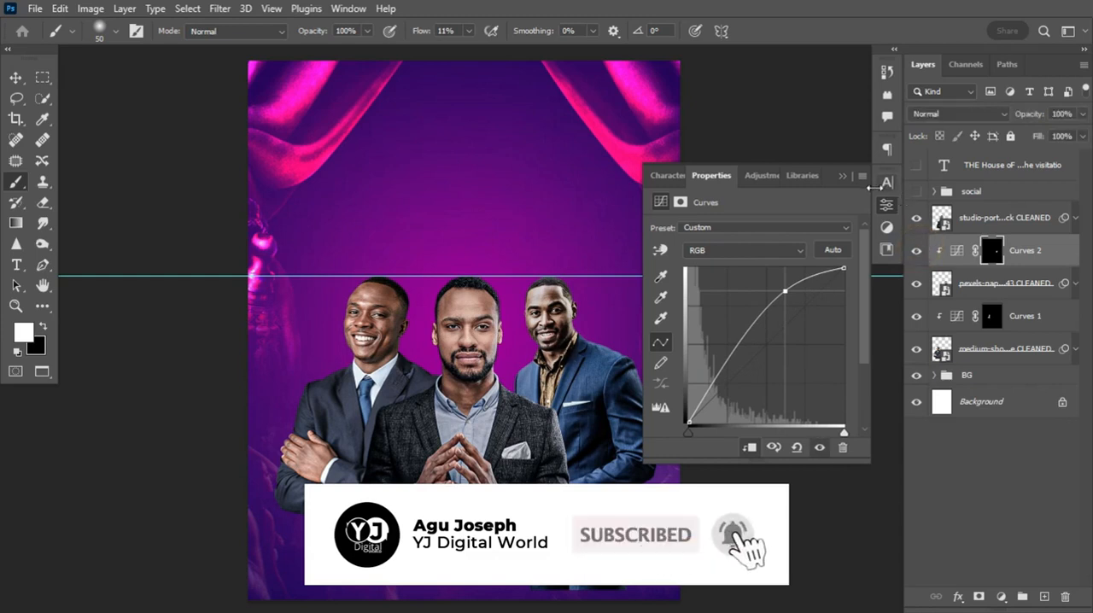
pyautogui.click(841, 177)
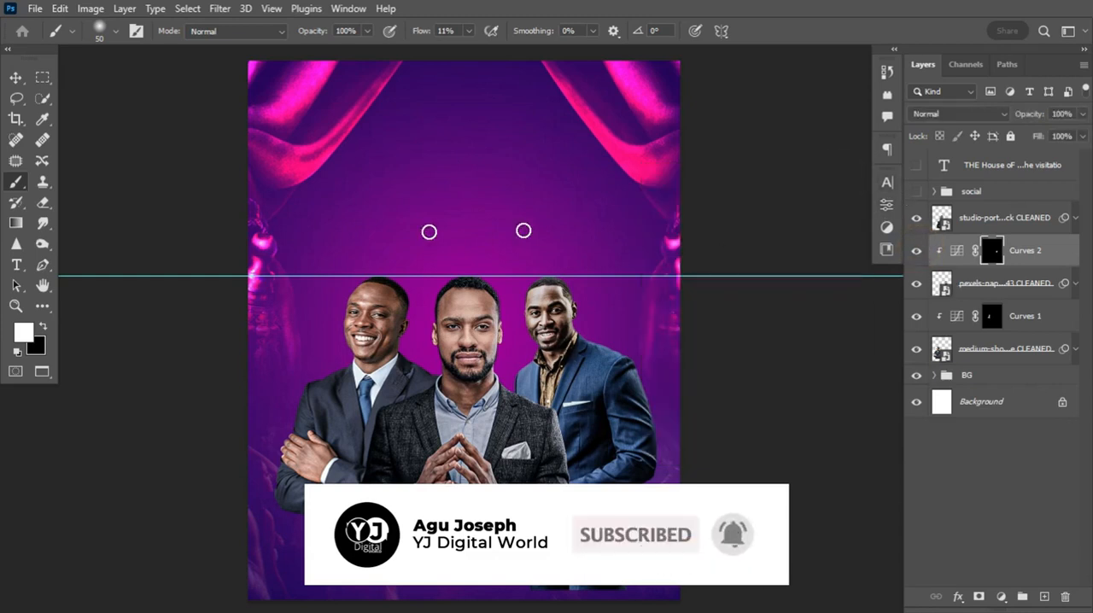
# Add a Color Balance adjustment layer above Curves 1 and clip it to the medium-shot-male portrait
pyautogui.click(15, 77)
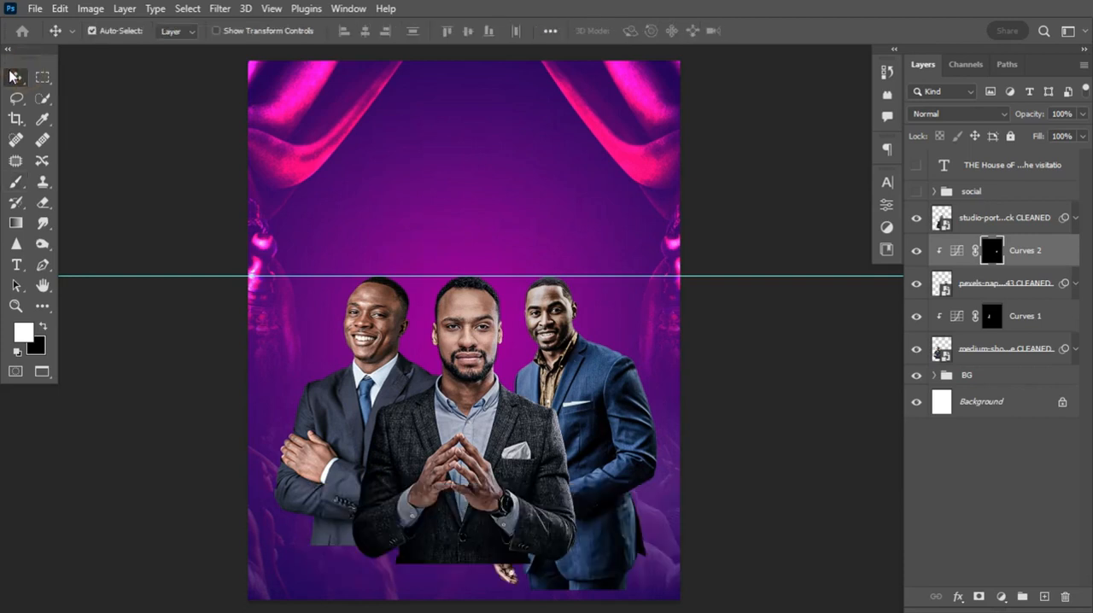
pyautogui.click(479, 311)
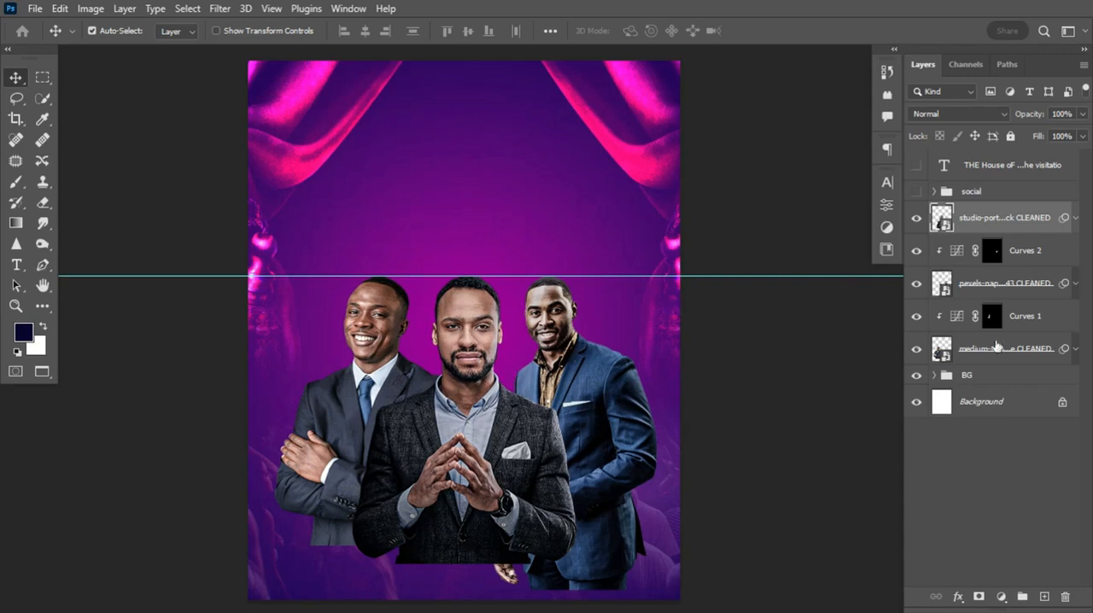
pyautogui.click(1022, 349)
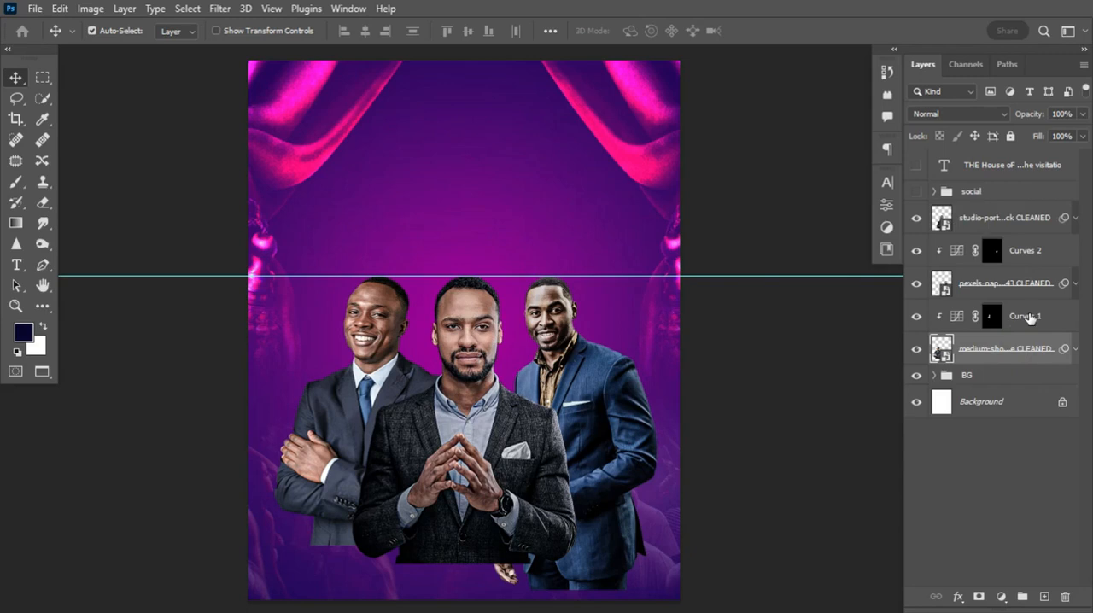
pyautogui.click(1033, 315)
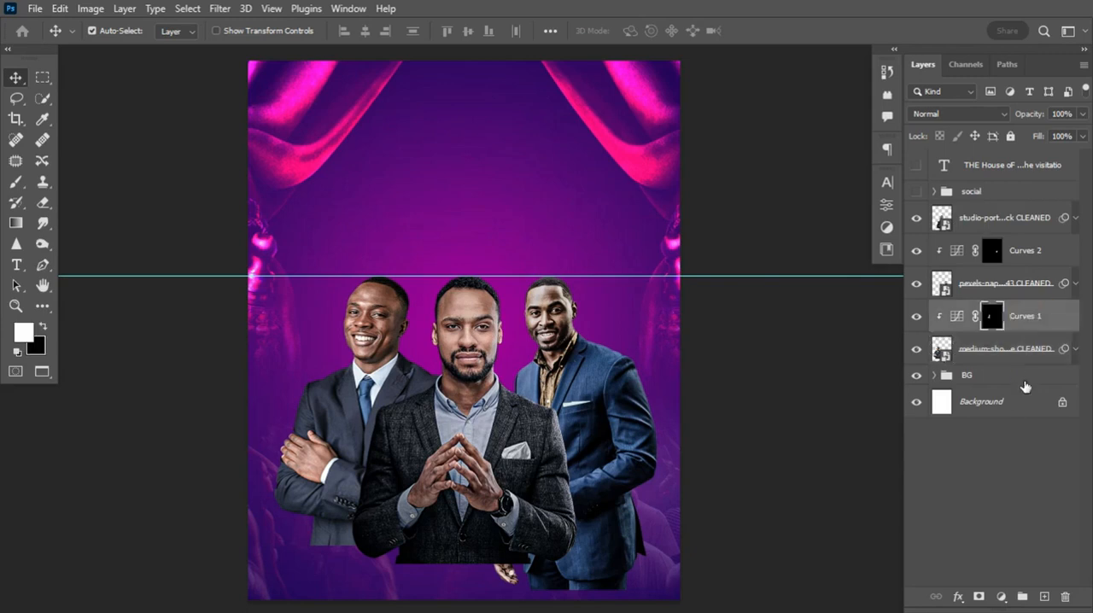
pyautogui.click(1003, 597)
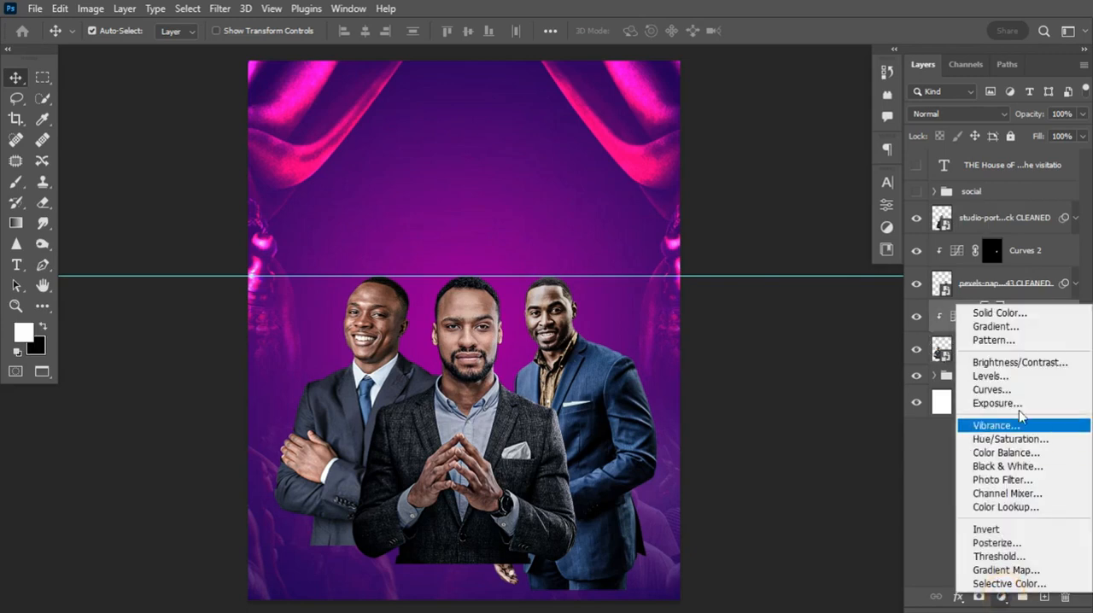
pyautogui.click(1014, 453)
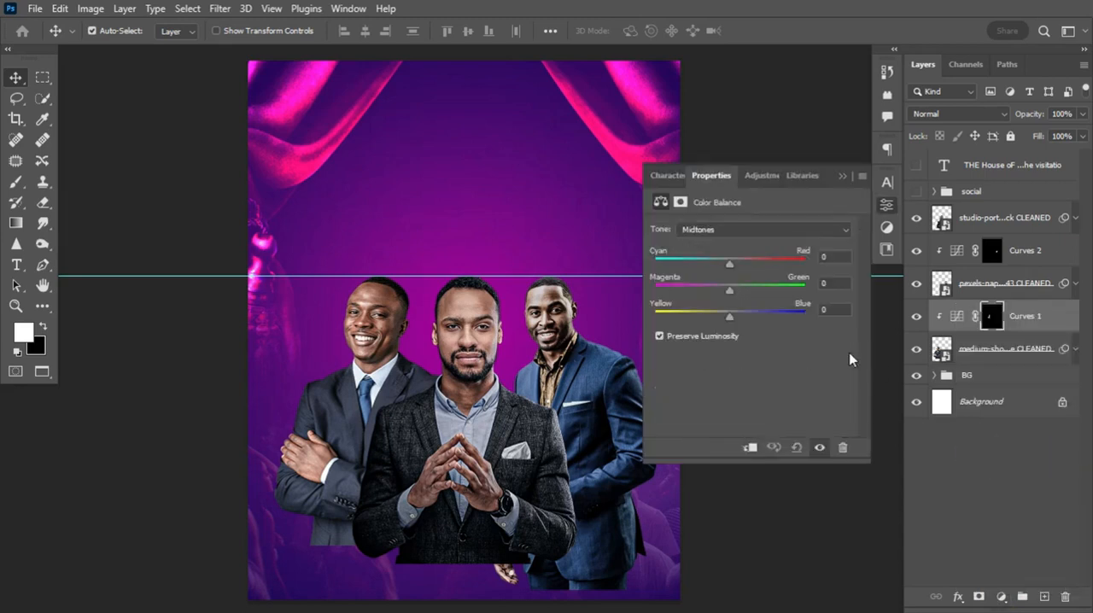
pyautogui.click(750, 450)
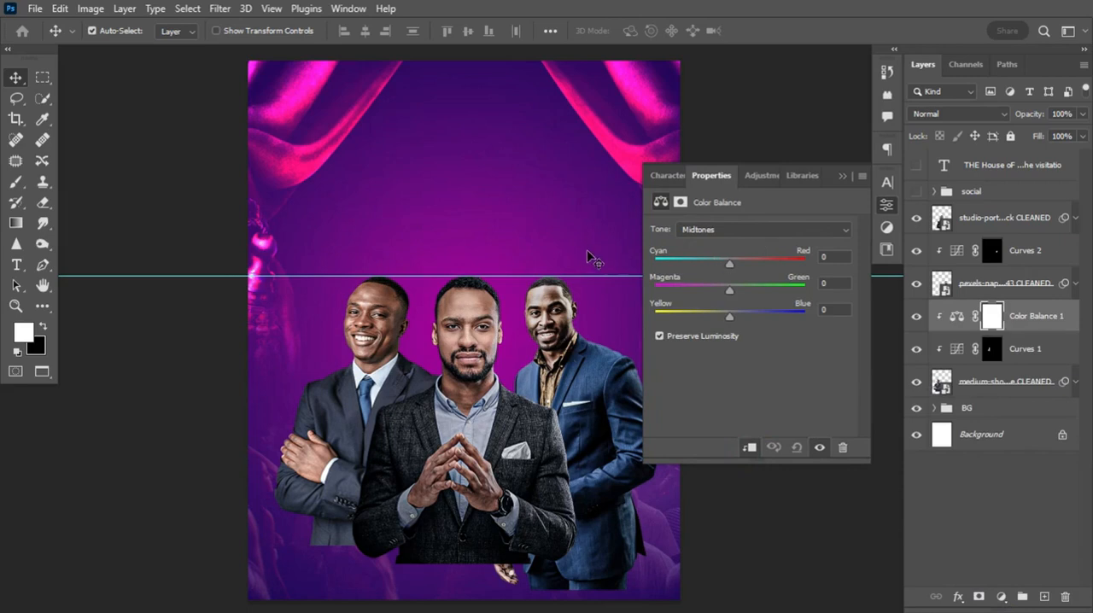
# Set the Color Balance midtones to -10 Cyan-Red and +23 Yellow-Blue, and compare with the adjustment hidden
pyautogui.moveTo(728, 265); pyautogui.dragTo(721, 265)
pyautogui.moveTo(728, 315); pyautogui.dragTo(746, 322)
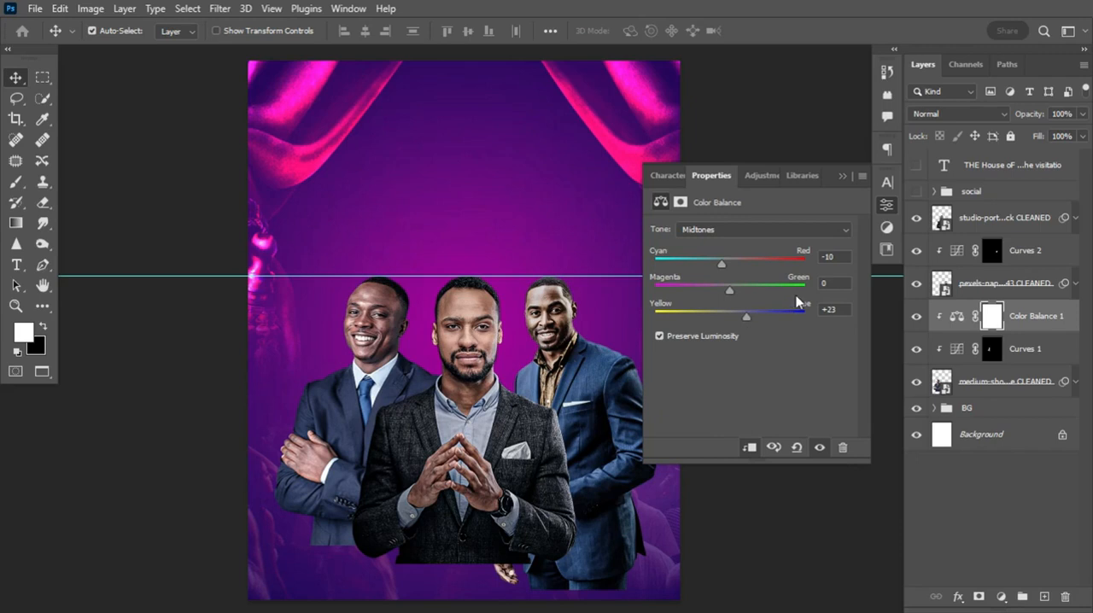
pyautogui.click(819, 447)
pyautogui.click(819, 447)
# Set the Color Balance shadows to -6 Cyan-Red and +7 Yellow-Blue
pyautogui.click(763, 232)
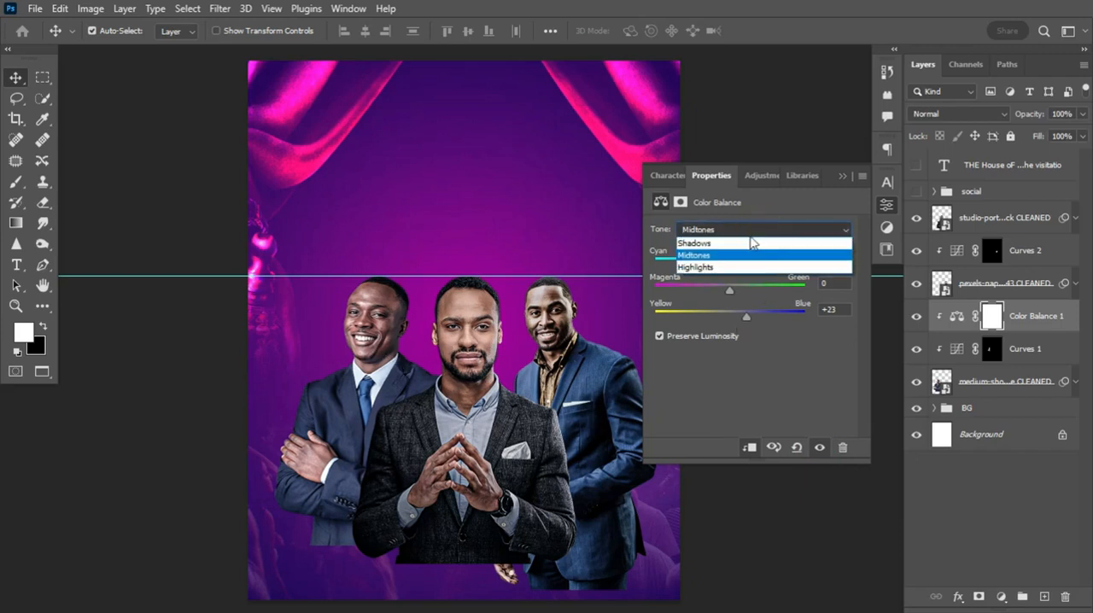
pyautogui.click(722, 242)
pyautogui.moveTo(728, 266); pyautogui.dragTo(724, 267)
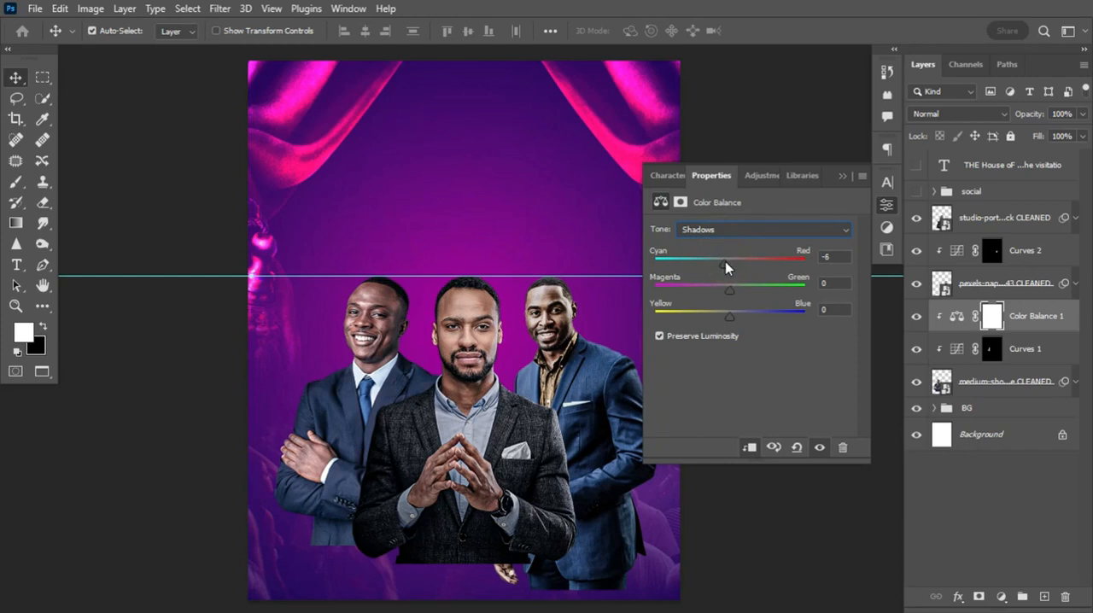
pyautogui.moveTo(735, 318); pyautogui.dragTo(734, 317)
# Reduce the Color Balance midtones' Yellow-Blue to +13 and fine-tune their Cyan-Red balance
pyautogui.click(740, 229)
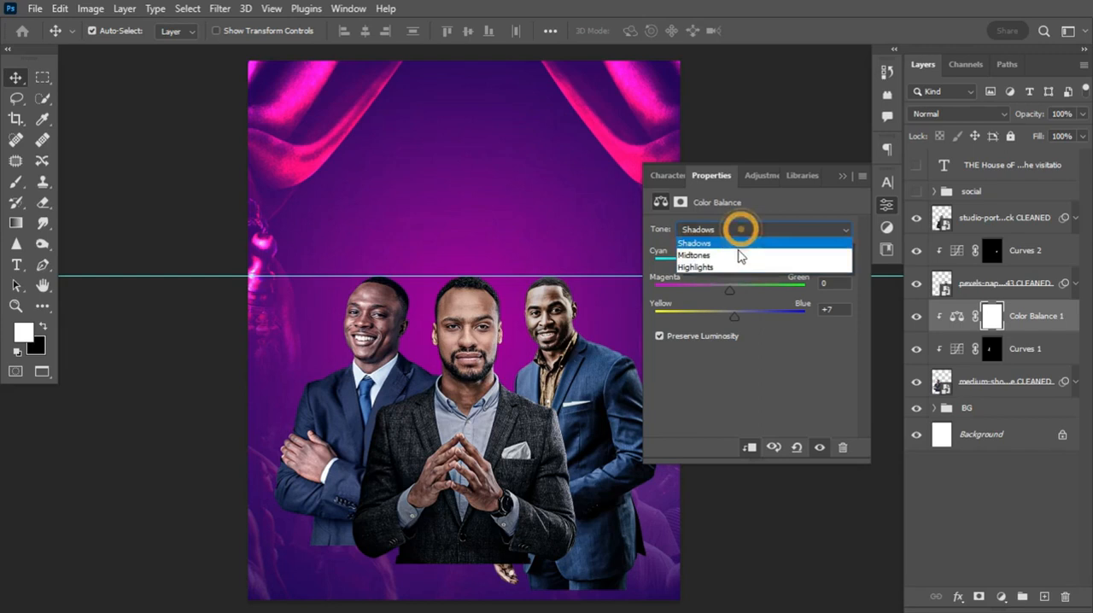
pyautogui.click(735, 256)
pyautogui.moveTo(742, 318); pyautogui.dragTo(740, 317)
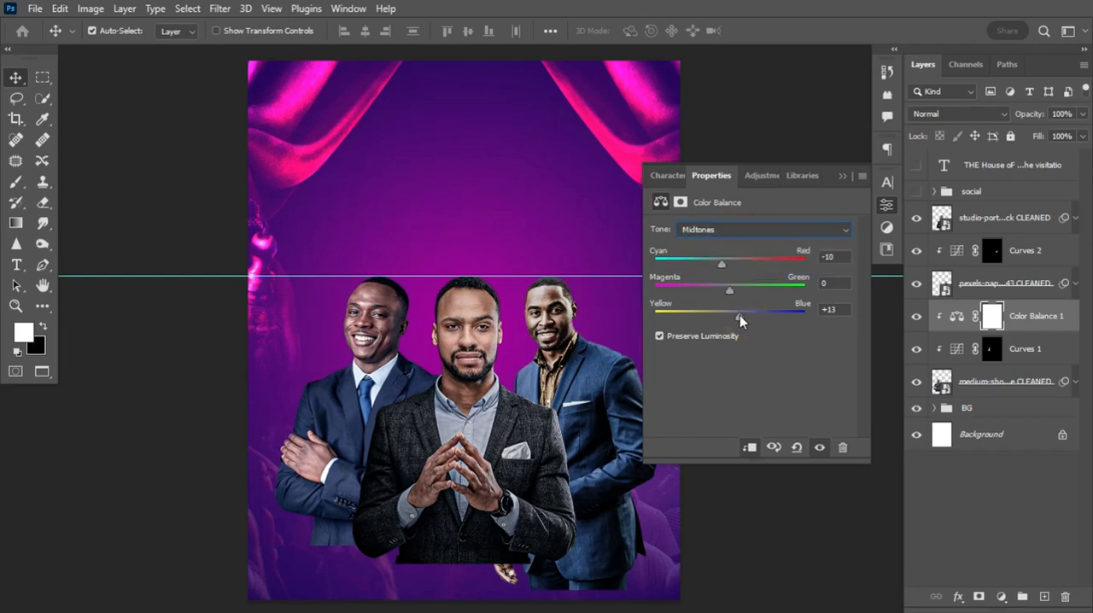
pyautogui.click(736, 229)
pyautogui.click(737, 230)
pyautogui.moveTo(721, 263); pyautogui.dragTo(723, 264)
pyautogui.moveTo(723, 264); pyautogui.dragTo(721, 263)
# Shift the highlights of Color Balance 1 to about +28 Cyan-Red and raise their Yellow-Blue toward blue
pyautogui.click(757, 224)
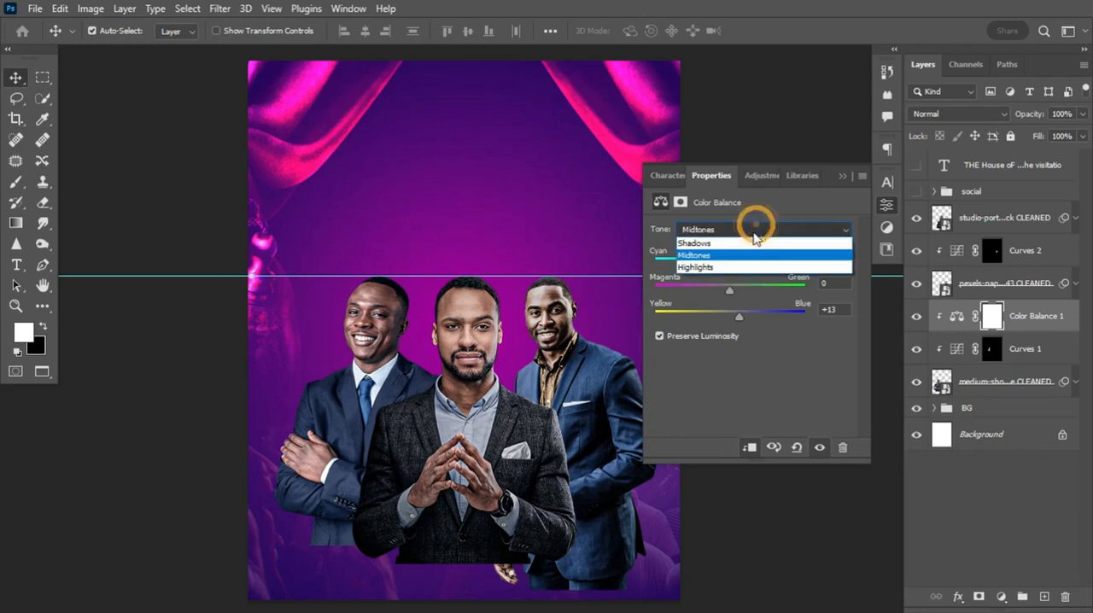
pyautogui.click(728, 268)
pyautogui.moveTo(729, 264); pyautogui.dragTo(747, 268)
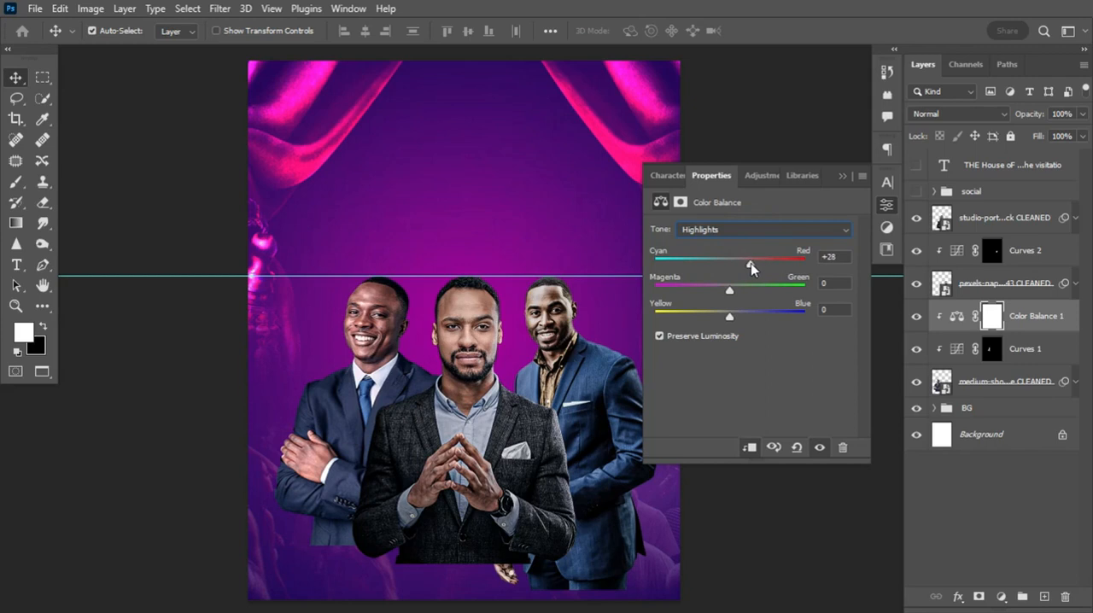
pyautogui.moveTo(752, 268); pyautogui.dragTo(753, 273)
pyautogui.moveTo(730, 317); pyautogui.dragTo(743, 323)
pyautogui.click(842, 176)
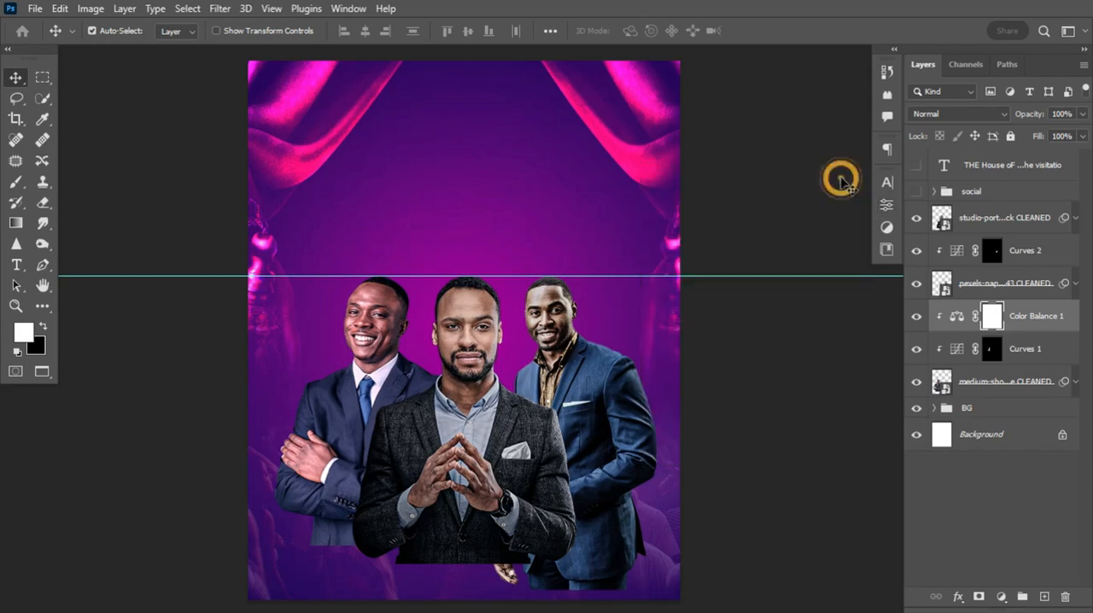
# Add a Color Balance adjustment layer above Curves 2 and clip it to the pexels portrait
pyautogui.click(964, 290)
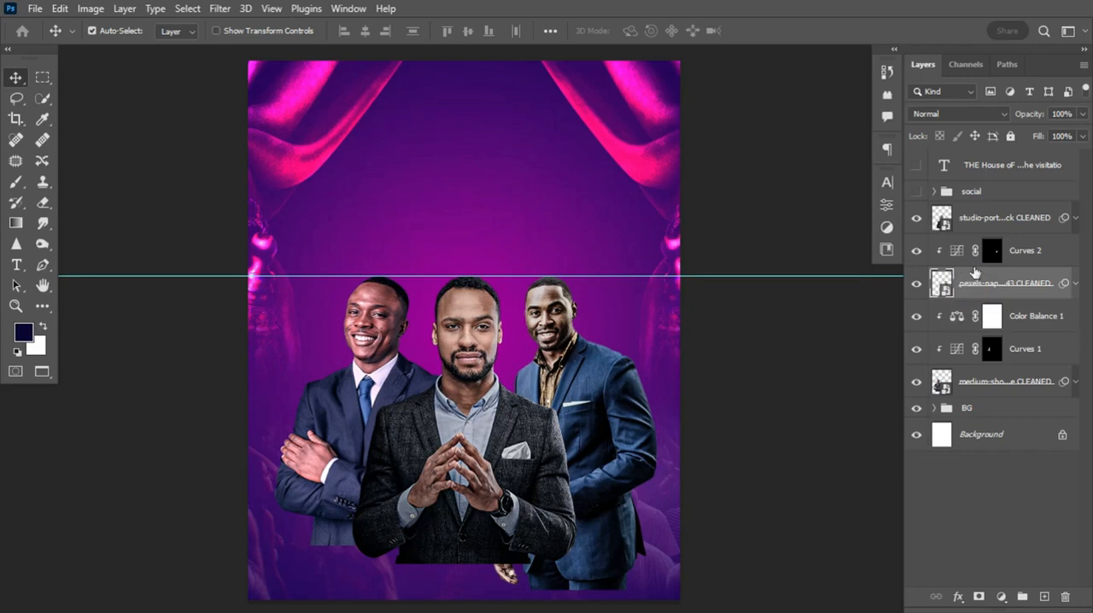
pyautogui.click(957, 250)
pyautogui.click(916, 283)
pyautogui.click(916, 283)
pyautogui.click(1001, 596)
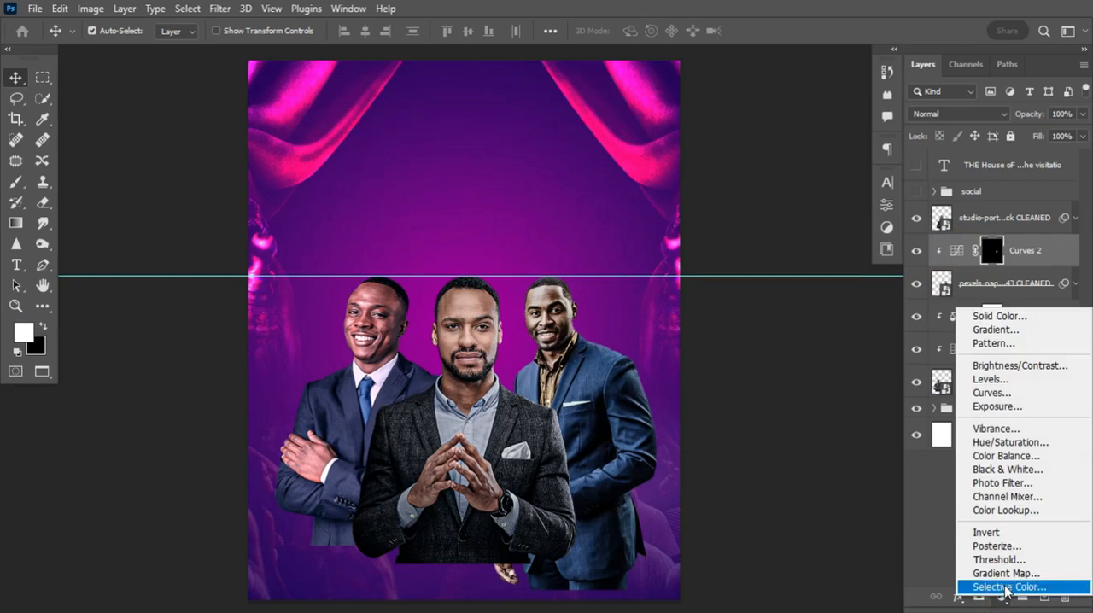
pyautogui.click(1005, 456)
pyautogui.click(748, 447)
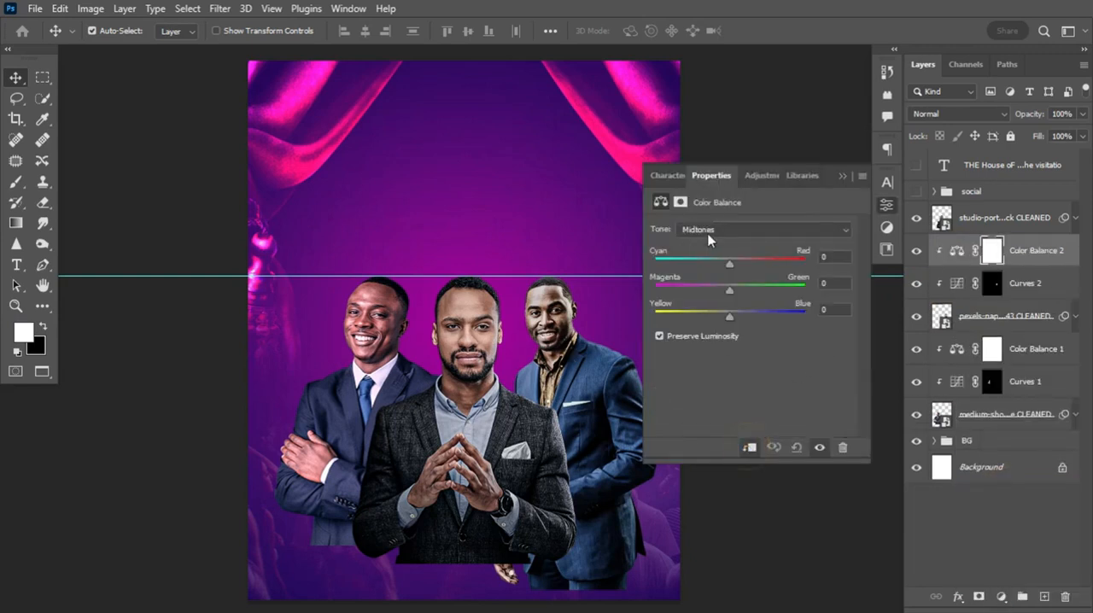
# Set the Color Balance 2 midtones' Yellow-Blue to +10 and shift their Cyan-Red slightly toward cyan
pyautogui.moveTo(730, 263); pyautogui.dragTo(723, 263)
pyautogui.moveTo(730, 313); pyautogui.dragTo(737, 320)
pyautogui.click(738, 320)
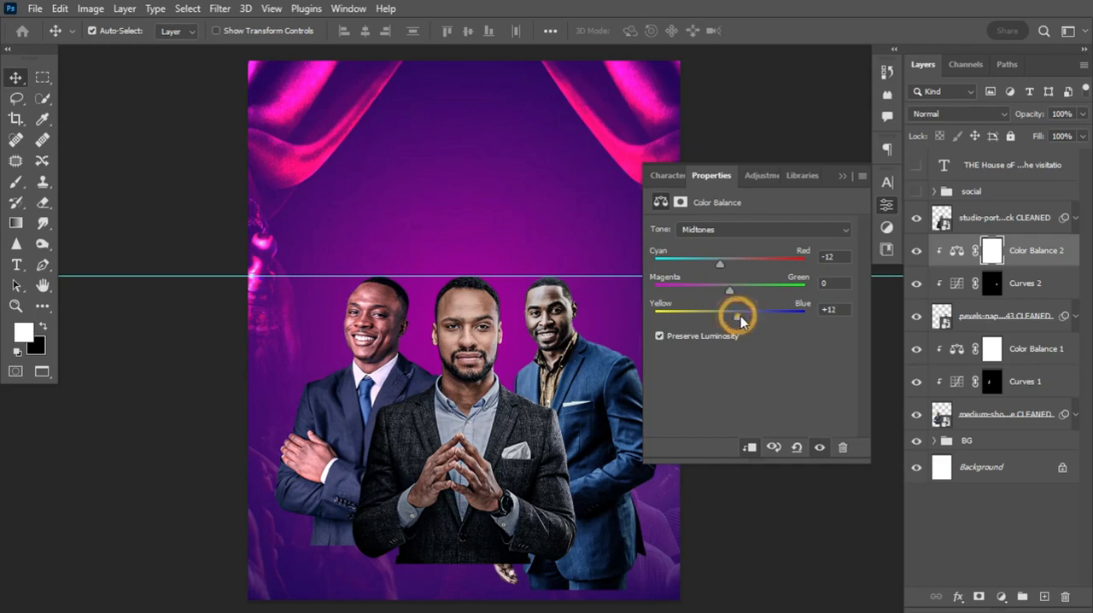
pyautogui.click(736, 316)
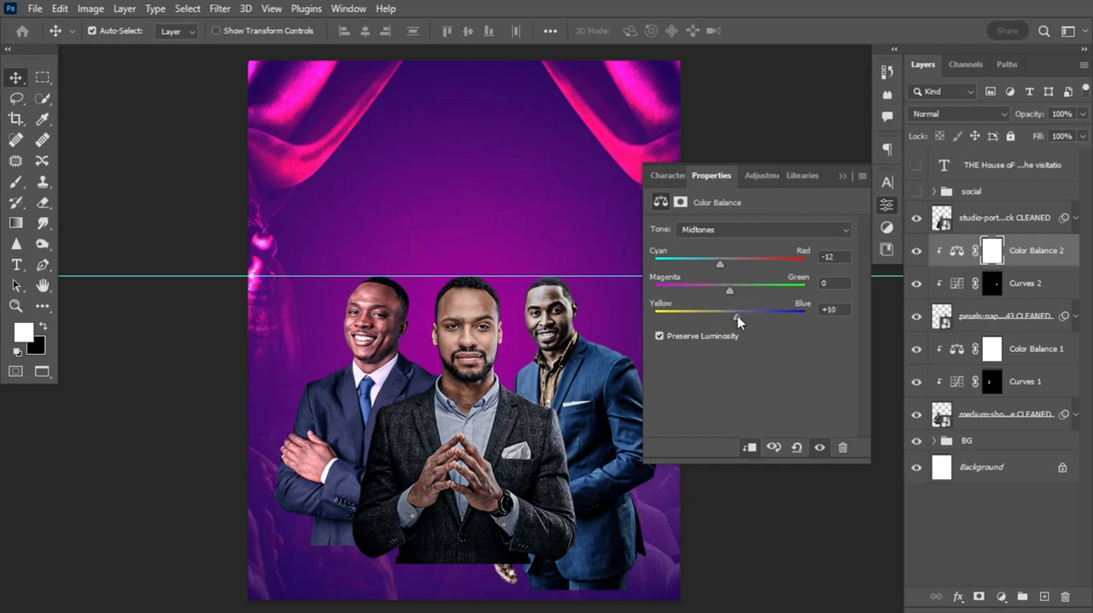
pyautogui.click(719, 265)
pyautogui.click(721, 265)
pyautogui.click(721, 266)
pyautogui.moveTo(722, 266); pyautogui.dragTo(727, 267)
# Set the Color Balance 2 shadows to -3 Cyan-Red and +6 Yellow-Blue
pyautogui.click(759, 231)
pyautogui.click(739, 244)
pyautogui.moveTo(724, 262); pyautogui.dragTo(723, 262)
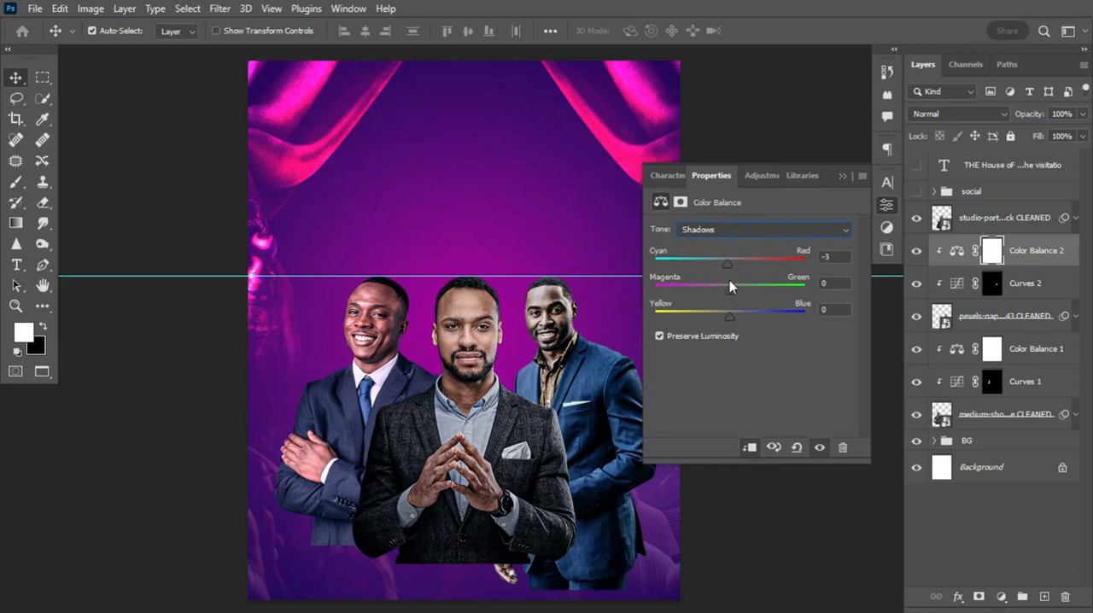
pyautogui.moveTo(729, 316); pyautogui.dragTo(734, 317)
# Set the Color Balance 2 highlights to +20 Cyan-Red and +20 Yellow-Blue
pyautogui.click(779, 226)
pyautogui.click(760, 259)
pyautogui.click(757, 229)
pyautogui.moveTo(730, 264); pyautogui.dragTo(735, 264)
pyautogui.moveTo(738, 321); pyautogui.dragTo(738, 322)
# Add a Color Balance adjustment layer above the studio portrait and shift its midtones toward cyan and blue
pyautogui.click(468, 316)
pyautogui.press('d')
pyautogui.click(1001, 597)
pyautogui.click(1004, 460)
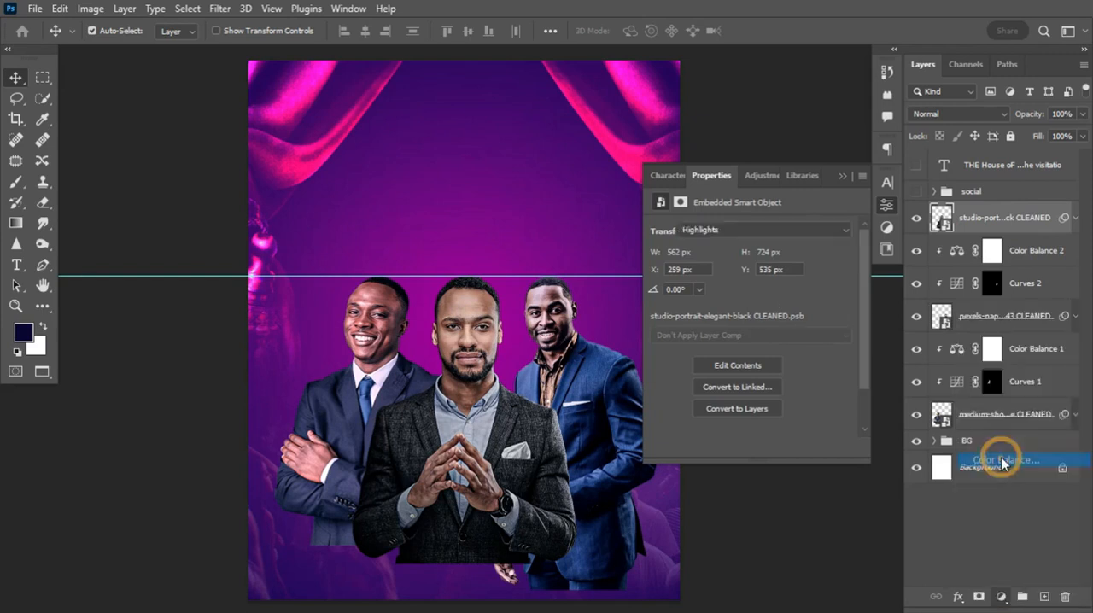
pyautogui.moveTo(730, 264); pyautogui.dragTo(721, 266)
pyautogui.moveTo(729, 316); pyautogui.dragTo(735, 317)
# Shift the Color Balance 3 shadows slightly toward cyan and blue
pyautogui.click(732, 229)
pyautogui.click(726, 244)
pyautogui.moveTo(730, 265); pyautogui.dragTo(726, 264)
pyautogui.moveTo(730, 317); pyautogui.dragTo(736, 317)
# Set the Color Balance 3 highlights' Yellow-Blue to +29 and shift their Cyan-Red to a little under +30
pyautogui.click(734, 229)
pyautogui.click(731, 270)
pyautogui.moveTo(730, 265); pyautogui.dragTo(750, 266)
pyautogui.moveTo(730, 317); pyautogui.dragTo(752, 315)
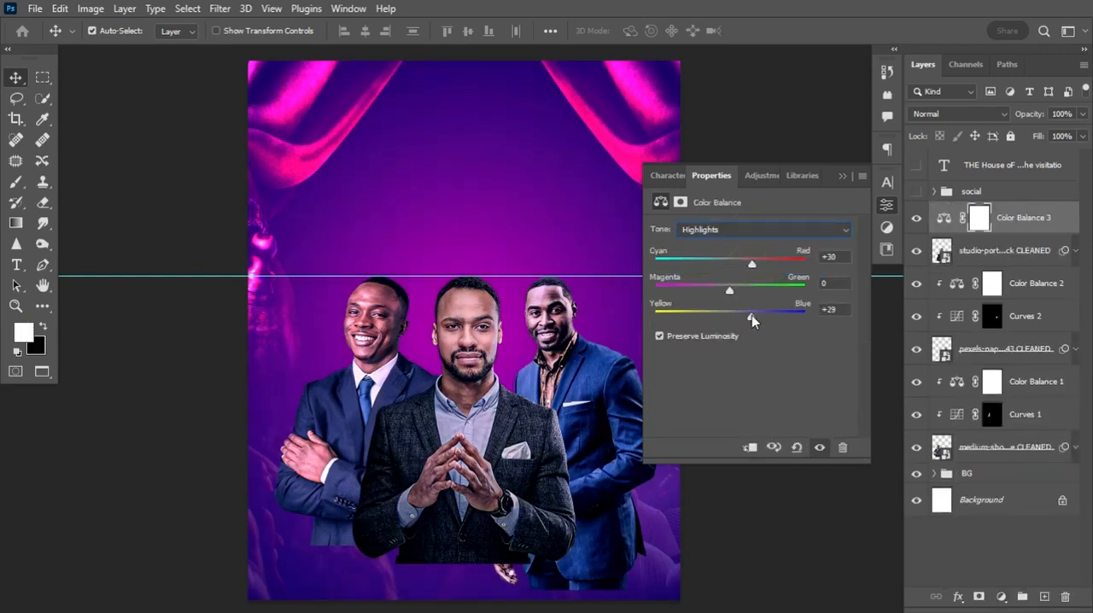
pyautogui.moveTo(754, 263); pyautogui.dragTo(747, 268)
pyautogui.click(835, 175)
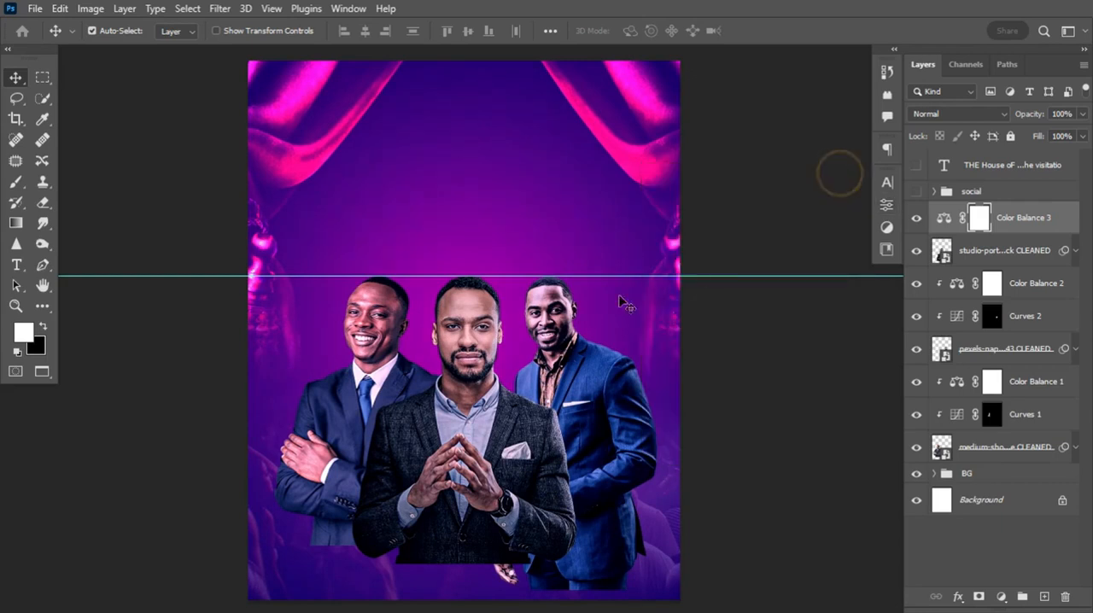
# Edit the pexels portrait's Camera Raw smart filter, setting Contrast to -16 and Whites to -12
pyautogui.click(555, 313)
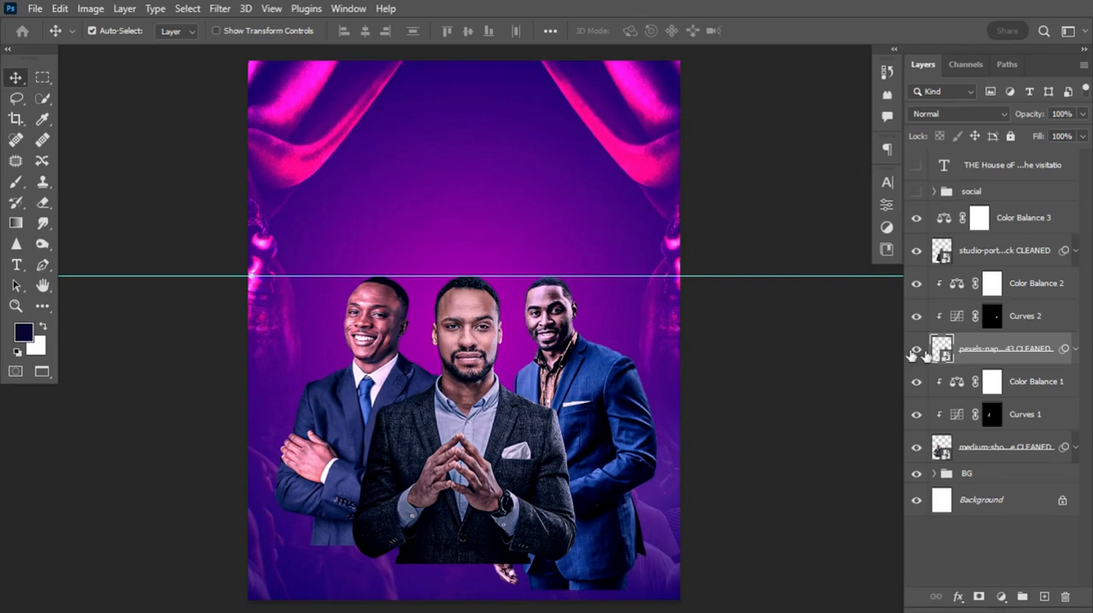
pyautogui.click(1075, 349)
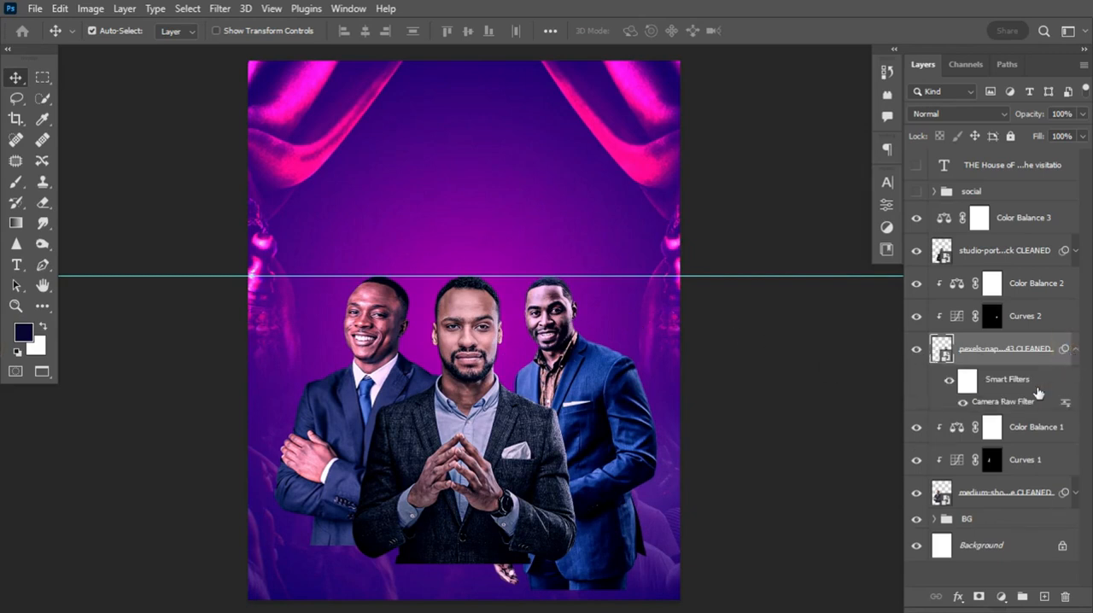
pyautogui.doubleClick(991, 403)
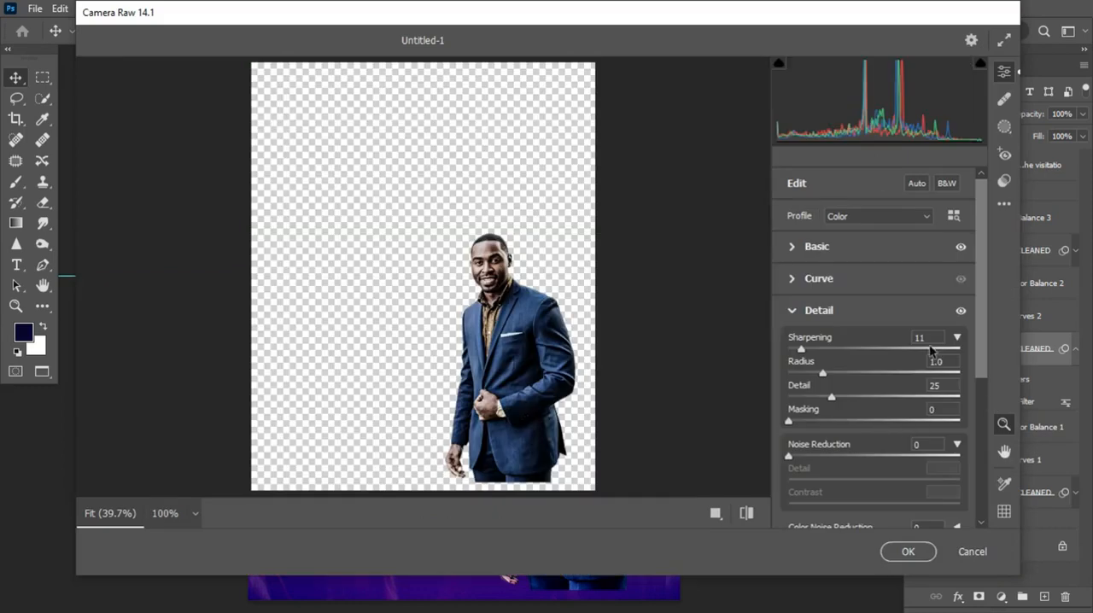
pyautogui.click(795, 248)
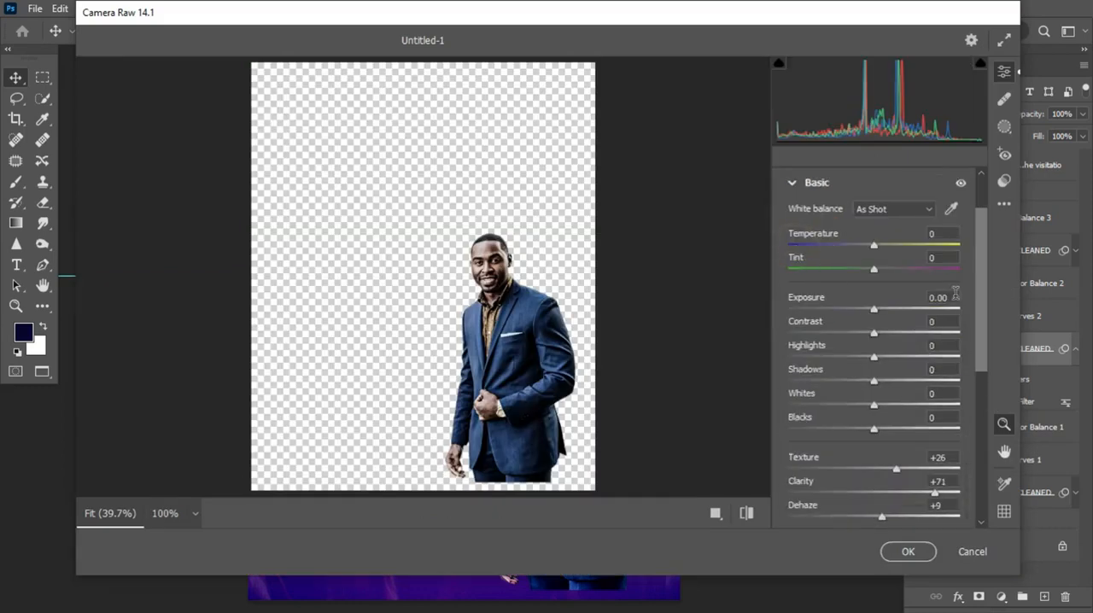
pyautogui.moveTo(980, 267); pyautogui.dragTo(982, 309)
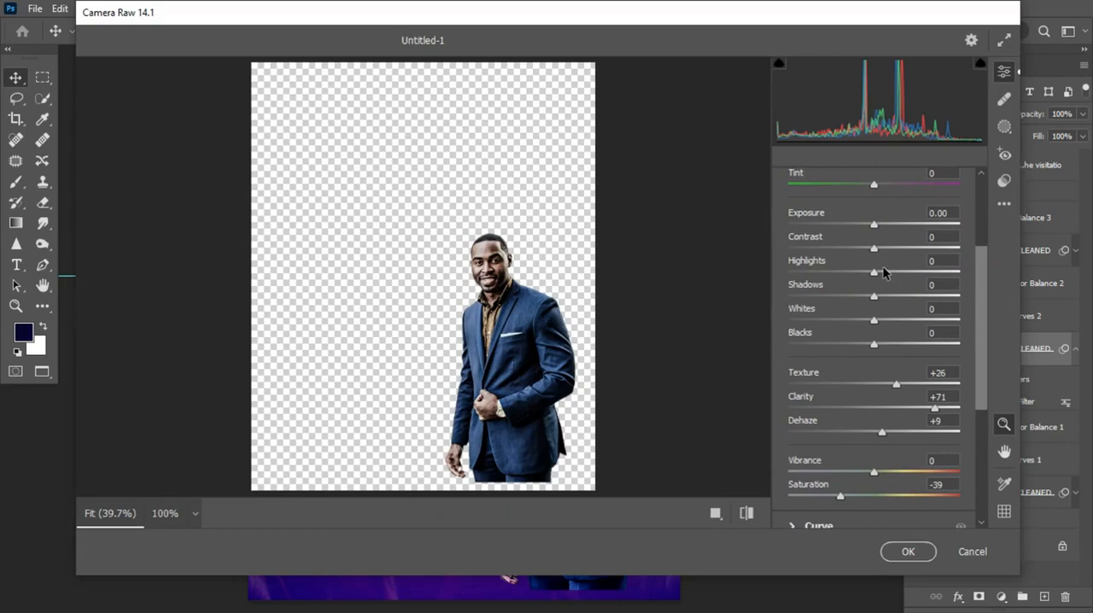
pyautogui.moveTo(872, 247); pyautogui.dragTo(859, 249)
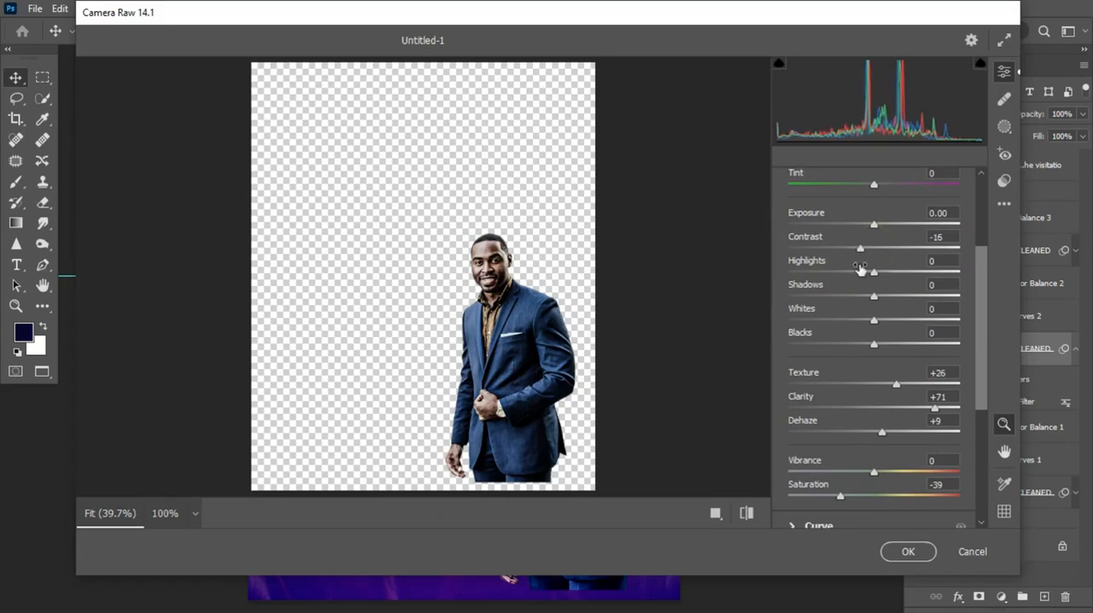
pyautogui.moveTo(872, 319); pyautogui.dragTo(863, 325)
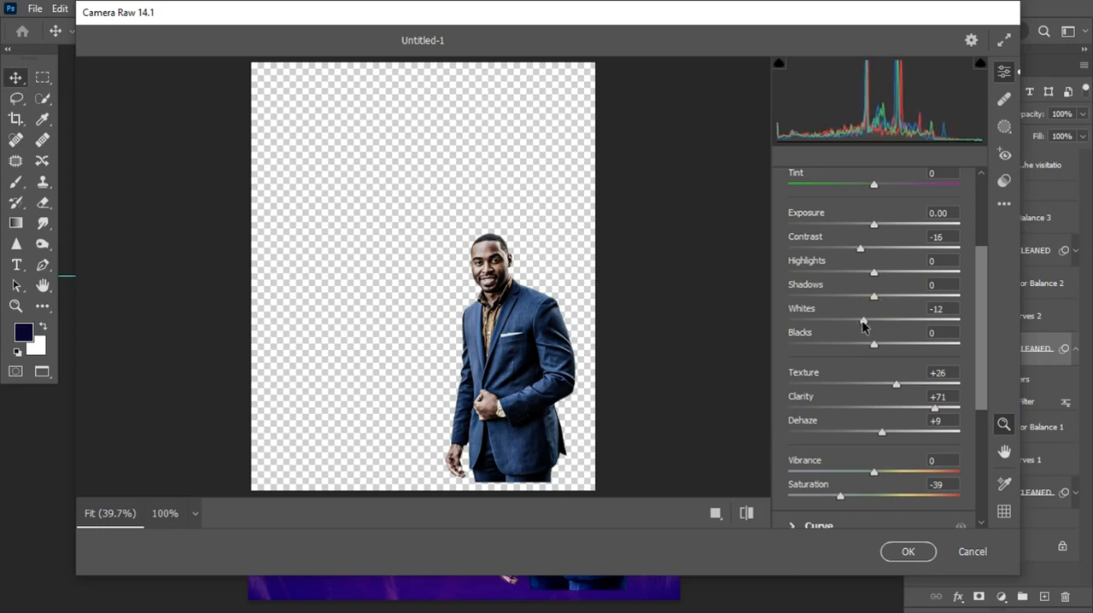
pyautogui.click(906, 550)
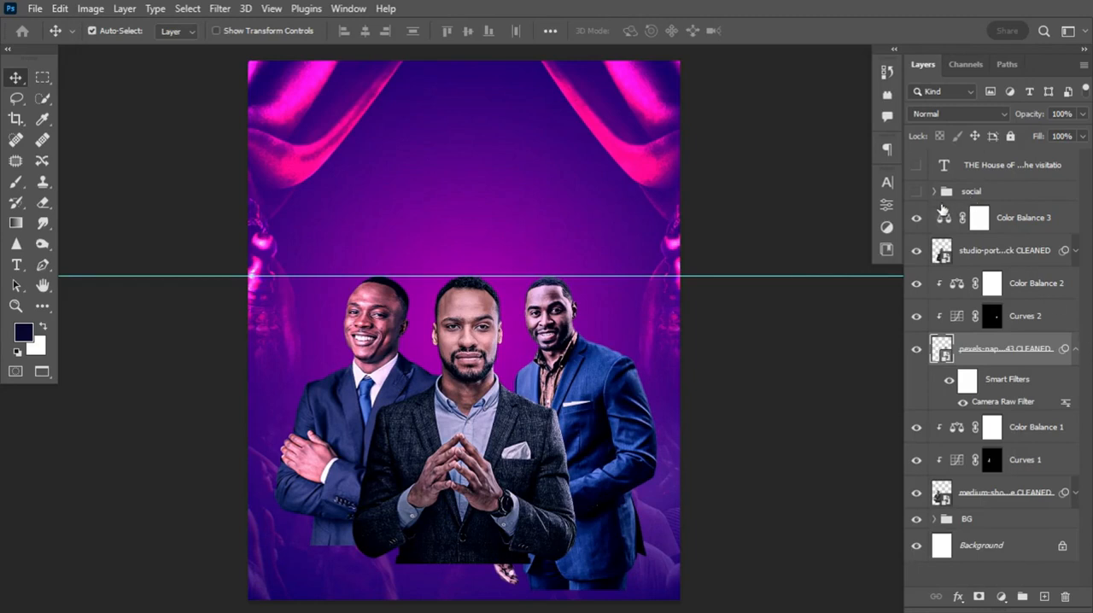
# Group all layers from Color Balance 3 down to the medium-shot-male portrait
pyautogui.click(1024, 217)
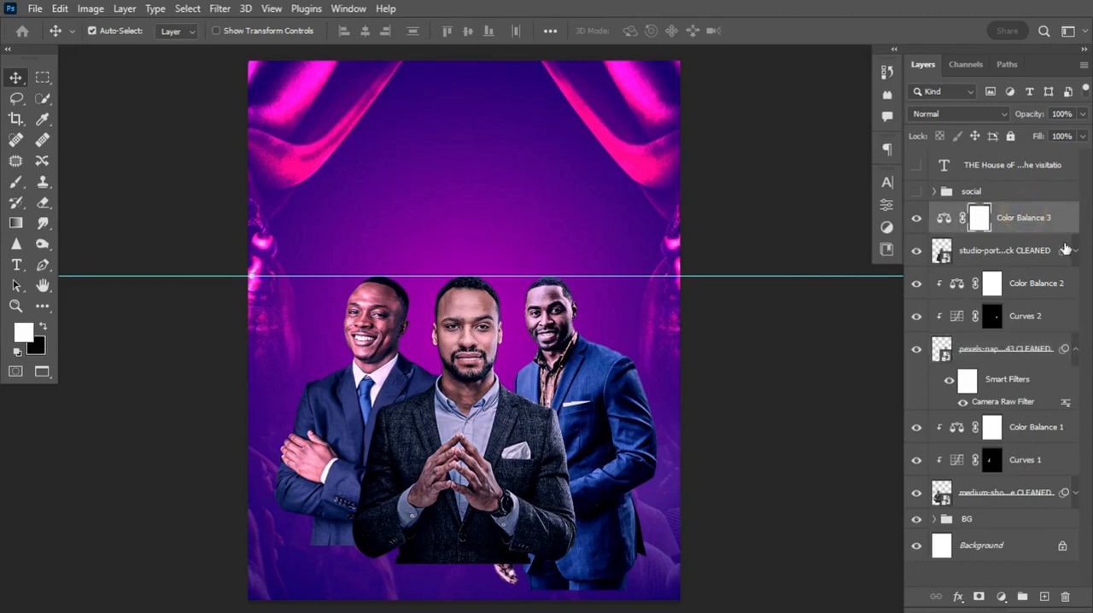
pyautogui.keyDown('shift'); pyautogui.click(1038, 495); pyautogui.keyUp('shift')
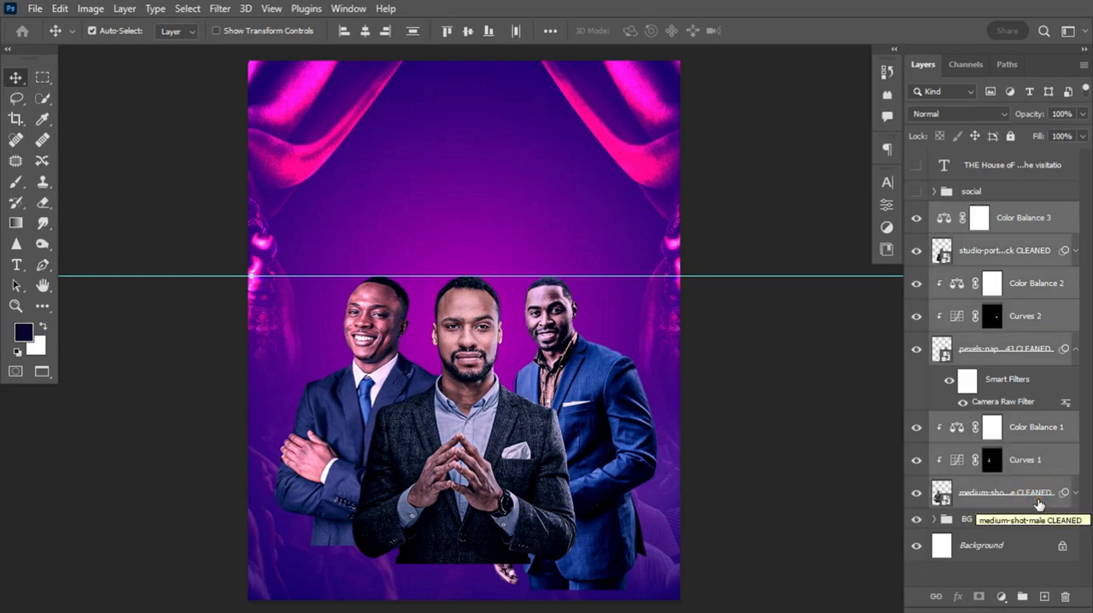
pyautogui.hotkey('ctrl', 'g')
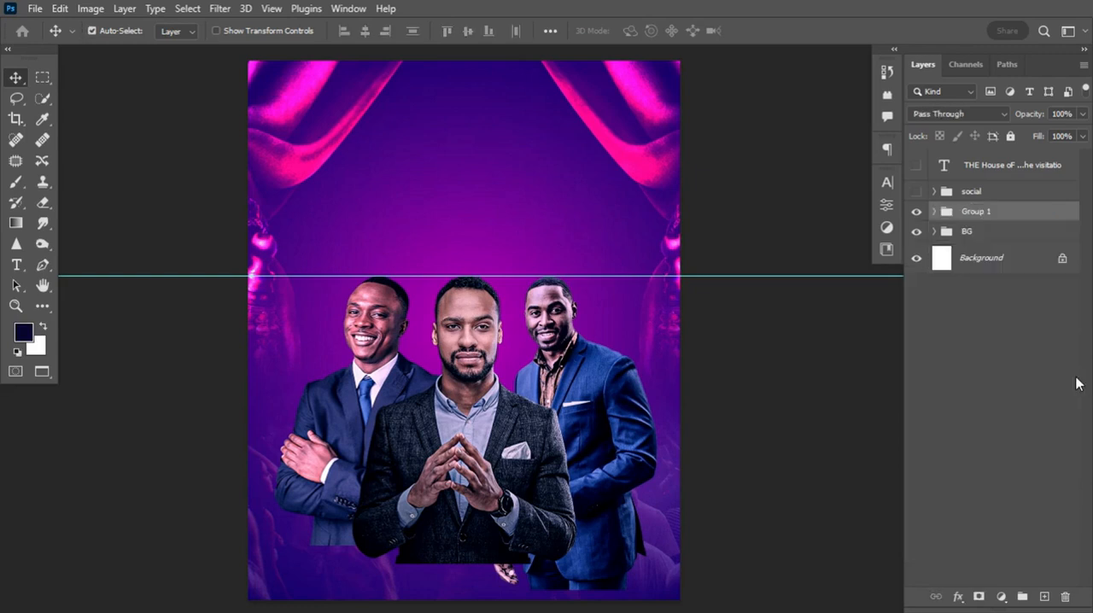
# Compare the flyer with the portrait group hidden and shown
pyautogui.click(919, 213)
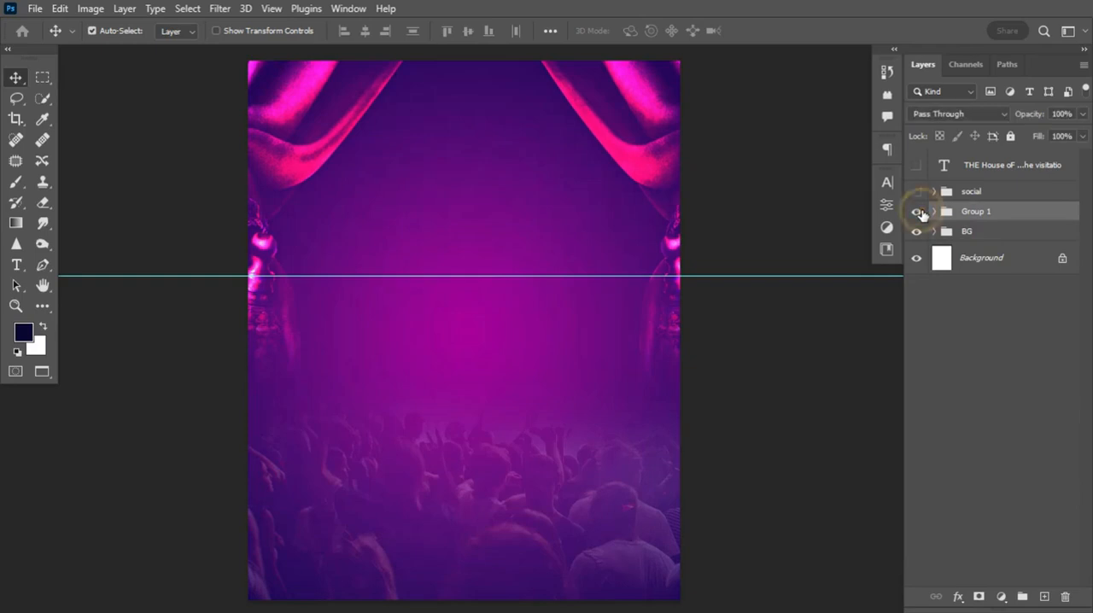
pyautogui.click(919, 213)
pyautogui.click(919, 213)
pyautogui.click(918, 212)
pyautogui.click(919, 212)
pyautogui.click(918, 212)
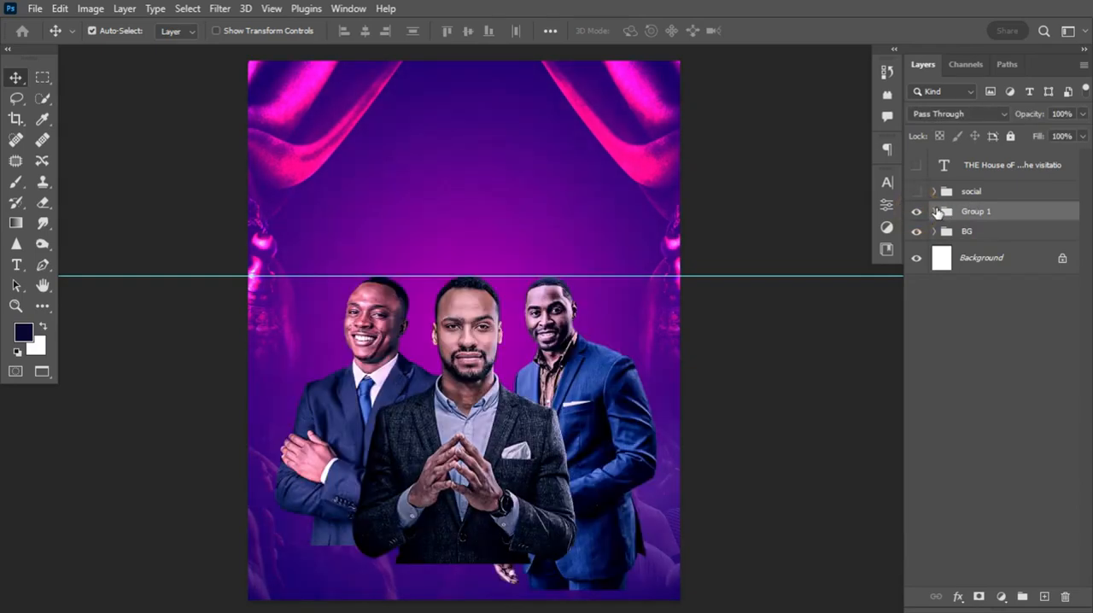
# Clip Color Balance 3 to the studio portrait inside the group and compare with the adjustment hidden
pyautogui.click(935, 211)
pyautogui.click(917, 240)
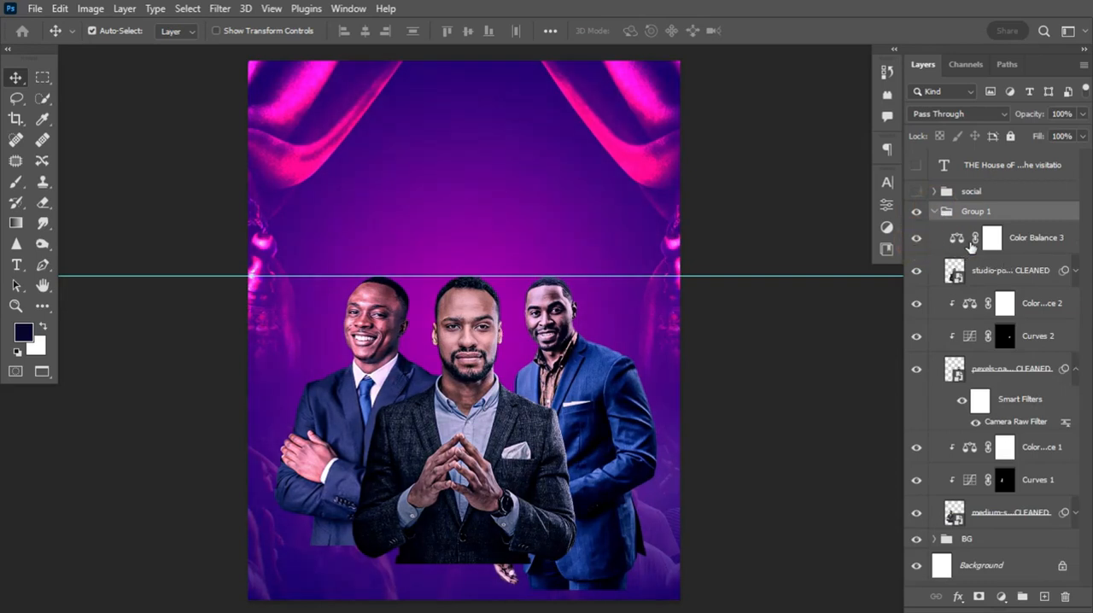
pyautogui.click(1033, 242)
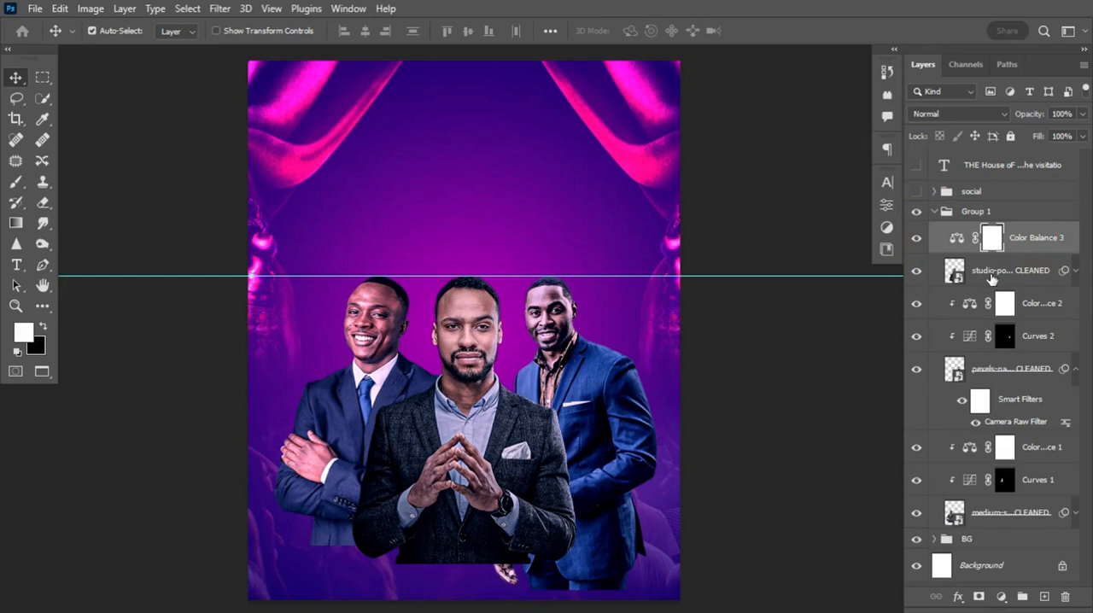
pyautogui.moveTo(1008, 254); pyautogui.dragTo(1010, 251)
pyautogui.keyDown('alt'); pyautogui.click(1011, 253); pyautogui.keyUp('alt')
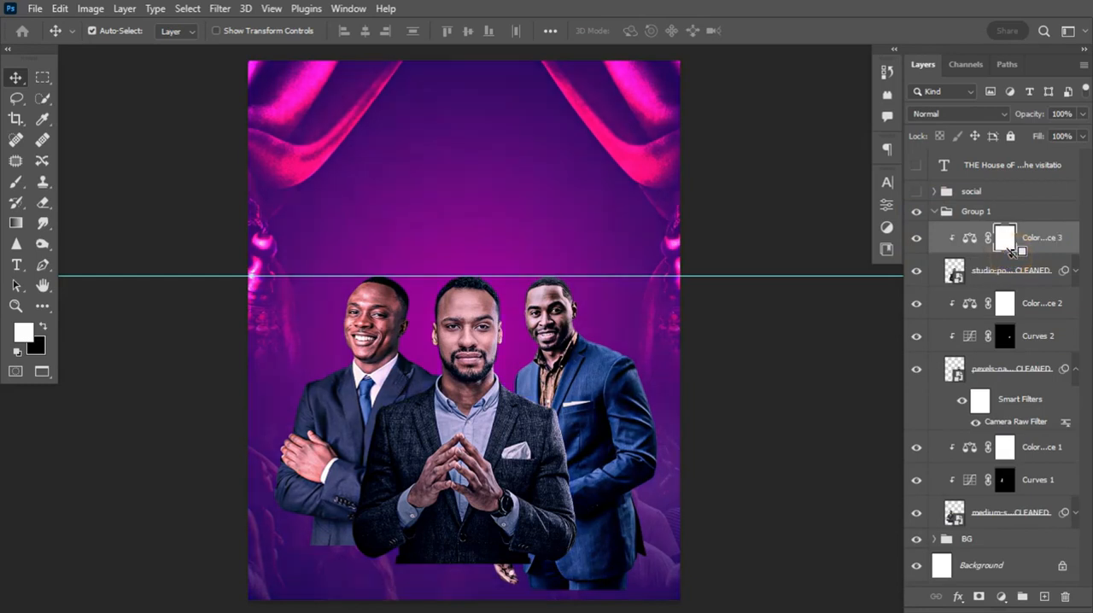
pyautogui.click(919, 241)
pyautogui.click(919, 241)
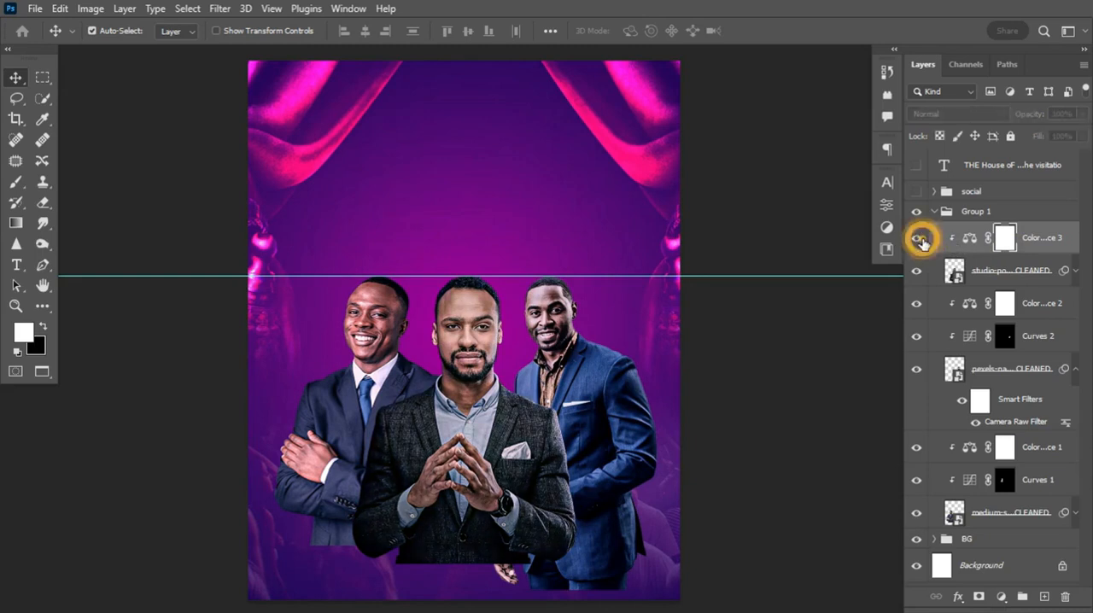
# Collapse the portrait group and rename it PASRORS
pyautogui.click(934, 210)
pyautogui.doubleClick(975, 211)
pyautogui.write('PASTORS')
pyautogui.press('Return')
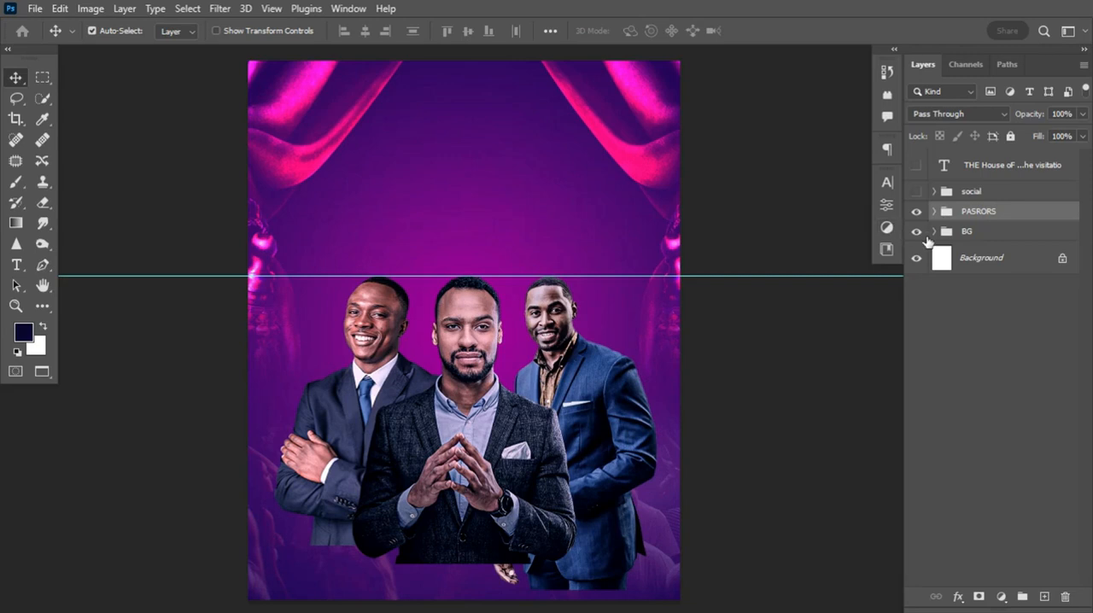
# Center the PASRORS group horizontally on the canvas, using a full-canvas selection, and deselect
pyautogui.press('ctrl')
pyautogui.hotkey('ctrl', 'a')
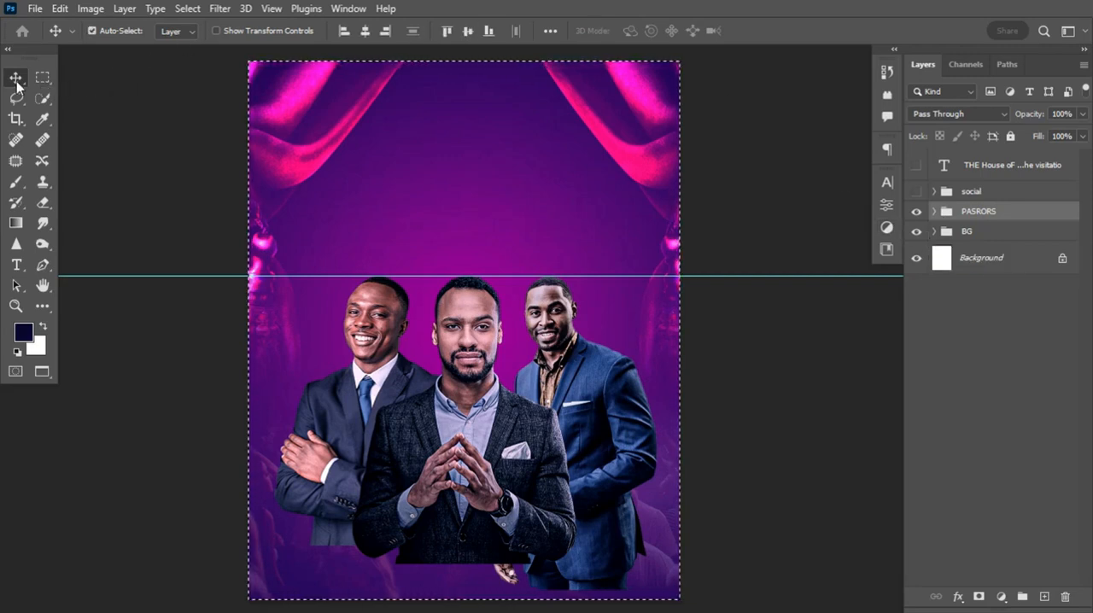
pyautogui.click(366, 32)
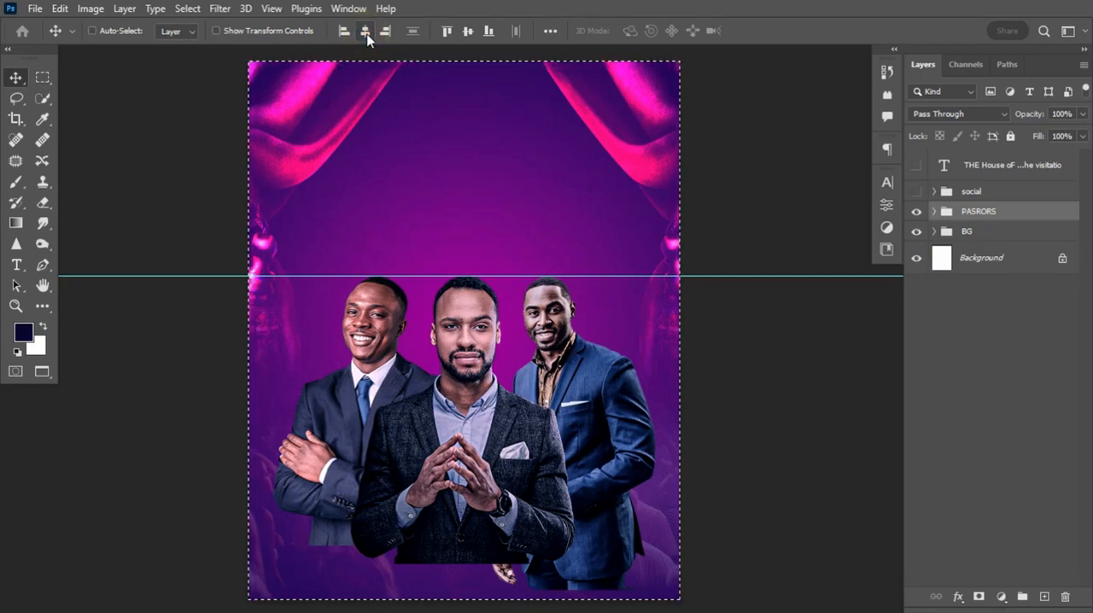
pyautogui.hotkey('ctrl', 'd')
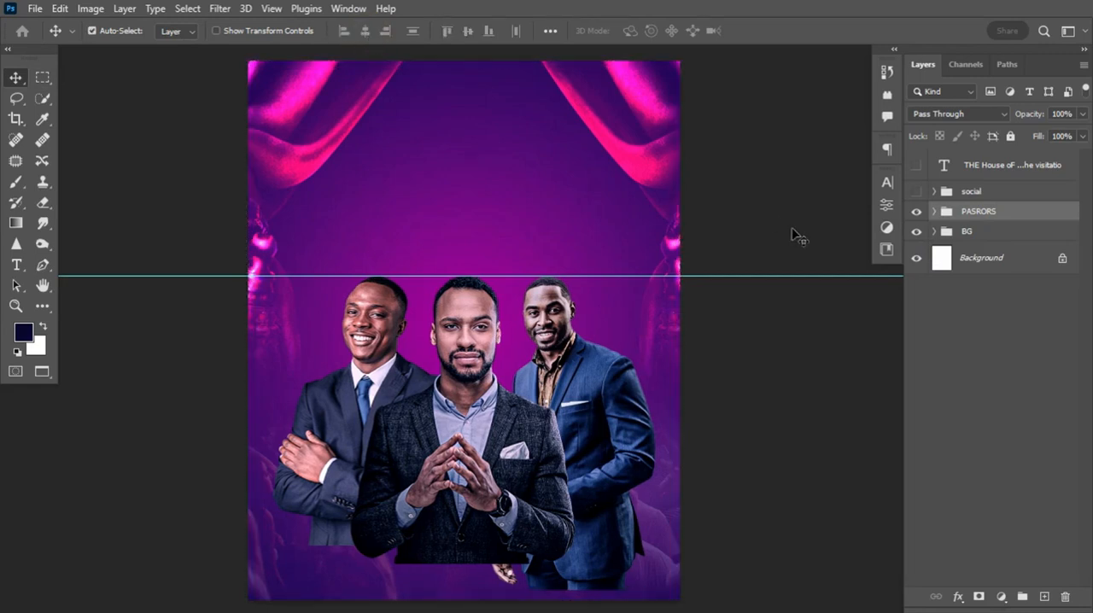
# Add a layer mask to the PASRORS group and choose the white-to-black Basics preset for the Gradient tool
pyautogui.click(979, 597)
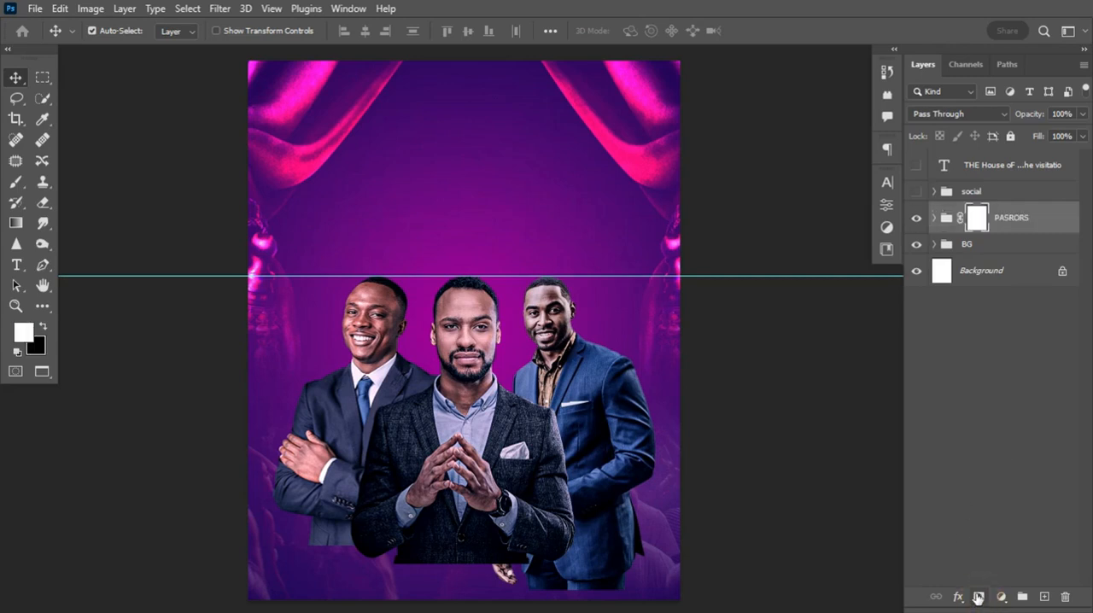
pyautogui.click(16, 223)
pyautogui.click(155, 30)
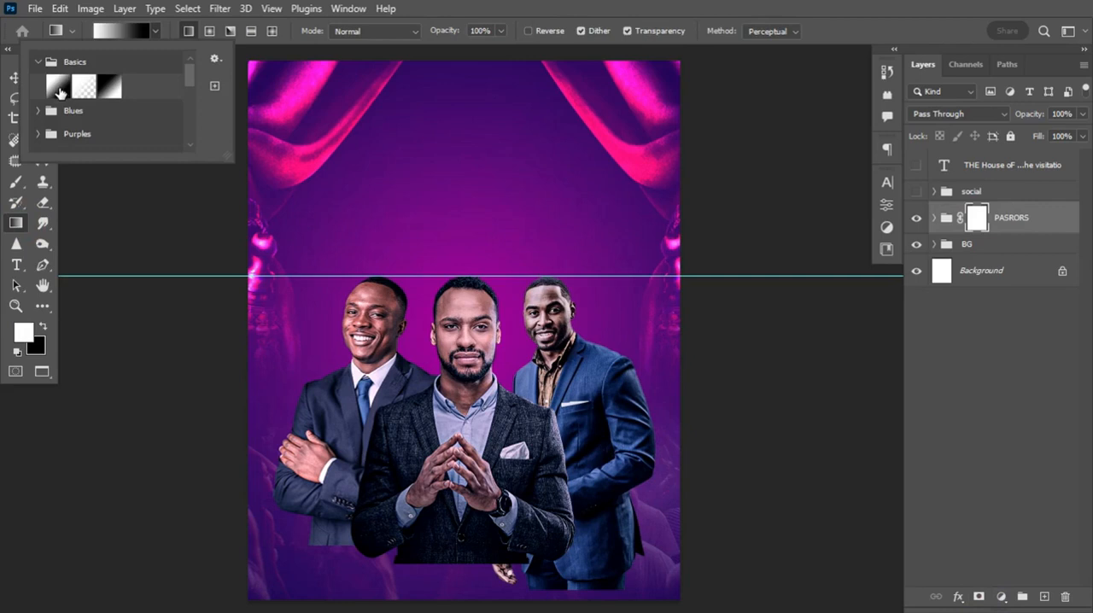
pyautogui.click(60, 91)
pyautogui.click(483, 4)
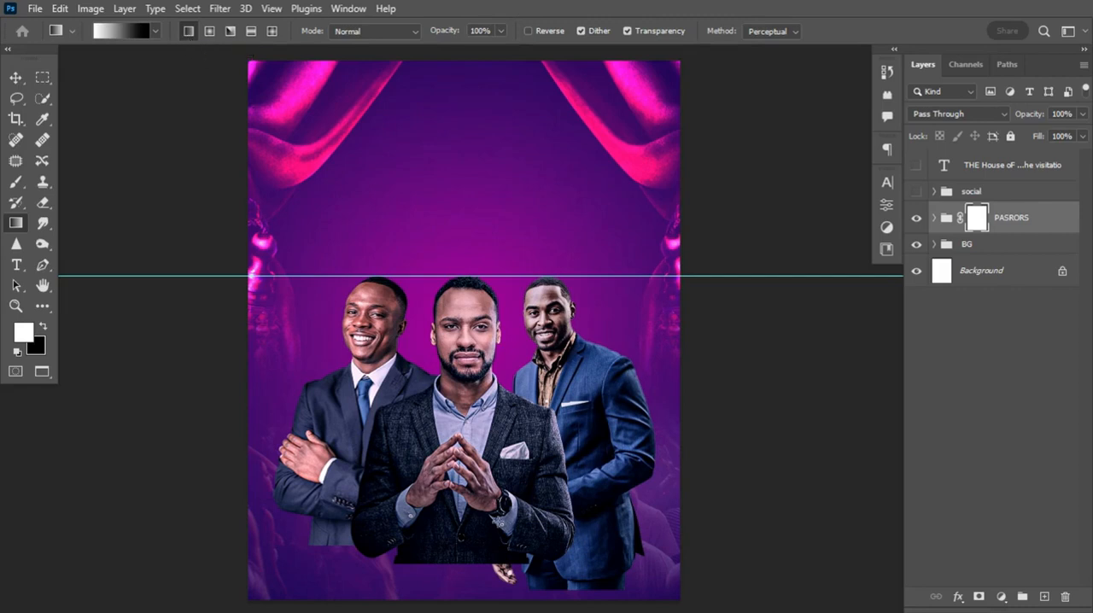
# Try an upward gradient on the PASRORS group mask from the lower jackets to the hands, and undo it
pyautogui.moveTo(466, 534); pyautogui.dragTo(460, 461)
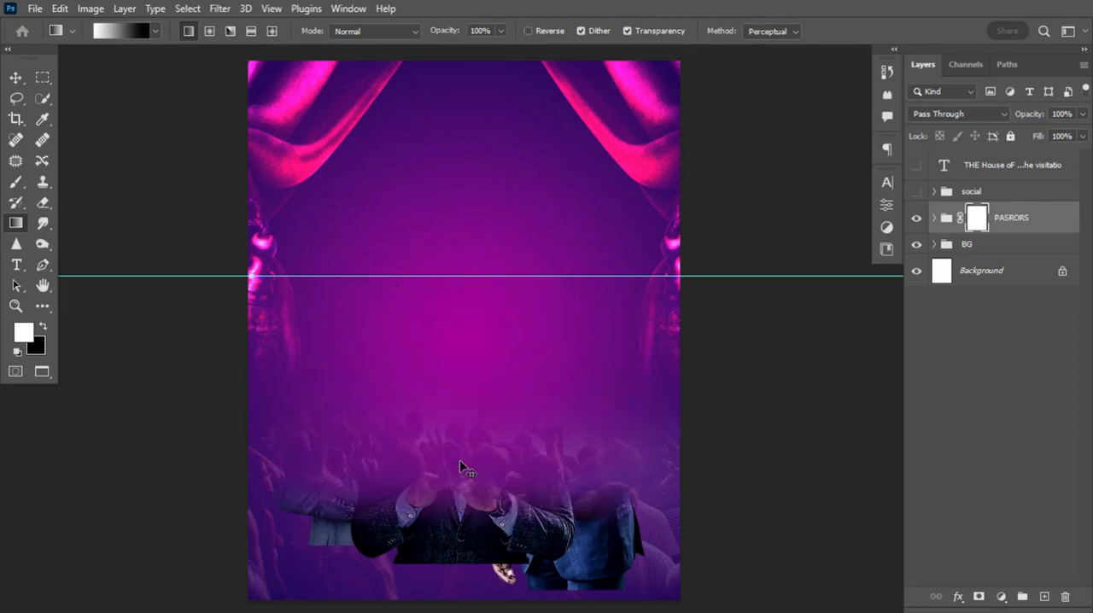
pyautogui.hotkey('ctrl', 'z')
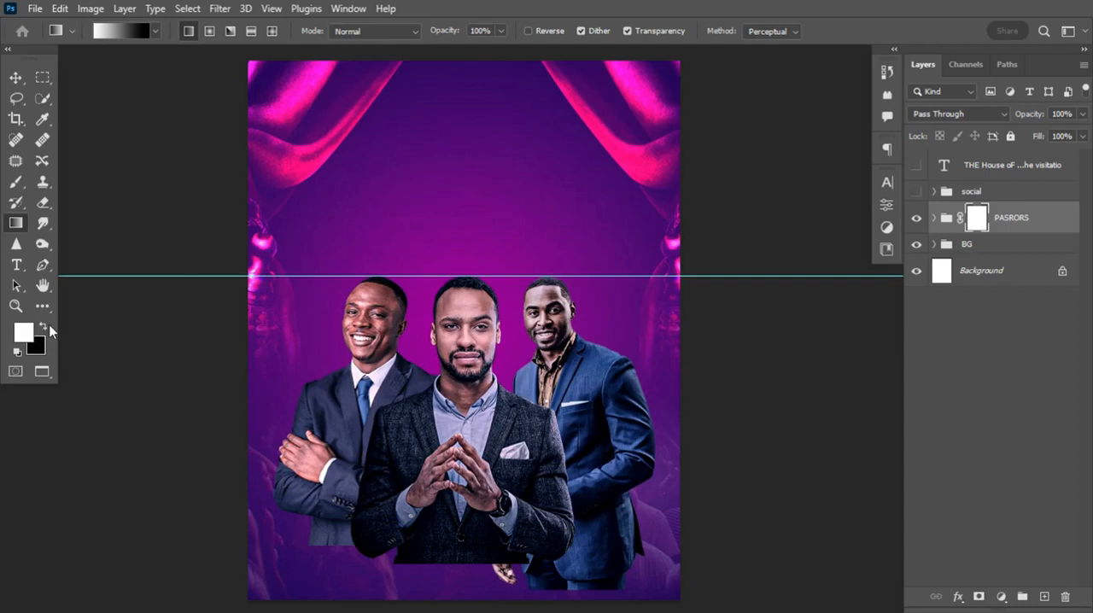
# Make black the foreground colour and draw a black-to-white gradient upward on the PASRORS mask, fading out the portraits' lower jackets
pyautogui.click(43, 326)
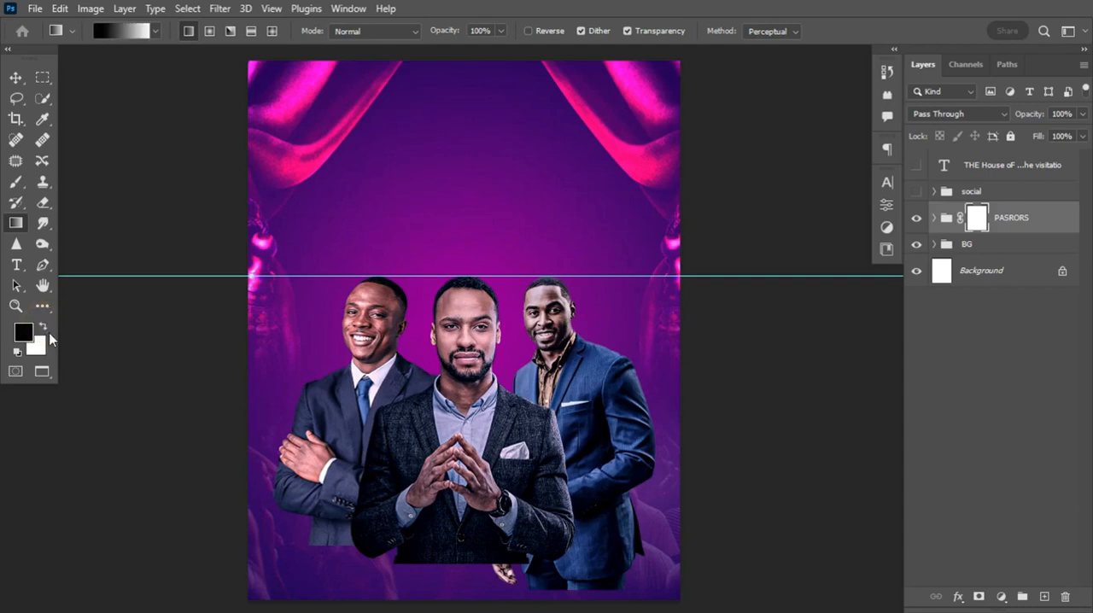
pyautogui.click(45, 327)
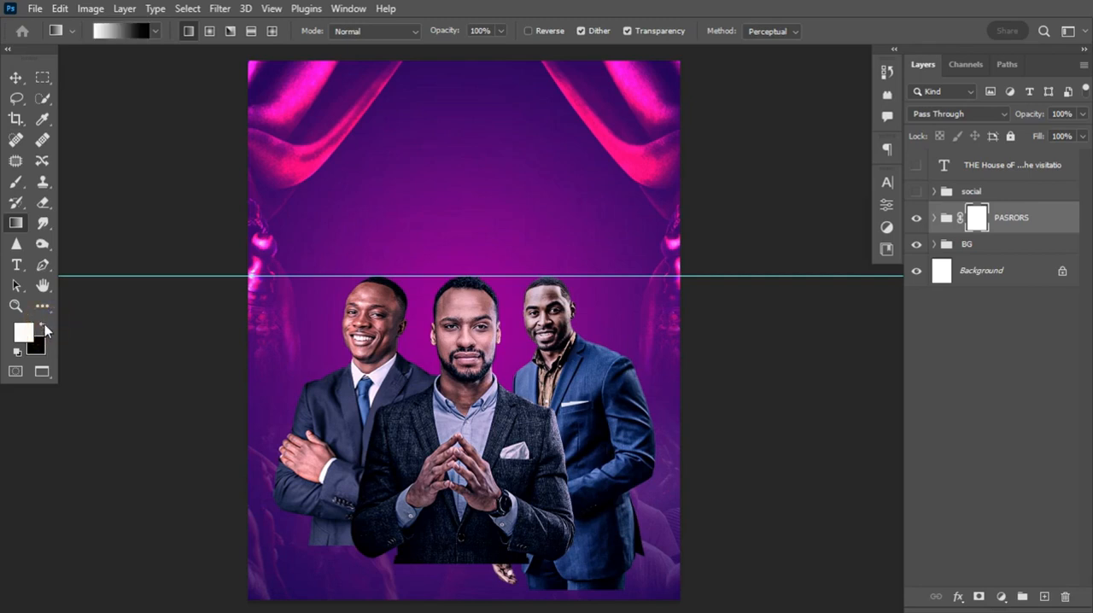
pyautogui.click(44, 327)
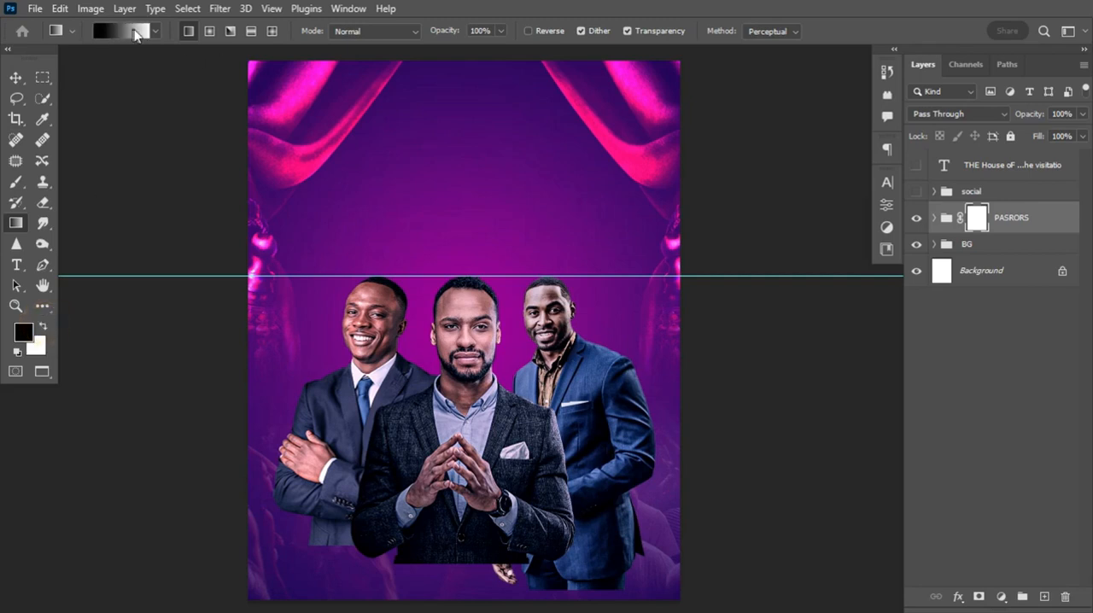
pyautogui.click(44, 327)
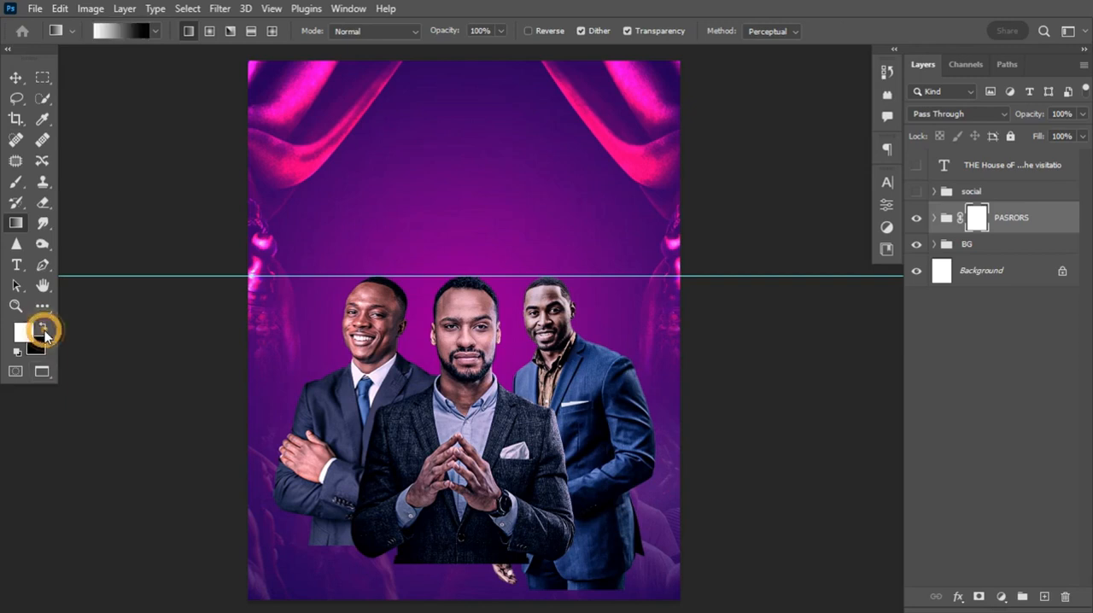
pyautogui.click(43, 328)
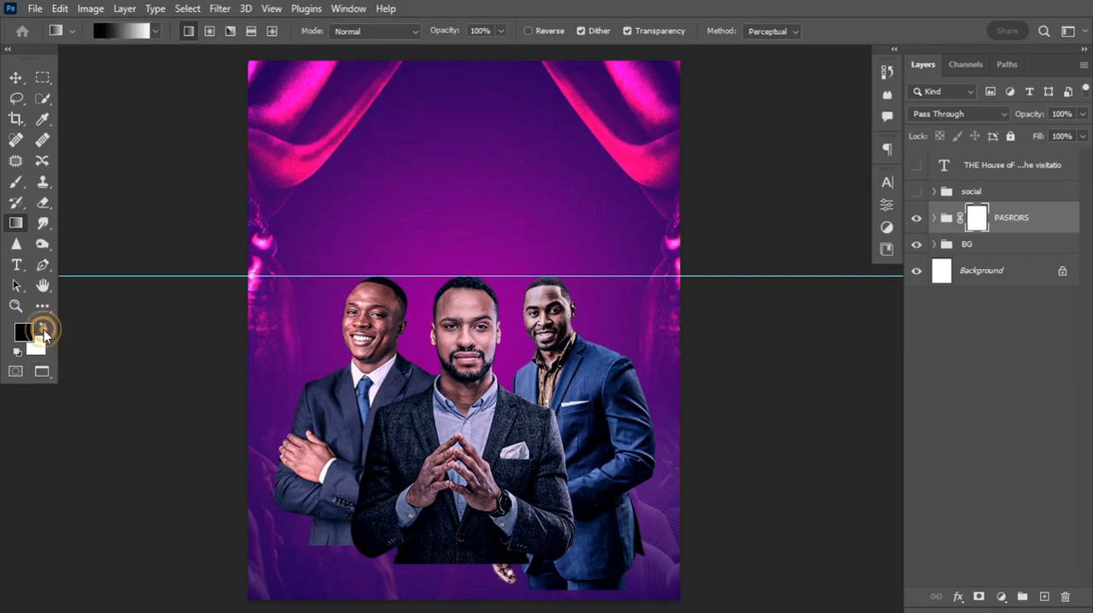
pyautogui.moveTo(469, 557); pyautogui.dragTo(469, 475)
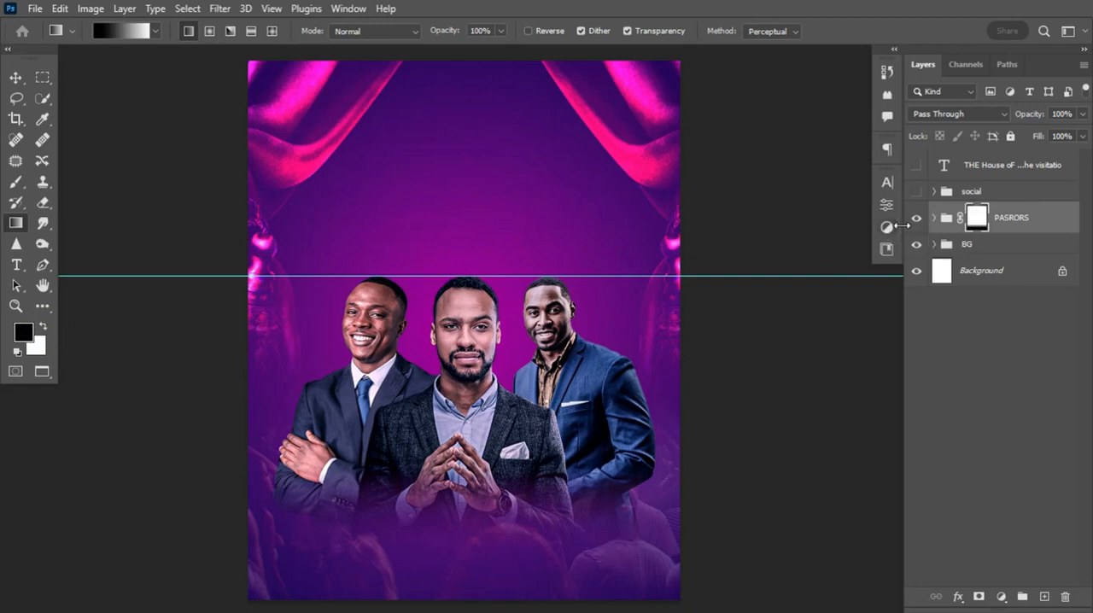
# Select the PASRORS group itself rather than its mask and scale it up slightly around its centre
pyautogui.click(16, 77)
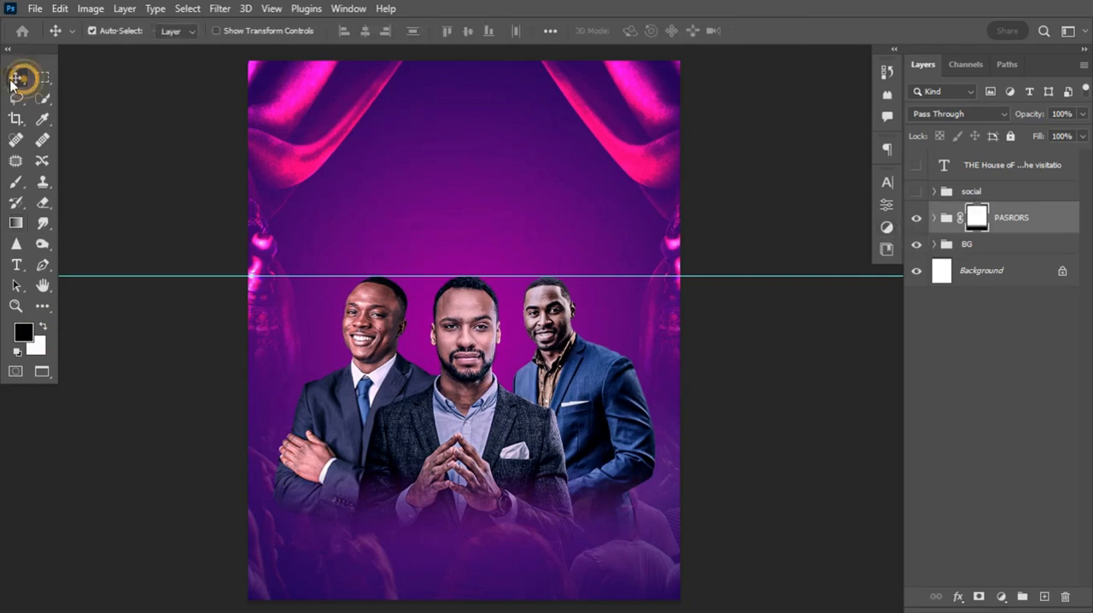
pyautogui.click(945, 220)
pyautogui.click(946, 221)
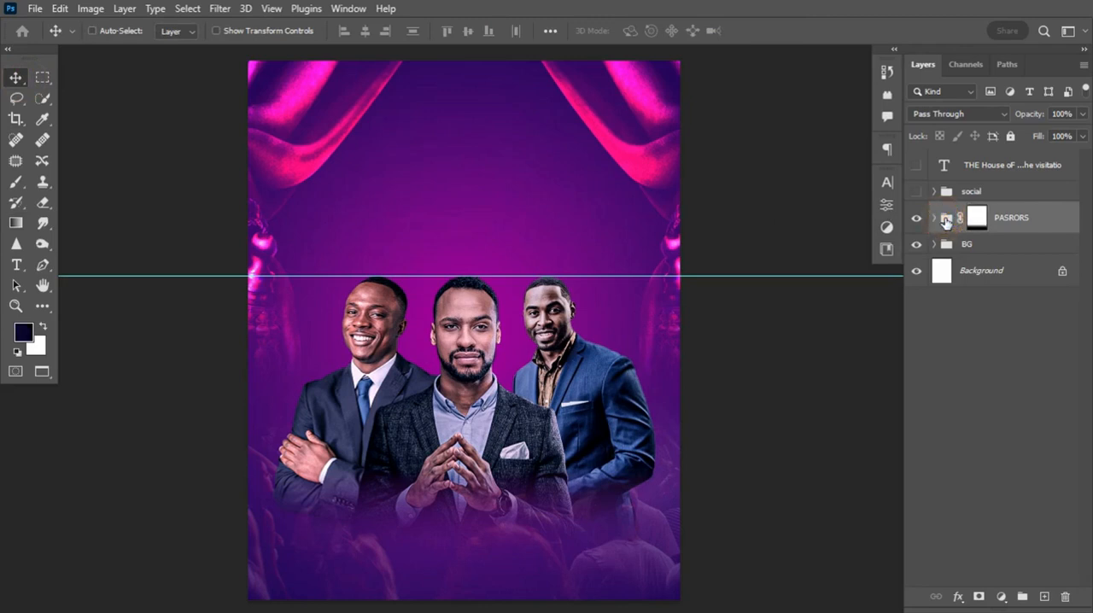
pyautogui.hotkey('ctrl', 't')
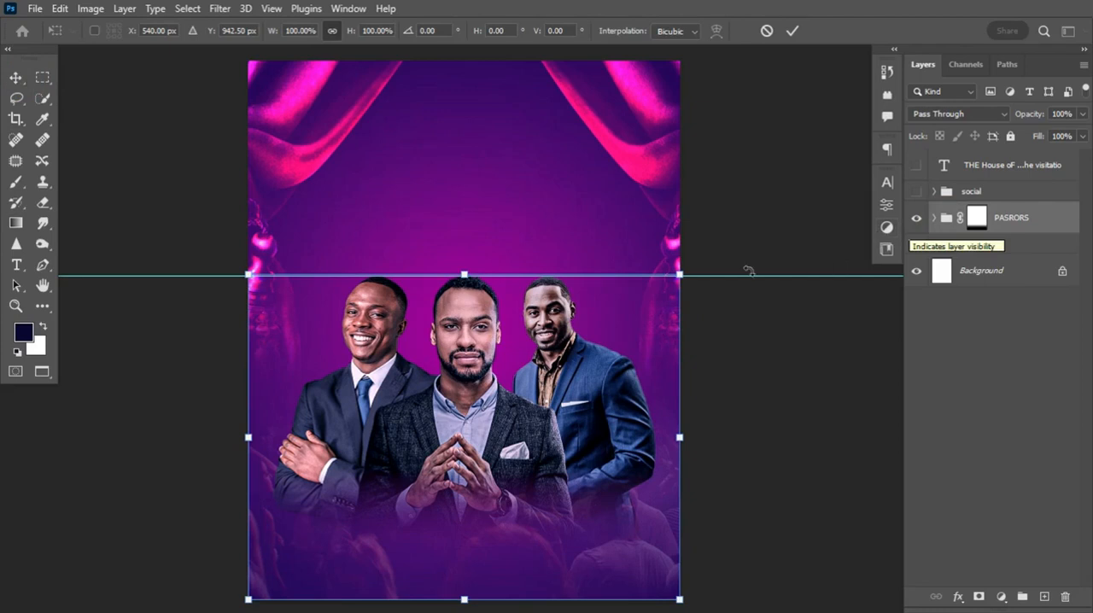
pyautogui.moveTo(679, 274); pyautogui.dragTo(683, 265)
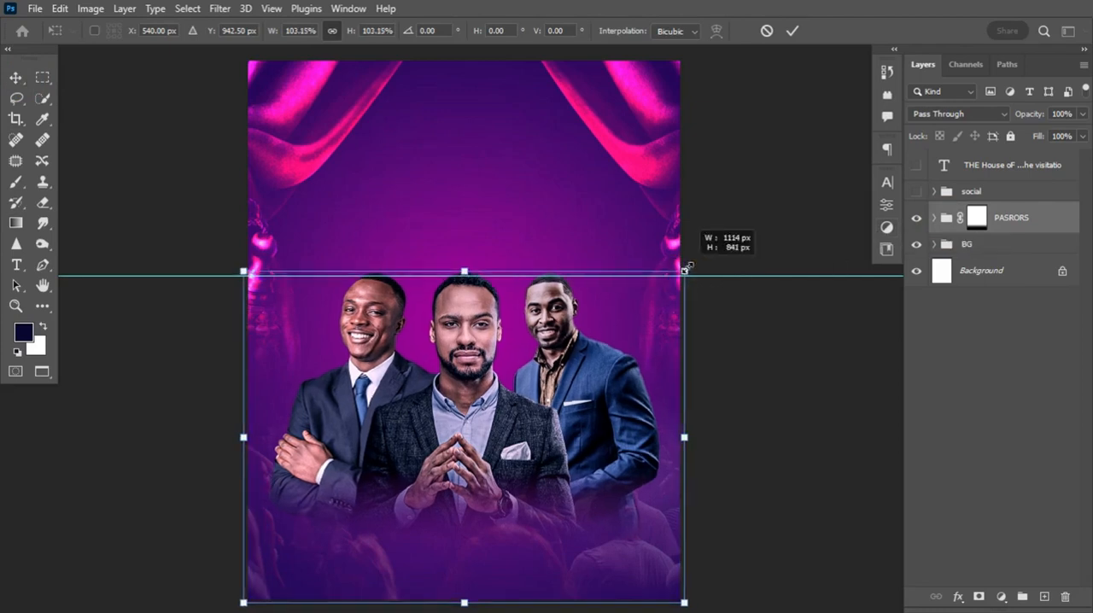
pyautogui.press('Return')
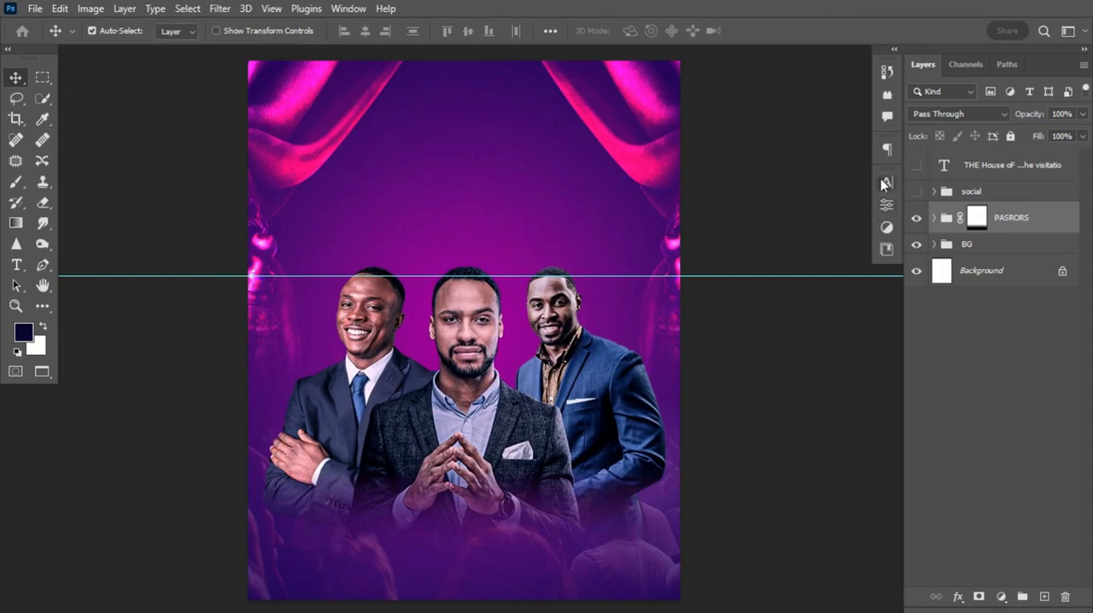
# Lower the opacity of the curtain layer pngwing.com(1) to 54% and collapse the BG group
pyautogui.click(661, 158)
pyautogui.click(1038, 328)
pyautogui.moveTo(1036, 113); pyautogui.dragTo(1027, 112)
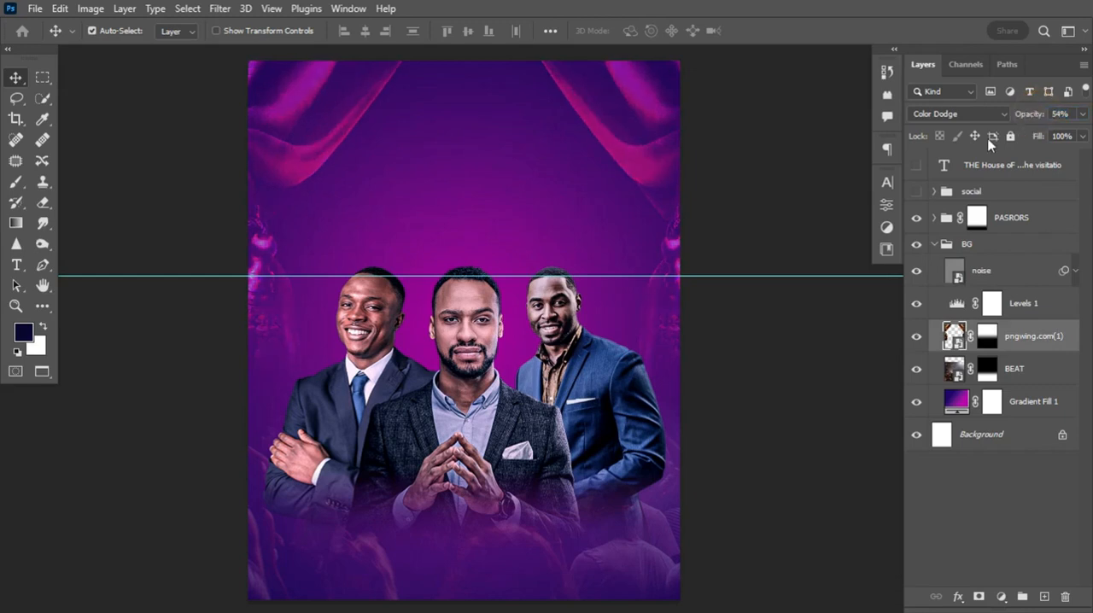
pyautogui.click(934, 245)
# Show the flyer wording layer, copy its line THE HOUSE OF DAVID PRESENT, and paste it as a new text layer between the upper curtains
pyautogui.click(916, 165)
pyautogui.doubleClick(305, 345)
pyautogui.moveTo(304, 345); pyautogui.dragTo(466, 343)
pyautogui.hotkey('ctrl', 'c')
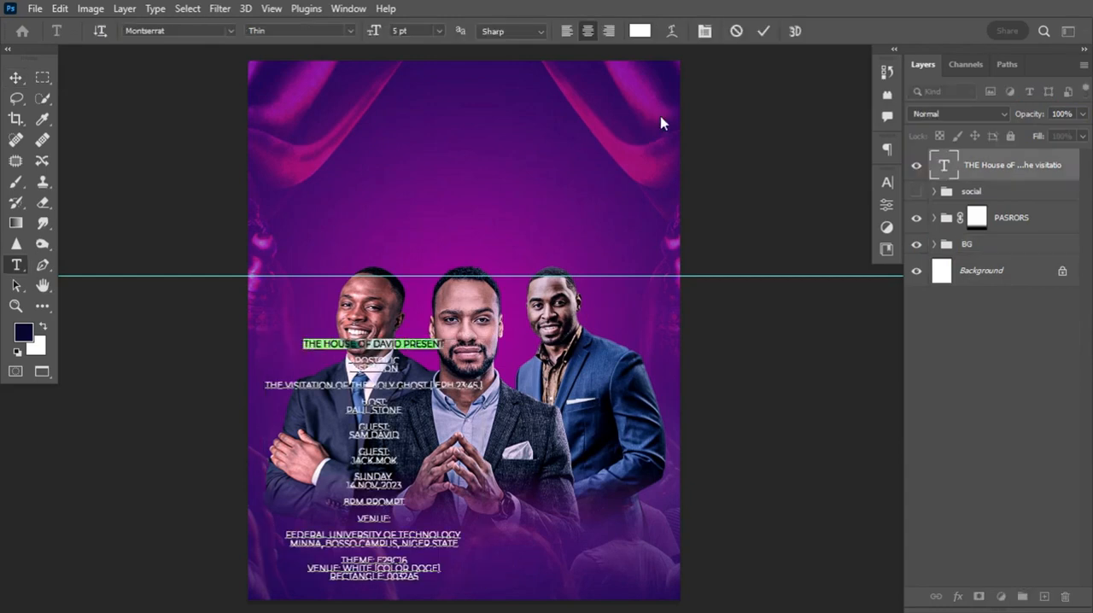
pyautogui.click(764, 31)
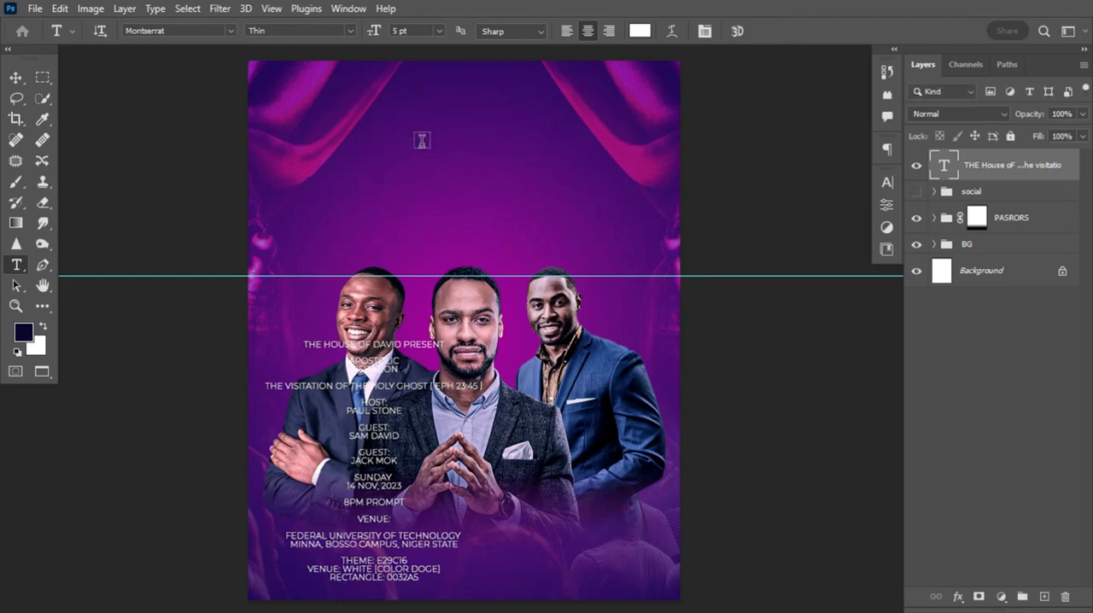
pyautogui.click(413, 117)
pyautogui.hotkey('ctrl', 'v')
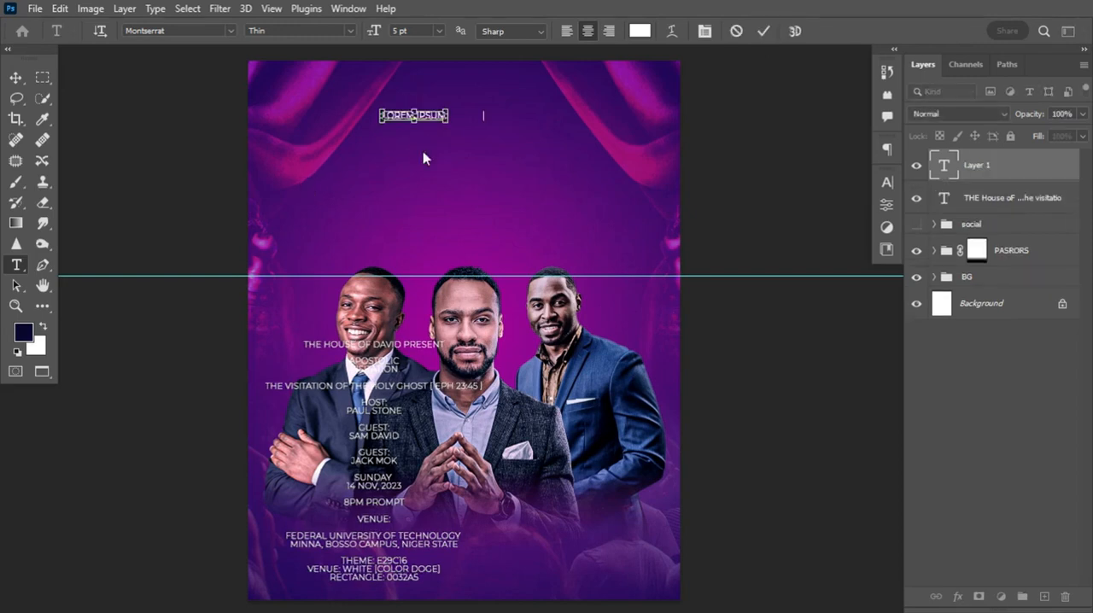
# Set THE HOUSE OF DAVID to Montserrat SemiBold and the word PRESENT to Regular in the new text line
pyautogui.moveTo(444, 113); pyautogui.dragTo(339, 113)
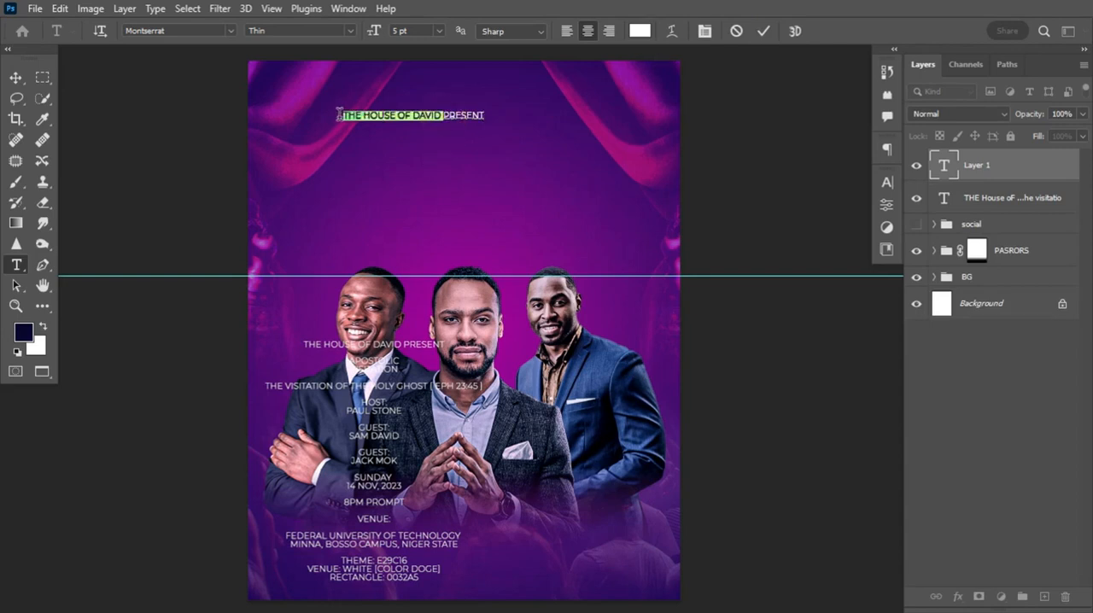
pyautogui.click(346, 31)
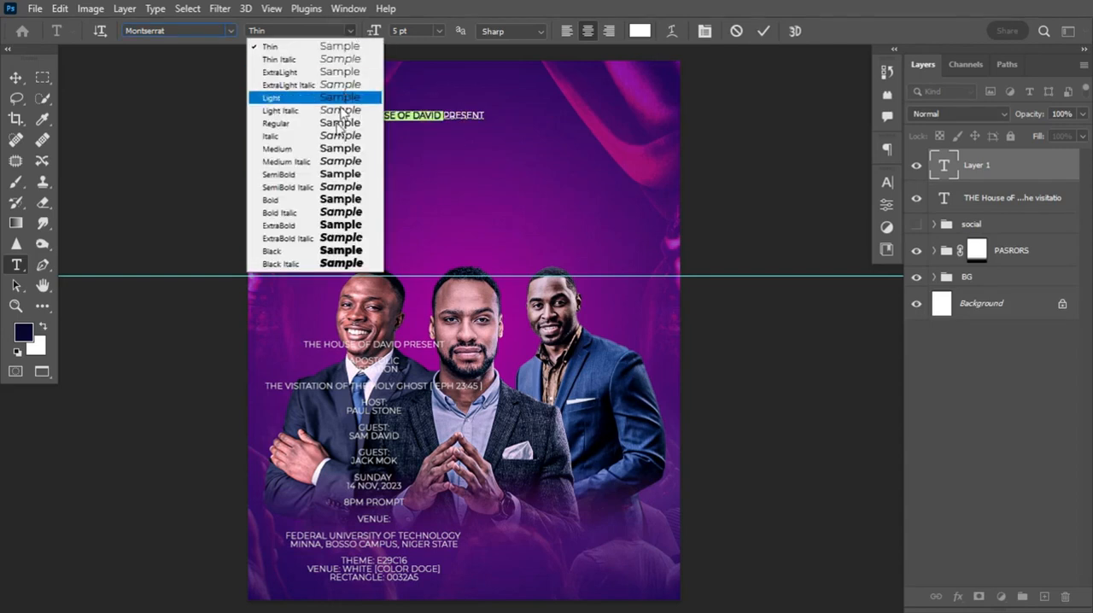
pyautogui.click(322, 172)
pyautogui.moveTo(443, 115); pyautogui.dragTo(493, 114)
pyautogui.click(350, 31)
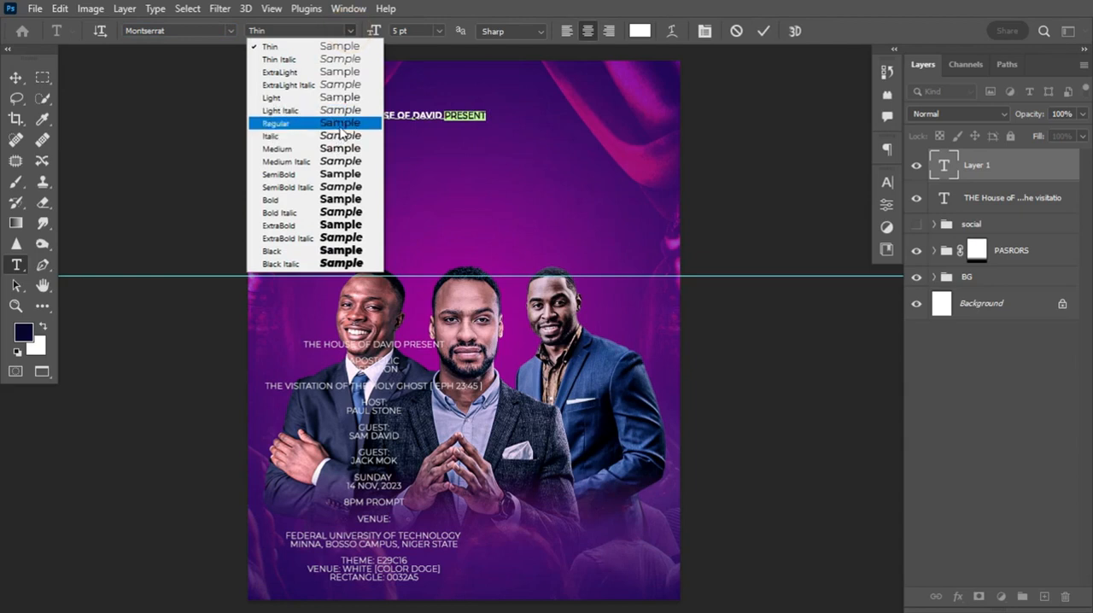
pyautogui.click(290, 122)
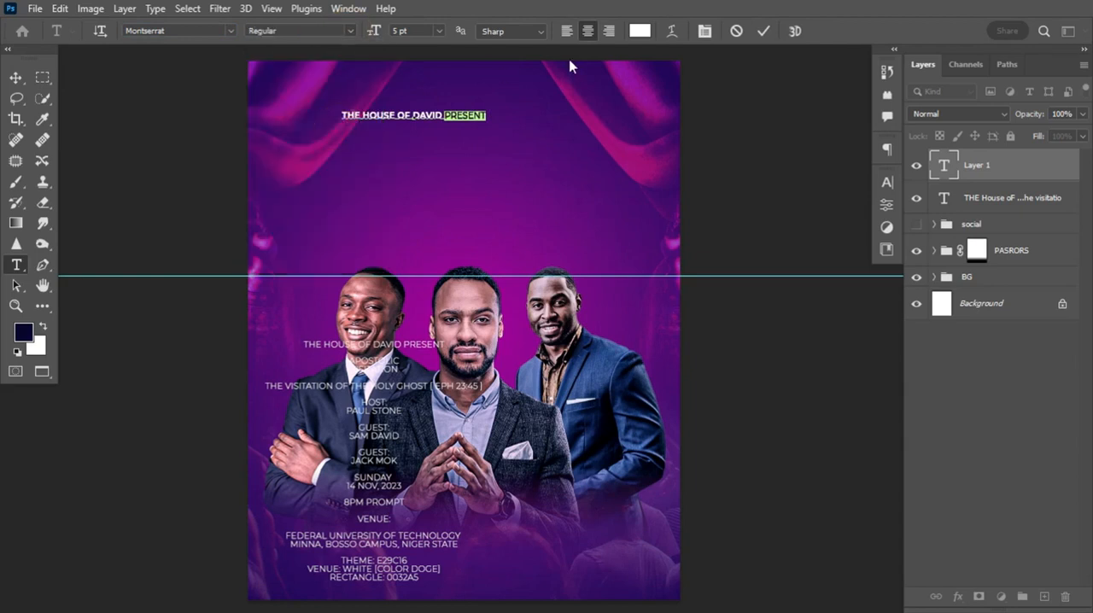
pyautogui.click(764, 31)
# Shrink the THE HOUSE OF DAVID PRESENT line to about 4.3 pt and centre it horizontally near the flyer's upper edge
pyautogui.click(15, 77)
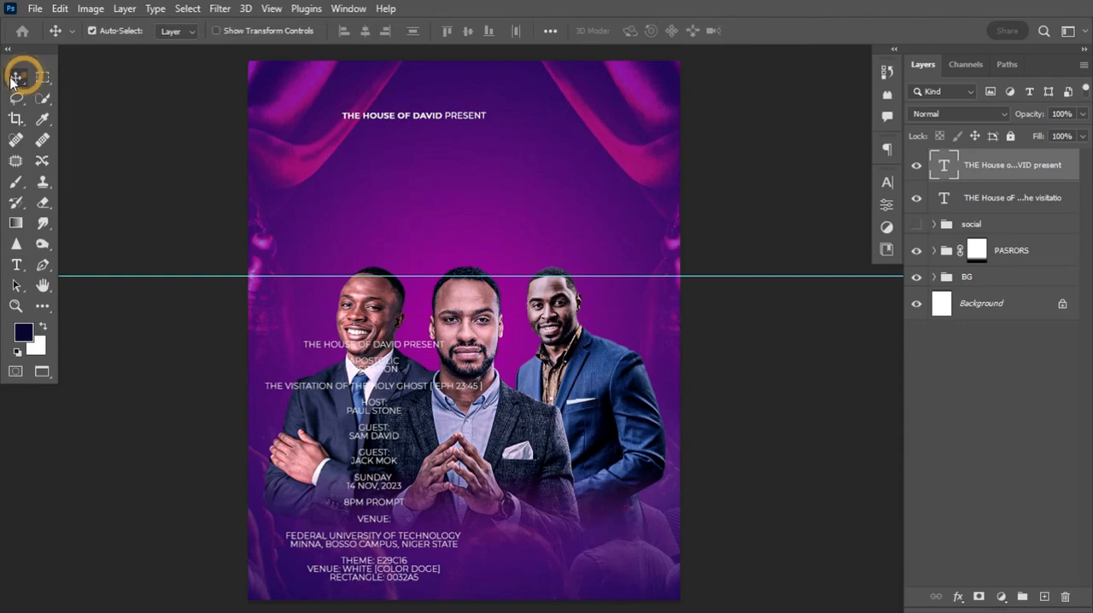
pyautogui.hotkey('ctrl', 't')
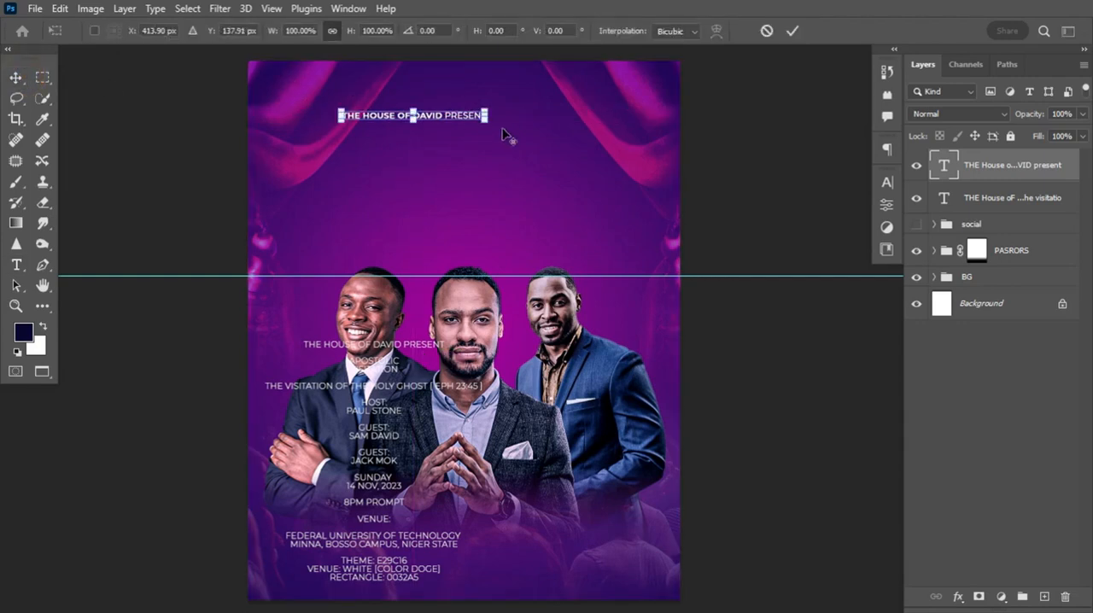
pyautogui.moveTo(488, 121)
pyautogui.mouseDown()
pyautogui.moveTo(478, 112)
pyautogui.moveTo(503, 111)
pyautogui.mouseUp()
pyautogui.press('Return')
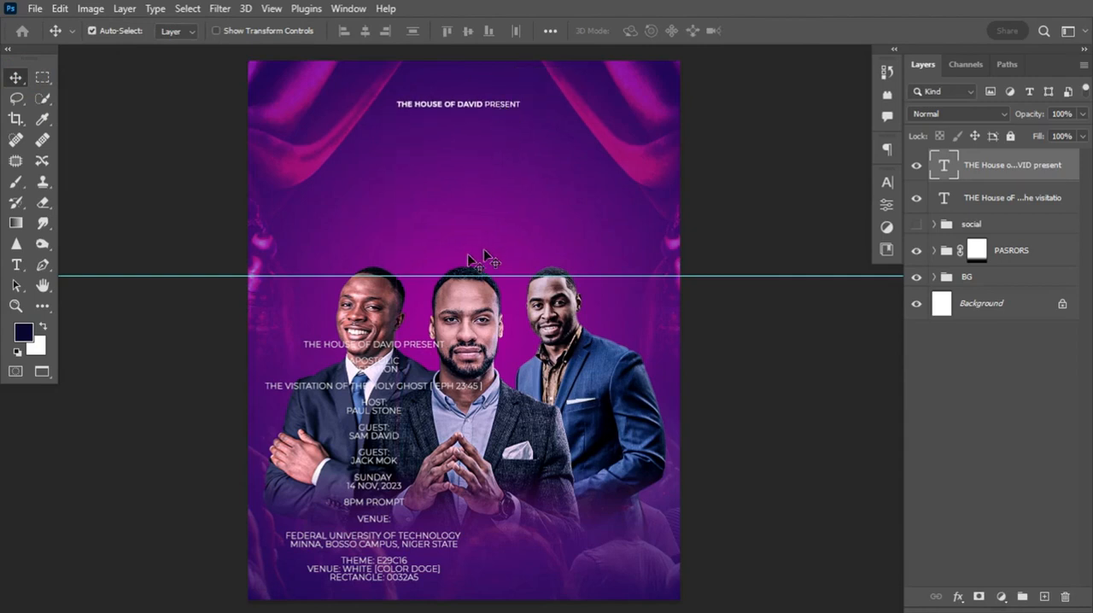
# Copy APOSTOLIC VISITATION from the flyer wording layer and paste it as a separate two-line text layer above the portraits
pyautogui.press('t')
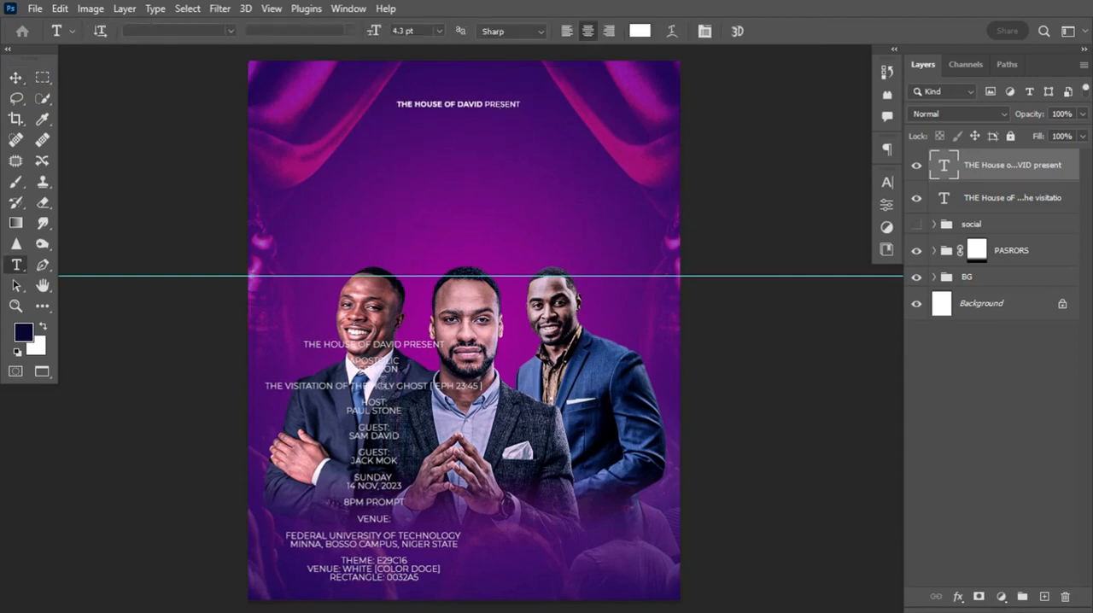
pyautogui.moveTo(349, 360); pyautogui.dragTo(406, 370)
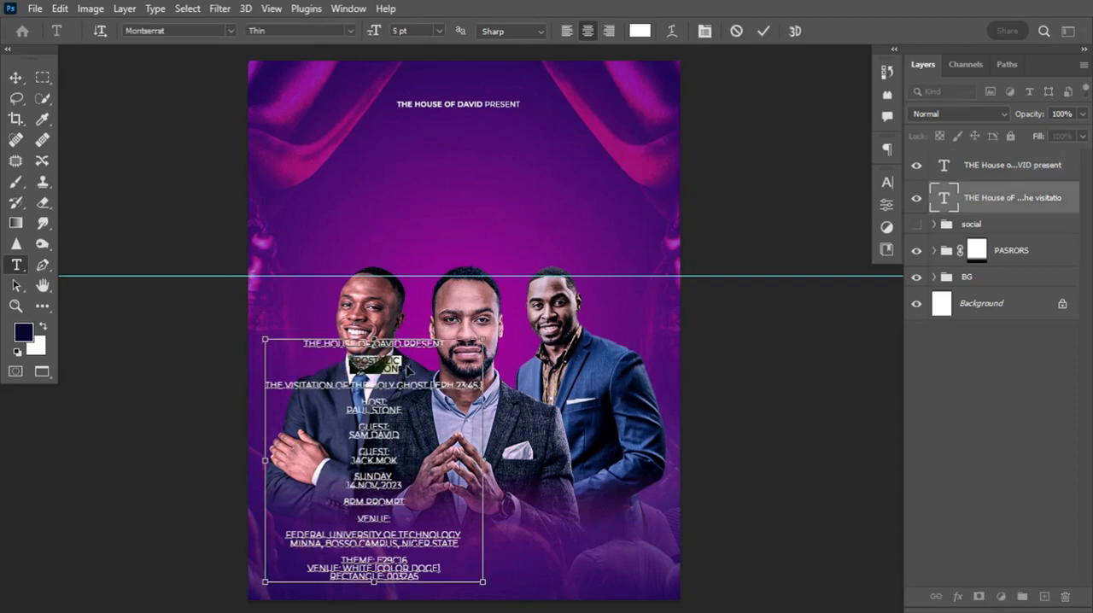
pyautogui.click(737, 32)
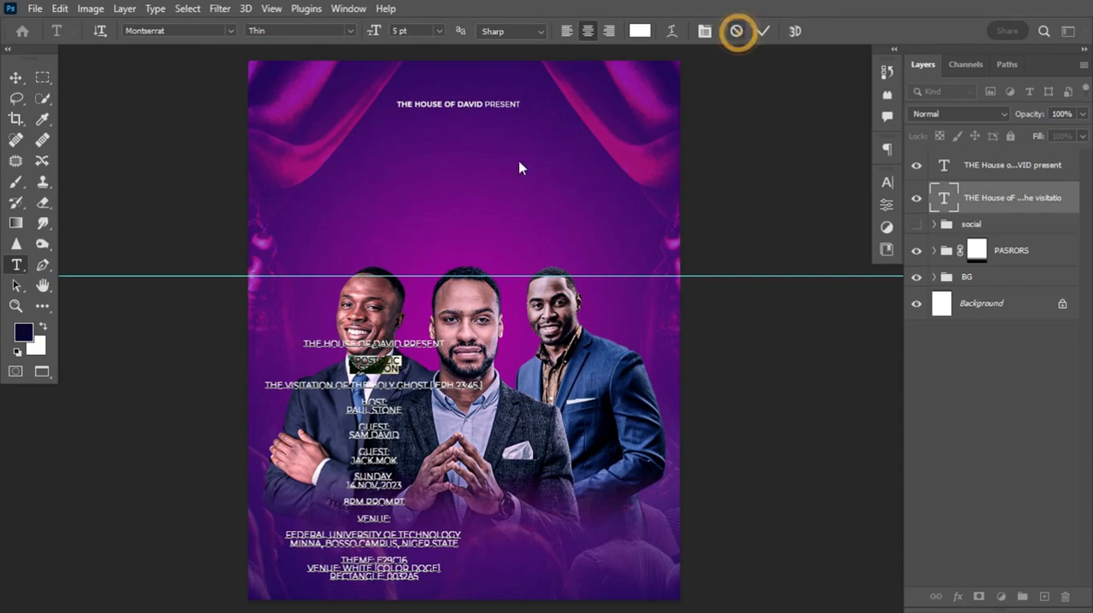
pyautogui.click(405, 184)
pyautogui.write('APOSTOLIC VISITATION')
pyautogui.click(765, 30)
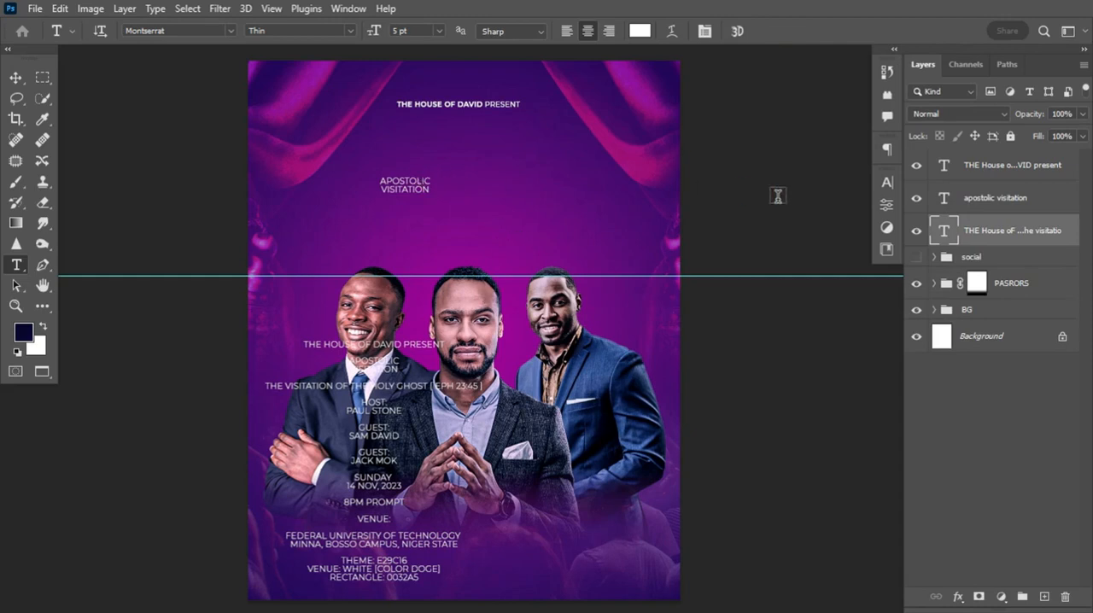
# Change the font of the apostolic visitation text layer to Compacta Bd BT Bold
pyautogui.click(983, 192)
pyautogui.click(888, 183)
pyautogui.click(777, 206)
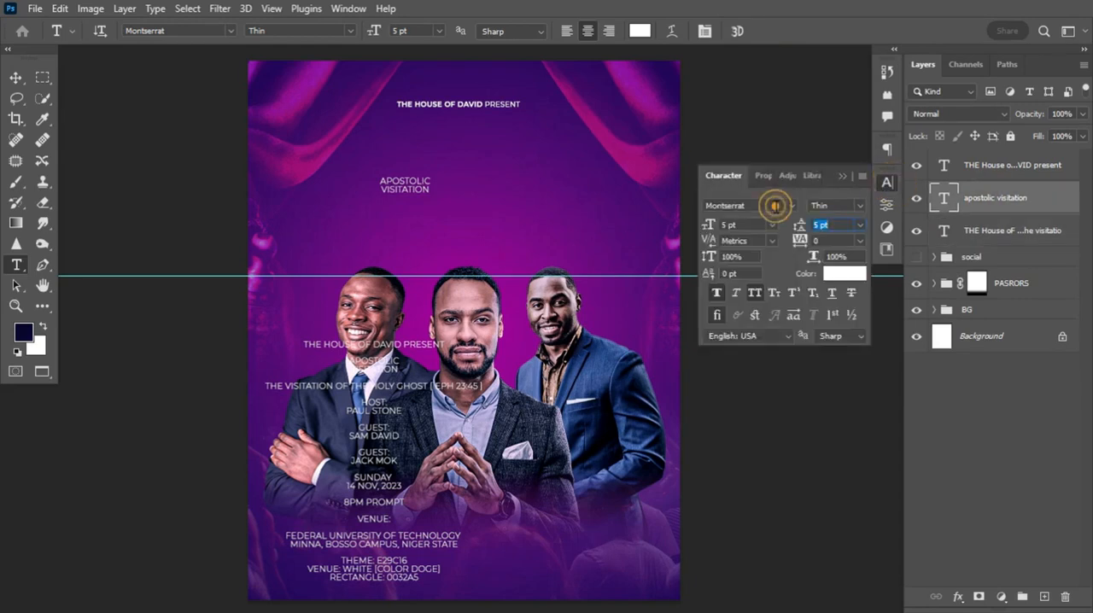
pyautogui.write('CO')
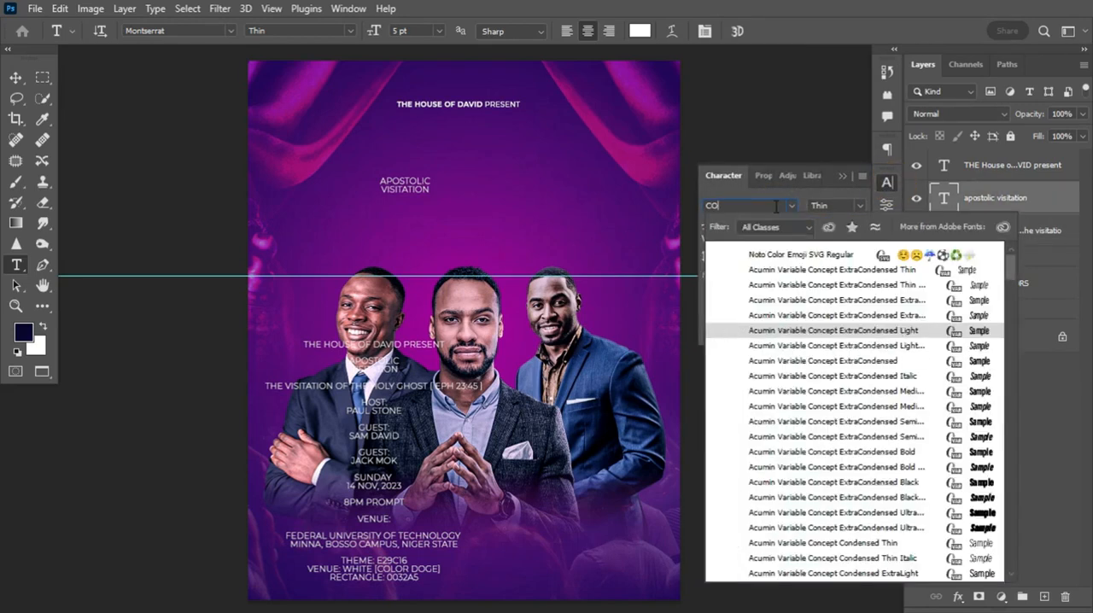
pyautogui.write('MP')
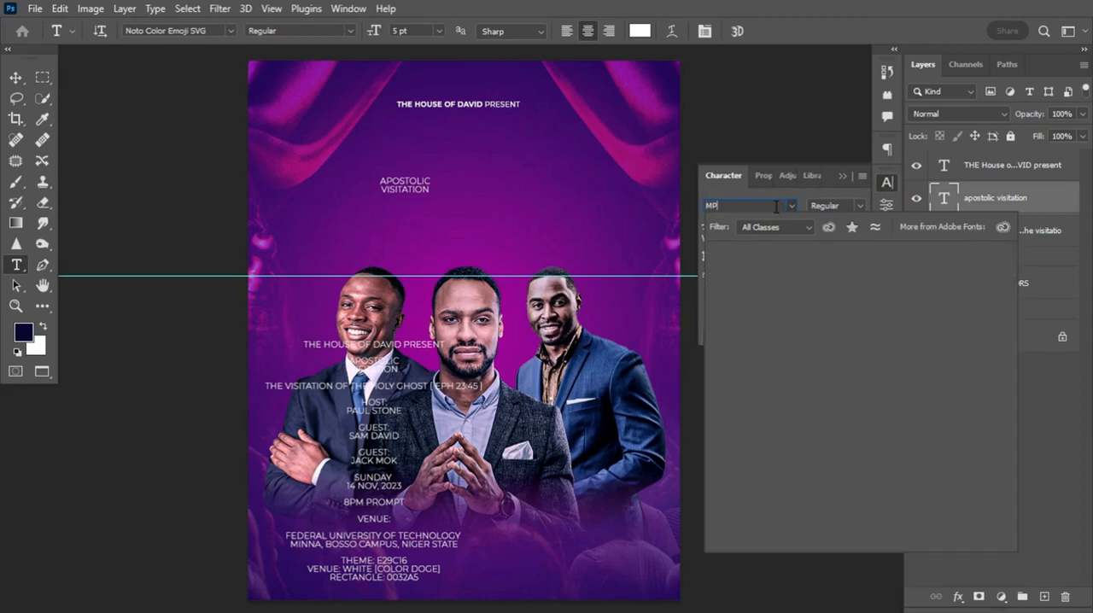
pyautogui.press('BackSpace')
pyautogui.press('BackSpace')
pyautogui.write('COMP')
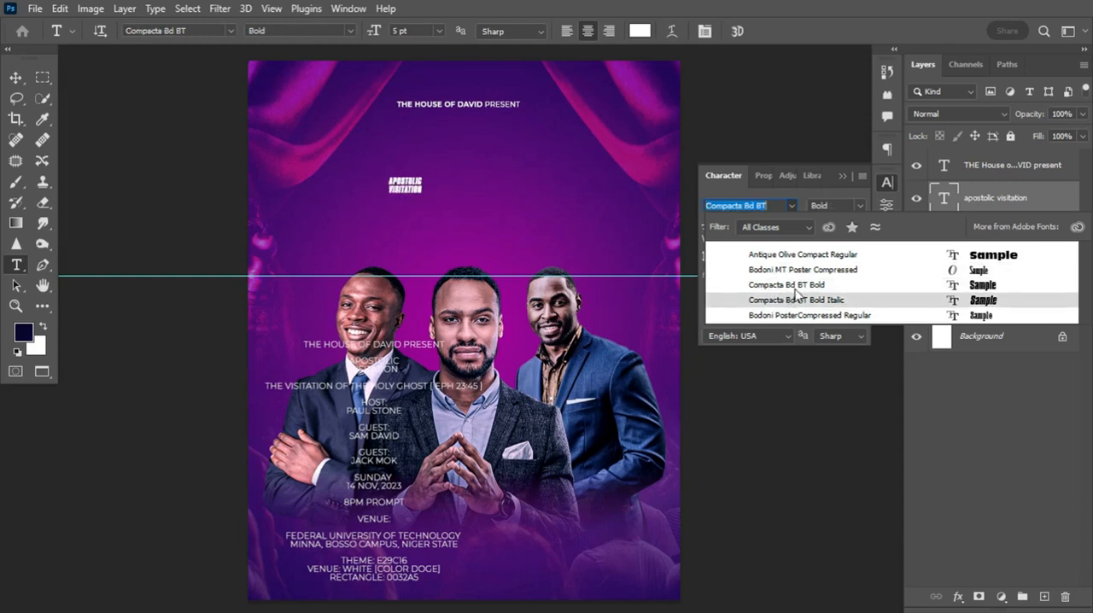
pyautogui.click(792, 285)
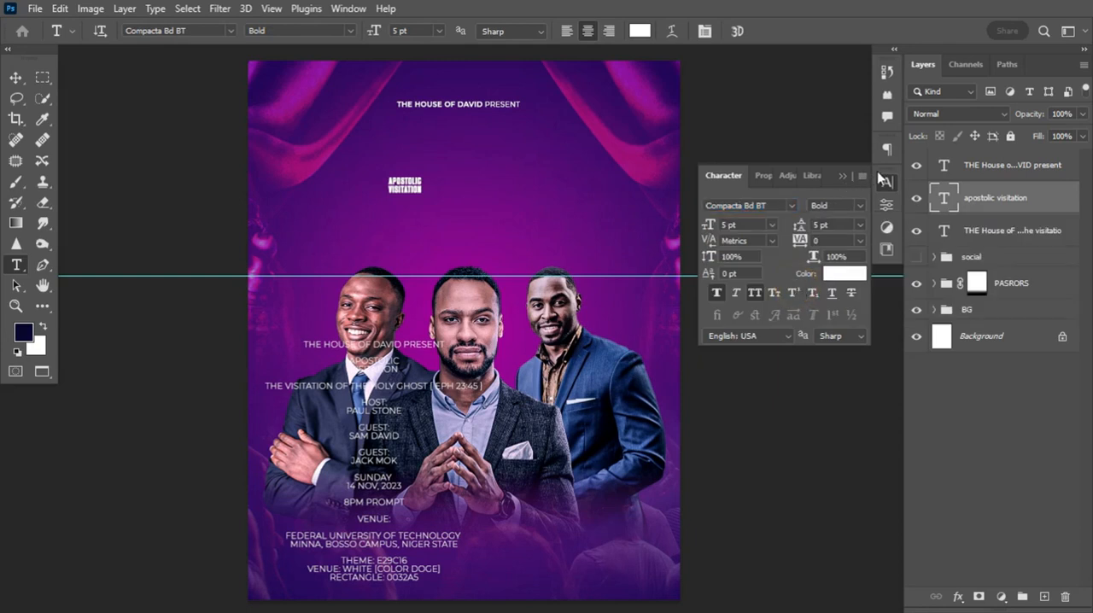
# Colour the apostolic visitation text golden orange with hex e29c16
pyautogui.click(844, 273)
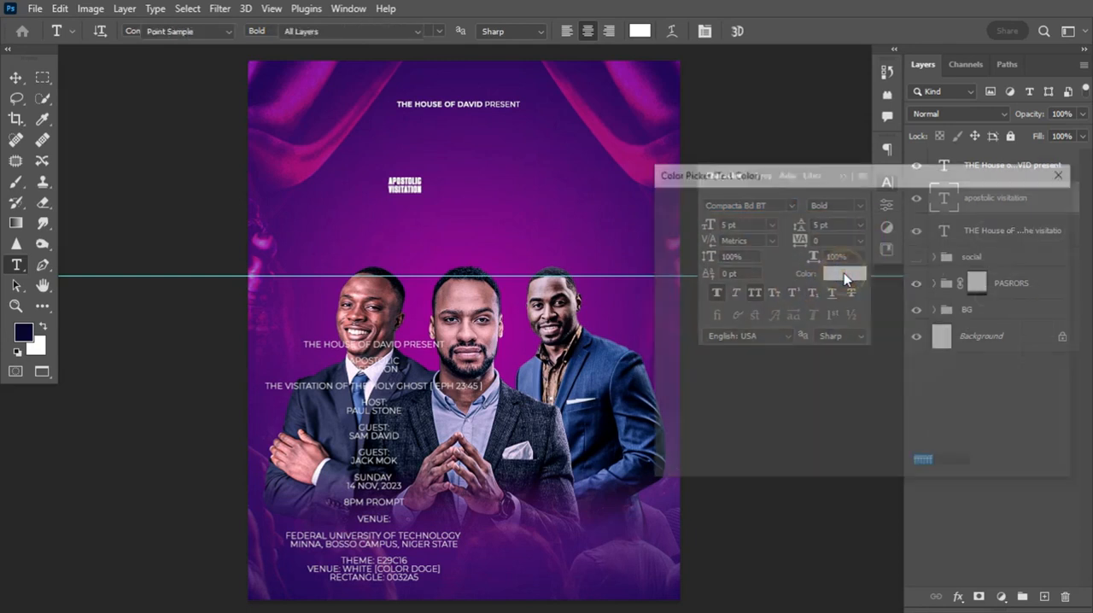
pyautogui.write('e29c16')
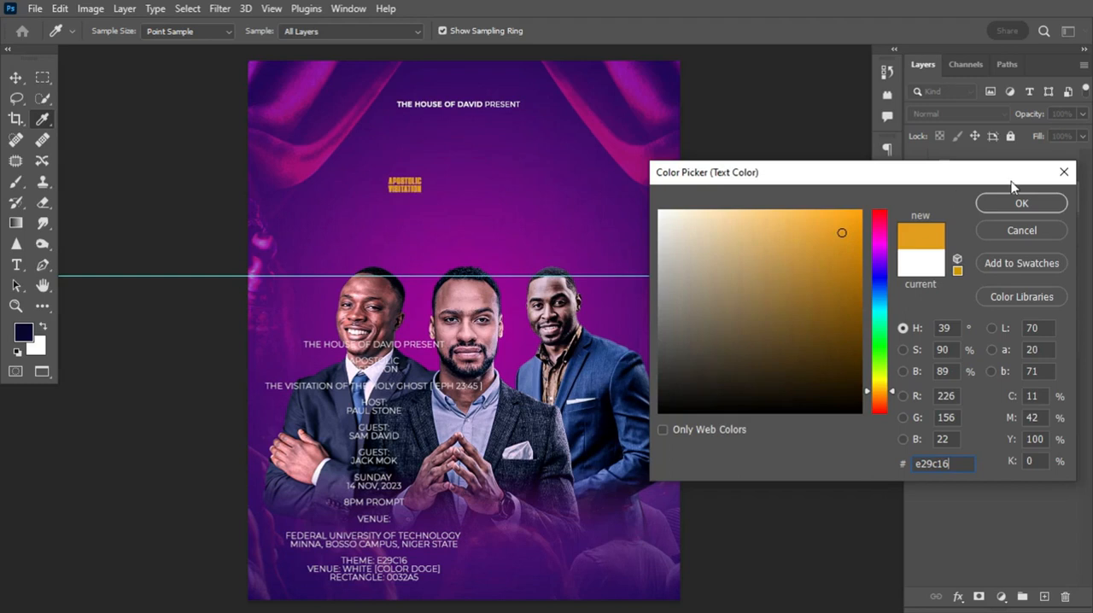
pyautogui.click(951, 462)
pyautogui.click(1042, 204)
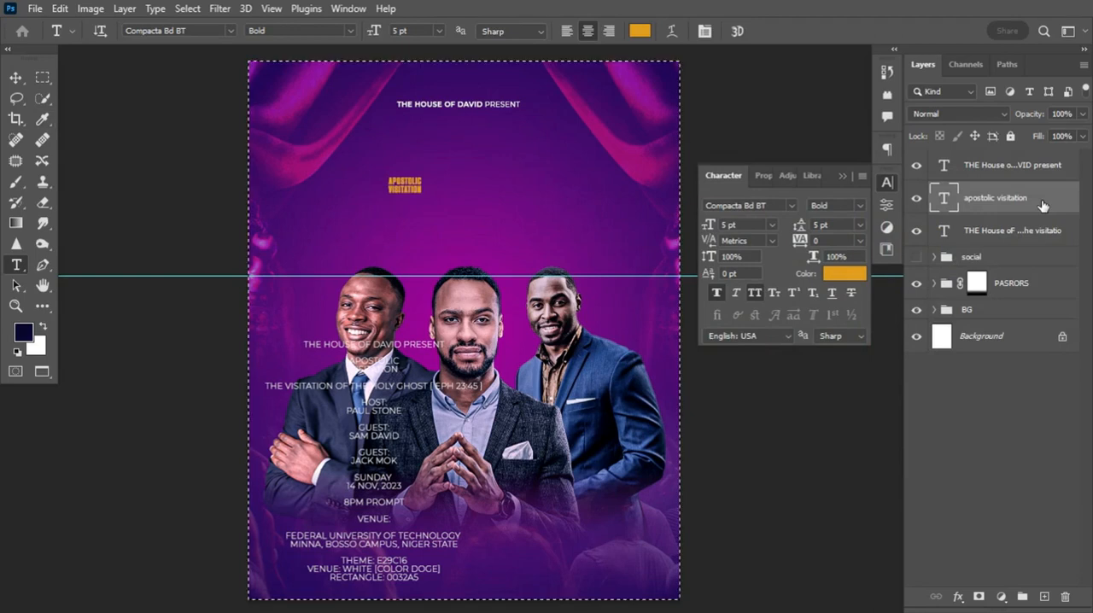
# Enlarge the apostolic visitation text to about 28.7 pt above the portraits and tighten its tracking to -40
pyautogui.hotkey('ctrl', 't')
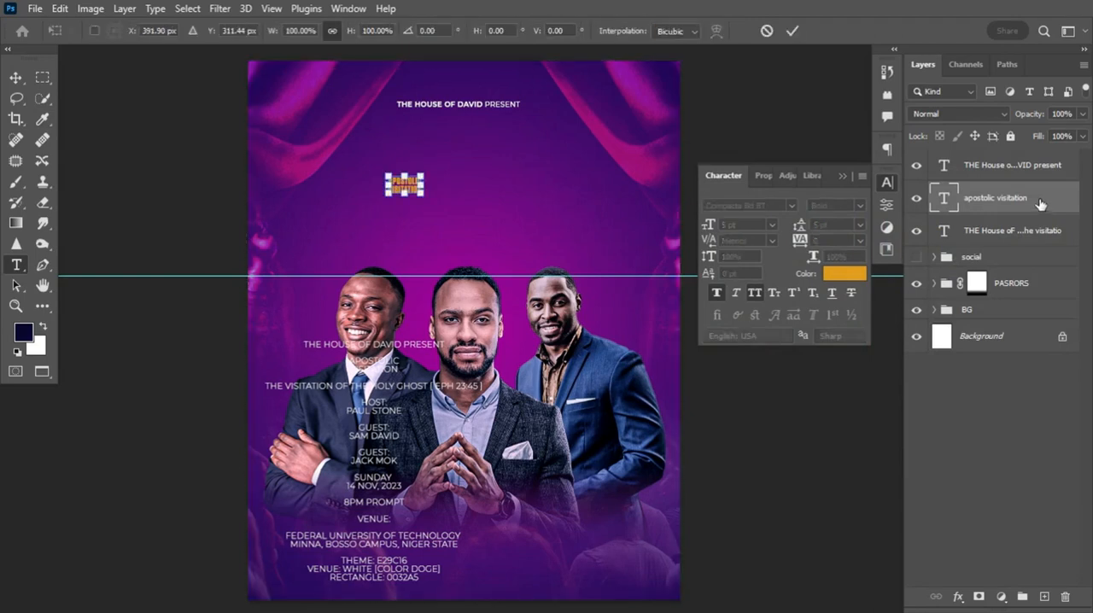
pyautogui.moveTo(426, 175); pyautogui.dragTo(577, 92)
pyautogui.moveTo(494, 171); pyautogui.dragTo(501, 196)
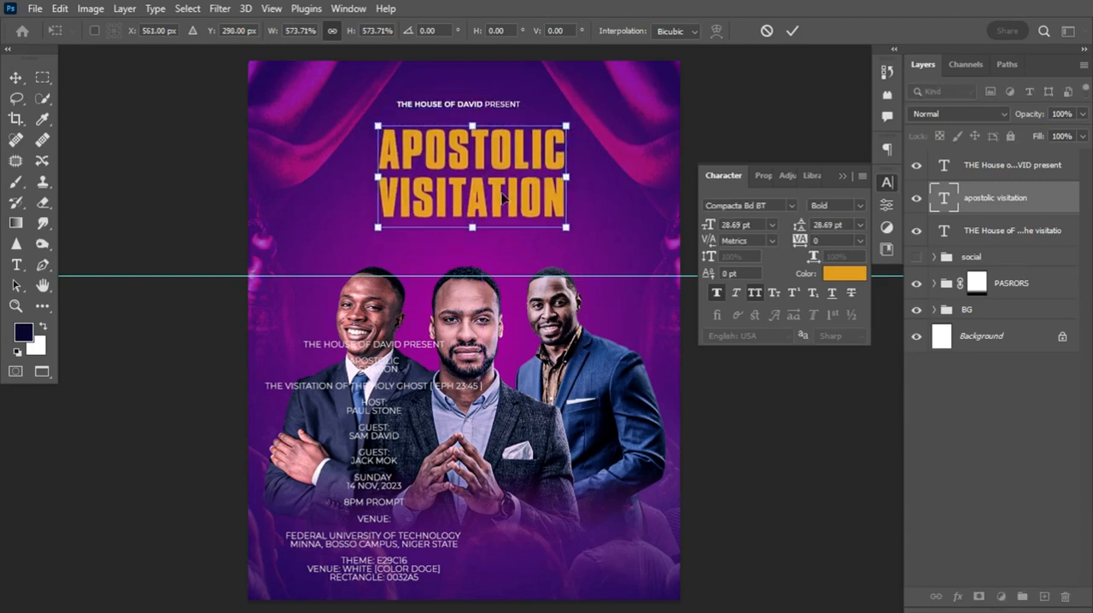
pyautogui.press('Return')
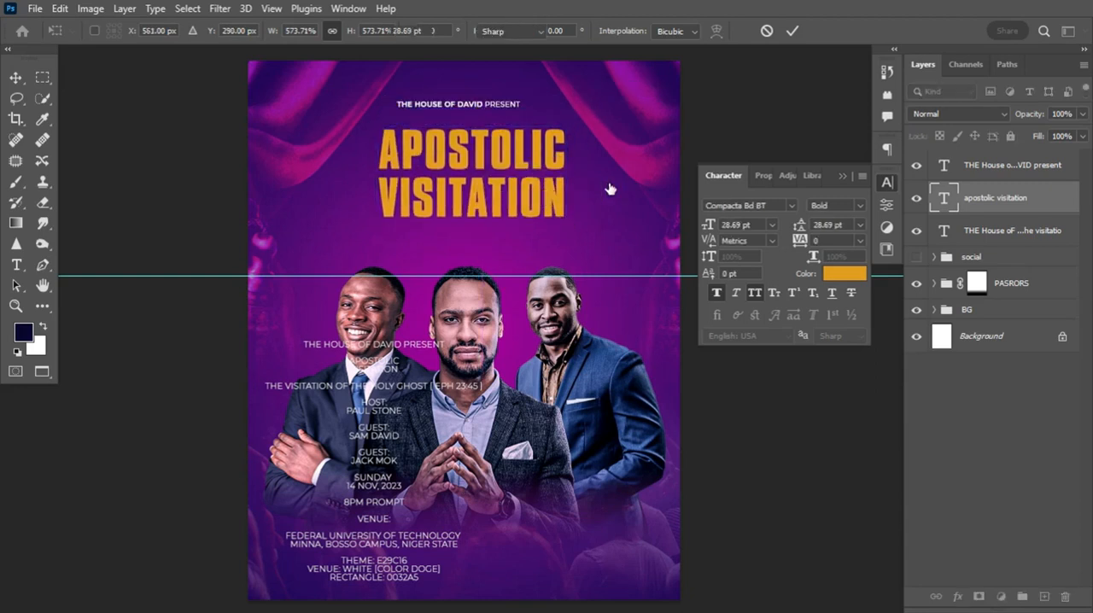
pyautogui.moveTo(798, 249); pyautogui.dragTo(795, 244)
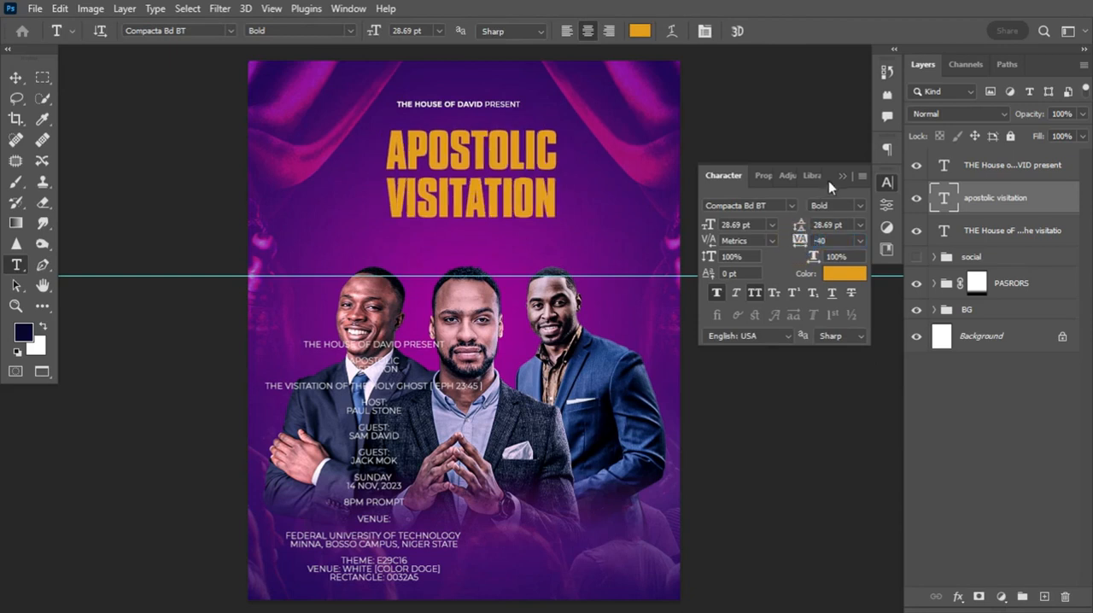
pyautogui.click(842, 175)
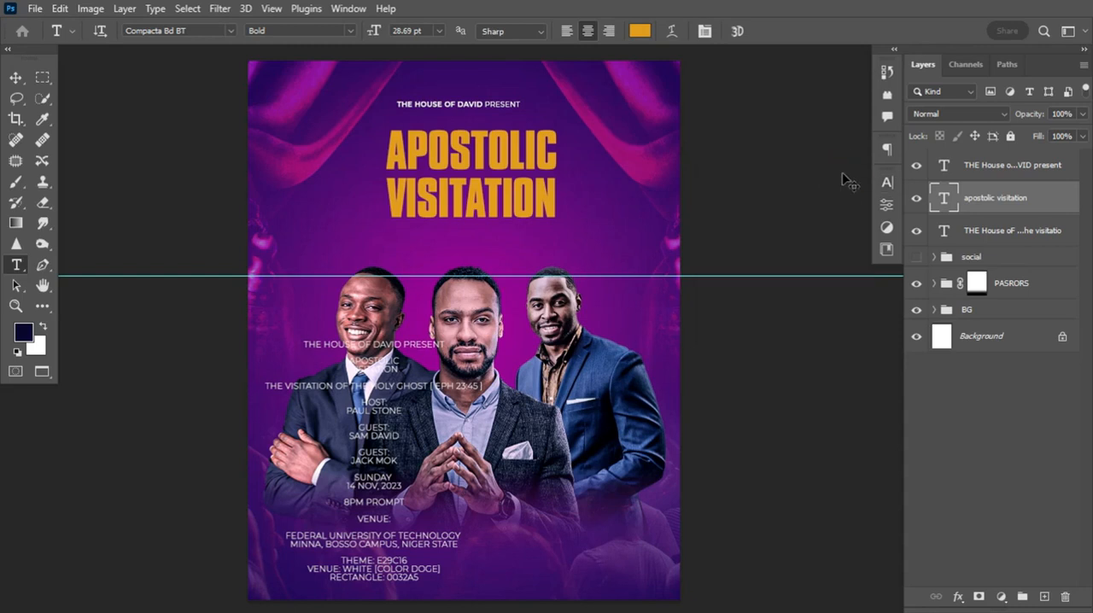
# Enlarge the apostolic visitation text to about 38.3 pt, with 35 pt leading and -60 tracking
pyautogui.hotkey('ctrl', 't')
pyautogui.moveTo(556, 226); pyautogui.dragTo(589, 231)
pyautogui.press('Return')
pyautogui.click(887, 182)
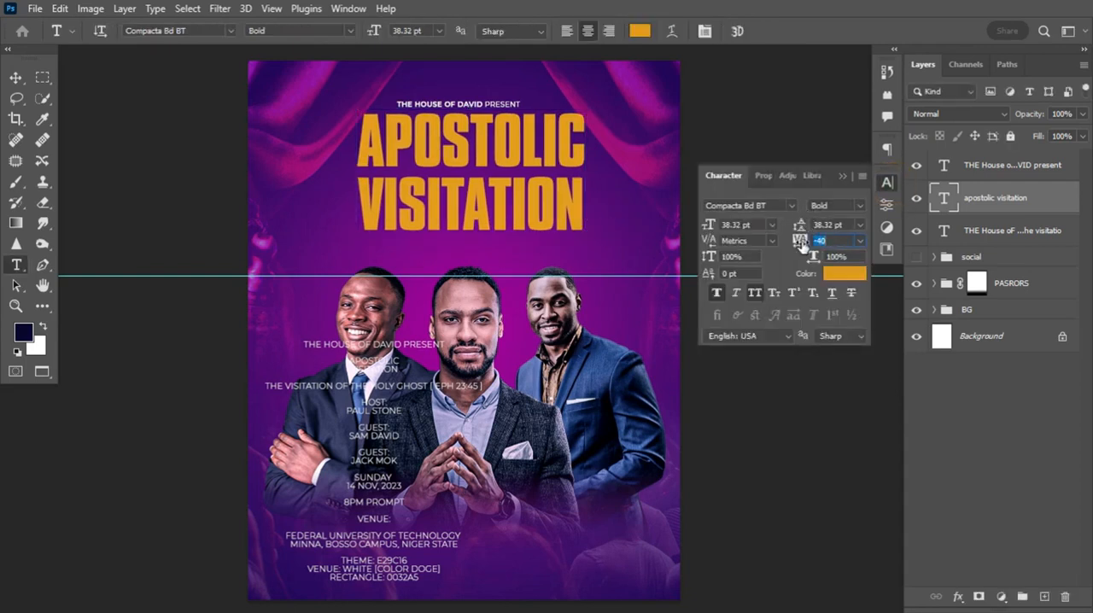
pyautogui.moveTo(801, 225); pyautogui.dragTo(802, 238)
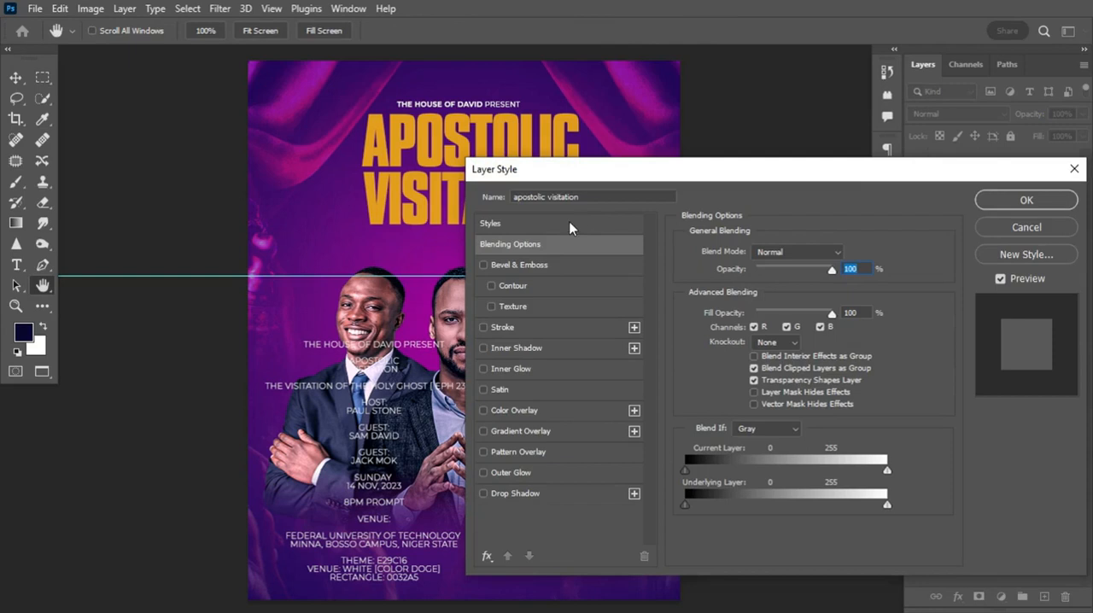
# Add a white (ffffff) 3 px outside stroke to the apostolic visitation text and collapse its effects list
pyautogui.click(503, 328)
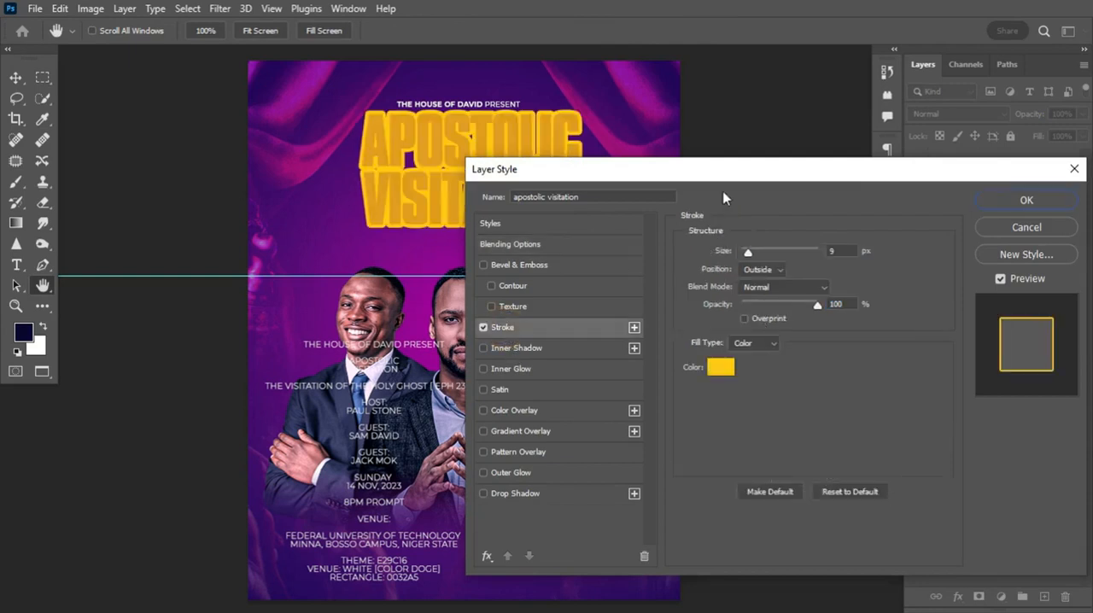
pyautogui.click(722, 368)
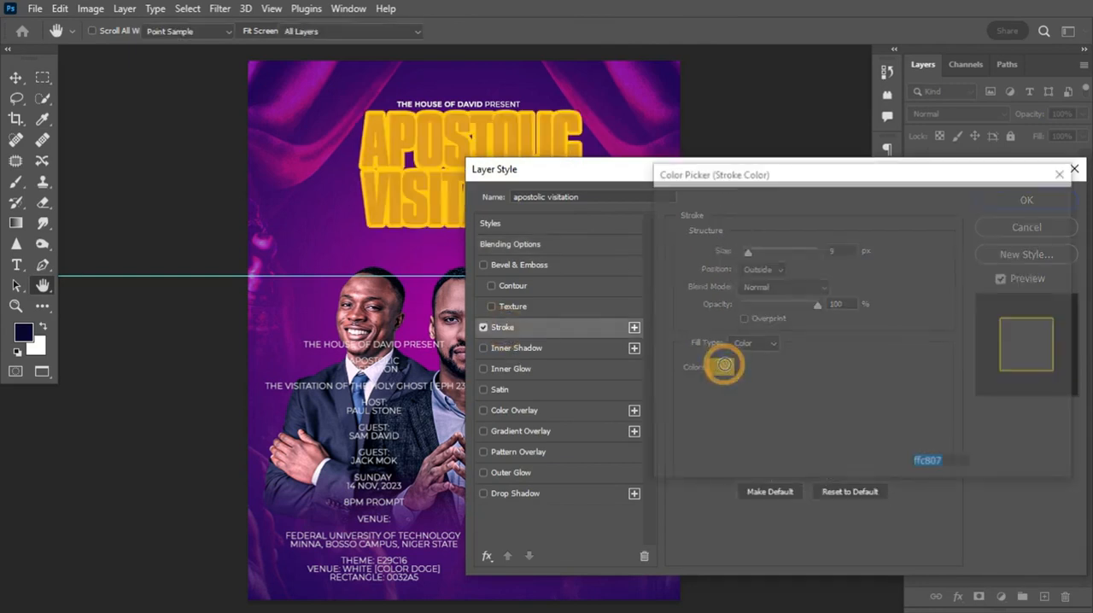
pyautogui.click(660, 211)
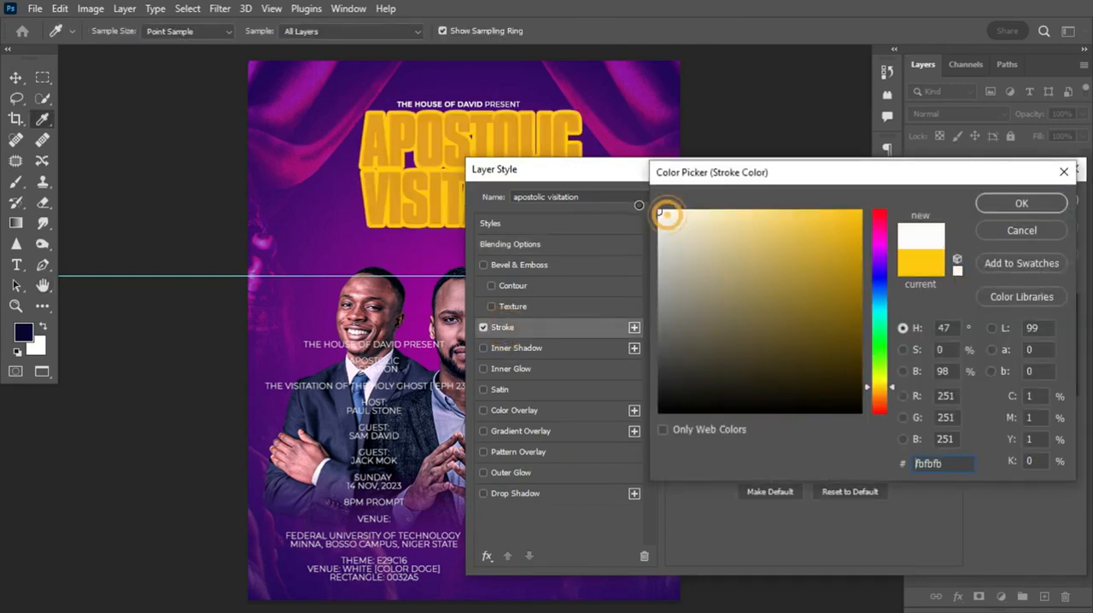
pyautogui.click(1027, 212)
pyautogui.moveTo(747, 254); pyautogui.dragTo(744, 253)
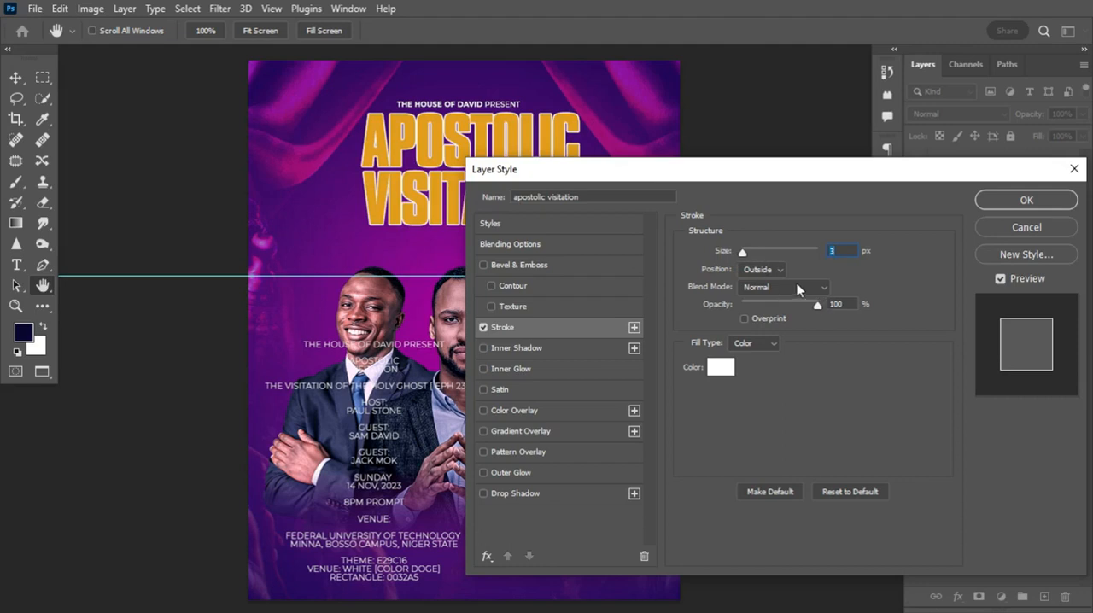
pyautogui.click(774, 269)
pyautogui.click(788, 338)
pyautogui.click(720, 367)
pyautogui.click(1033, 229)
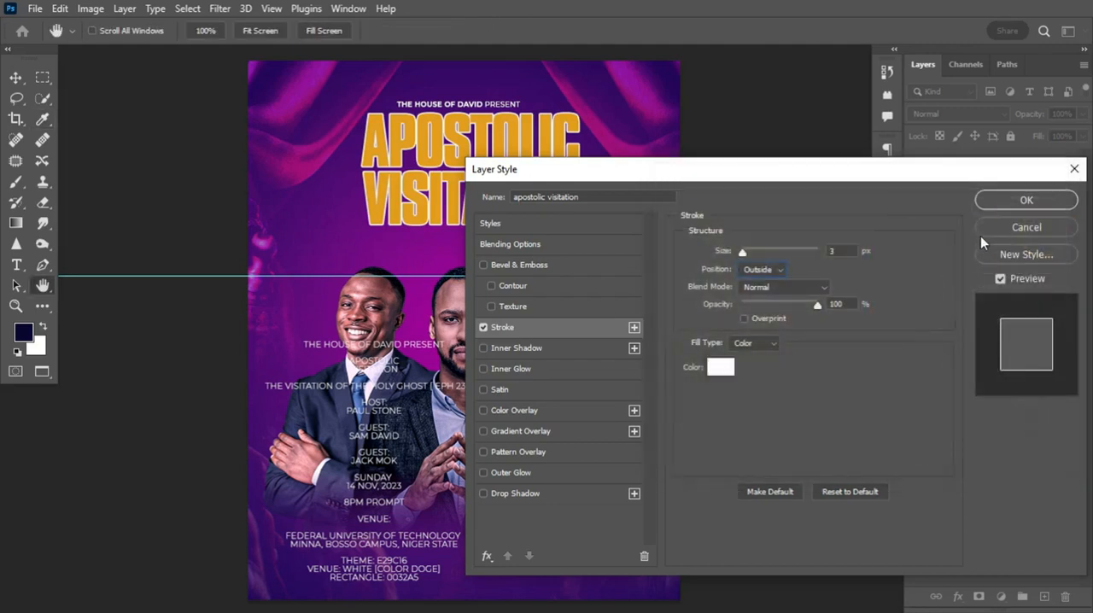
pyautogui.click(1039, 200)
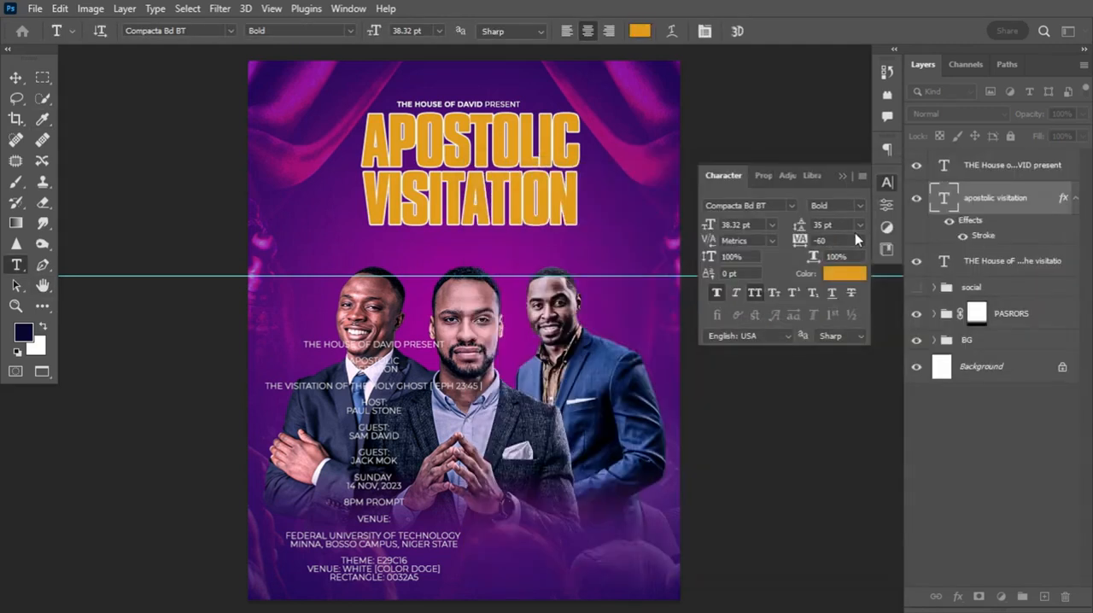
pyautogui.click(1075, 199)
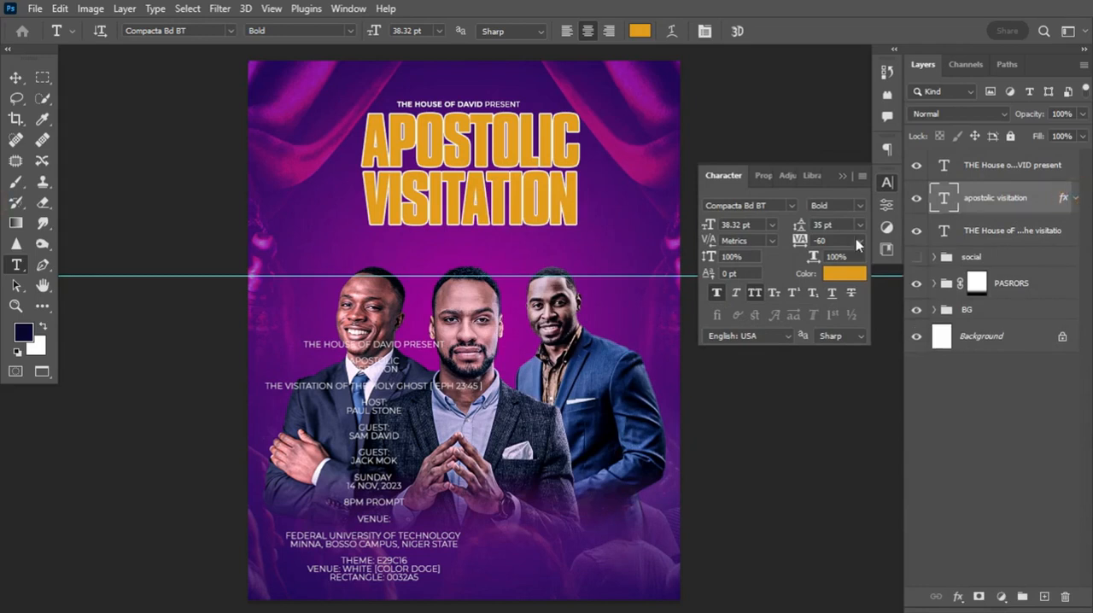
# Copy THE VISITATION OF THE HOLY GHOST [ EPH 23:45 ] from the flyer wording layer and paste it as a separate text layer beneath the title
pyautogui.click(267, 386)
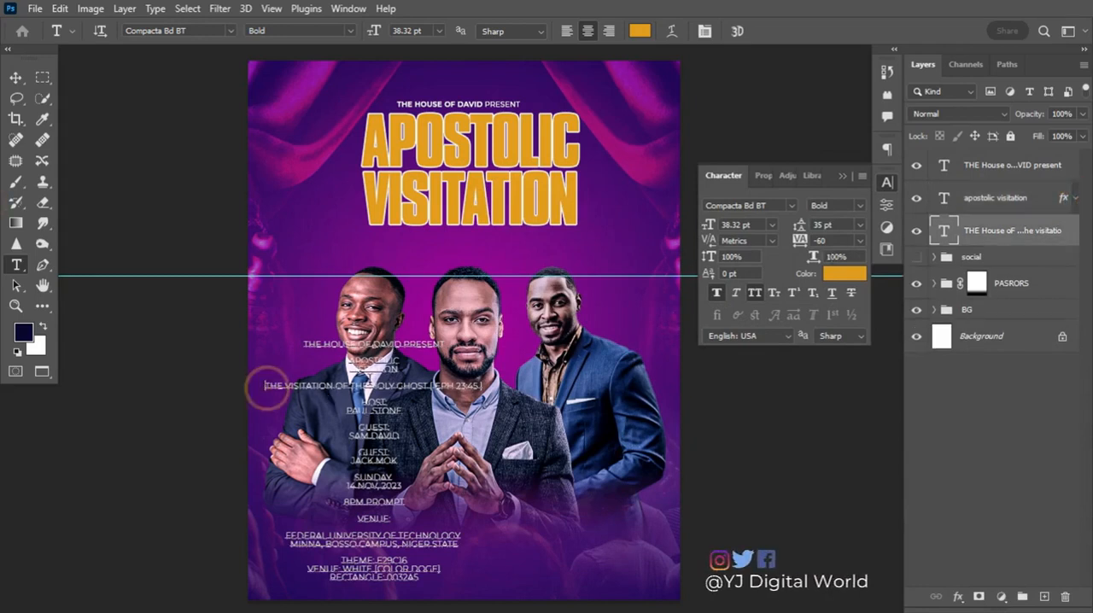
pyautogui.keyDown('shift'); pyautogui.click(487, 386); pyautogui.keyUp('shift')
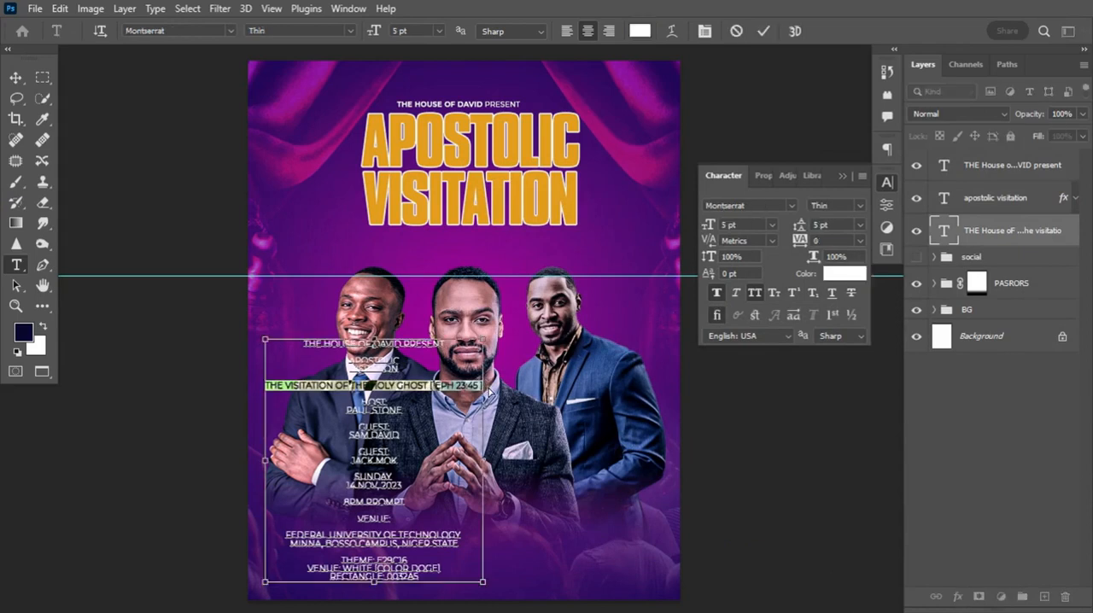
pyautogui.hotkey('ctrl', 'c')
pyautogui.click(734, 31)
pyautogui.click(382, 254)
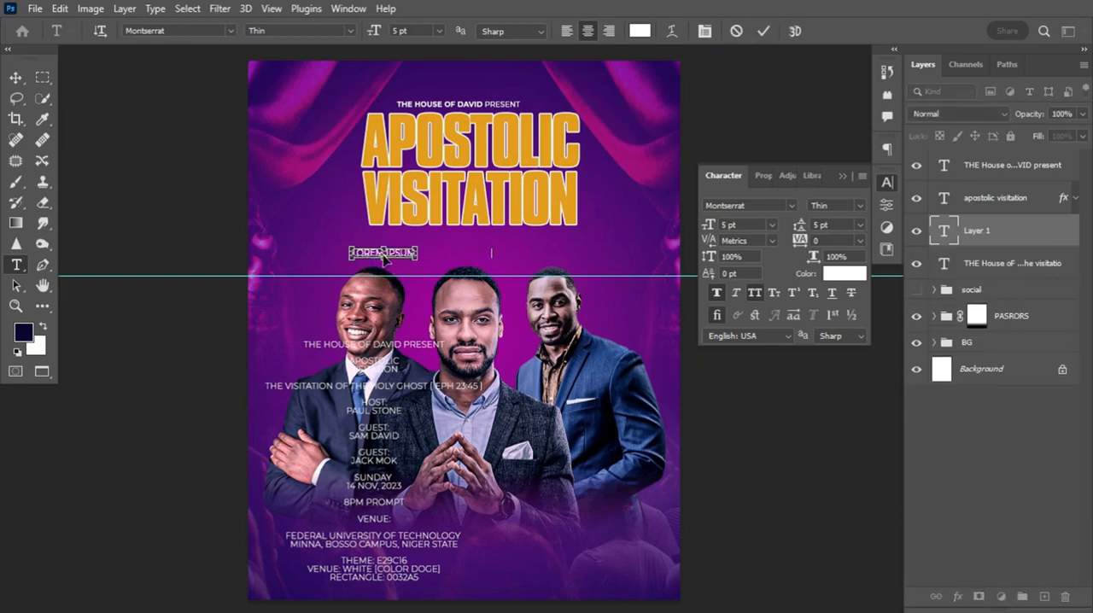
pyautogui.hotkey('ctrl', 'v')
pyautogui.click(762, 31)
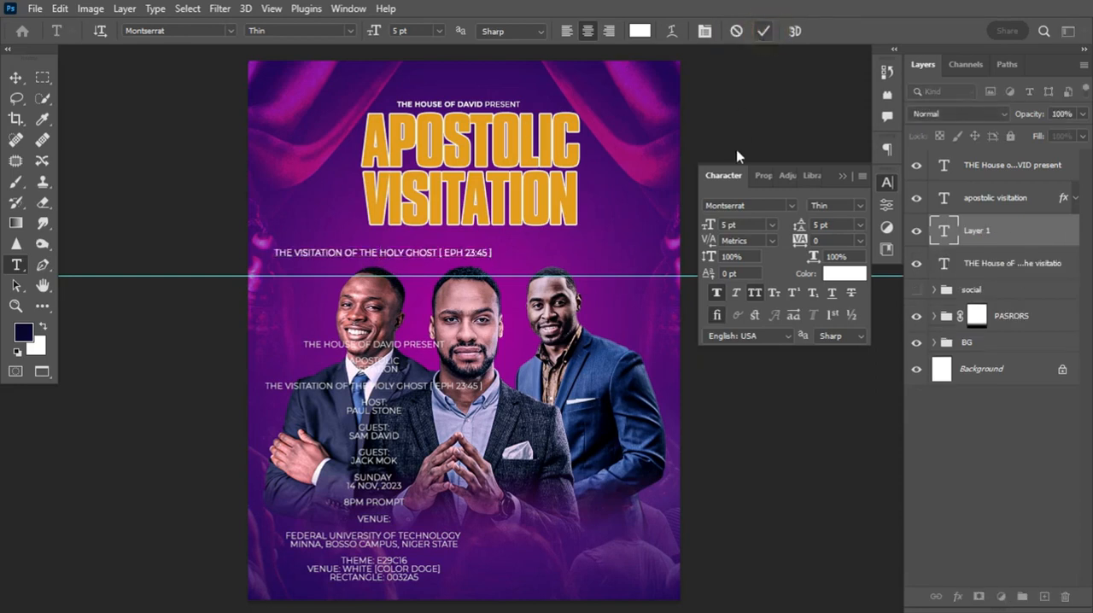
# Set the font weight of THE VISITATION OF THE HOLY GHOST line to Montserrat Bold
pyautogui.click(852, 205)
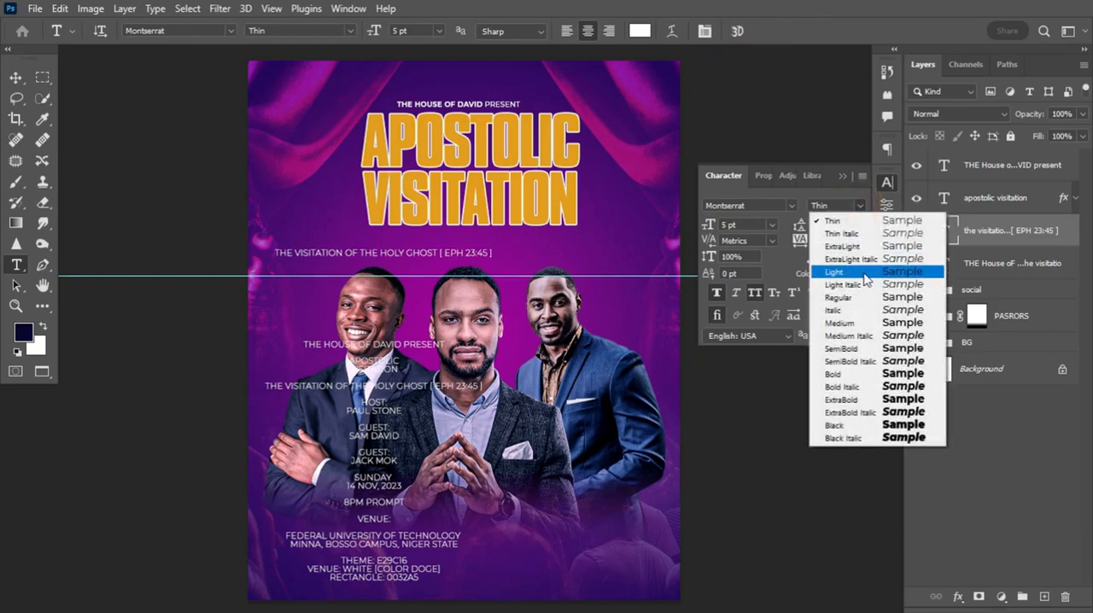
pyautogui.click(860, 322)
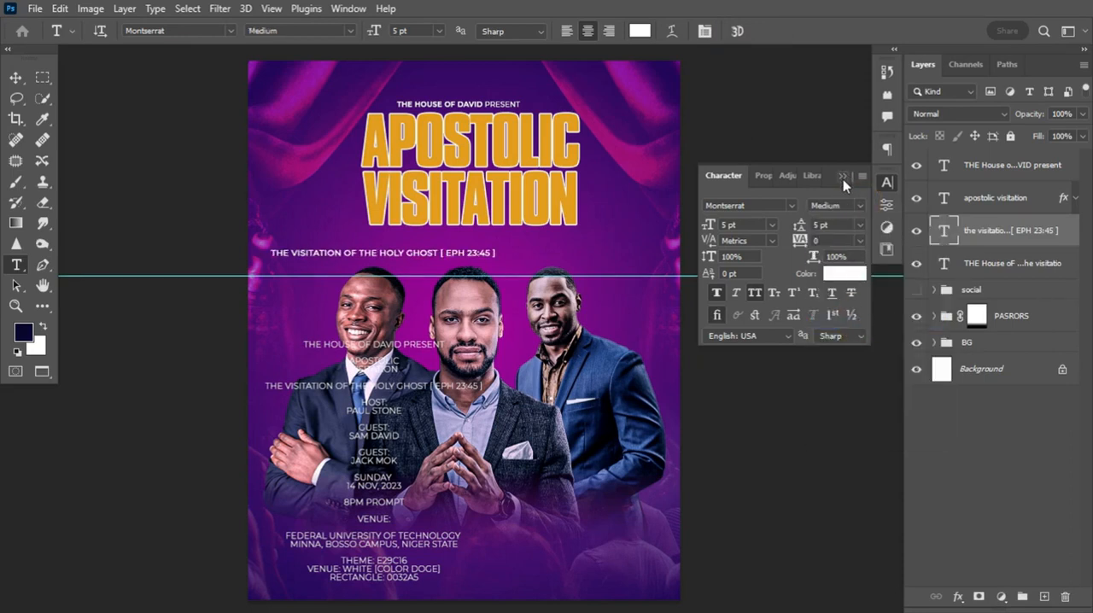
pyautogui.click(857, 204)
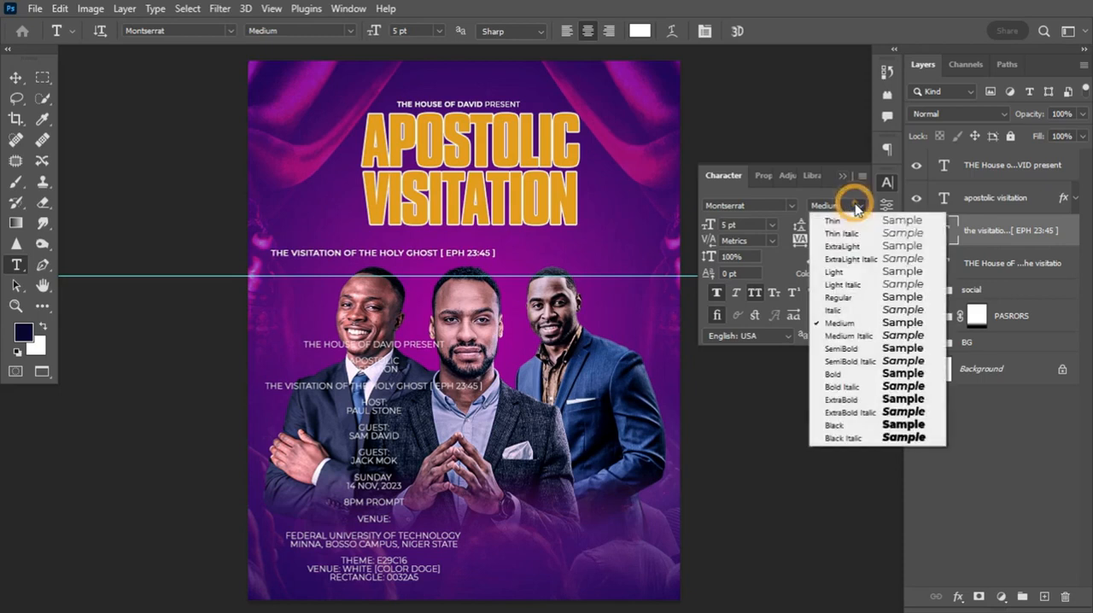
pyautogui.click(848, 374)
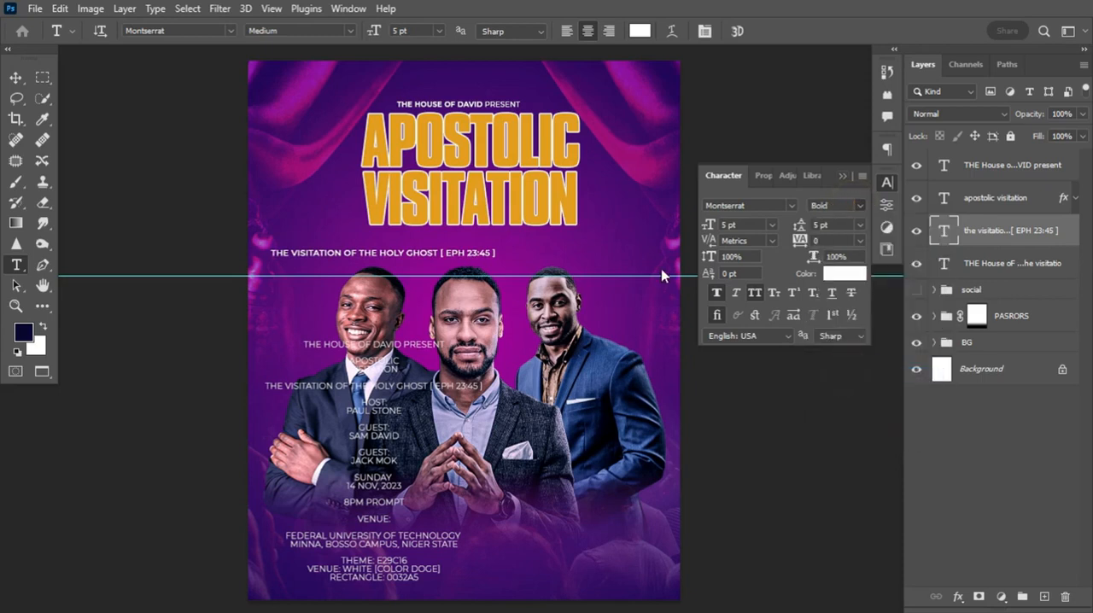
# Place THE VISITATION OF THE HOLY GHOST line directly under the title and shrink it to about 4.5 pt to match the title's width
pyautogui.click(15, 77)
pyautogui.moveTo(383, 259); pyautogui.dragTo(474, 235)
pyautogui.hotkey('ctrl', 't')
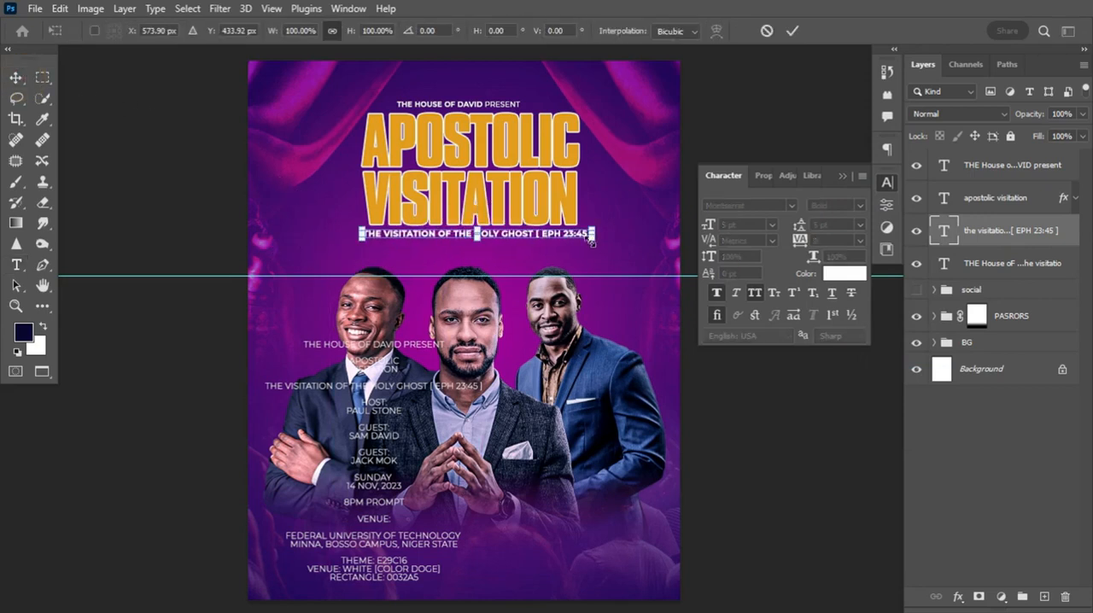
pyautogui.moveTo(582, 239); pyautogui.dragTo(576, 246)
pyautogui.press('Return')
pyautogui.press('Right')
pyautogui.press('Right')
pyautogui.press('Right')
pyautogui.press('Right')
pyautogui.press('Right')
pyautogui.press('Right')
pyautogui.press('Right')
pyautogui.press('Right')
pyautogui.press('Right')
pyautogui.press('Right')
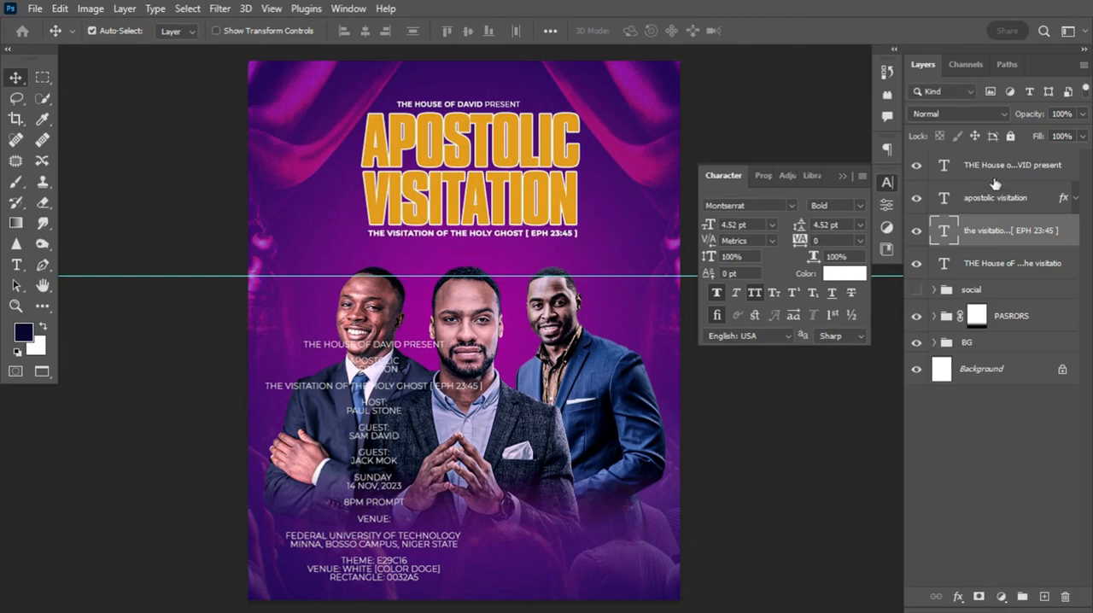
# Centre the present line, the title and the Holy Ghost line horizontally on the canvas
pyautogui.keyDown('shift'); pyautogui.click(1024, 170); pyautogui.keyUp('shift')
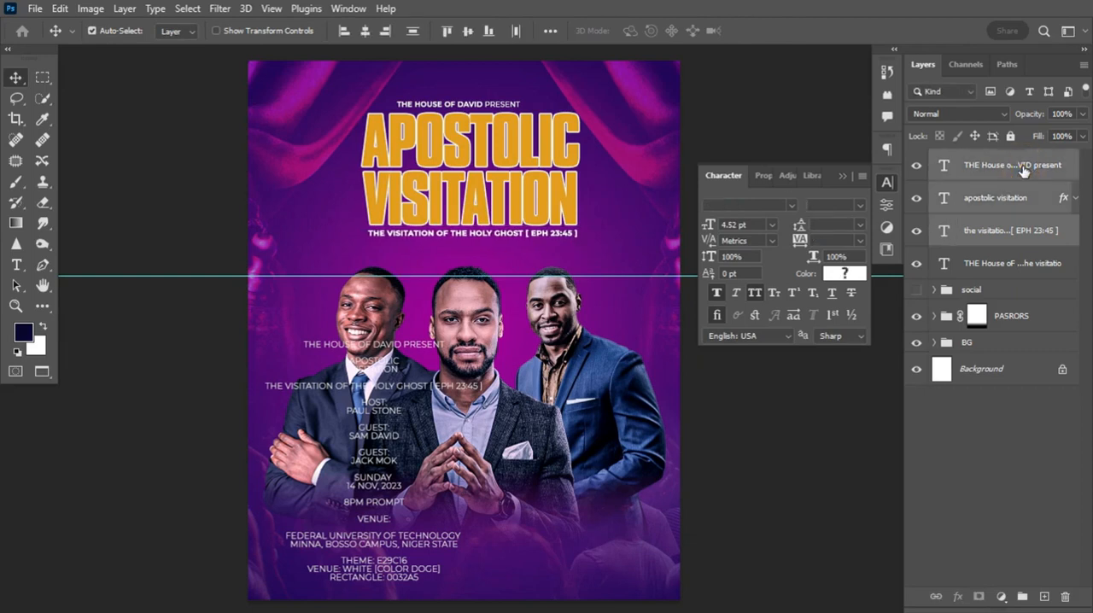
pyautogui.click(1015, 171)
pyautogui.click(1023, 231)
pyautogui.keyDown('shift'); pyautogui.click(1023, 232); pyautogui.keyUp('shift')
pyautogui.hotkey('ctrl', 'a')
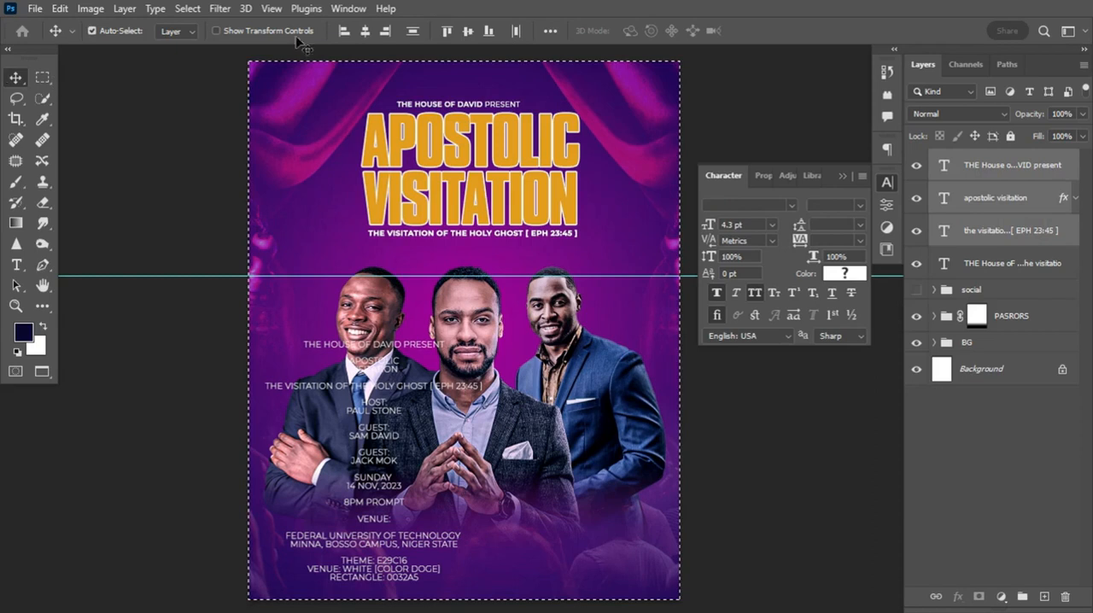
pyautogui.click(366, 31)
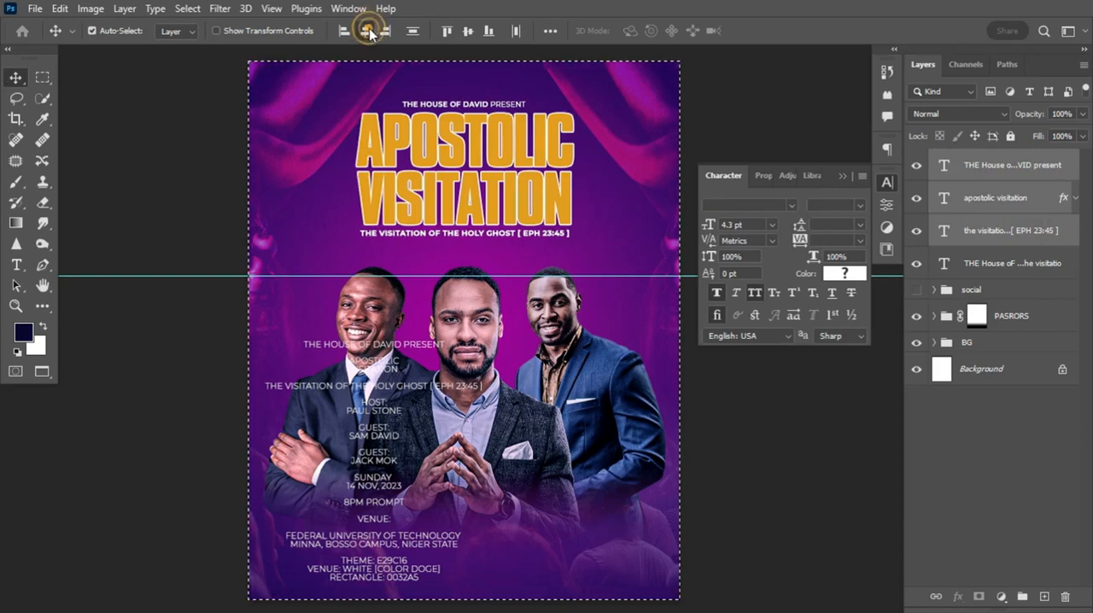
pyautogui.hotkey('ctrl', 'd')
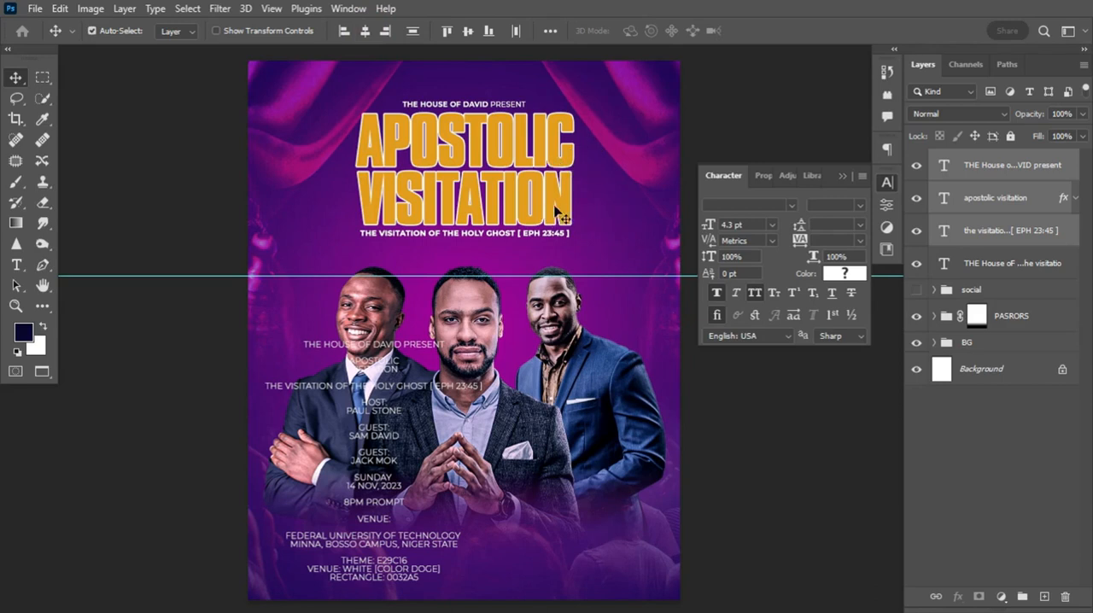
# Enlarge the apostolic visitation title and the Holy Ghost line together, filling more of the space above the portraits
pyautogui.keyDown('ctrl'); pyautogui.click(592, 208); pyautogui.keyUp('ctrl')
pyautogui.keyDown('ctrl'); pyautogui.click(567, 205); pyautogui.keyUp('ctrl')
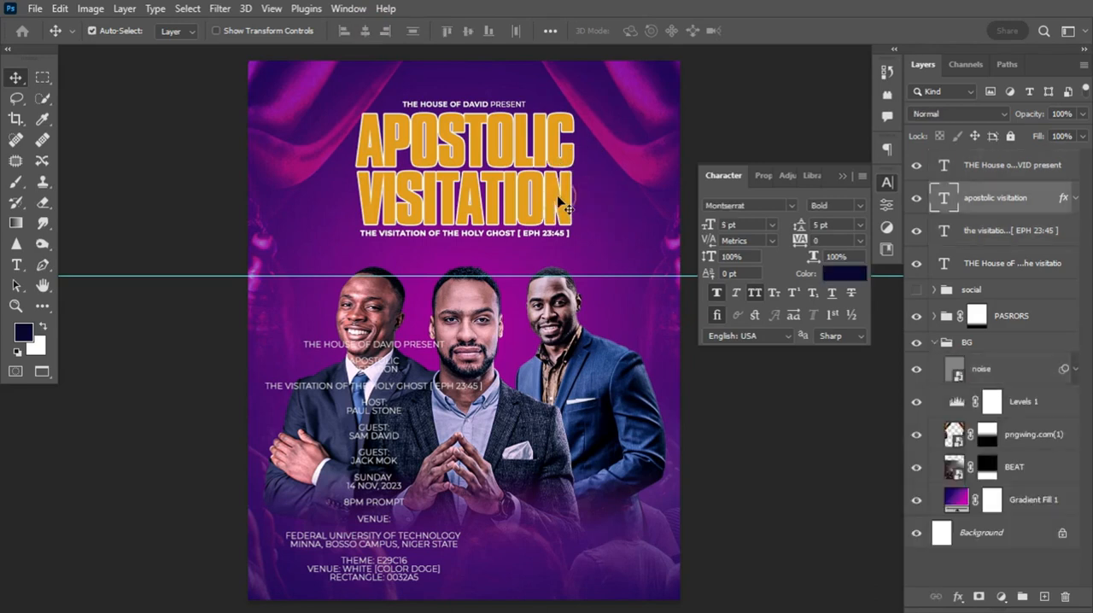
pyautogui.keyDown('ctrl'); pyautogui.keyDown('shift'); pyautogui.click(561, 235); pyautogui.keyUp('shift'); pyautogui.keyUp('ctrl')
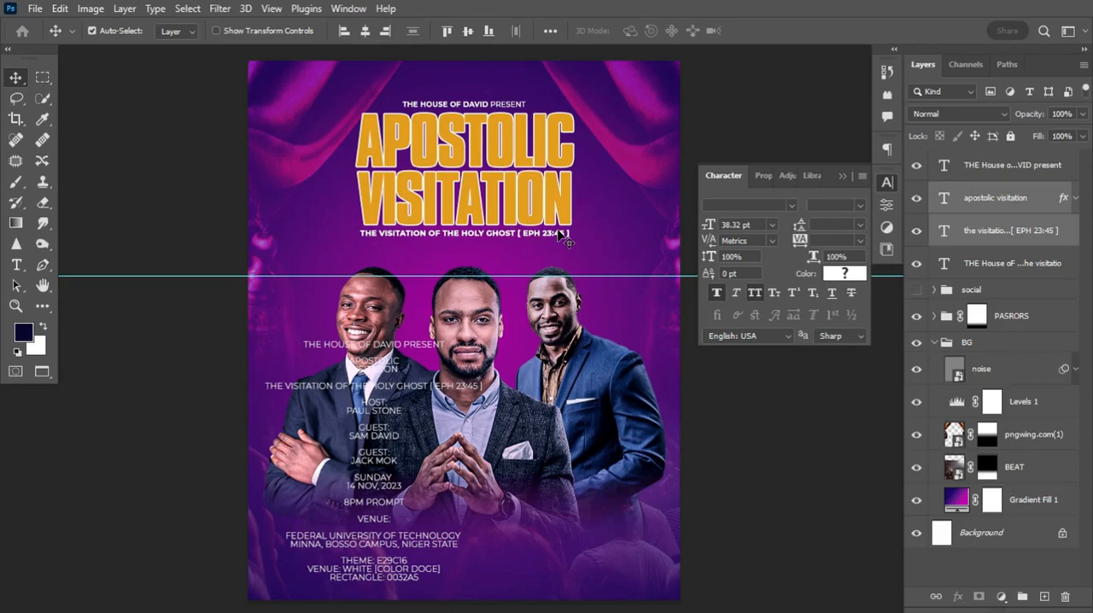
pyautogui.hotkey('ctrl', 't')
pyautogui.moveTo(570, 234)
pyautogui.mouseDown()
pyautogui.moveTo(599, 245)
pyautogui.moveTo(572, 223)
pyautogui.mouseUp()
pyautogui.press('Return')
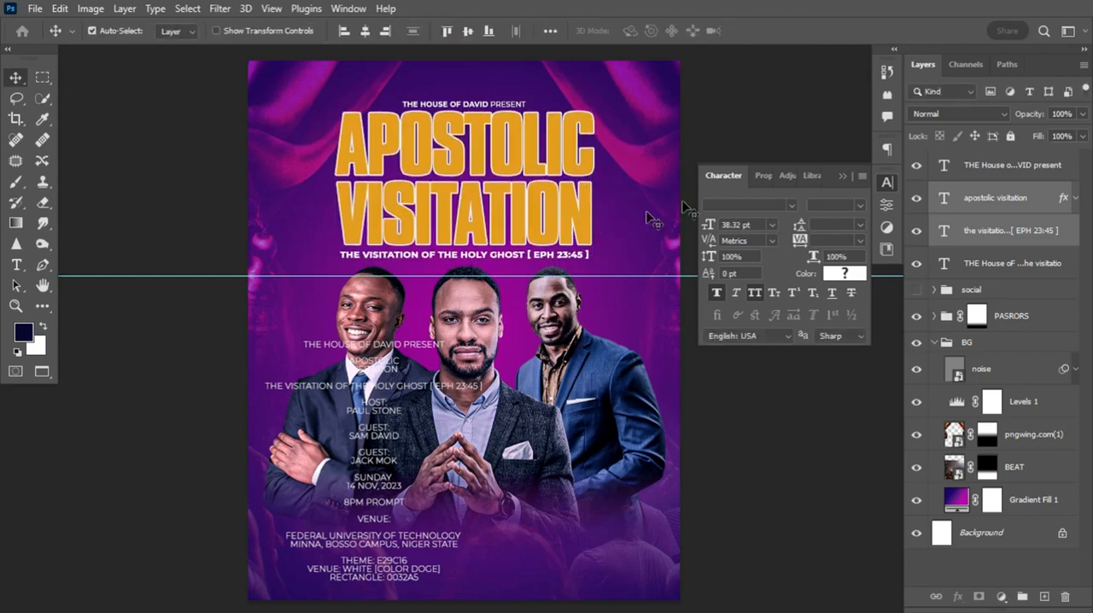
# Nudge the THE HOUSE OF DAVID PRESENT line upward to leave more space above the enlarged title
pyautogui.click(1039, 166)
pyautogui.press('Up')
pyautogui.press('Up')
pyautogui.press('Up')
pyautogui.press('Up')
pyautogui.press('Up')
pyautogui.press('Up')
pyautogui.press('Up')
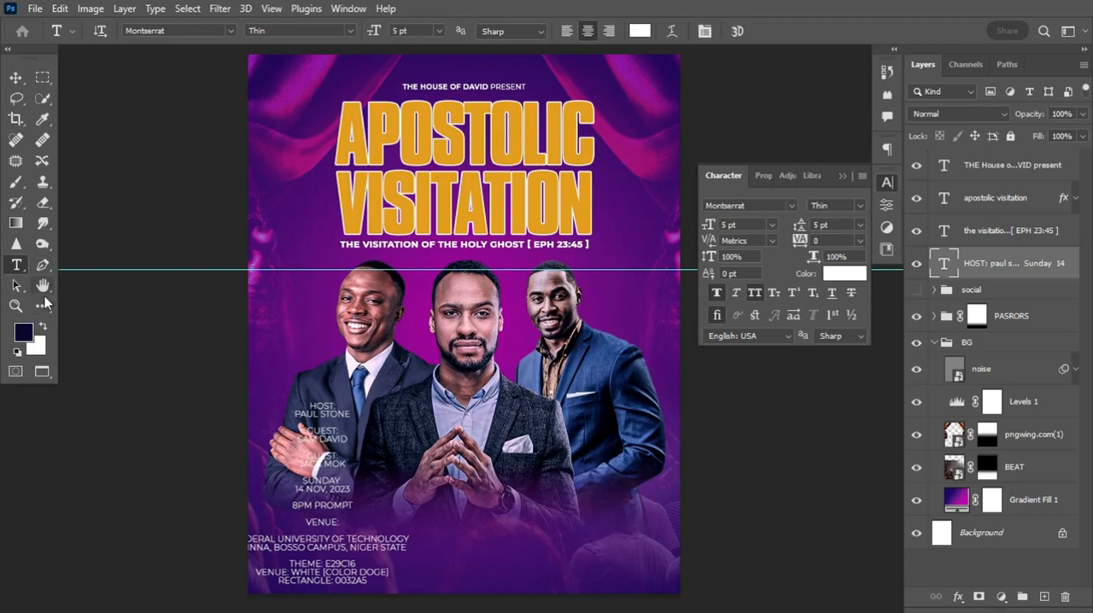
# Draw a black rectangle of about 732 × 194 px across the portraits and round its corners
pyautogui.click(42, 305)
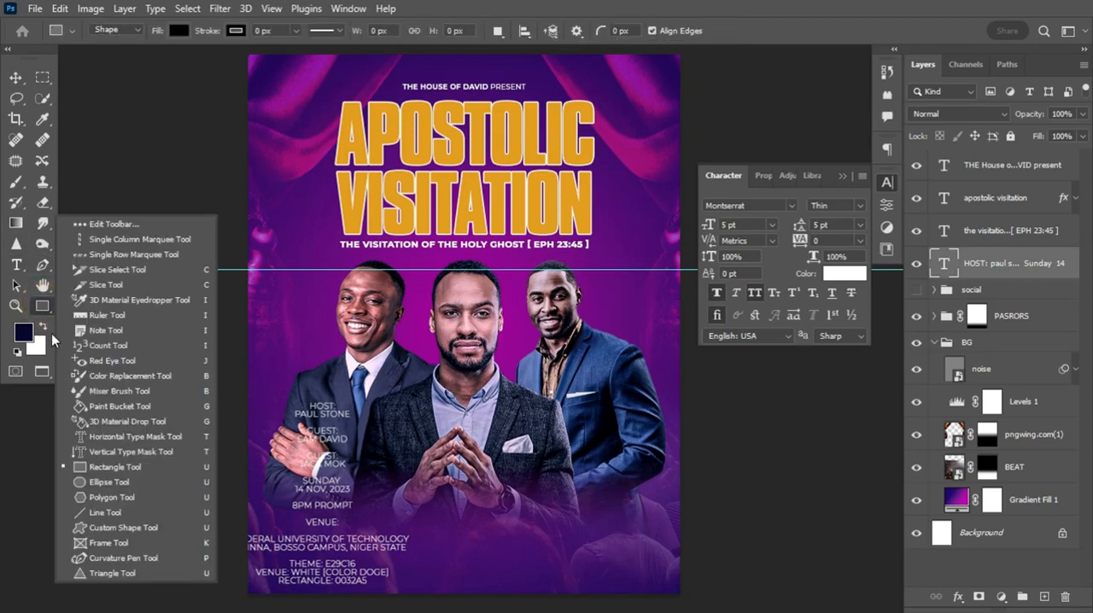
pyautogui.click(97, 466)
pyautogui.moveTo(354, 326); pyautogui.dragTo(658, 403)
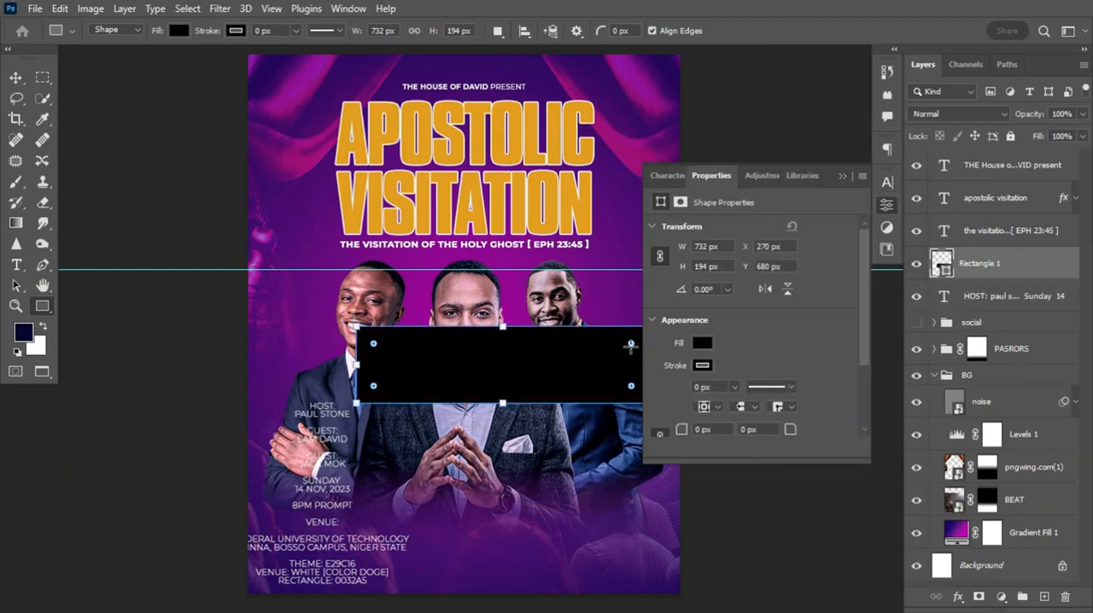
pyautogui.moveTo(629, 344); pyautogui.dragTo(654, 346)
# Fill the rounded rectangle across the portraits with the blue colour 0032a5
pyautogui.click(702, 343)
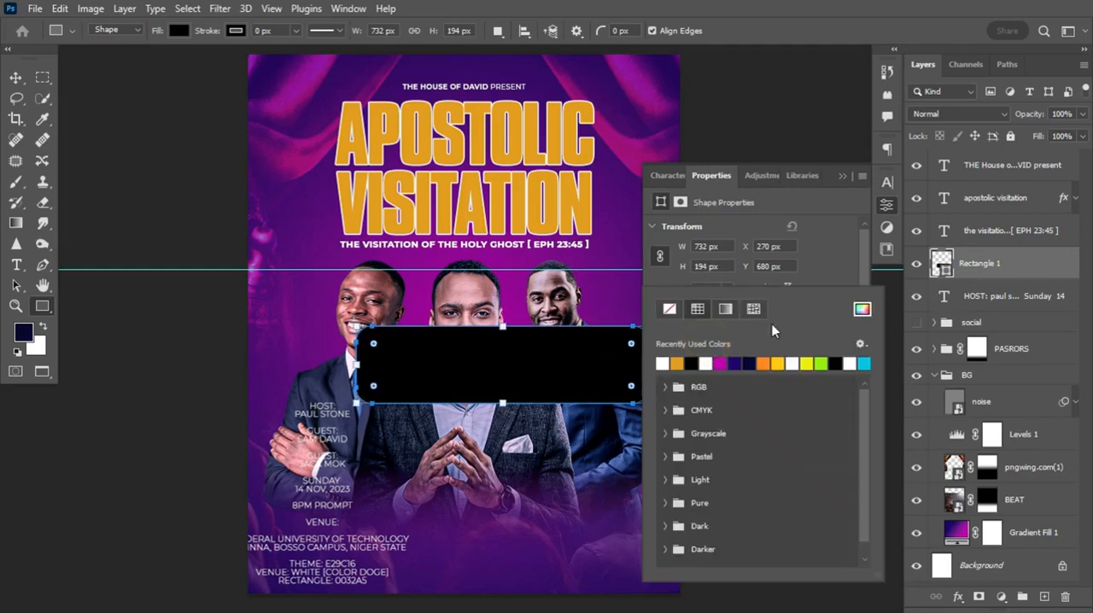
pyautogui.click(862, 309)
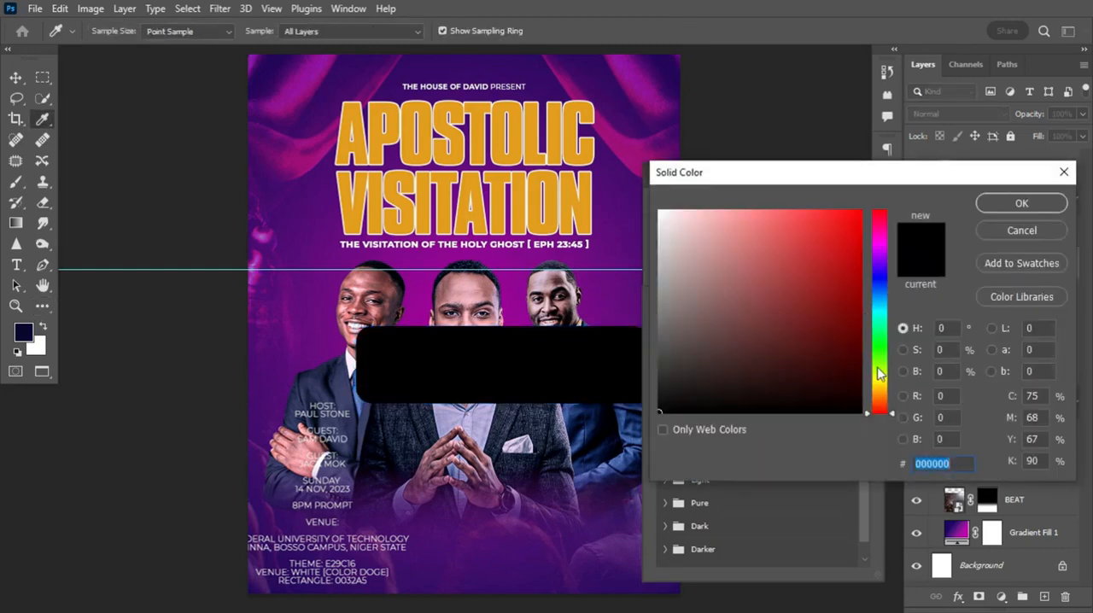
pyautogui.write('0032a5')
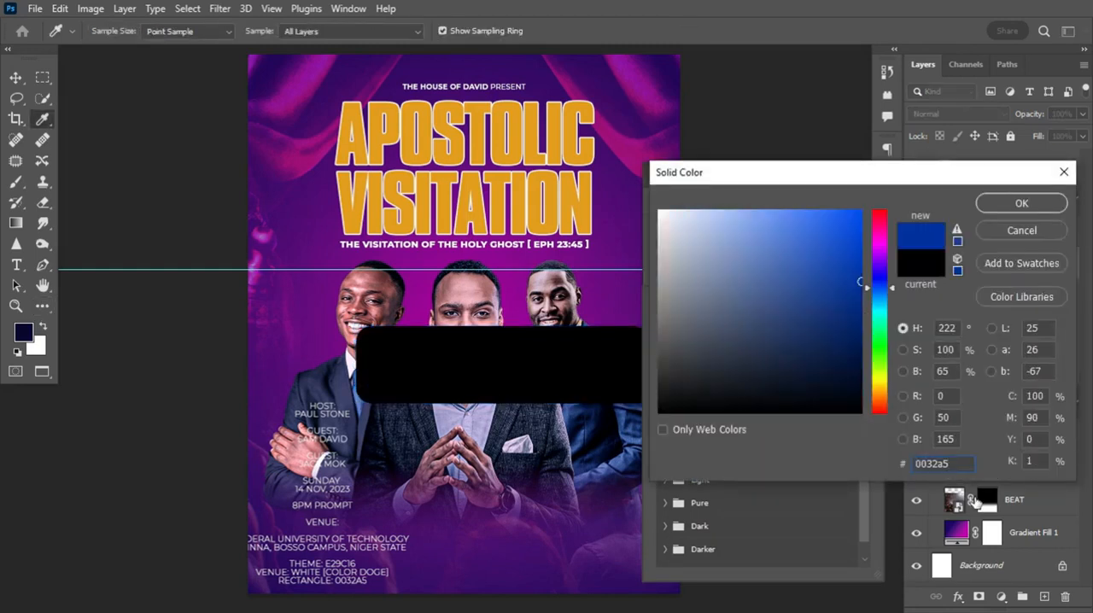
pyautogui.click(959, 464)
pyautogui.click(1029, 200)
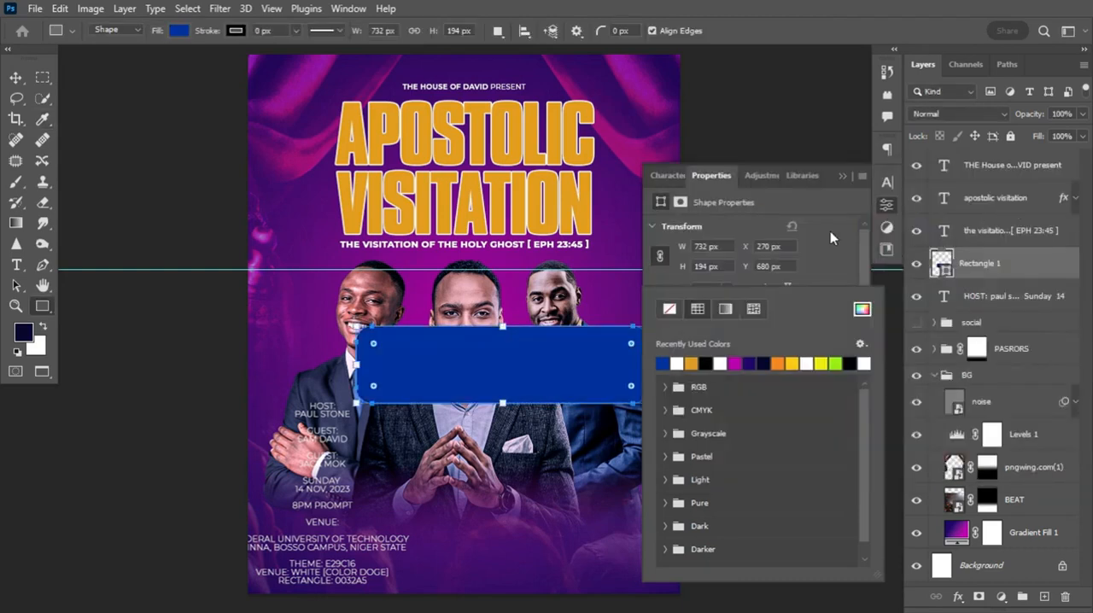
# Set the blue rectangle's blending mode to Pin Light and centre it horizontally over the lower part of the portraits
pyautogui.click(988, 114)
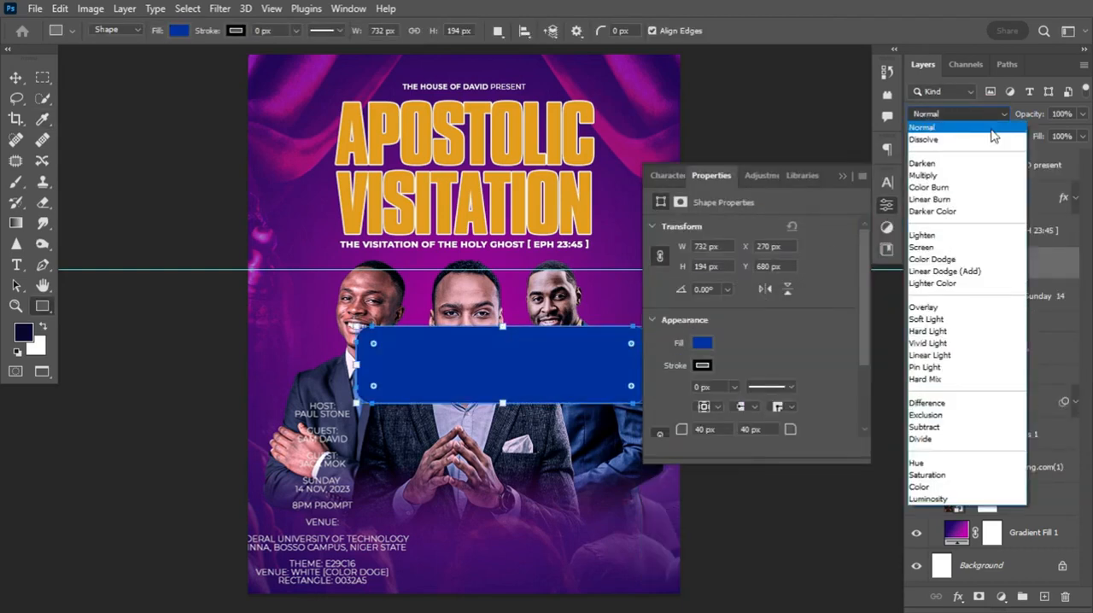
pyautogui.click(925, 366)
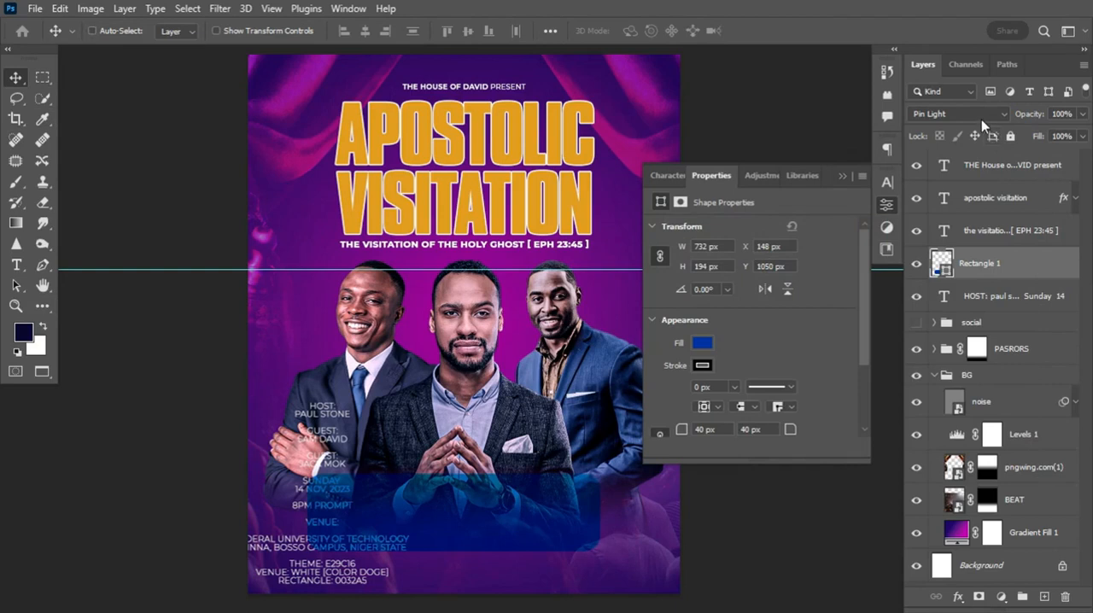
pyautogui.hotkey('ctrl', 'a')
pyautogui.click(365, 32)
pyautogui.hotkey('ctrl', 'd')
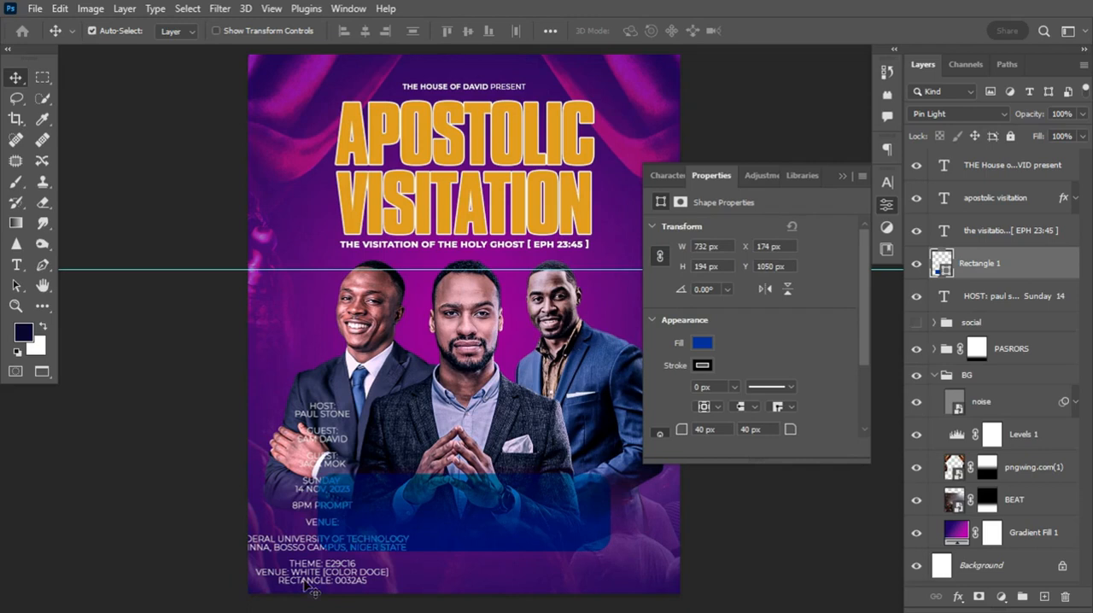
# Place the FEDERAL UNIVERSITY OF TECHNOLOGY venue address as separate Montserrat SemiBold text on the blue rectangle, with its layer above the rectangle
pyautogui.moveTo(298, 551); pyautogui.dragTo(300, 579)
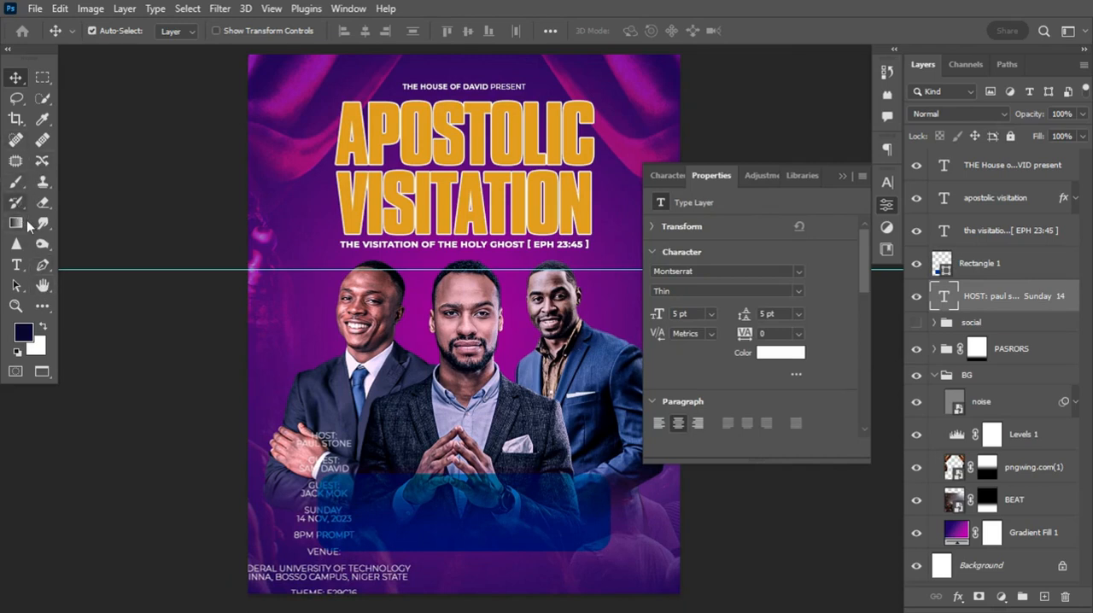
pyautogui.click(15, 267)
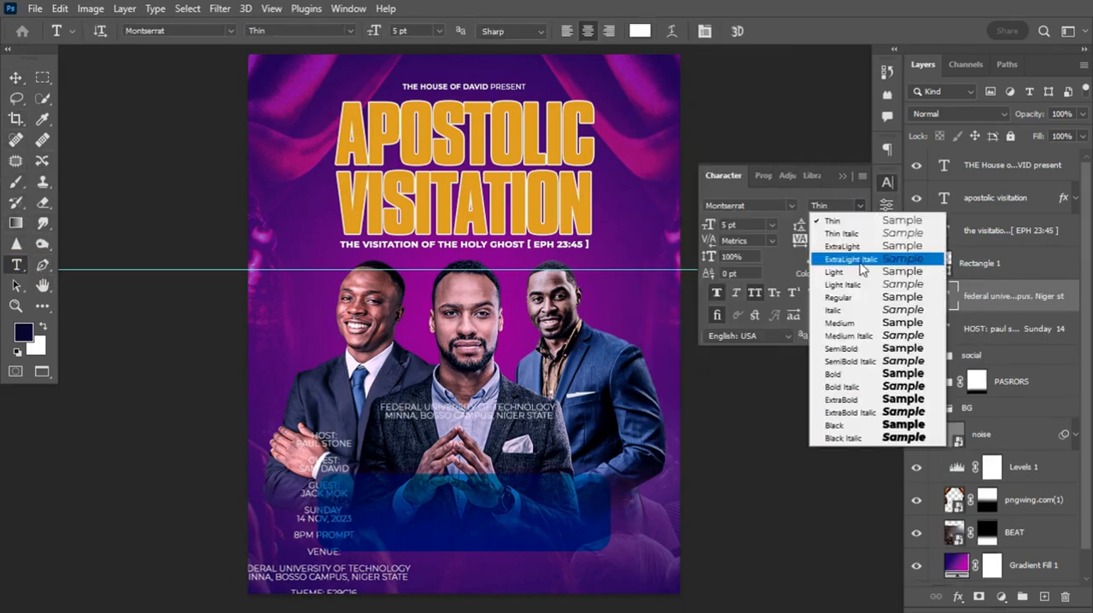
pyautogui.click(861, 347)
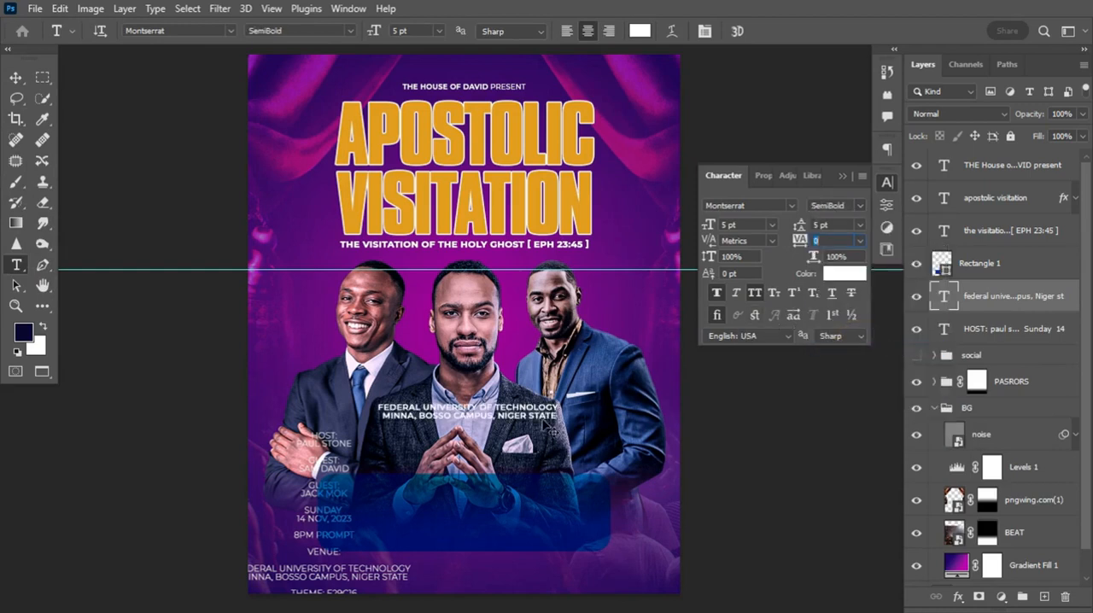
pyautogui.moveTo(544, 425); pyautogui.dragTo(578, 517)
pyautogui.moveTo(1029, 292); pyautogui.dragTo(1025, 258)
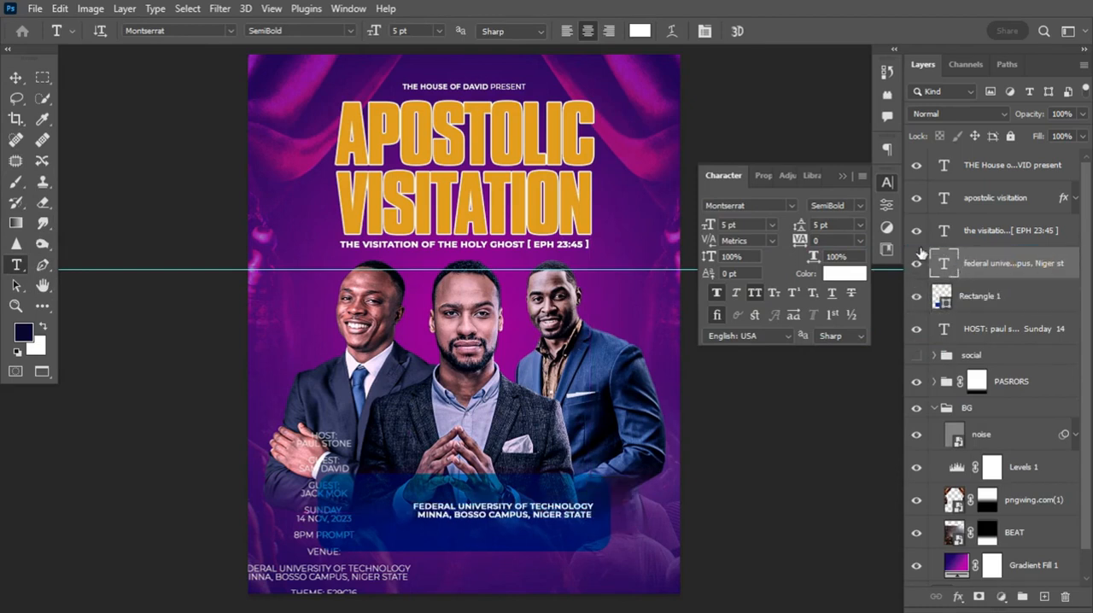
# Set the venue address's blending mode to Color Dodge and shift the text slightly down inside the rectangle
pyautogui.click(993, 113)
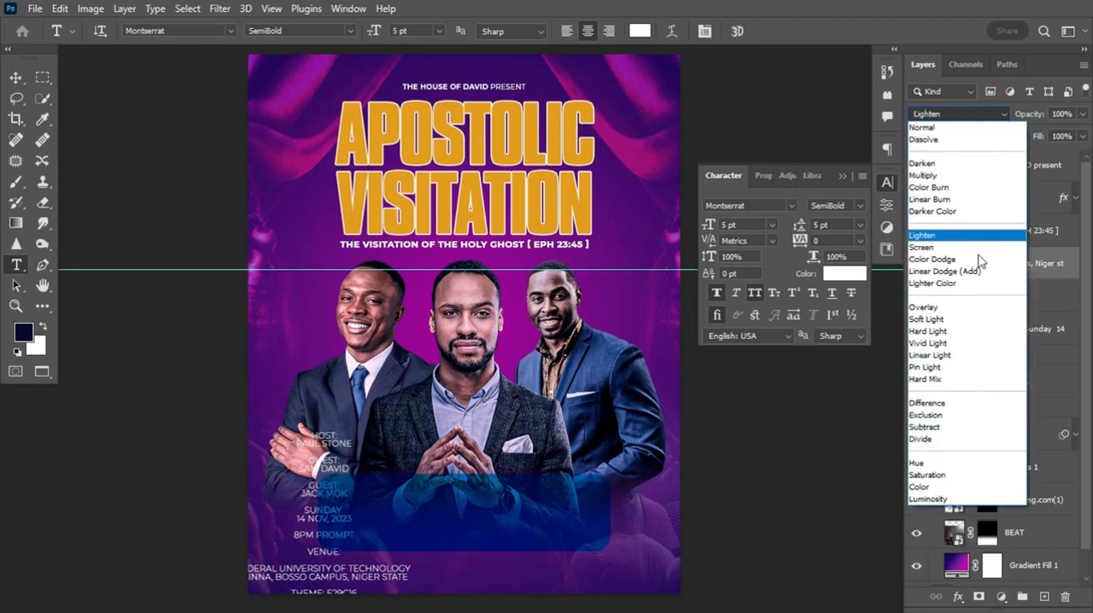
pyautogui.click(980, 260)
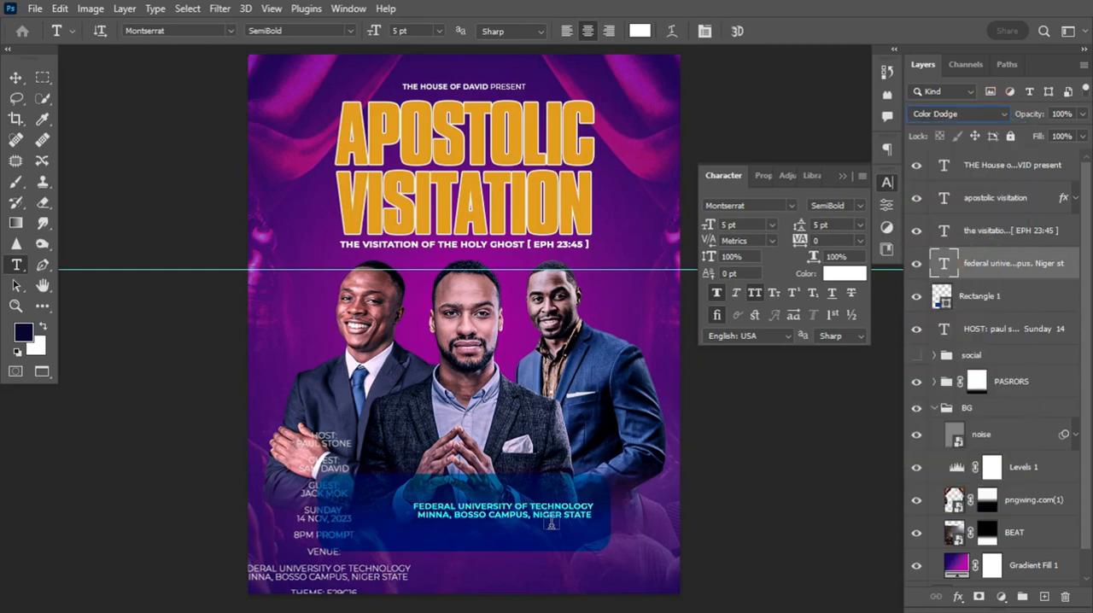
pyautogui.keyDown('ctrl'); pyautogui.moveTo(559, 519); pyautogui.dragTo(563, 534); pyautogui.keyUp('ctrl')
# Copy VENUE: from the details list into its own text layer and place it as a larger heading above the address
pyautogui.moveTo(308, 551); pyautogui.dragTo(341, 552)
pyautogui.hotkey('ctrl', 'c')
pyautogui.hotkey('ctrl', 'v')
pyautogui.hotkey('ctrl', 't')
pyautogui.press('Return')
pyautogui.keyDown('shift'); pyautogui.click(1029, 298); pyautogui.keyUp('shift')
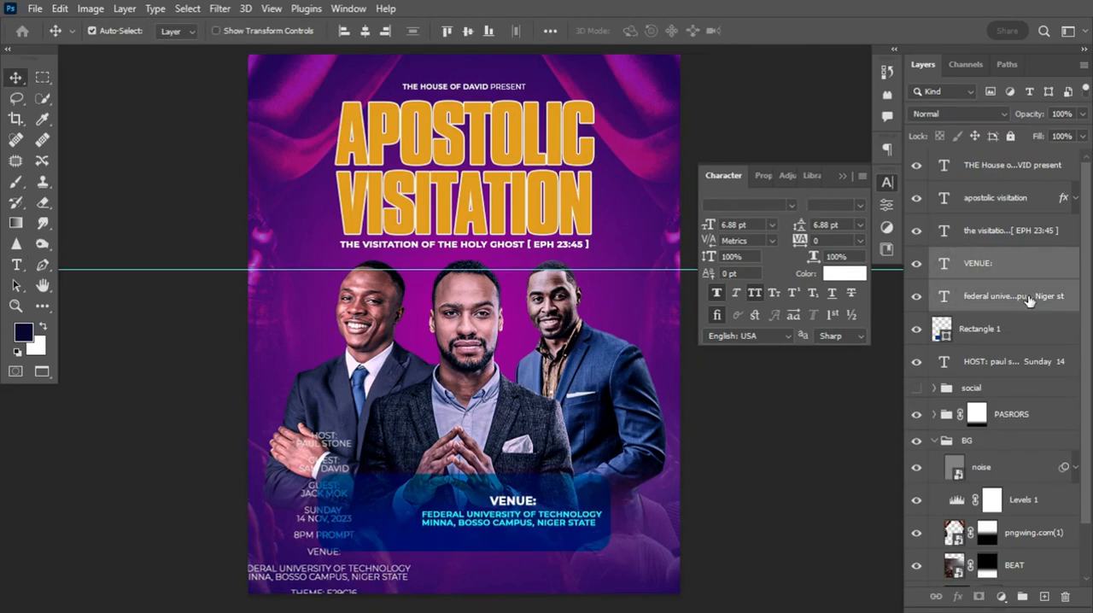
# Widen the blue rectangle slightly and scale the venue address down within its right half
pyautogui.click(980, 328)
pyautogui.moveTo(423, 494); pyautogui.dragTo(440, 517)
pyautogui.hotkey('ctrl', 't')
# Move the details list up beside the left portrait's head and reduce it to the host and guest entries
pyautogui.moveTo(324, 444); pyautogui.dragTo(303, 286)
pyautogui.press('t')
pyautogui.press('BackSpace')
pyautogui.moveTo(266, 374); pyautogui.dragTo(371, 505)
pyautogui.press('BackSpace')
# Place SUNDAY 14 NOV, 2023 8PM PROMPT left of a vertical white divider in the rectangle, with the date and 8PM in bold orange
pyautogui.click(324, 417)
pyautogui.hotkey('ctrl', 'v')
pyautogui.click(780, 353)
pyautogui.moveTo(1016, 394); pyautogui.dragTo(1016, 312)
pyautogui.press('t')
pyautogui.moveTo(422, 530); pyautogui.dragTo(360, 531)
pyautogui.click(780, 353)
# Group the date and time block with its rectangle as DATET/ TIME and scale the date text down slightly
pyautogui.hotkey('ctrl', 'g')
pyautogui.click(916, 322)
pyautogui.click(916, 321)
pyautogui.doubleClick(974, 322)
pyautogui.write('DATET/ TIME')
pyautogui.click(780, 353)
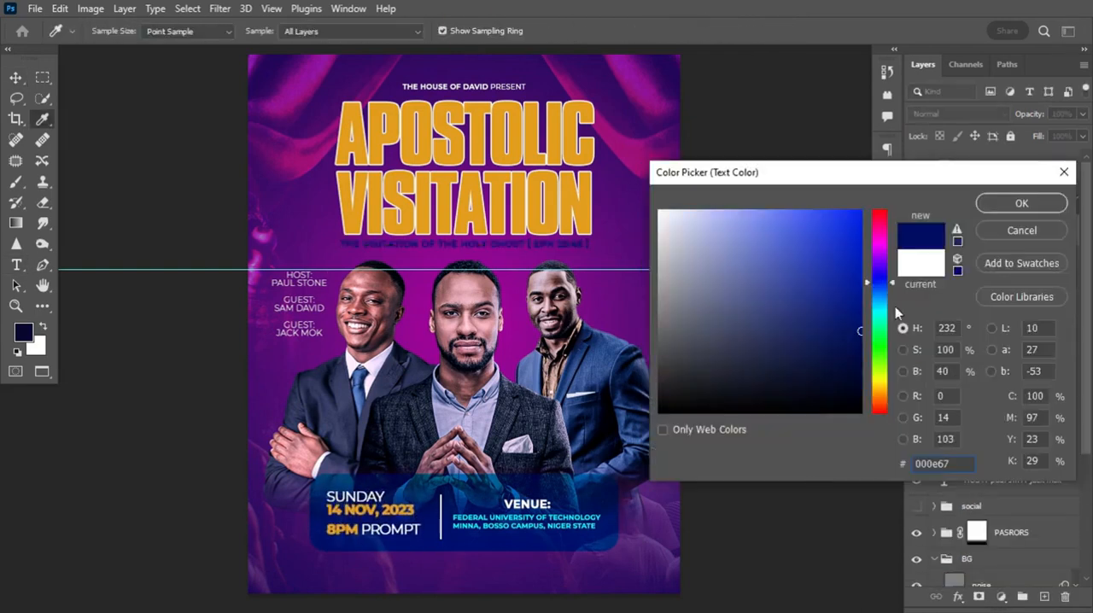
pyautogui.hotkey('ctrl', 't')
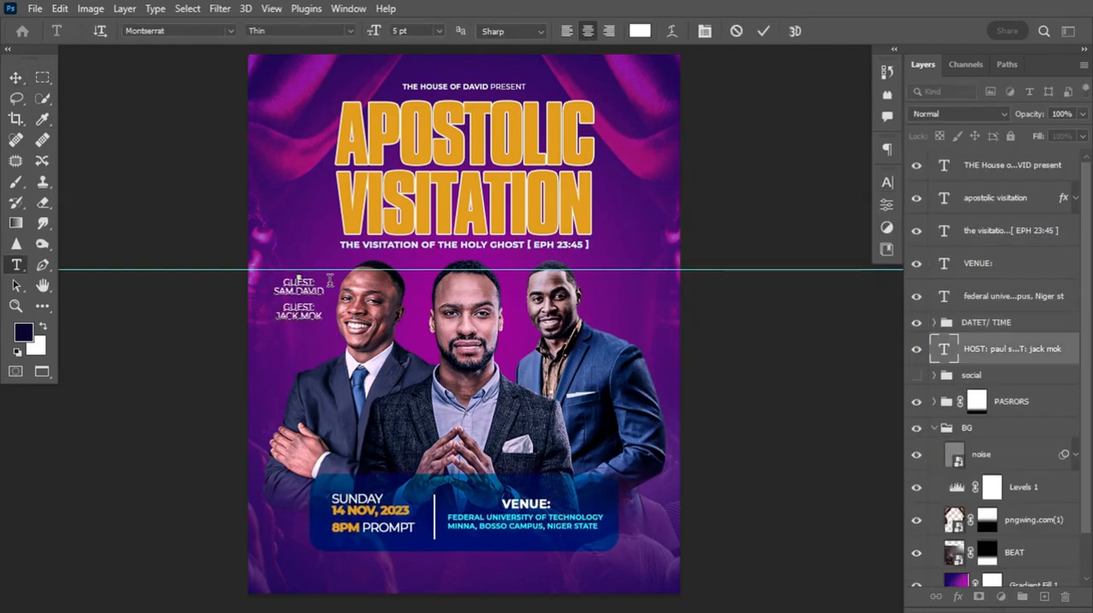
# Take the host entry out of the names list and enter it as separate two-line text over the centre portrait's jacket
pyautogui.click(329, 280)
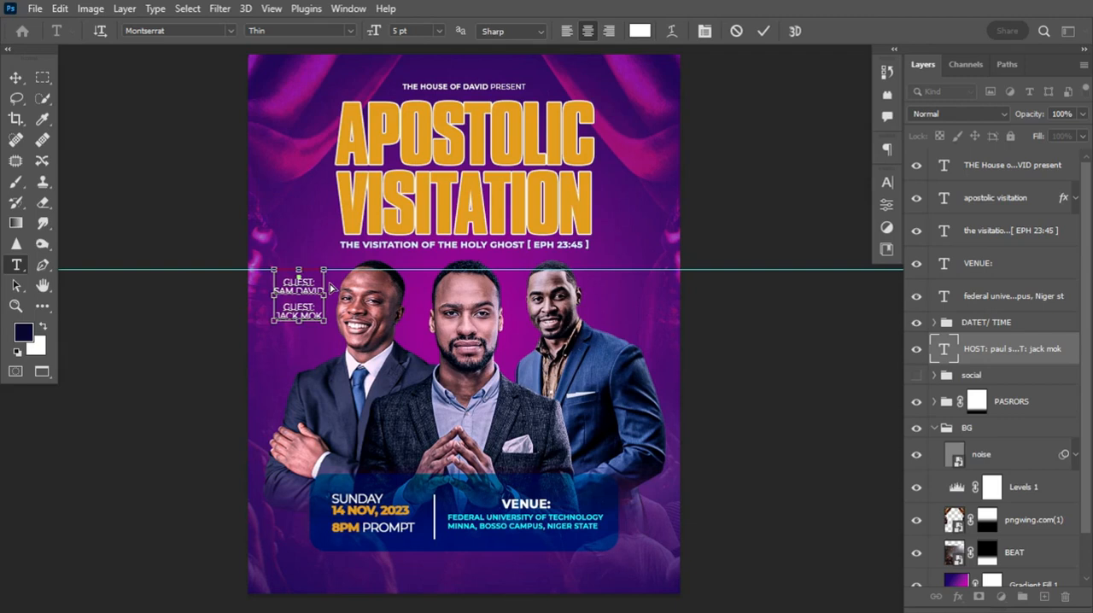
pyautogui.click(388, 417)
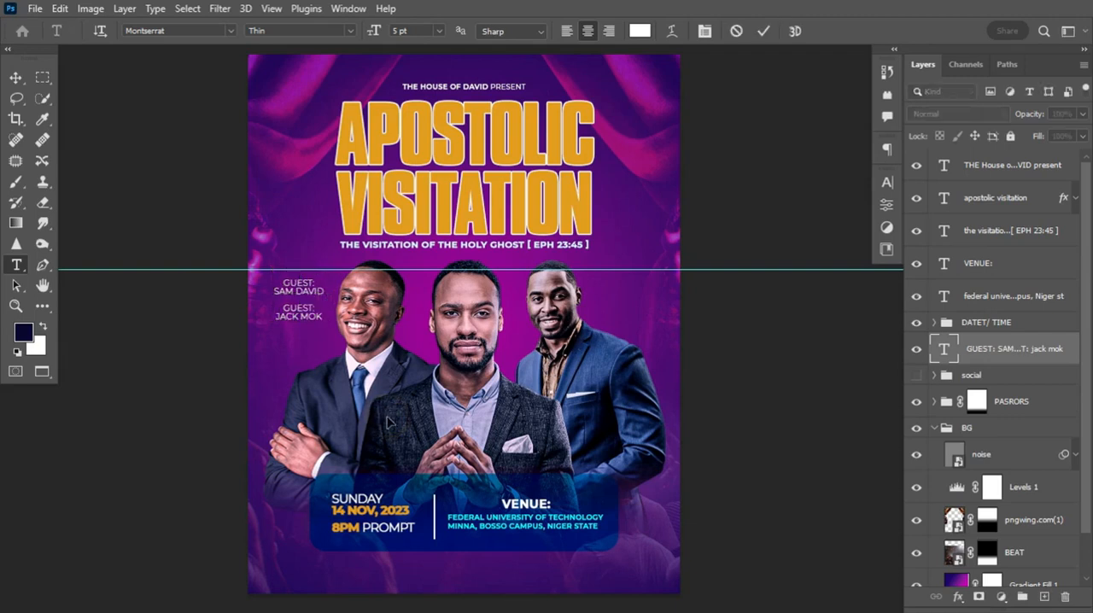
pyautogui.write('HOST:')
pyautogui.press('Return')
pyautogui.hotkey('ctrl', 'Return')
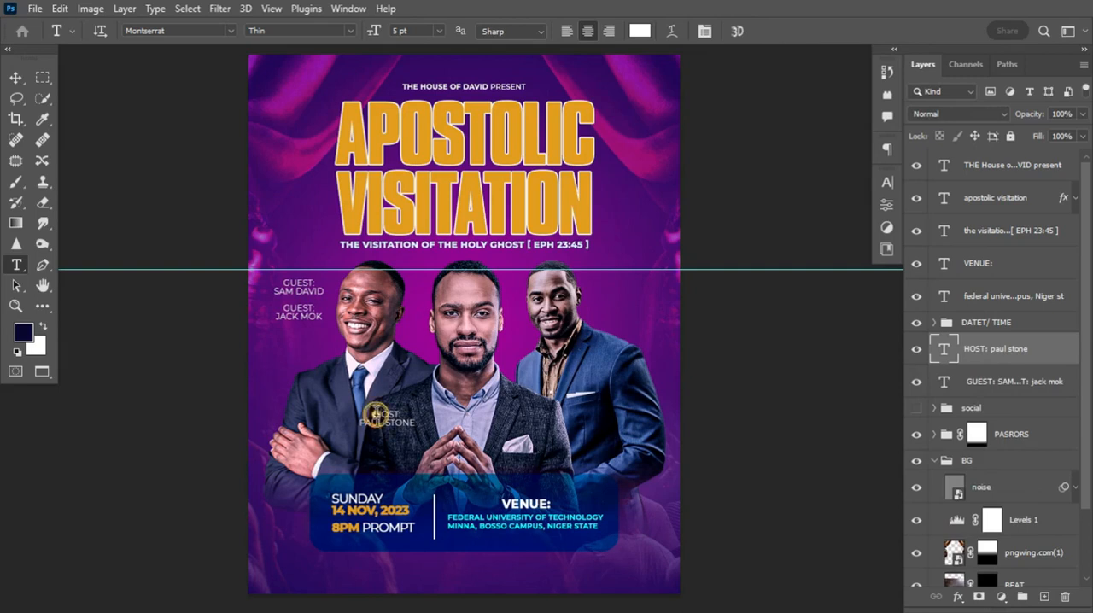
# Set the HOST: label in Montserrat Bold
pyautogui.press('Return')
pyautogui.click(887, 181)
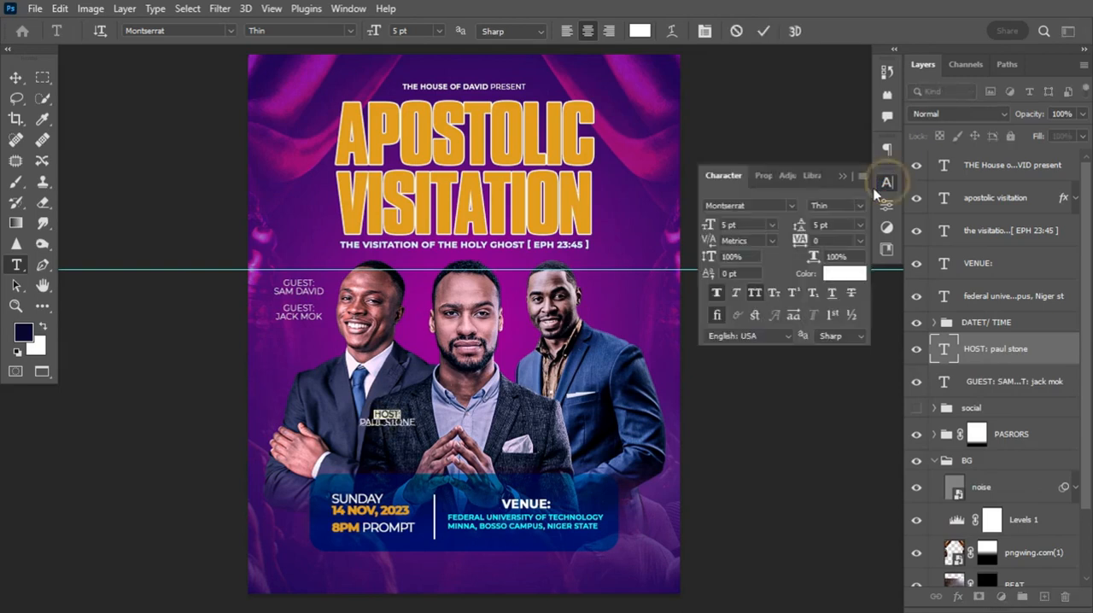
pyautogui.click(863, 205)
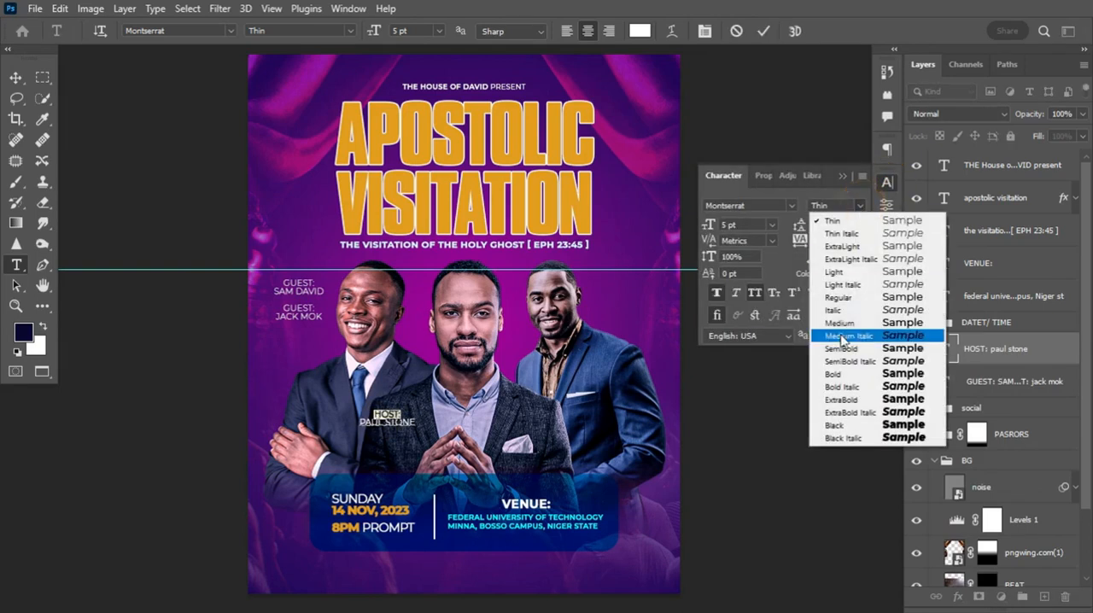
pyautogui.click(839, 376)
# Change the font of the host's name to Sweet Beans Free Trial Regular
pyautogui.moveTo(359, 420); pyautogui.dragTo(439, 418)
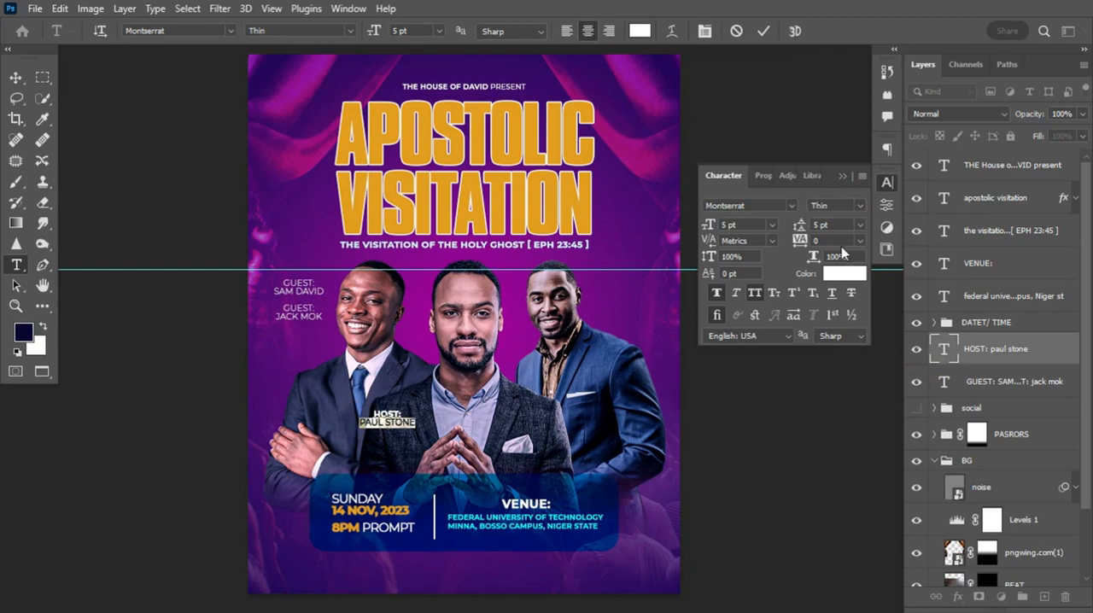
pyautogui.click(763, 205)
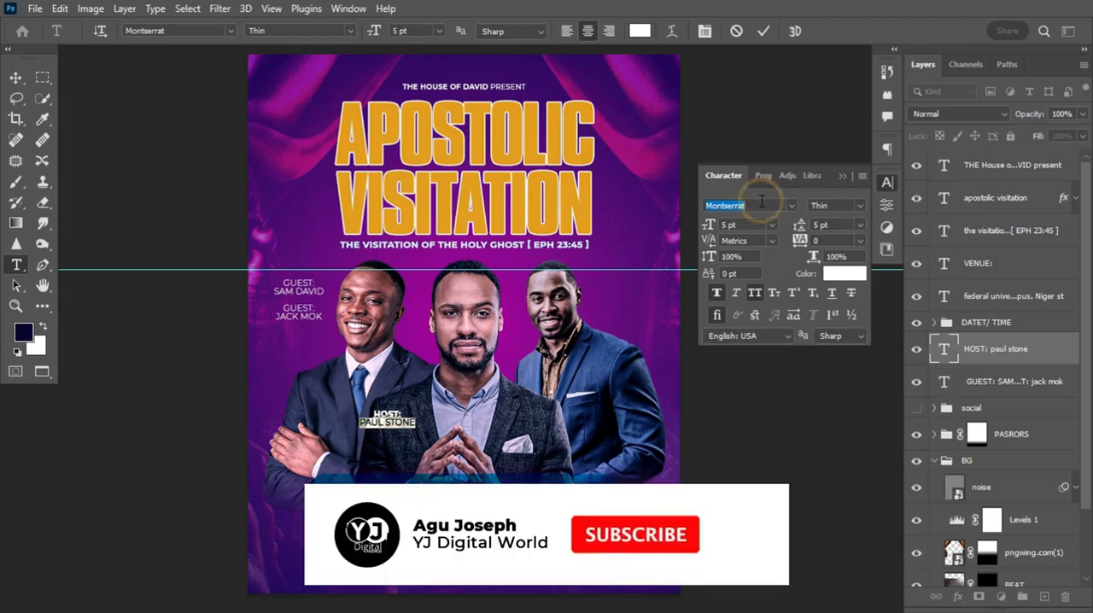
pyautogui.write('SW')
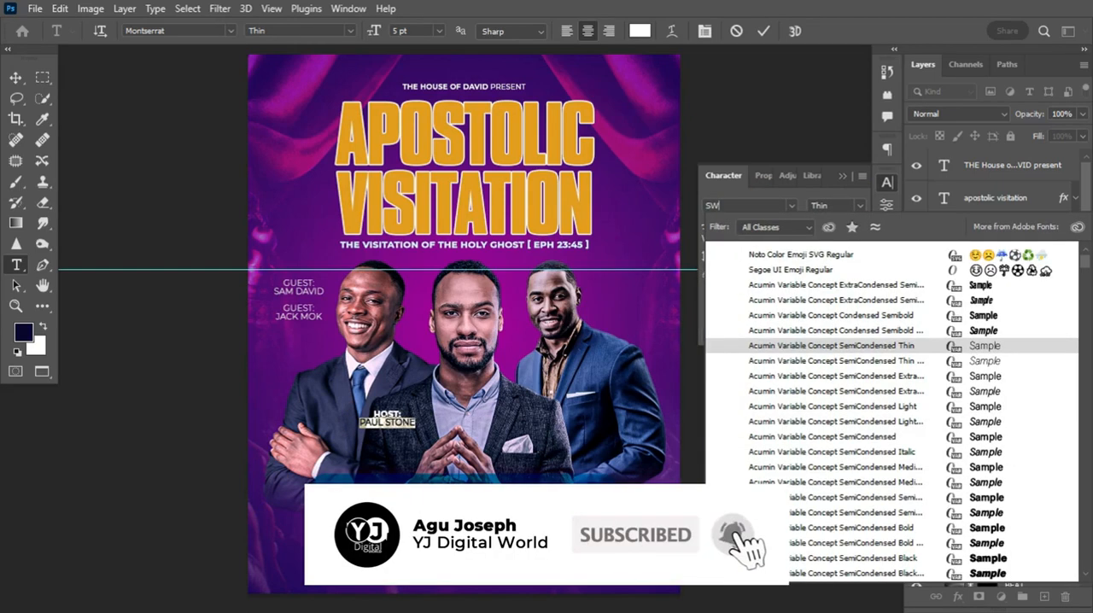
pyautogui.write('EET')
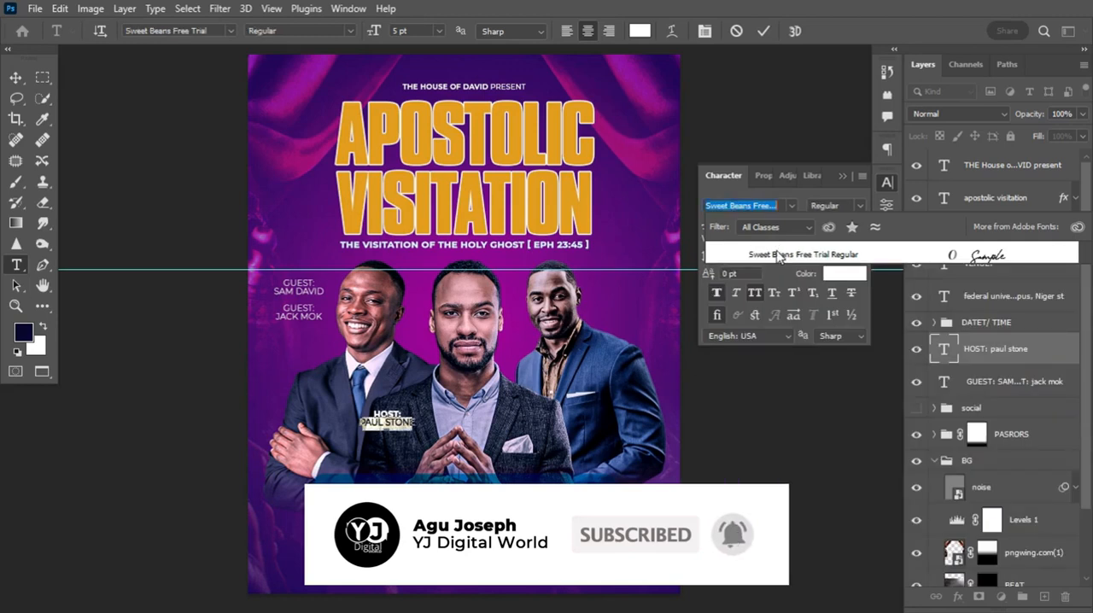
pyautogui.click(779, 251)
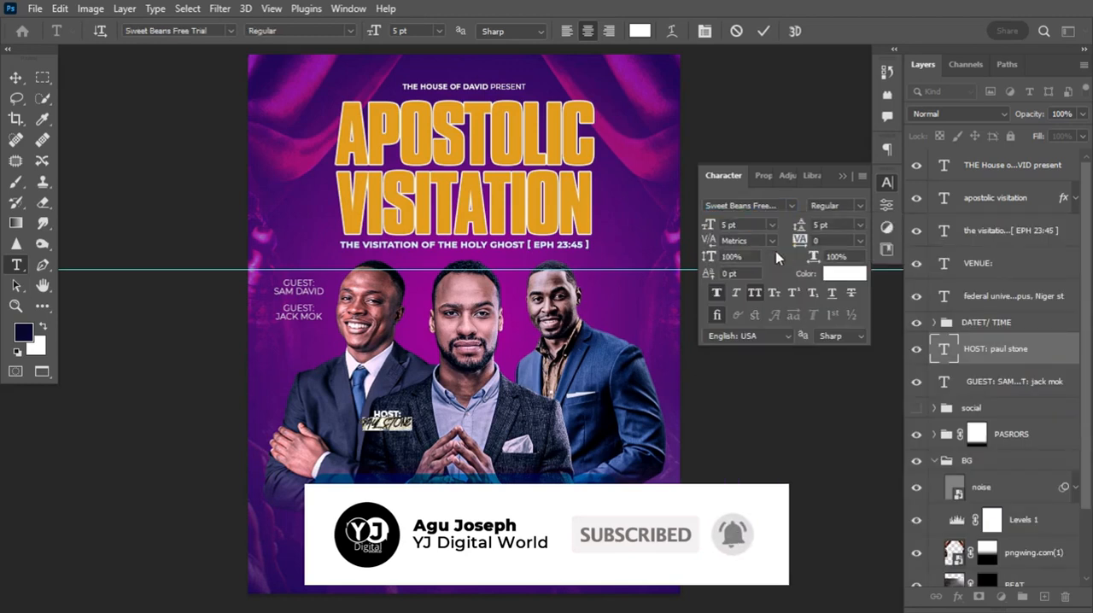
# Colour the host's name golden yellow e2b016 and scale the host text to 4.36 pt
pyautogui.click(755, 292)
pyautogui.click(754, 292)
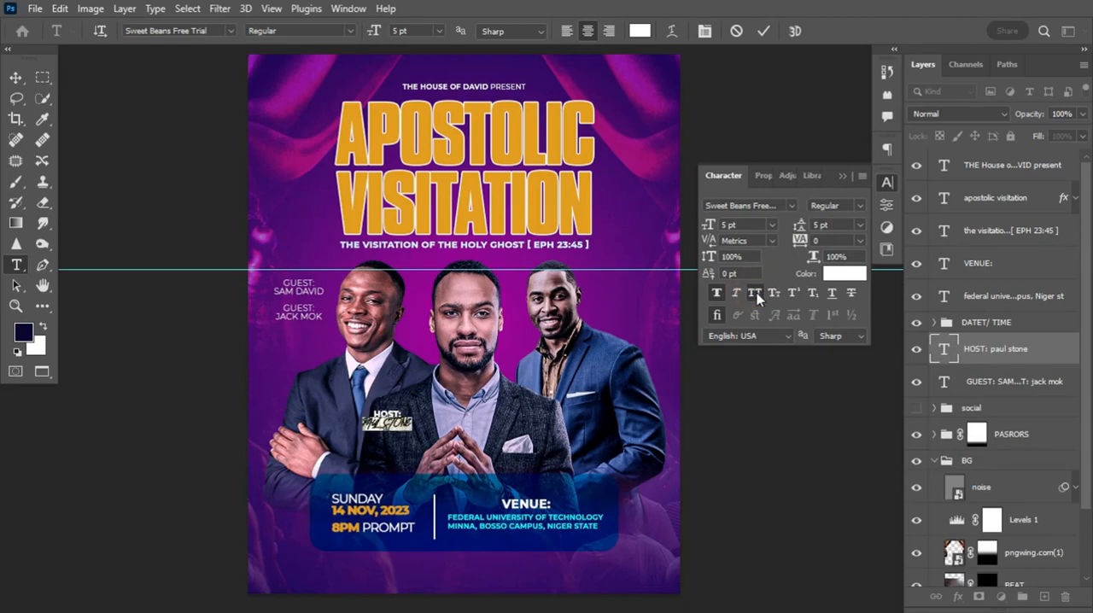
pyautogui.click(843, 273)
pyautogui.moveTo(584, 198); pyautogui.dragTo(1018, 210)
pyautogui.moveTo(931, 216); pyautogui.dragTo(591, 210)
pyautogui.click(1002, 203)
pyautogui.click(763, 30)
pyautogui.click(844, 273)
pyautogui.moveTo(881, 394); pyautogui.dragTo(881, 387)
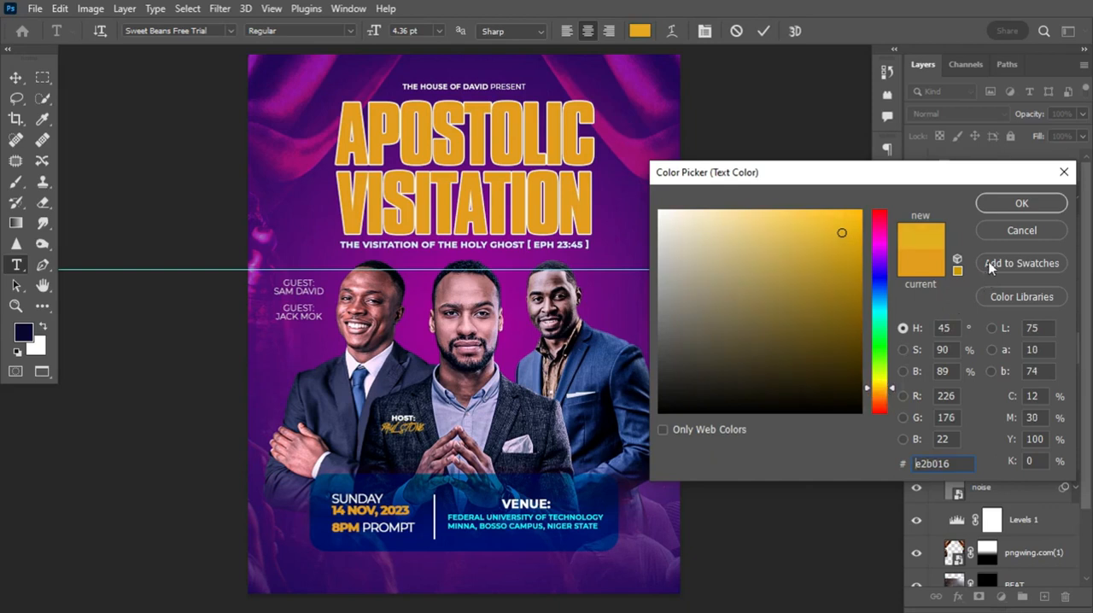
pyautogui.click(1021, 203)
pyautogui.click(763, 31)
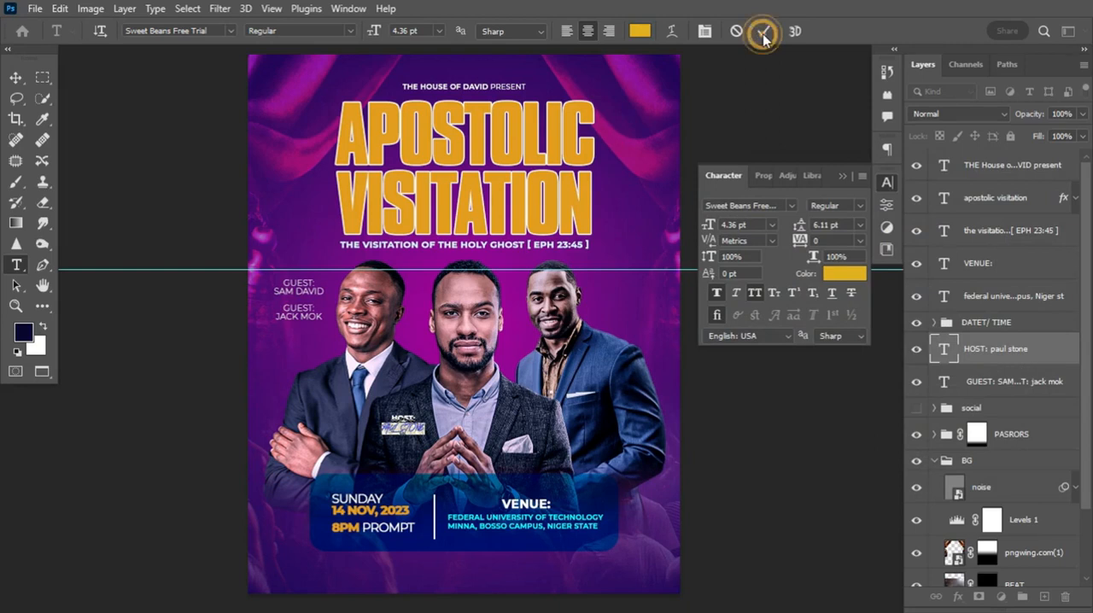
# Duplicate the host text twice and move one copy onto the right portrait's jacket
pyautogui.hotkey('ctrl', 'j')
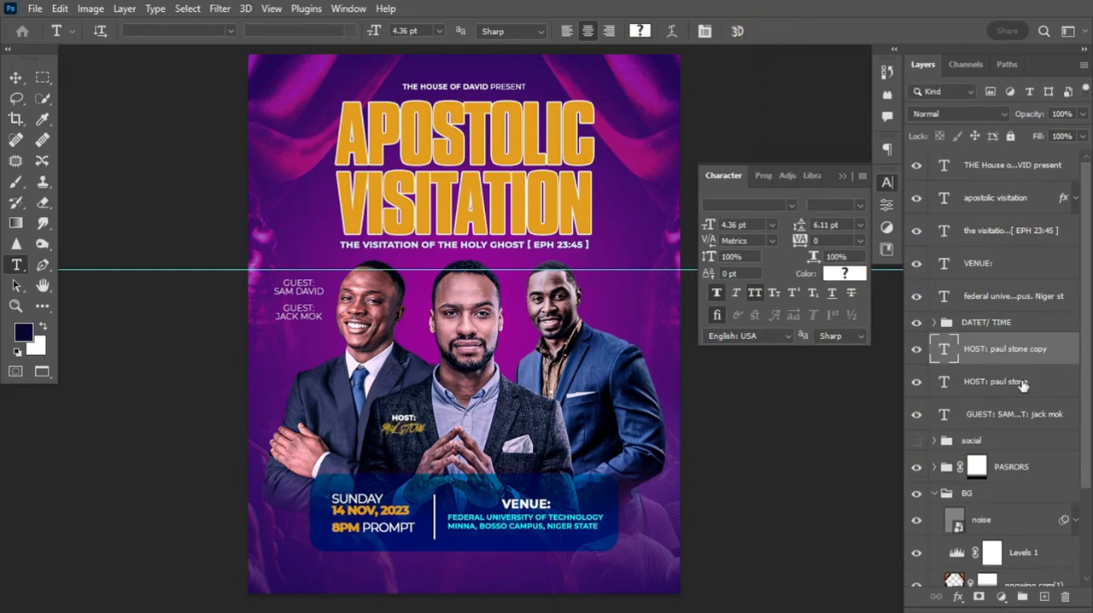
pyautogui.hotkey('ctrl', 'j')
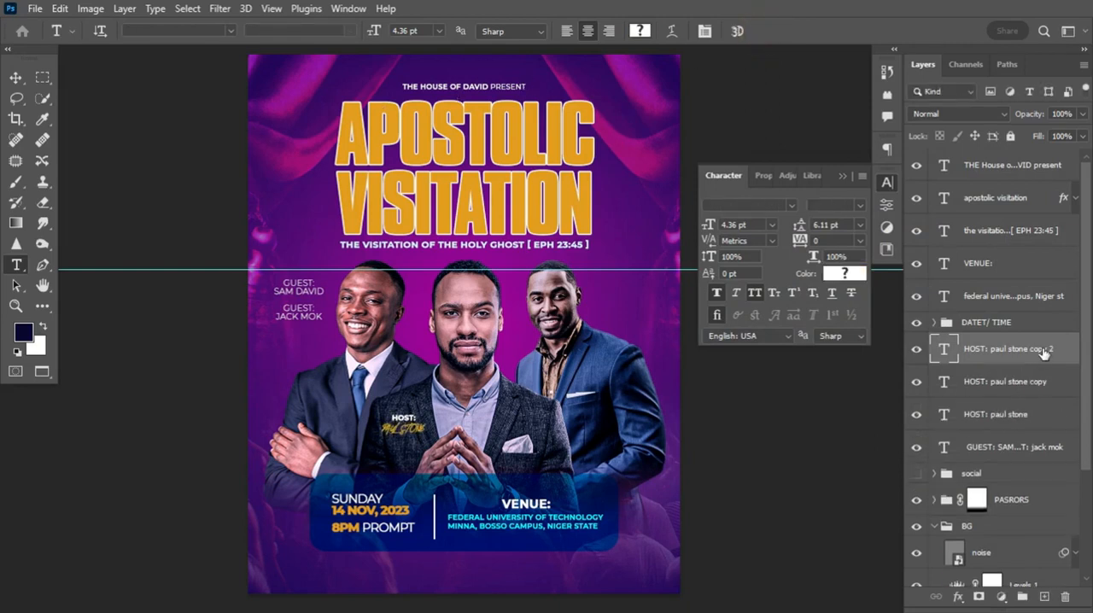
pyautogui.hotkey('ctrl', 't')
pyautogui.moveTo(412, 424); pyautogui.dragTo(596, 376)
pyautogui.press('Return')
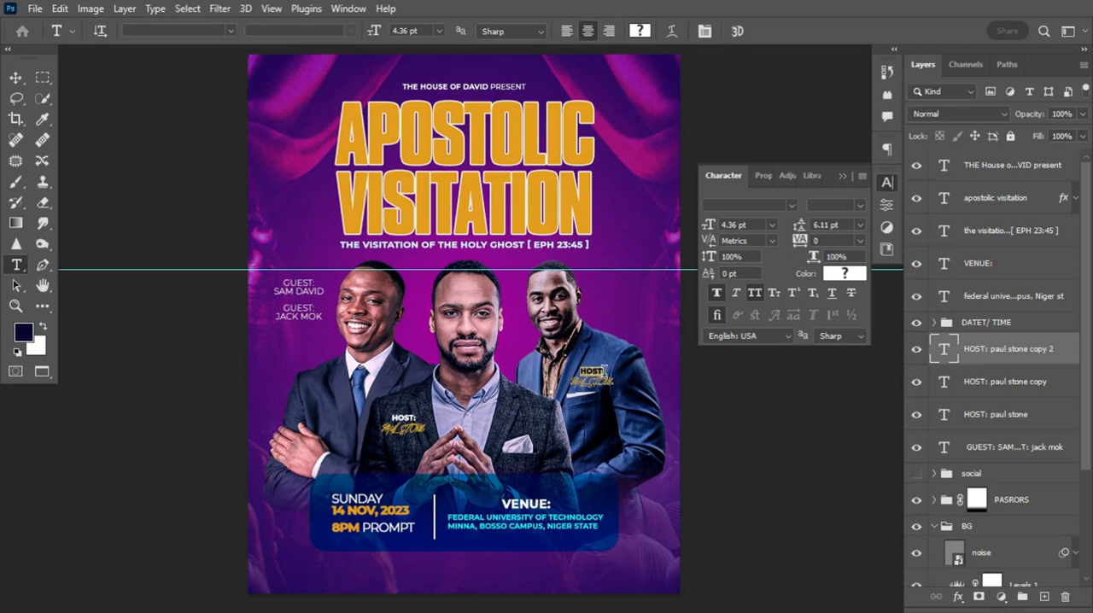
# Change the text on the right portrait to the label GUEST: followed by that guest's name
pyautogui.click(610, 372)
pyautogui.hotkey('ctrl', 'Return')
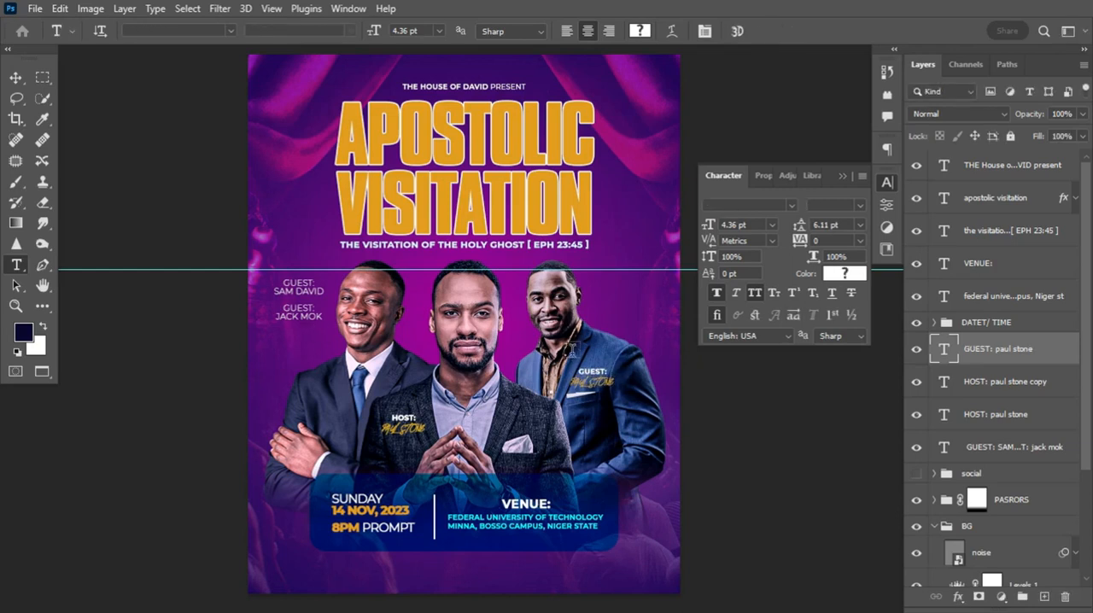
pyautogui.moveTo(574, 382); pyautogui.dragTo(633, 396)
pyautogui.hotkey('ctrl', 'Return')
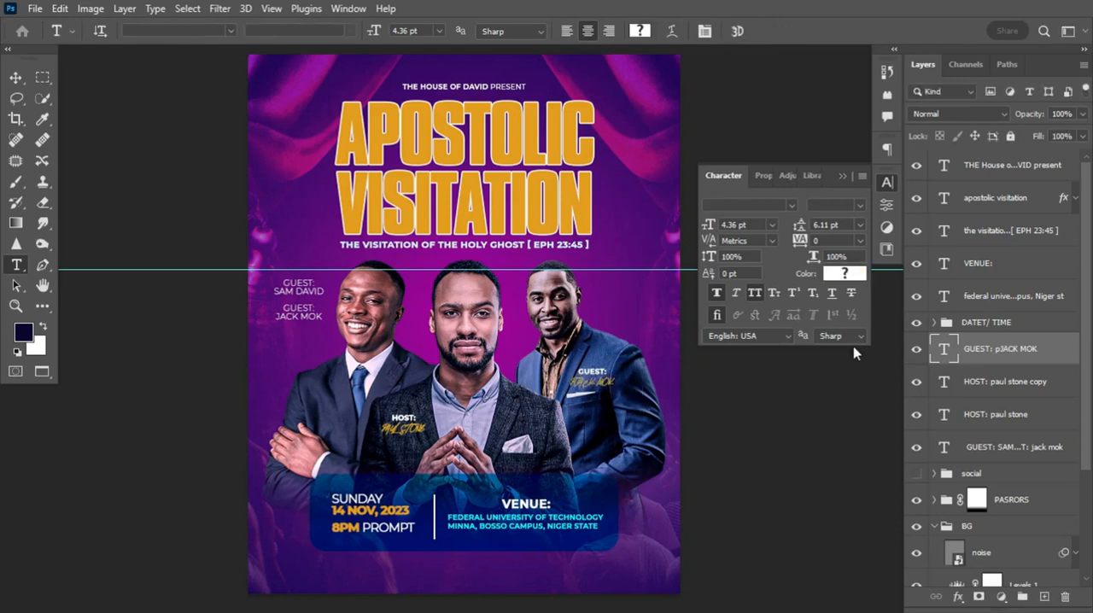
# Copy the guest text onto the left portrait's jacket, replace its name with the other guest's and duplicate that layer
pyautogui.hotkey('ctrl', 'j')
pyautogui.hotkey('ctrl', 't')
pyautogui.press('Return')
pyautogui.press('BackSpace')
pyautogui.moveTo(590, 408); pyautogui.dragTo(327, 402)
pyautogui.hotkey('ctrl', 'Return')
pyautogui.hotkey('ctrl', 'j')
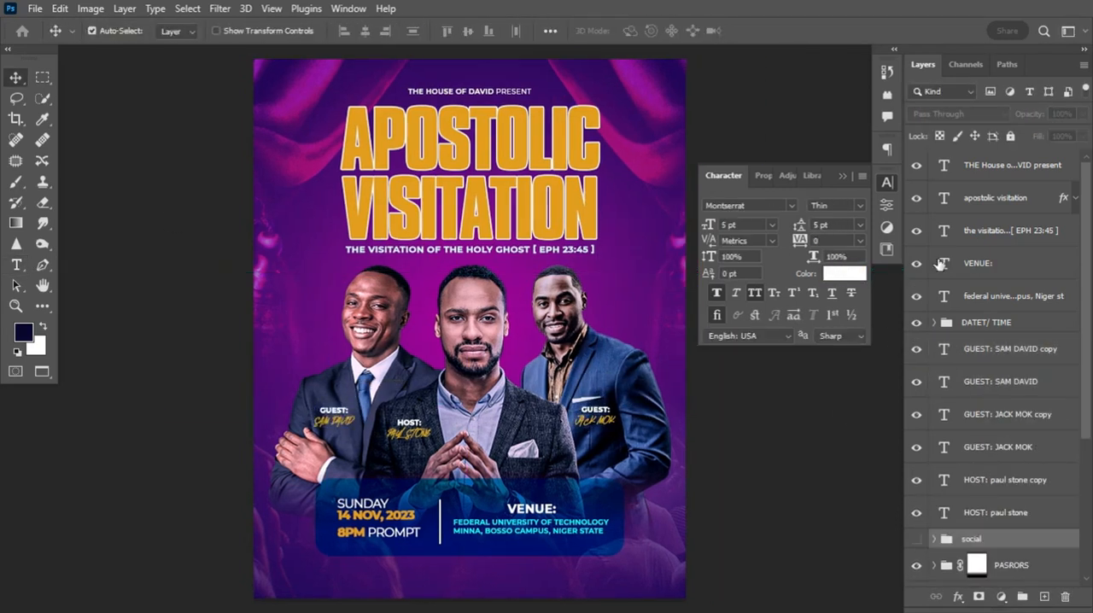
# Group all text layers together with the DATET/ TIME group and name the new group INFO
pyautogui.click(1034, 386)
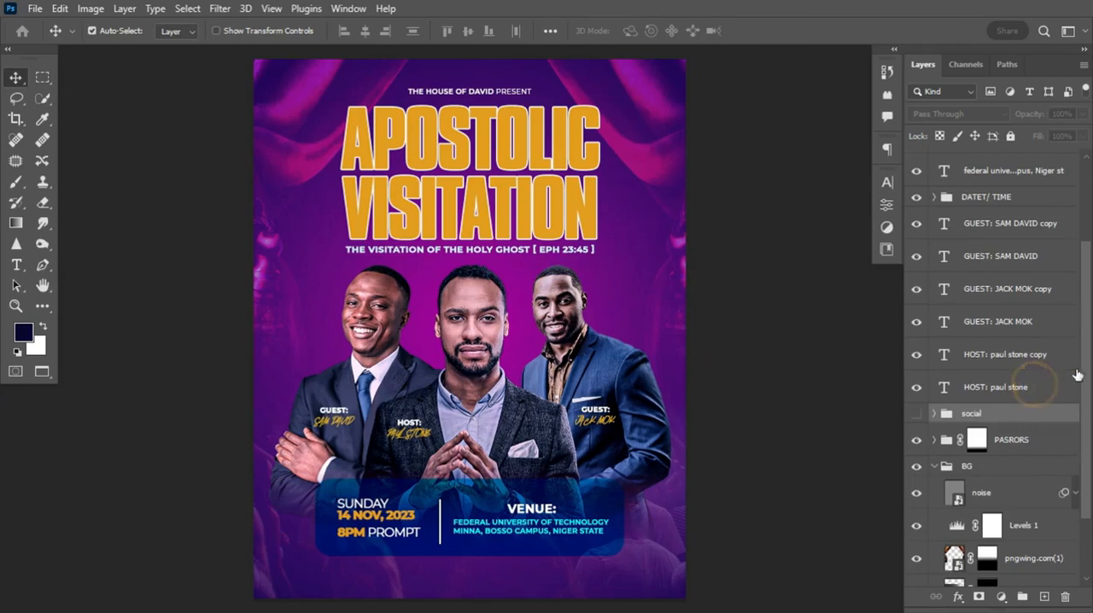
pyautogui.moveTo(1087, 361); pyautogui.dragTo(1089, 144)
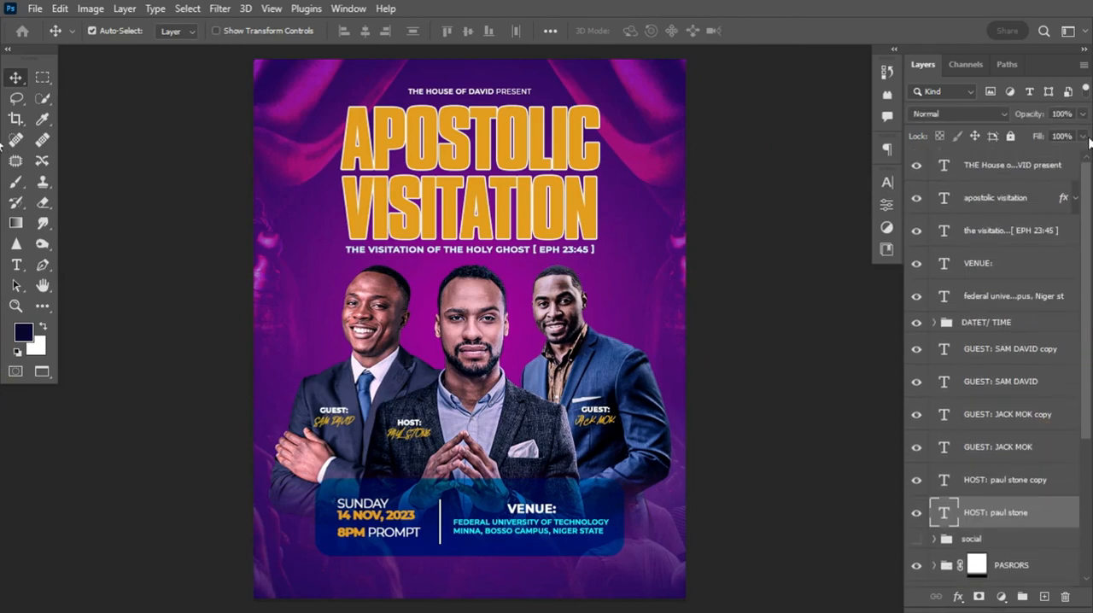
pyautogui.keyDown('shift'); pyautogui.click(1055, 165); pyautogui.keyUp('shift')
pyautogui.hotkey('ctrl', 'g')
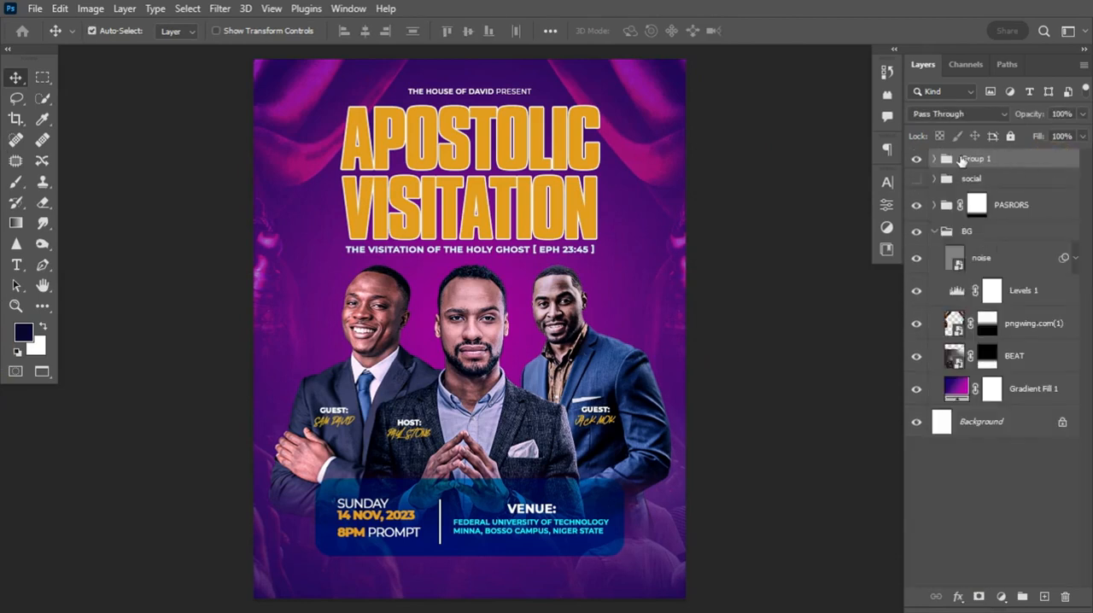
pyautogui.click(916, 159)
pyautogui.click(916, 158)
pyautogui.doubleClick(974, 158)
pyautogui.write('INFO')
pyautogui.press('Return')
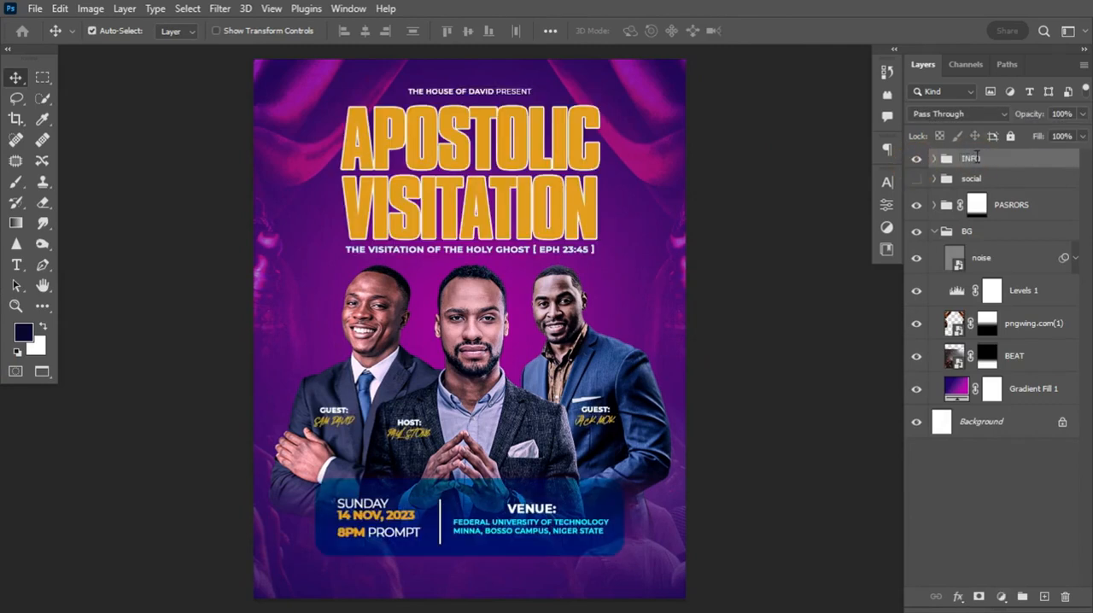
# Show the social group, expand it and scale its oversized platform logos down to small icons
pyautogui.click(916, 178)
pyautogui.click(974, 181)
pyautogui.click(934, 179)
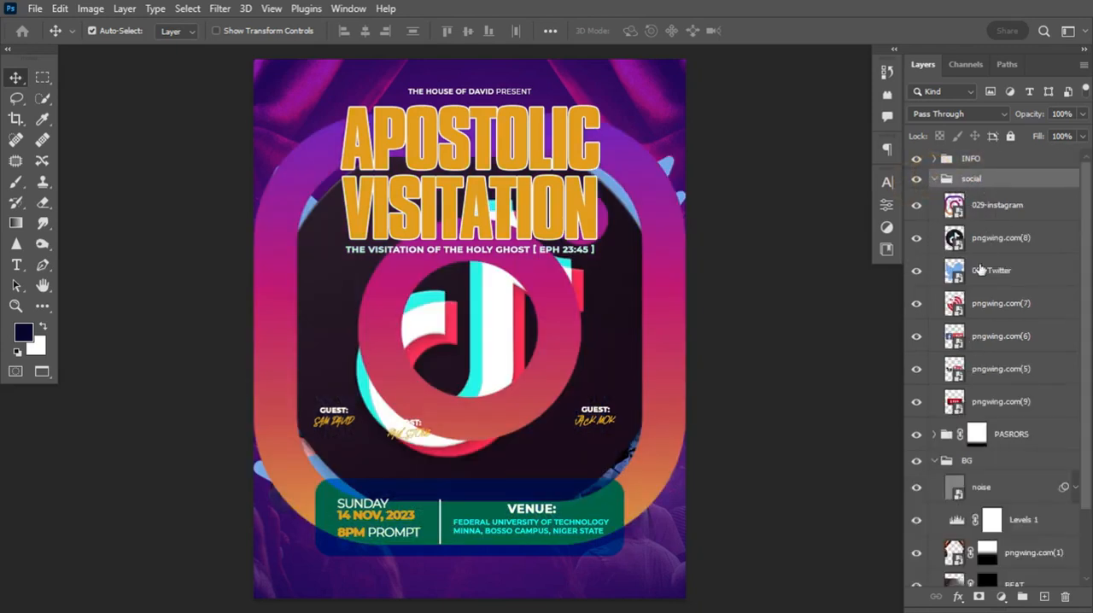
pyautogui.click(978, 207)
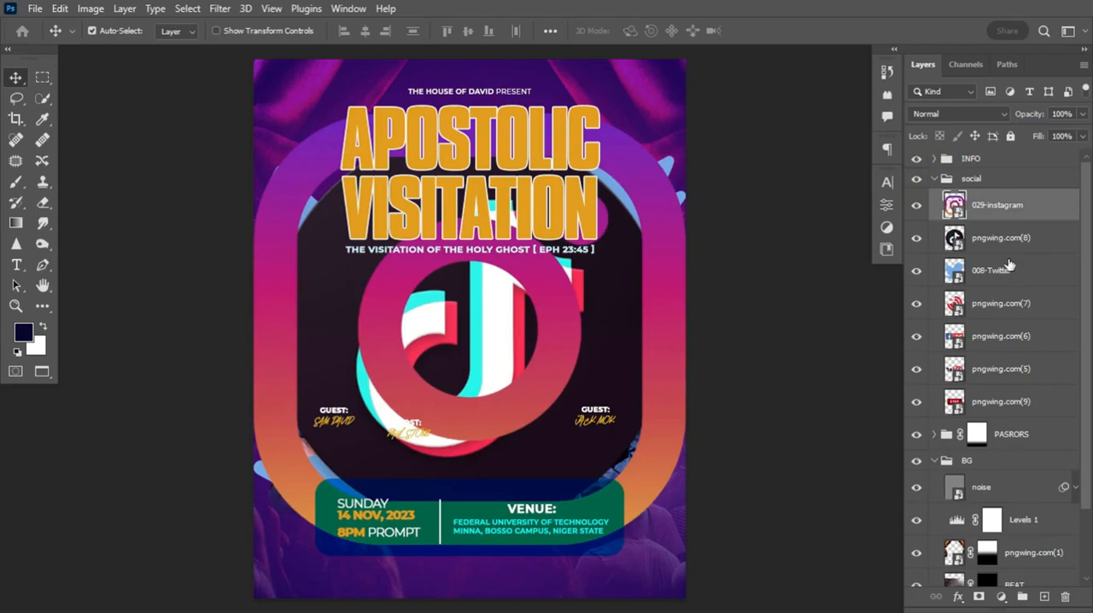
pyautogui.click(1000, 337)
pyautogui.hotkey('ctrl', 't')
pyautogui.press('Return')
# Hide the Twitter layer and arrange the LIVE, Facebook, Instagram, TikTok and YouTube icons in a row below the date panel
pyautogui.click(916, 271)
pyautogui.scroll(5, 295, 212)
pyautogui.moveTo(547, 573); pyautogui.dragTo(446, 573)
pyautogui.click(916, 336)
pyautogui.hotkey('ctrl', 't')
pyautogui.moveTo(630, 401); pyautogui.dragTo(273, 235)
pyautogui.press('Return')
# Add the text THE House of DAVID below the icon row, group the icon layers and collapse the social group
pyautogui.click(971, 179)
pyautogui.write('tTHE House oF DAVID')
pyautogui.hotkey('ctrl', 'g')
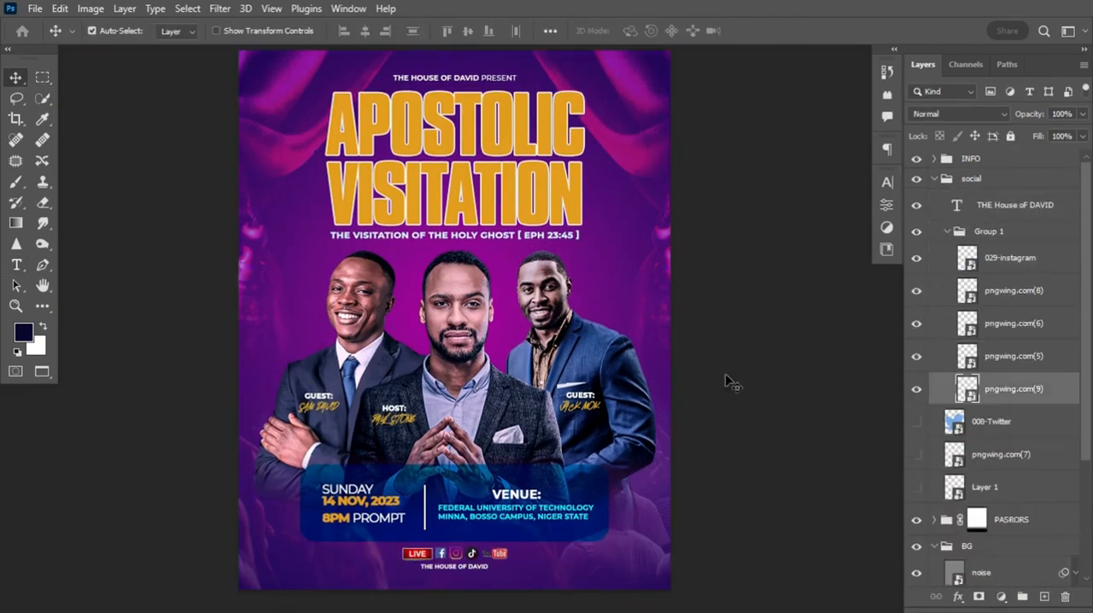
pyautogui.click(973, 179)
pyautogui.click(933, 178)
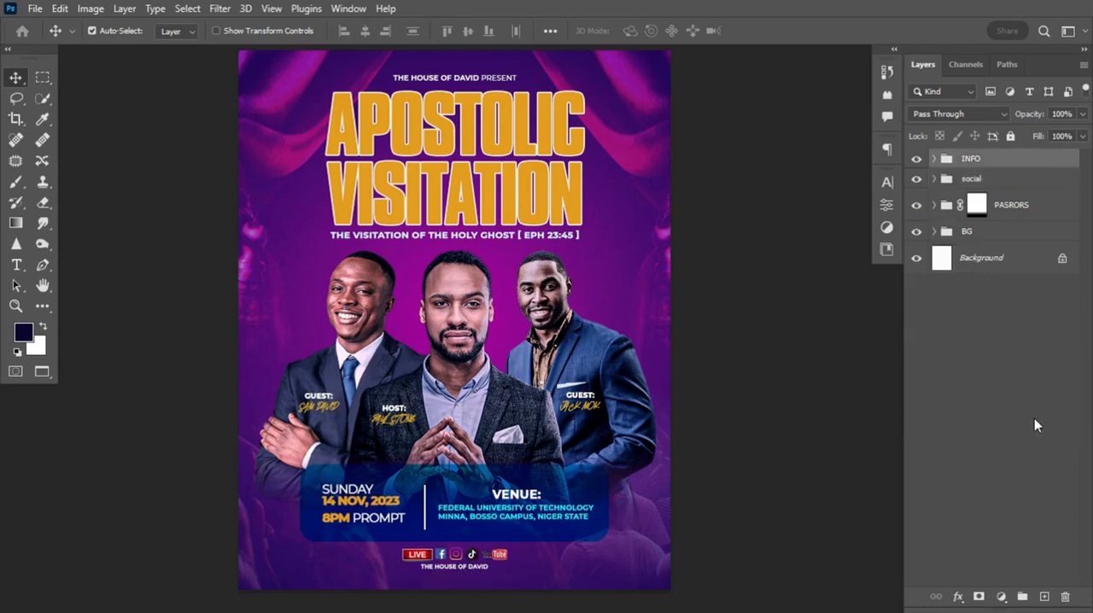
# Add a Color Lookup adjustment layer above the INFO group and load the 2Strip.look 3D LUT
pyautogui.click(1003, 595)
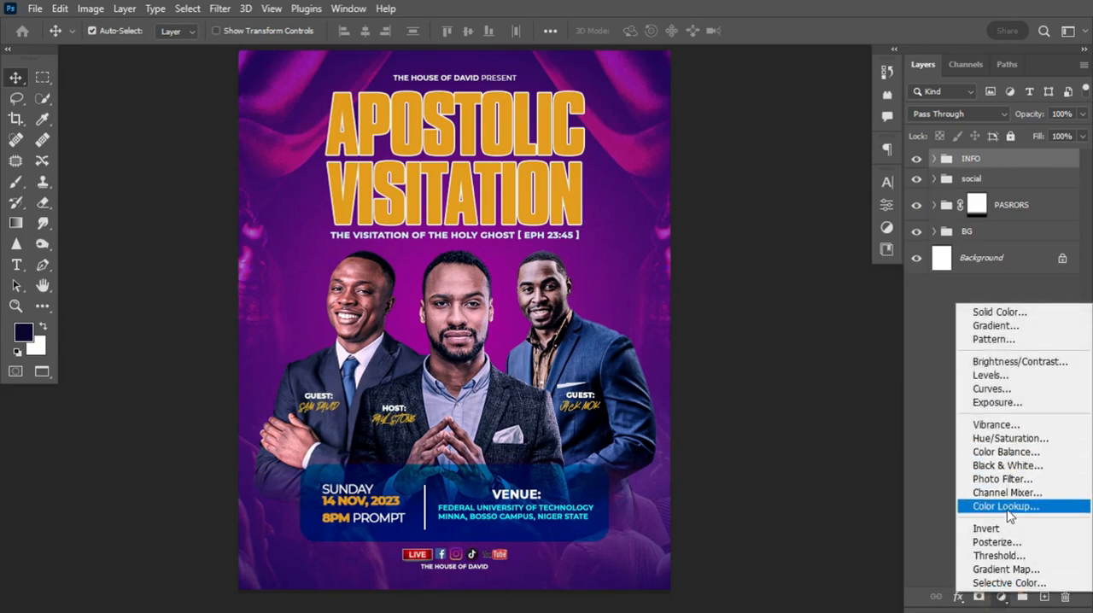
pyautogui.click(1006, 506)
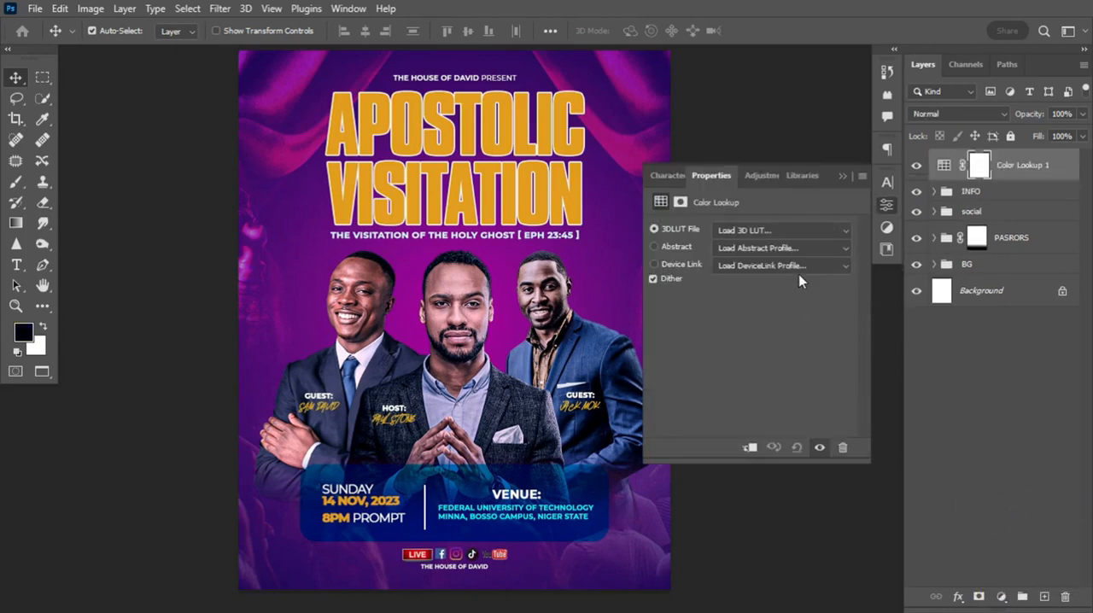
pyautogui.click(815, 232)
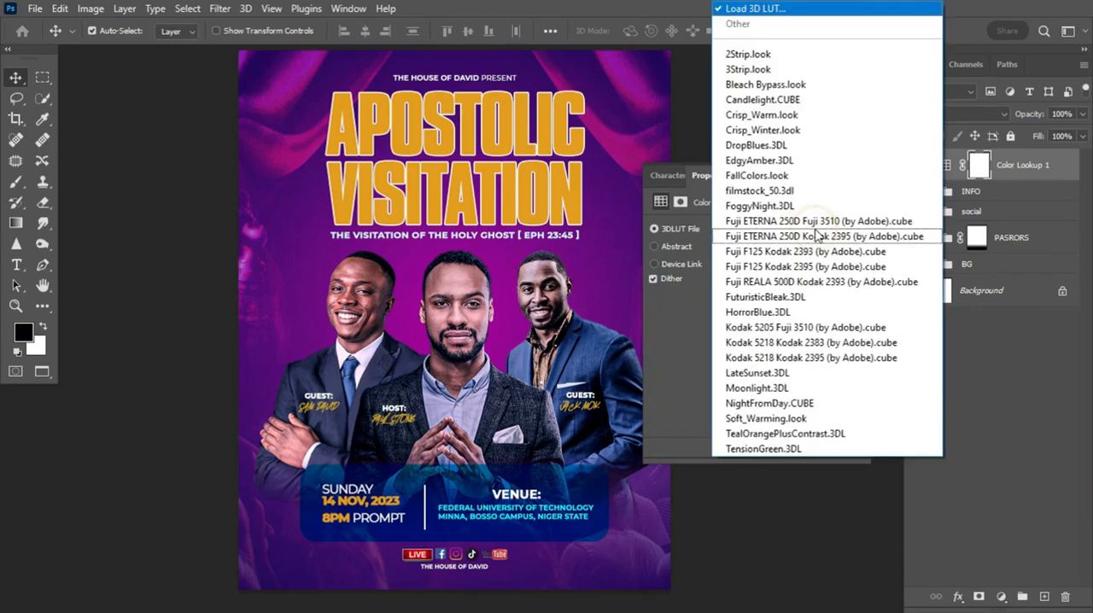
pyautogui.click(766, 55)
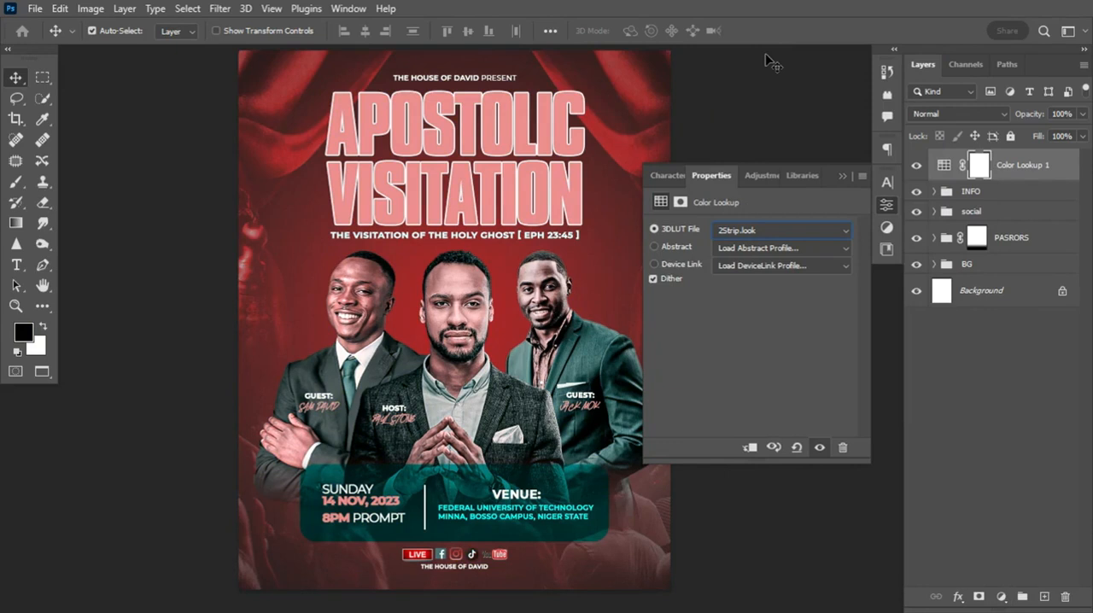
# Preview the 3D LUTs up to Crisp_Warm.look and set the Color Lookup layer to 3Strip.look
pyautogui.press('Down')
pyautogui.press('Down')
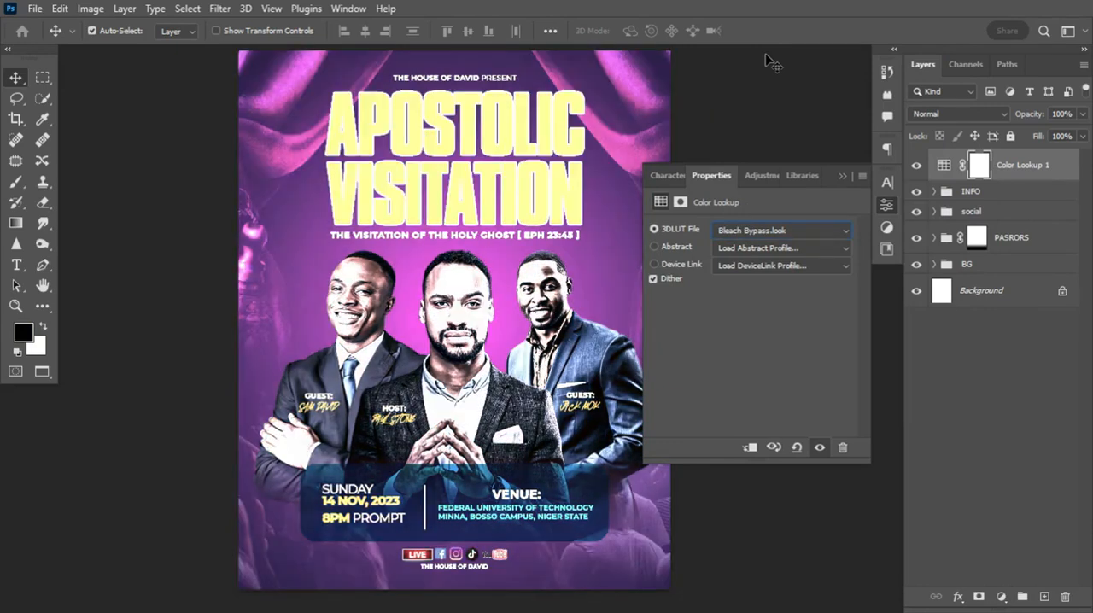
pyautogui.press('Down')
pyautogui.press('Down')
pyautogui.press('Down')
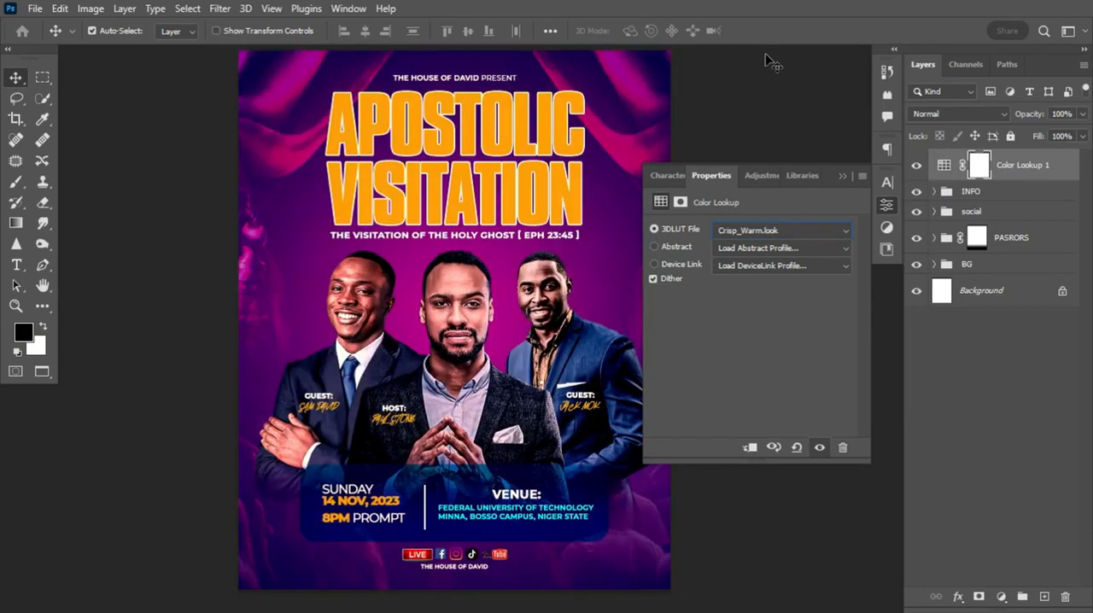
pyautogui.click(788, 230)
pyautogui.click(789, 69)
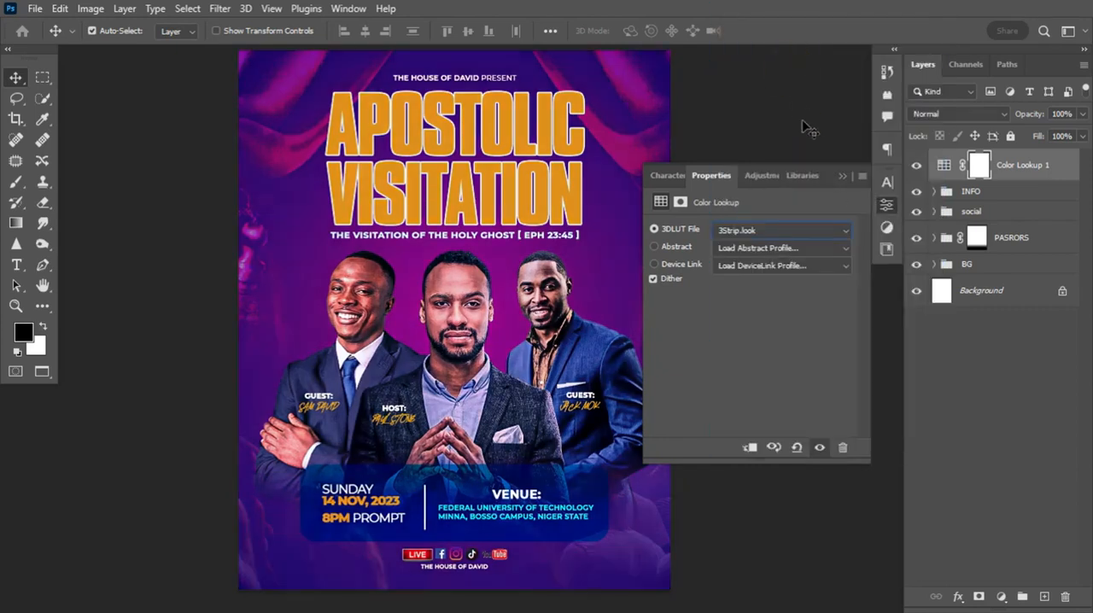
pyautogui.click(841, 176)
# Lower the opacity of the curtain layer pngwing.com(1) in the BG group to 41%
pyautogui.click(933, 265)
pyautogui.click(933, 266)
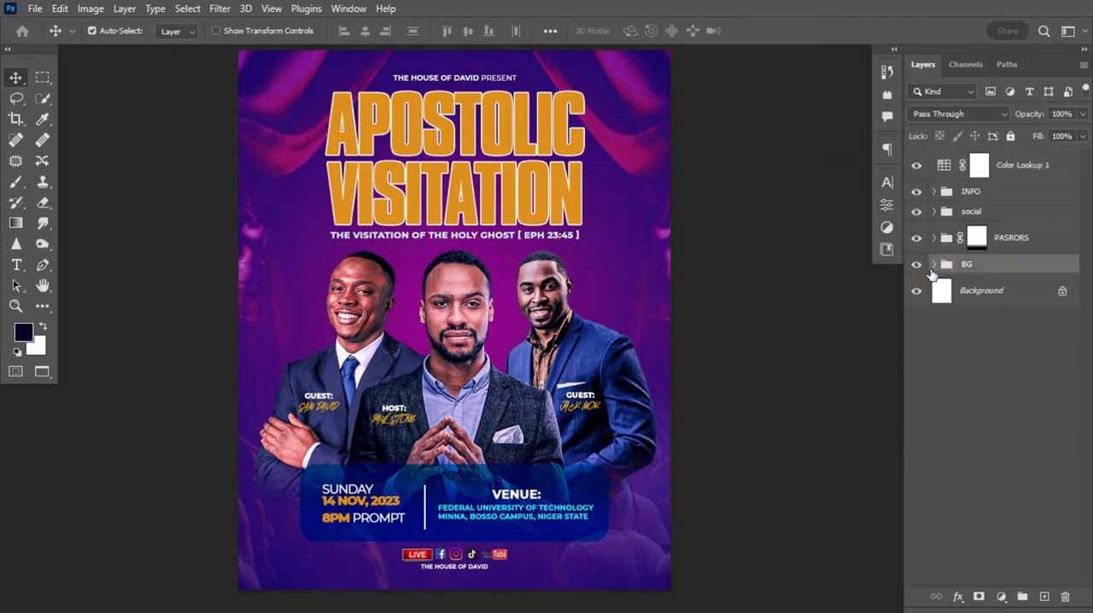
pyautogui.click(933, 266)
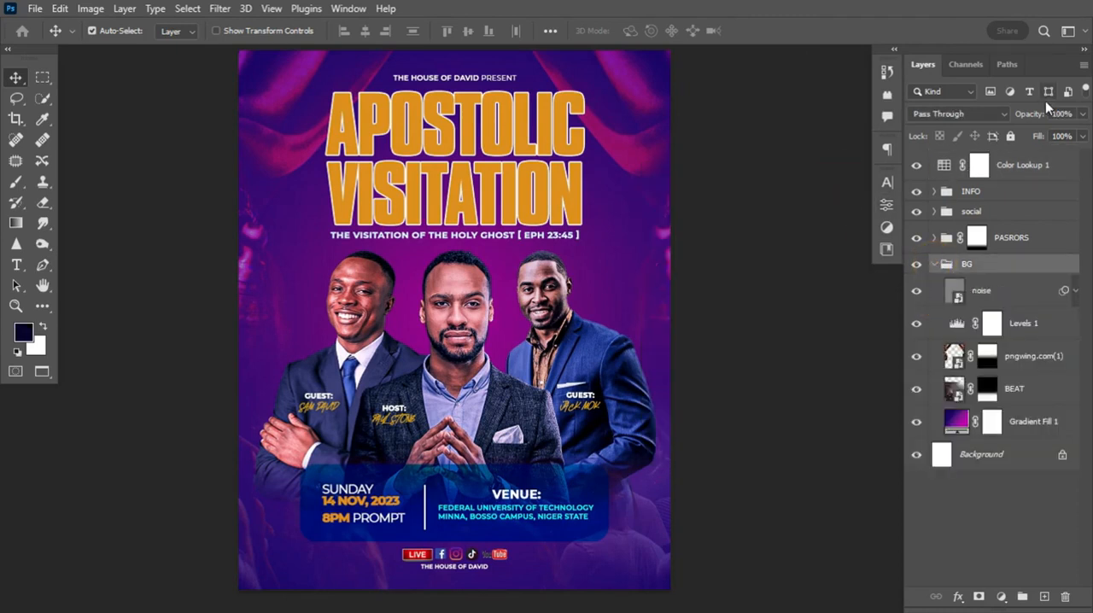
pyautogui.click(954, 357)
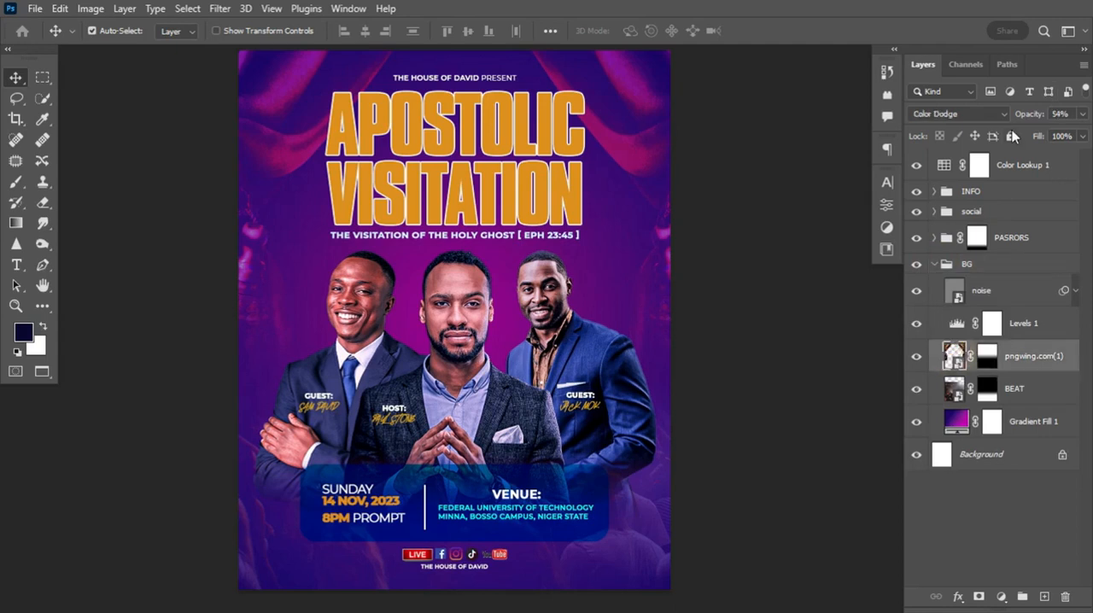
pyautogui.click(1037, 115)
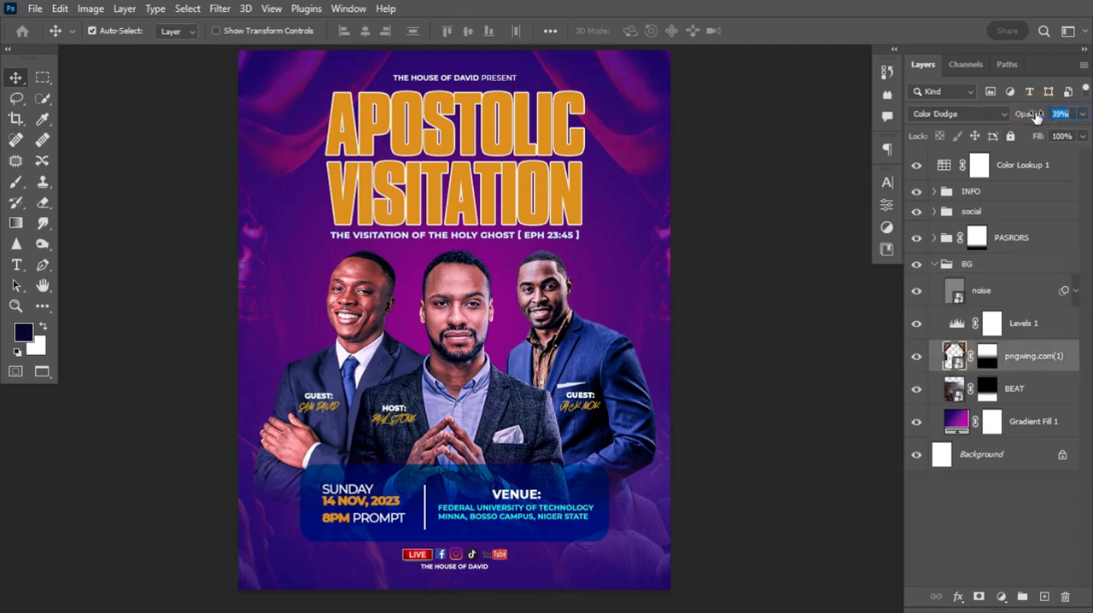
pyautogui.moveTo(1035, 115); pyautogui.dragTo(1037, 116)
pyautogui.click(933, 265)
pyautogui.click(933, 266)
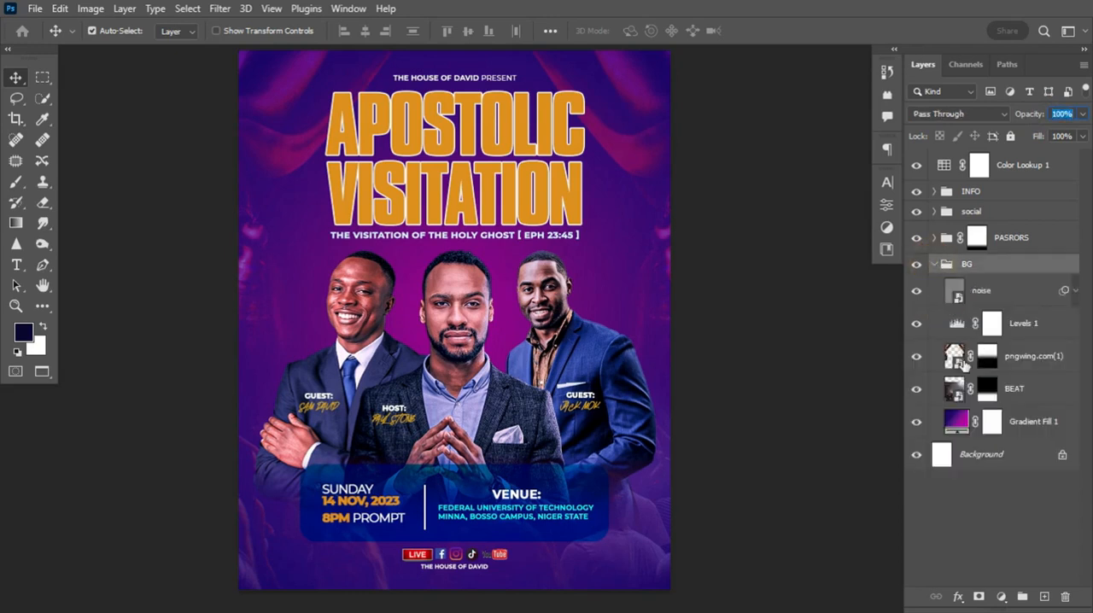
# Enlarge the curtain layer pngwing.com(1) slightly beyond the canvas edges with Free Transform
pyautogui.click(959, 358)
pyautogui.hotkey('ctrl', 't')
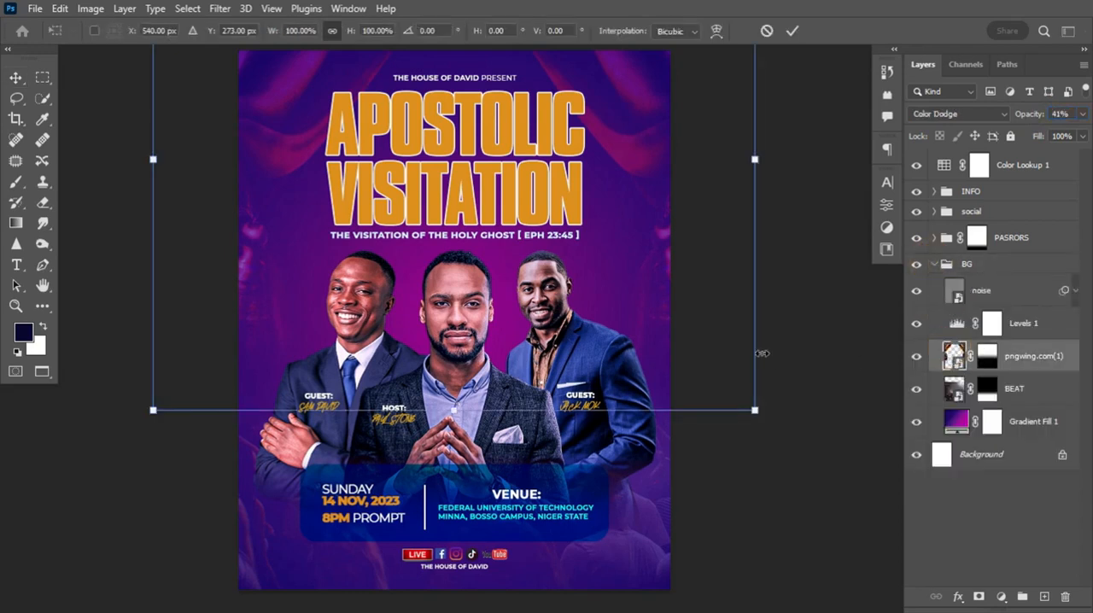
pyautogui.moveTo(754, 409); pyautogui.dragTo(785, 427)
pyautogui.press('Return')
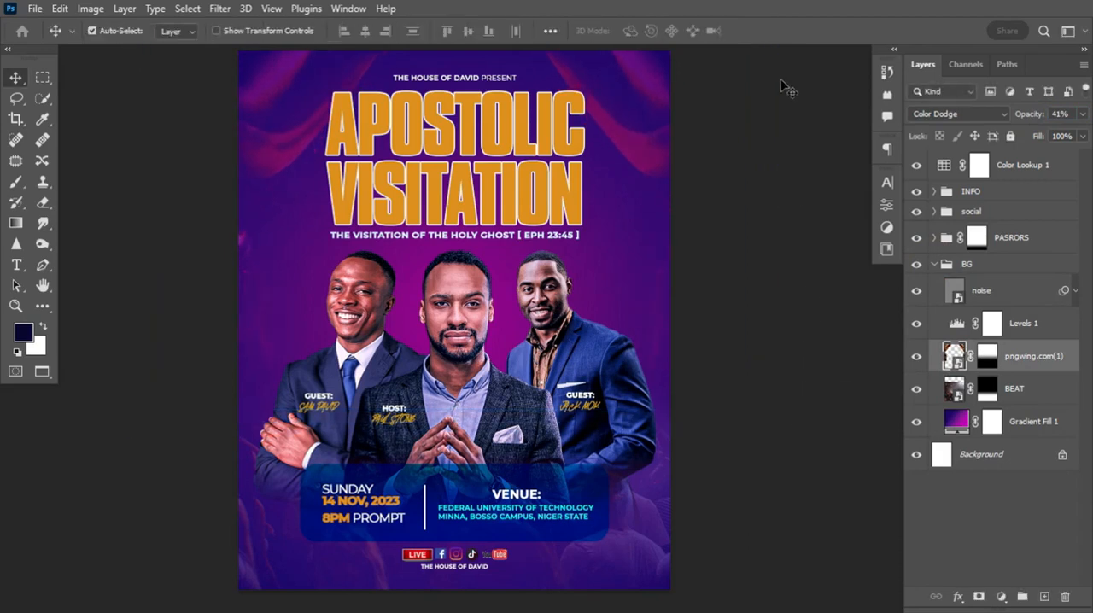
# Compare the flyer with and without the Color Lookup layer and leave that layer hidden
pyautogui.click(916, 166)
pyautogui.click(915, 168)
pyautogui.click(916, 168)
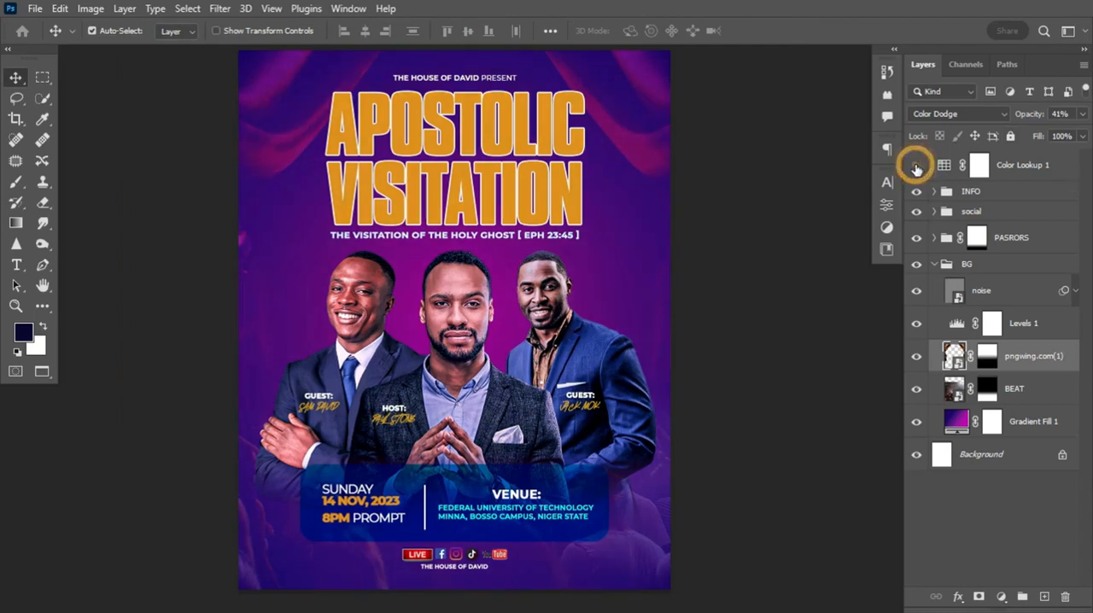
# Stamp all visible layers into a new layer above the INFO group and convert it to a smart object
pyautogui.click(1002, 174)
pyautogui.click(993, 184)
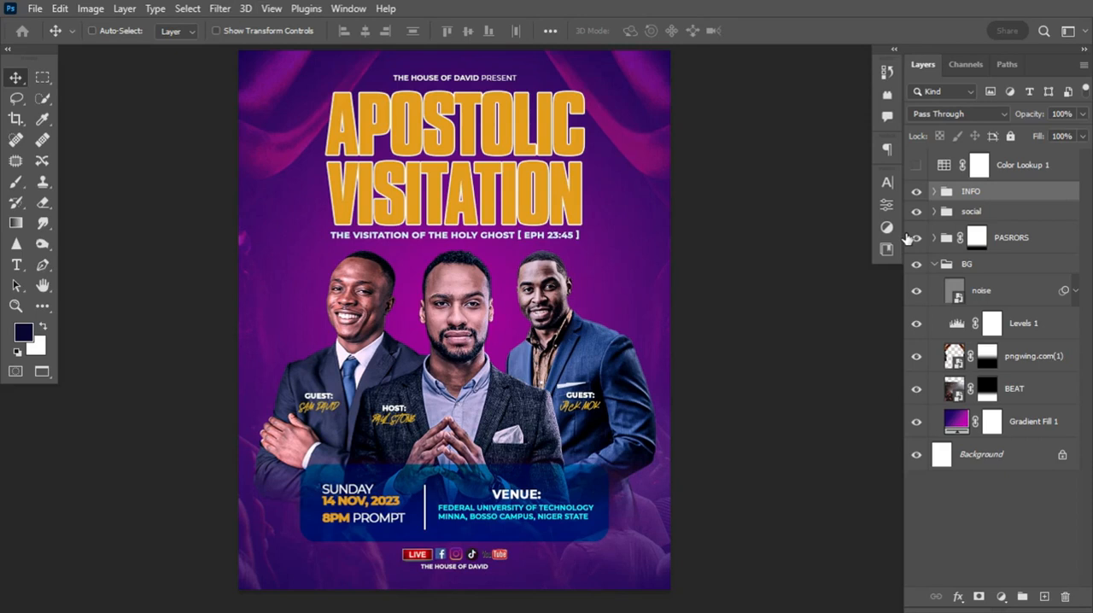
pyautogui.hotkey('ctrl', 'shift', 'alt', 'e')
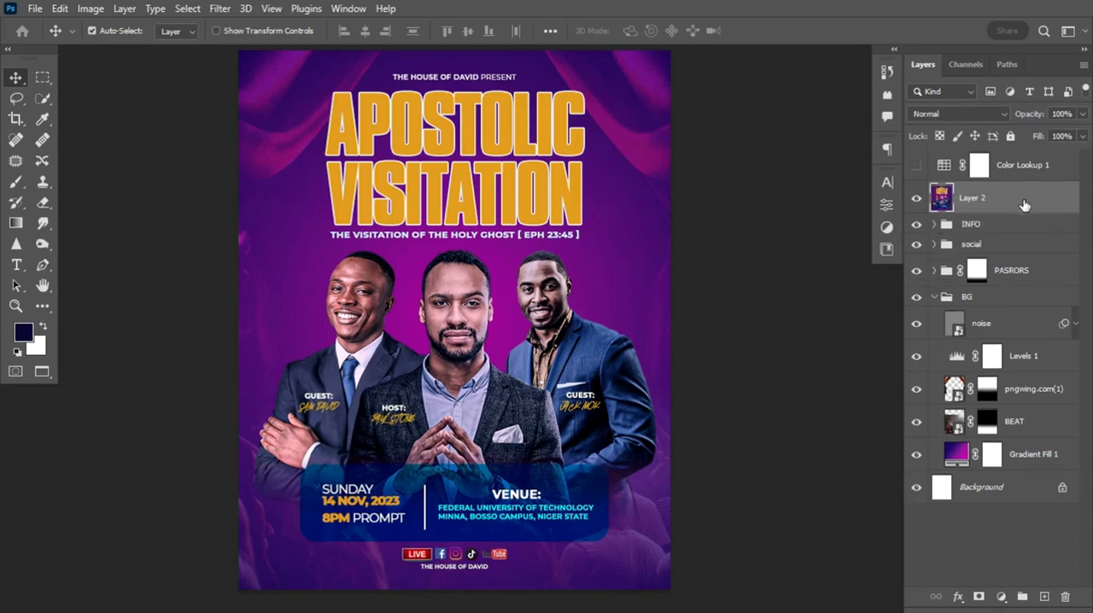
pyautogui.rightClick(1024, 205)
pyautogui.click(892, 244)
# Open the Camera Raw Filter on the merged smart object and set Sharpening to about 13
pyautogui.click(220, 10)
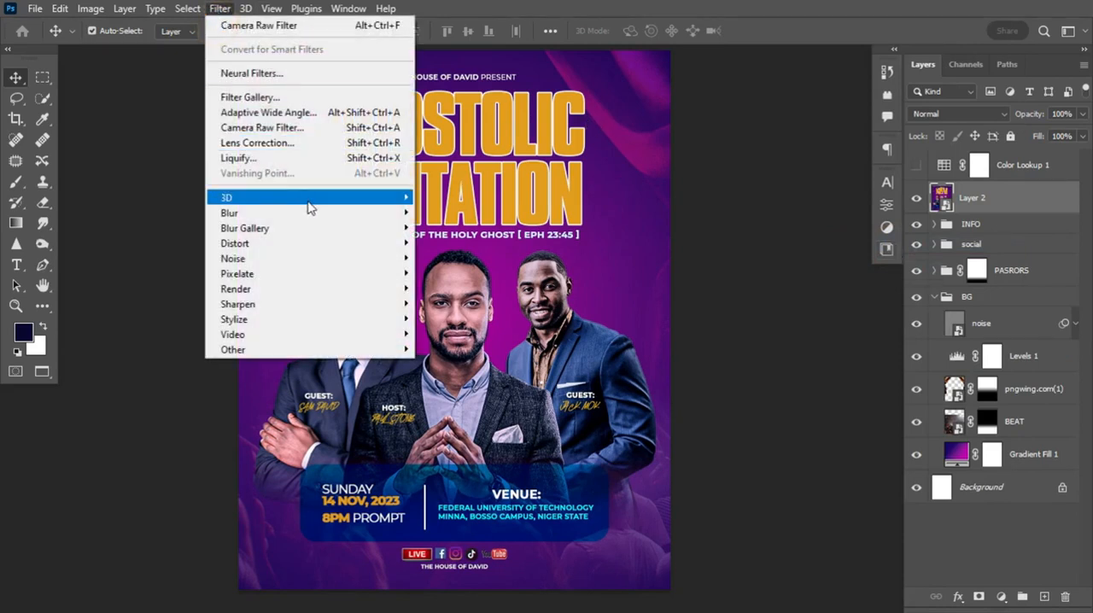
pyautogui.click(329, 128)
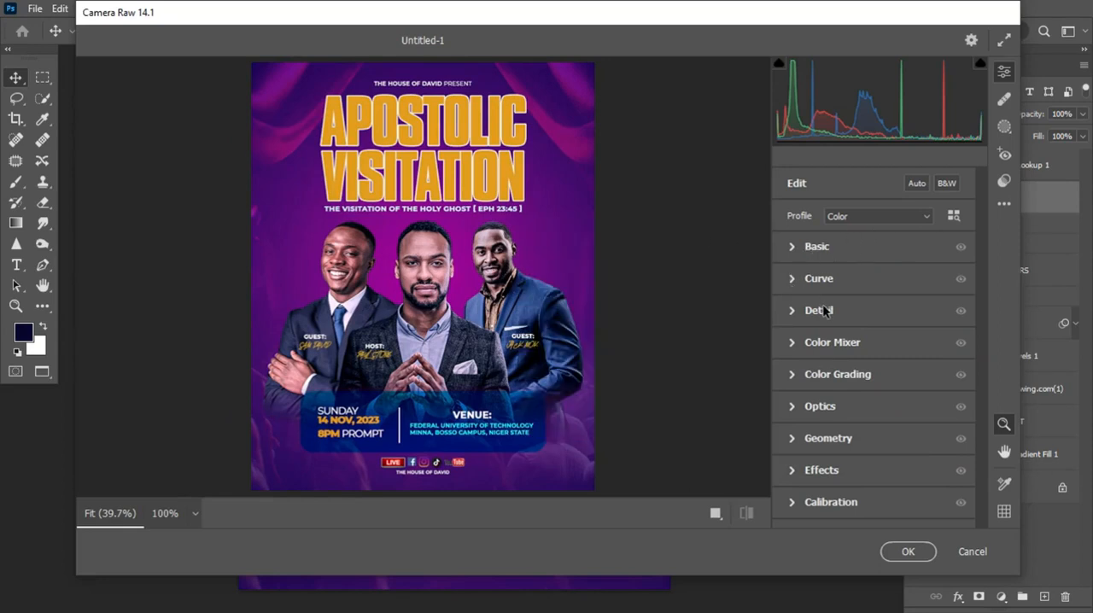
pyautogui.click(793, 311)
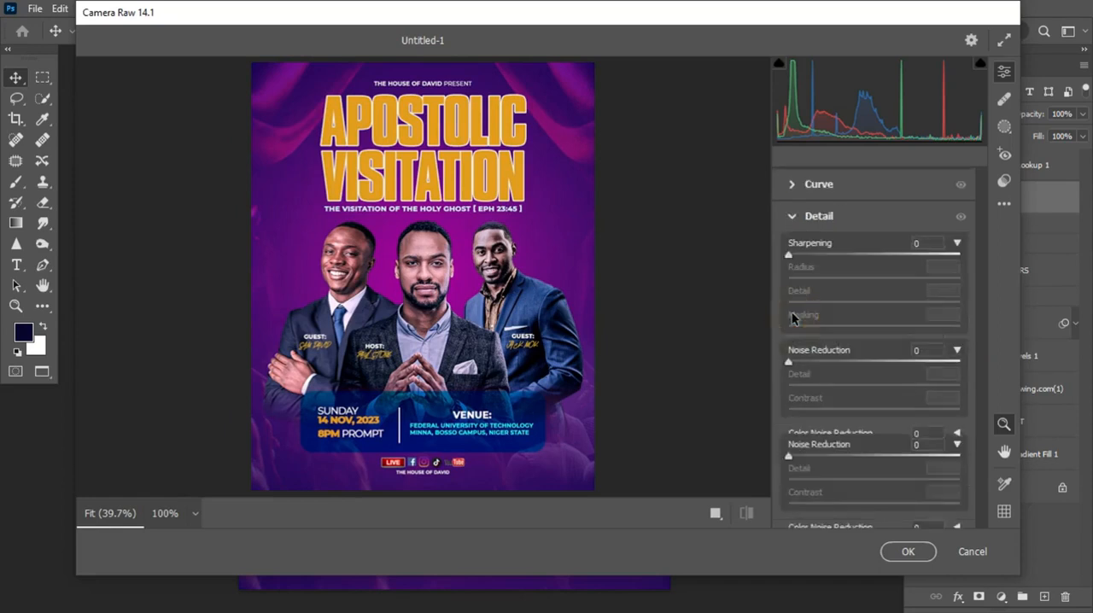
pyautogui.moveTo(789, 256)
pyautogui.mouseDown()
pyautogui.moveTo(950, 256)
pyautogui.moveTo(799, 256)
pyautogui.mouseUp()
pyautogui.click(801, 254)
pyautogui.click(803, 255)
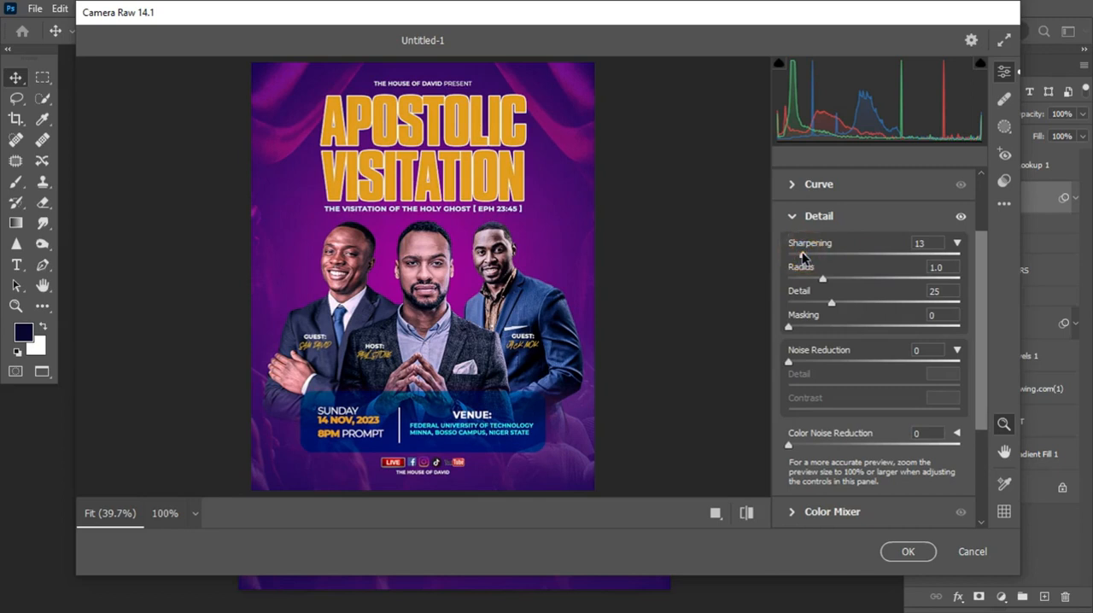
pyautogui.click(806, 254)
# Shift the Color Mixer hue of Yellows to +20 and Magentas to +55, keeping Reds at 0
pyautogui.click(789, 216)
pyautogui.click(794, 341)
pyautogui.click(800, 273)
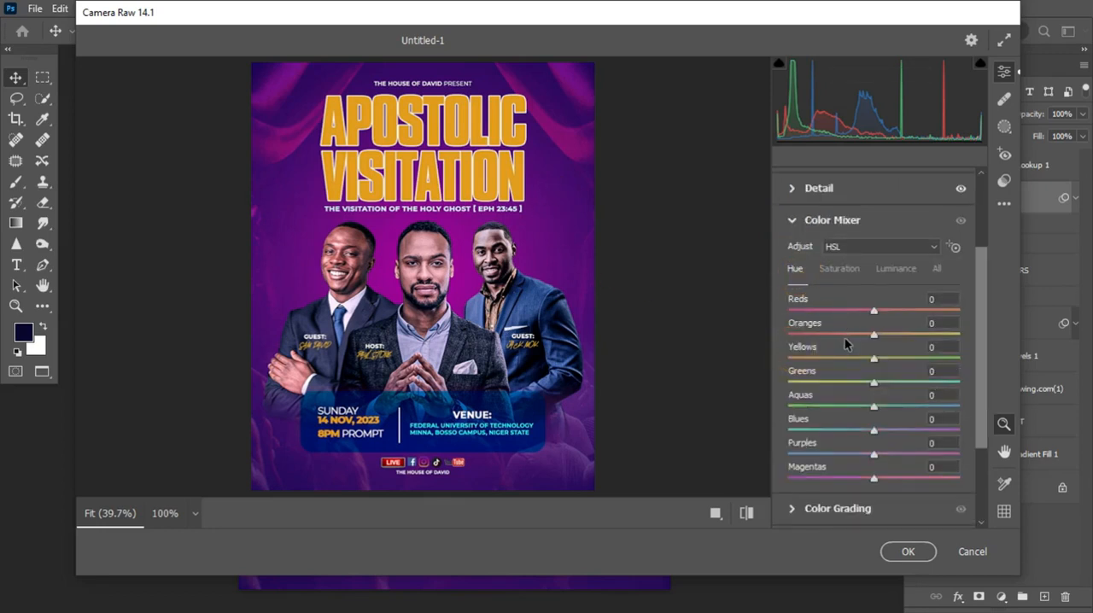
pyautogui.moveTo(874, 311); pyautogui.dragTo(931, 311)
pyautogui.doubleClick(932, 311)
pyautogui.moveTo(874, 364); pyautogui.dragTo(892, 383)
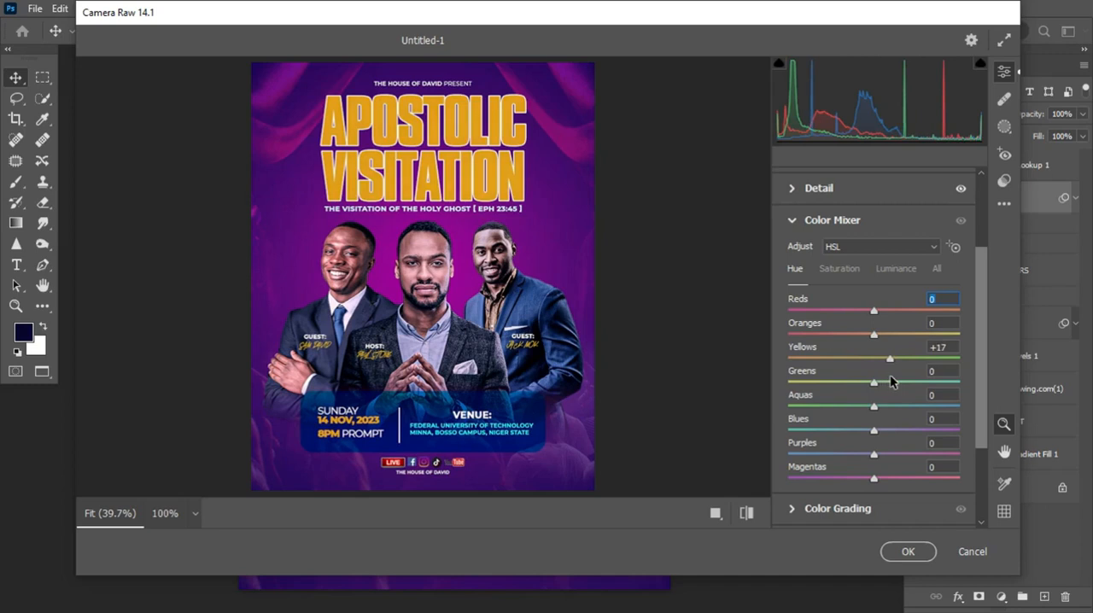
pyautogui.moveTo(873, 478); pyautogui.dragTo(927, 483)
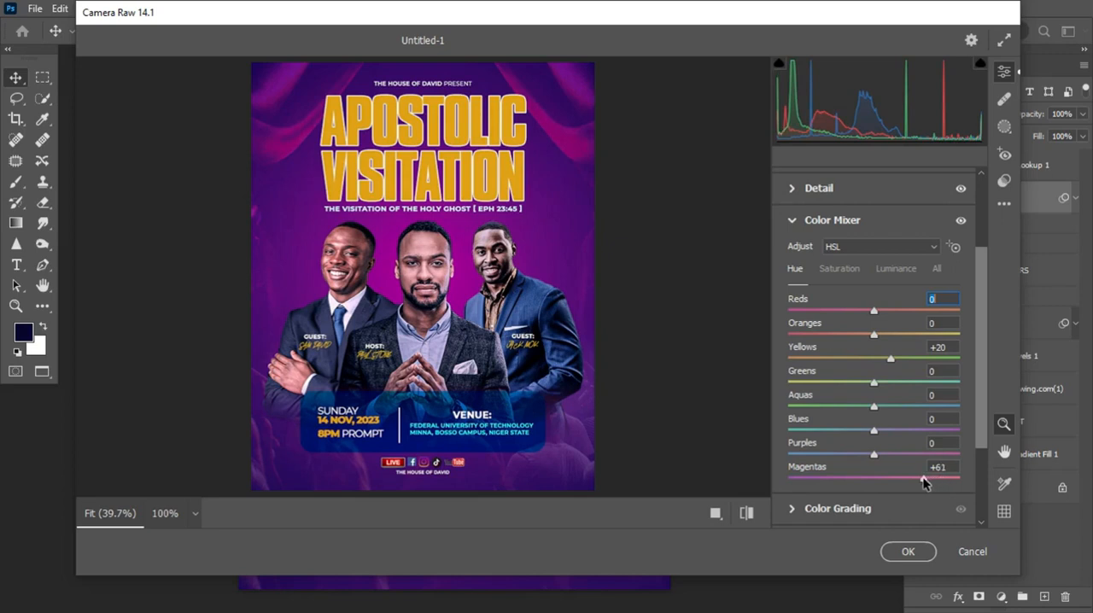
# Set the Color Mixer hues to Aquas -19, Blues +11, Purples -36, Reds +19, Oranges -25 and Yellows +58
pyautogui.moveTo(873, 431)
pyautogui.mouseDown()
pyautogui.moveTo(941, 435)
pyautogui.moveTo(826, 437)
pyautogui.moveTo(915, 407)
pyautogui.moveTo(824, 413)
pyautogui.moveTo(888, 432)
pyautogui.mouseUp()
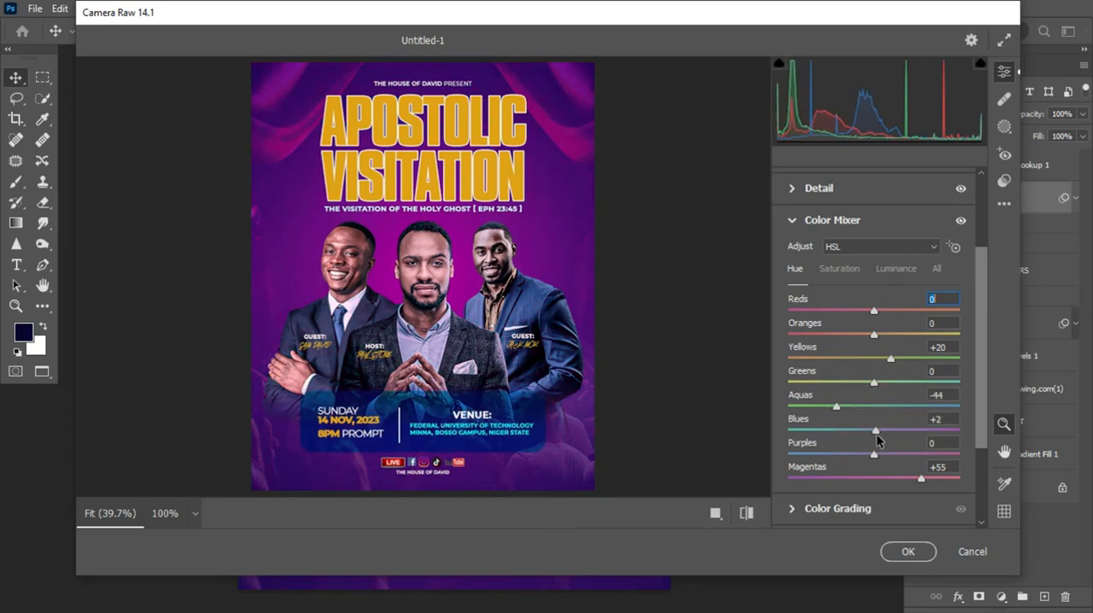
pyautogui.moveTo(835, 407); pyautogui.dragTo(854, 411)
pyautogui.moveTo(875, 453); pyautogui.dragTo(840, 463)
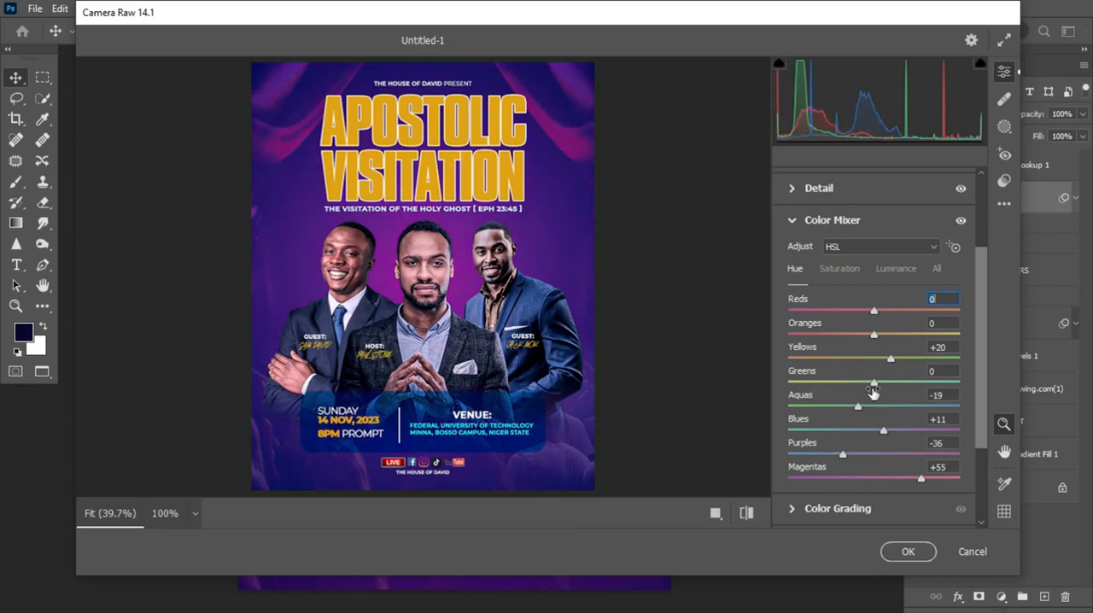
pyautogui.moveTo(875, 318); pyautogui.dragTo(924, 364)
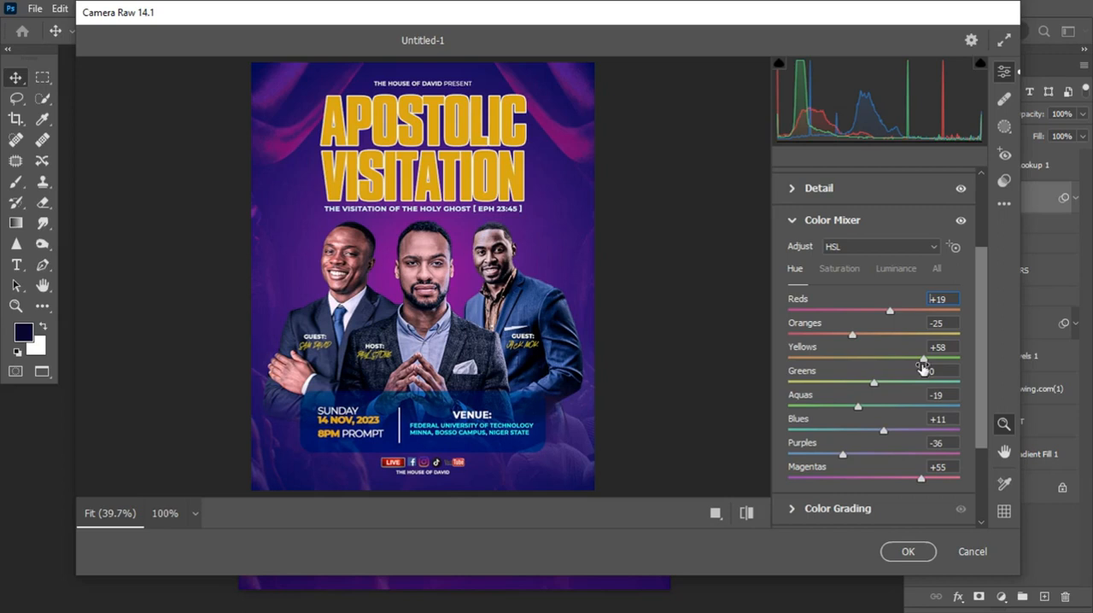
# Set the Color Mixer saturation to Greens -21, Aquas +36, Blues +8 and Purples +8, apply the filter and collapse its layer entry
pyautogui.click(839, 269)
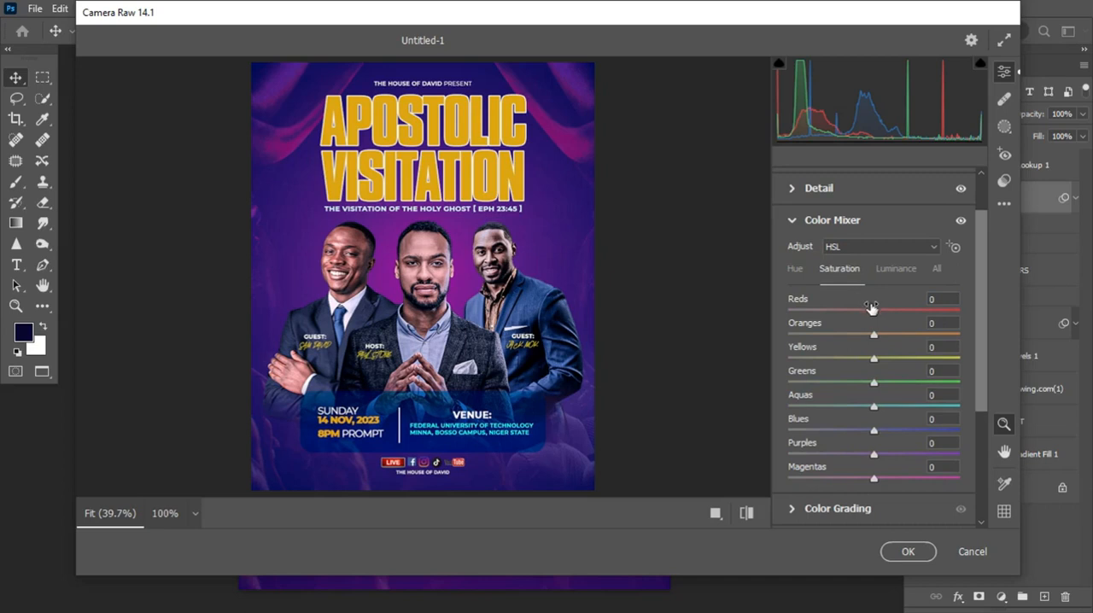
pyautogui.moveTo(873, 432); pyautogui.dragTo(879, 458)
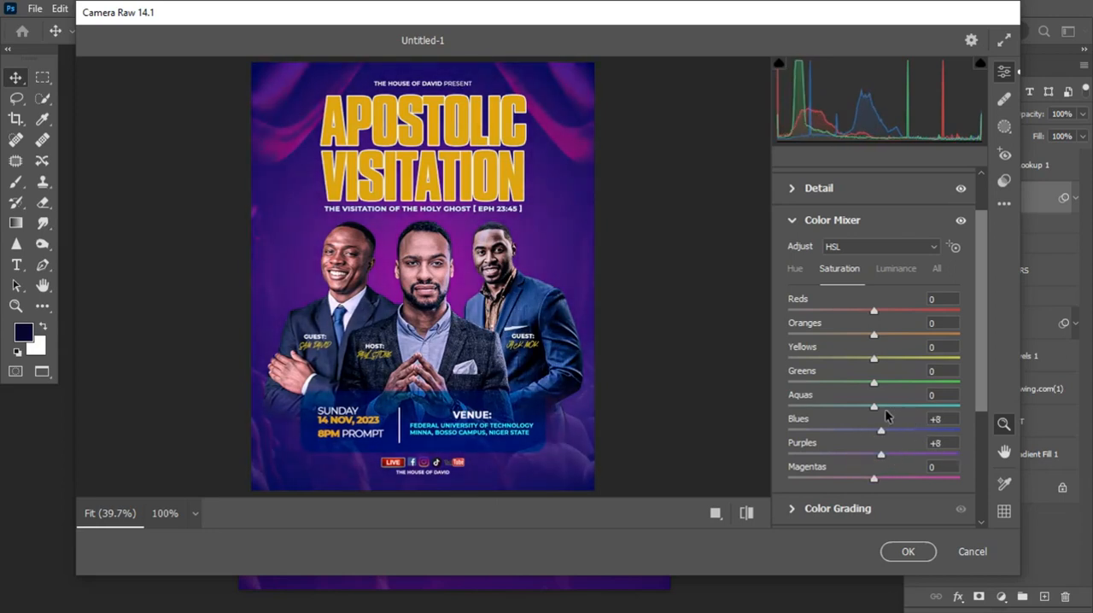
pyautogui.moveTo(871, 407); pyautogui.dragTo(859, 365)
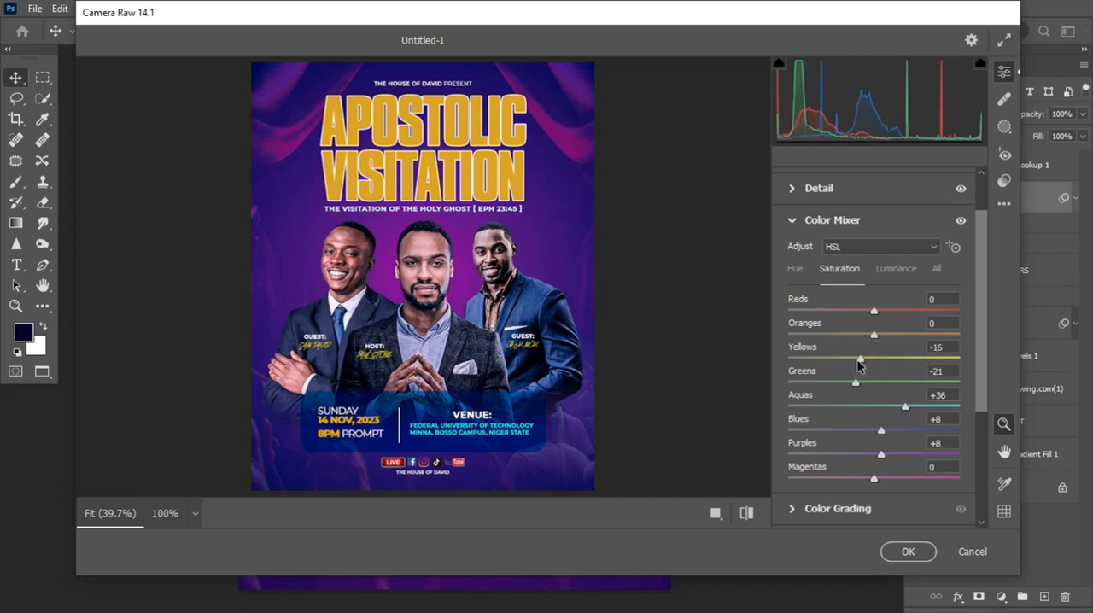
pyautogui.doubleClick(859, 360)
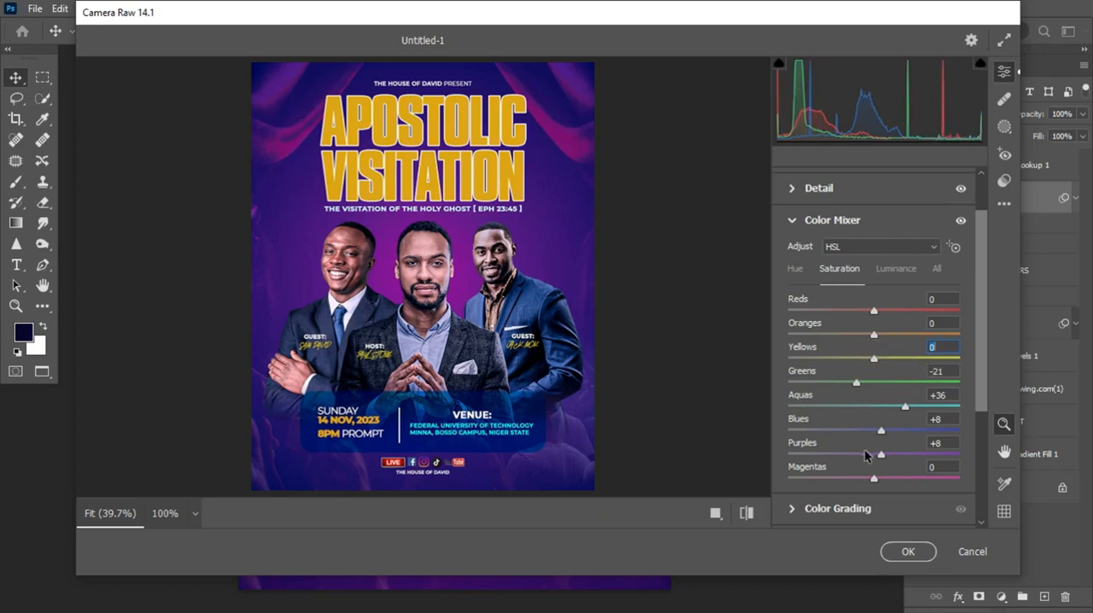
pyautogui.click(910, 552)
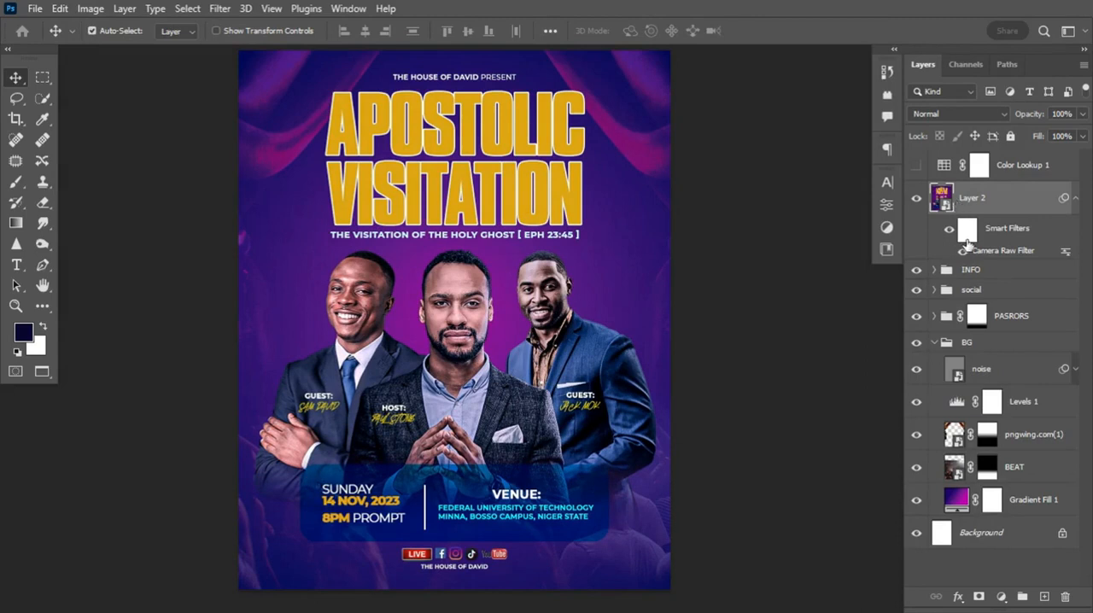
pyautogui.click(1077, 201)
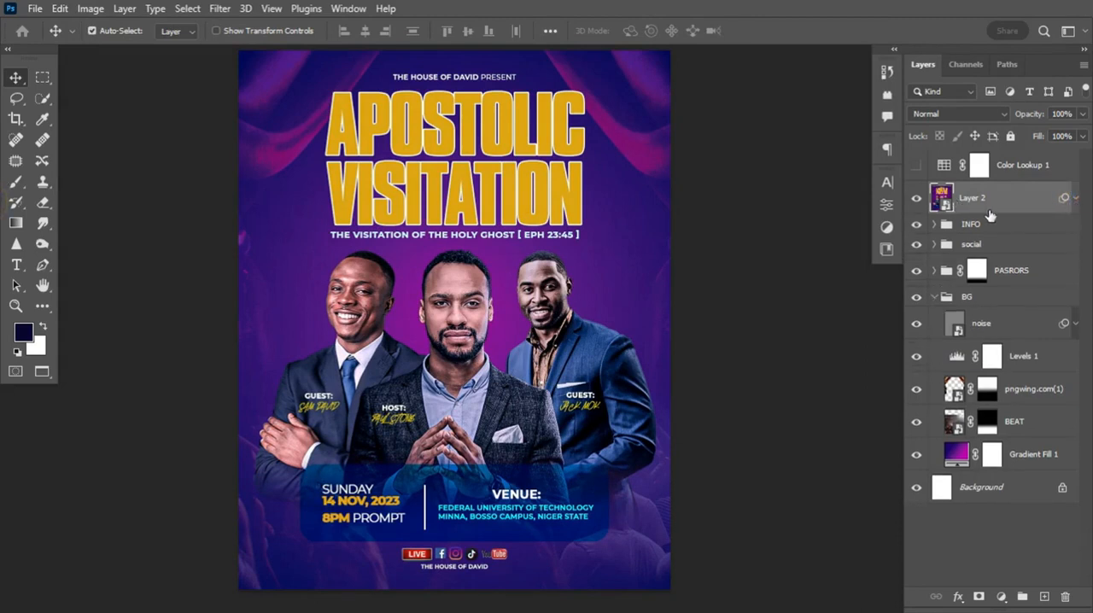